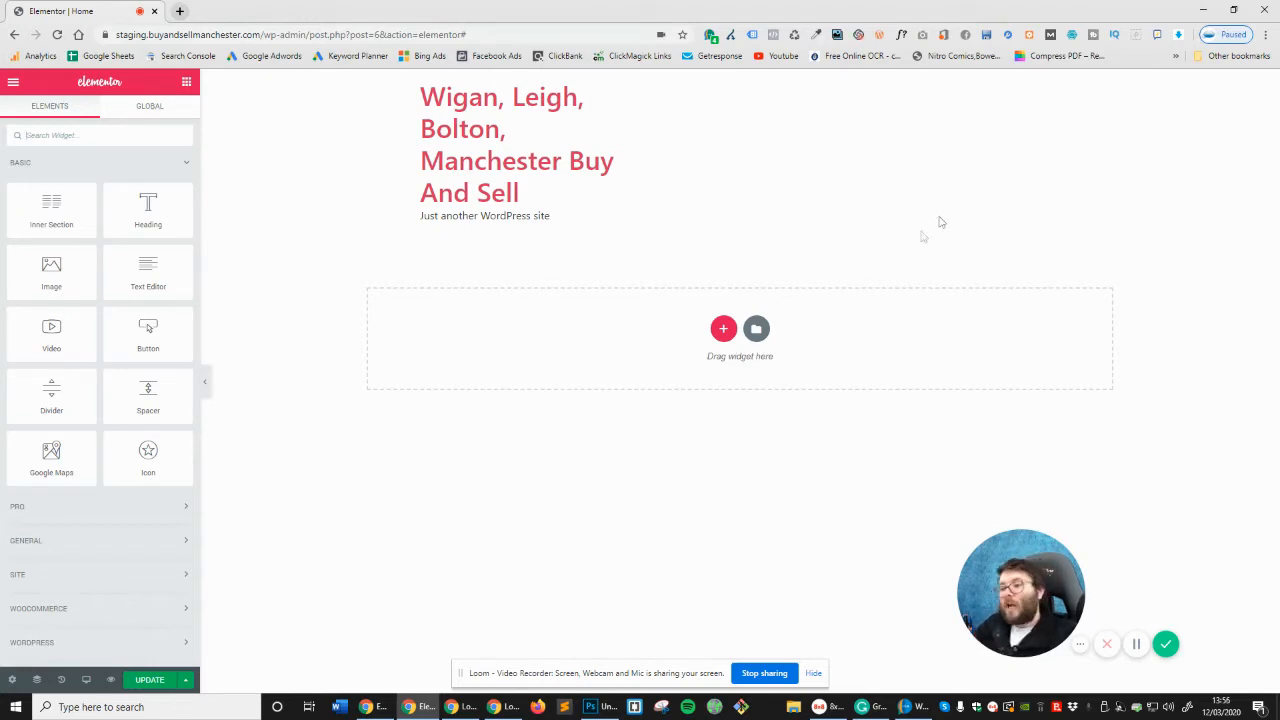
Insert a single-column section below the site header, and add then delete a second column in it
click(716, 335)
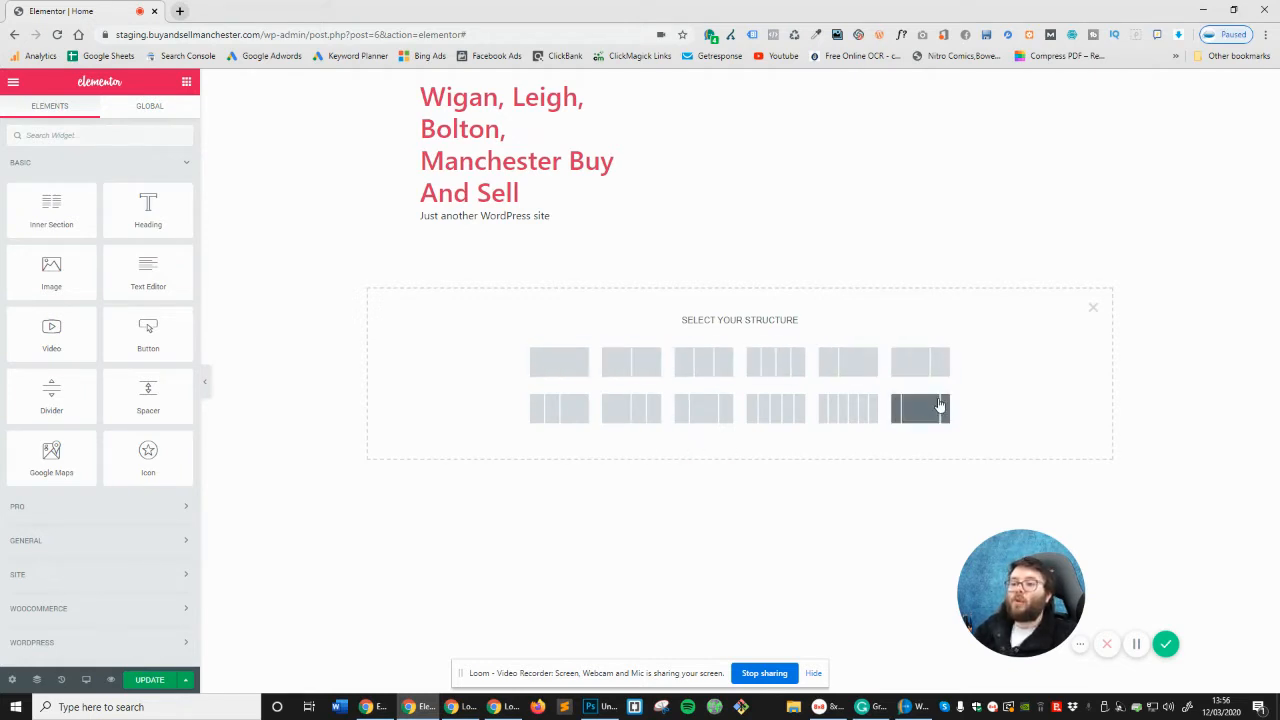
click(559, 381)
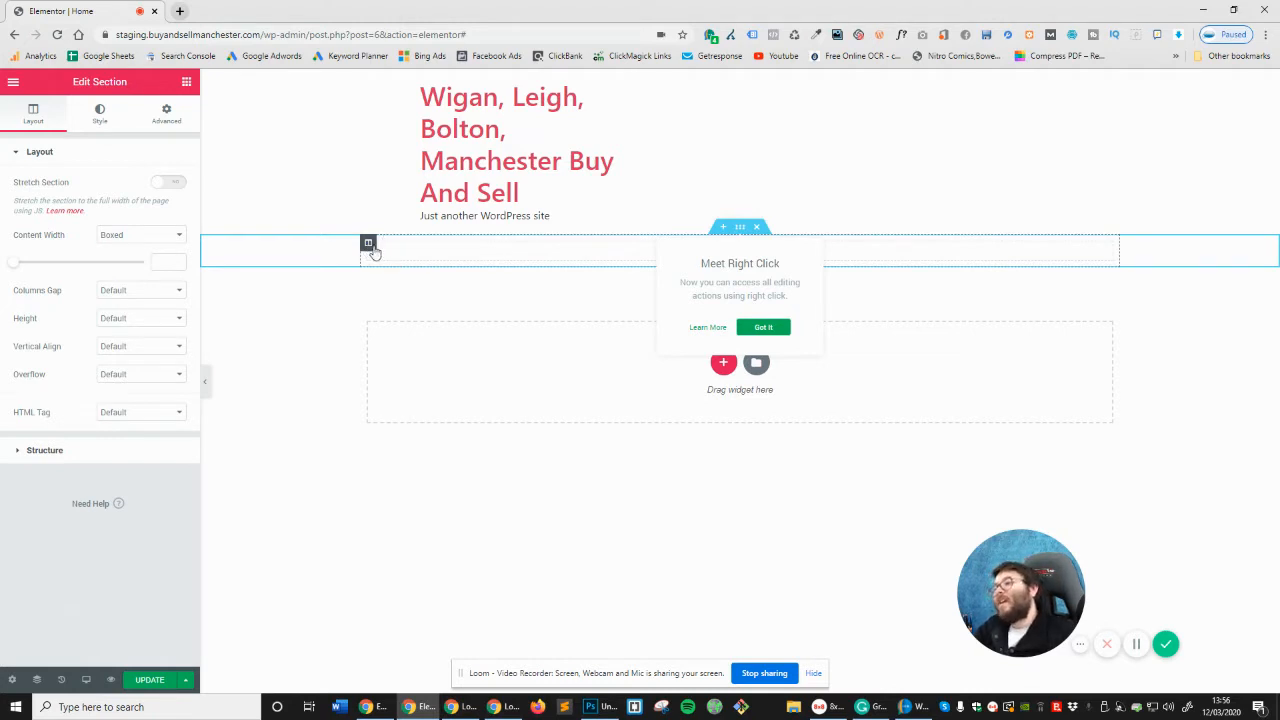
click(369, 245)
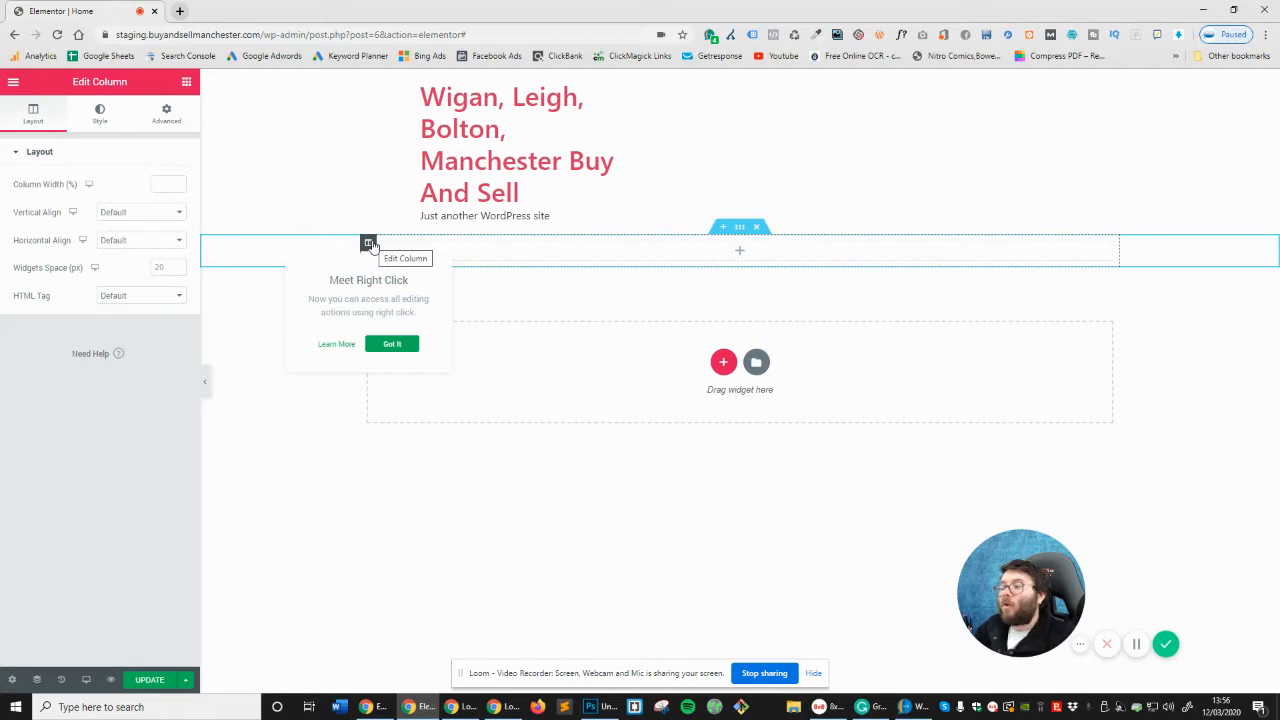
right_click(369, 245)
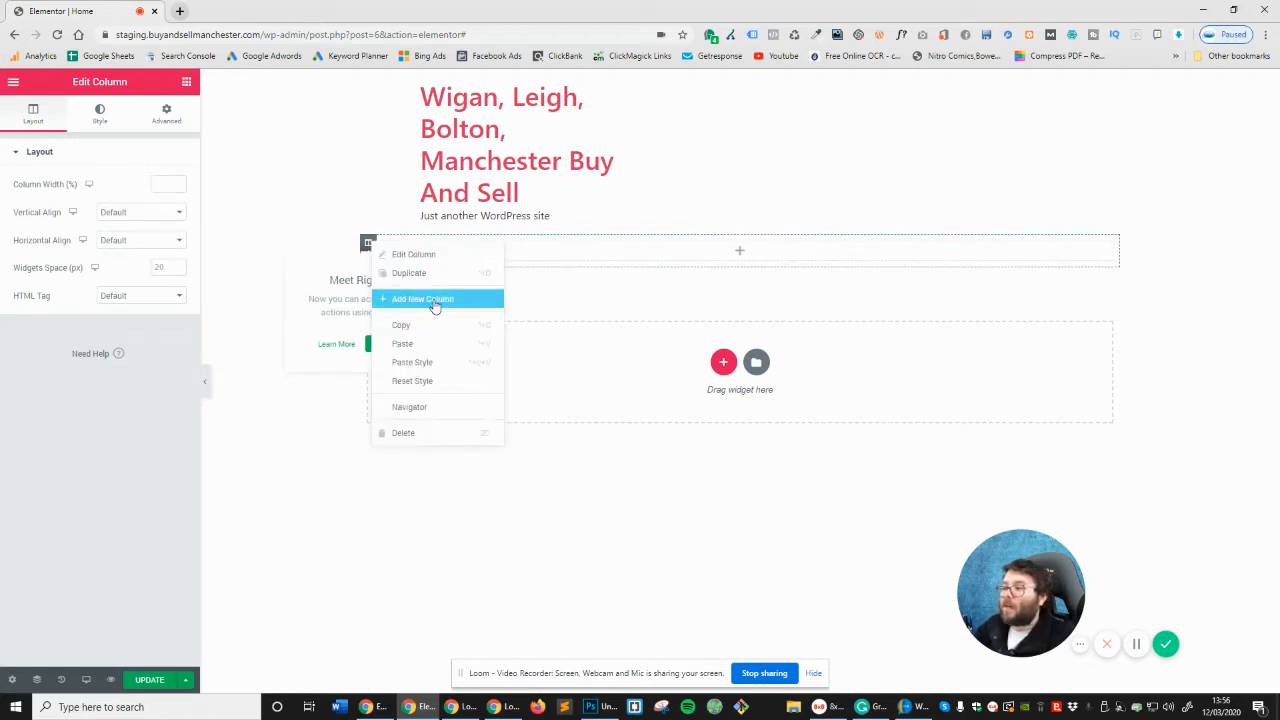
click(470, 297)
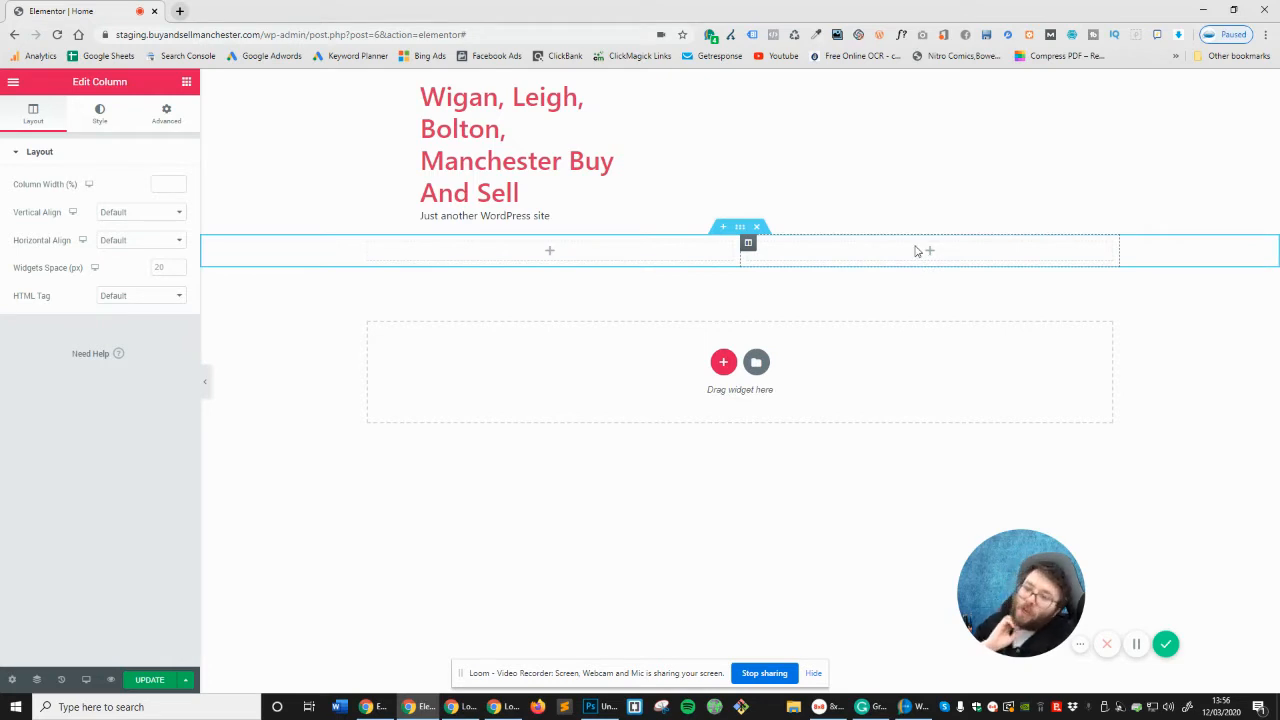
right_click(748, 244)
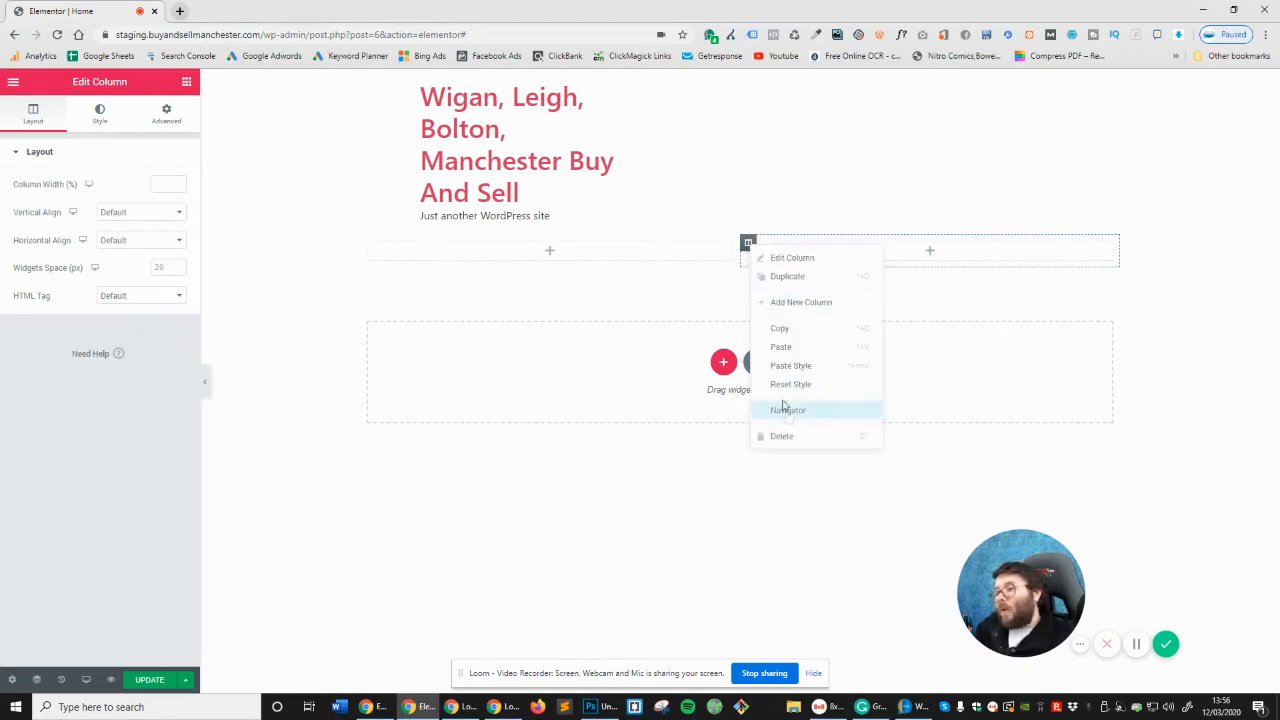
click(795, 436)
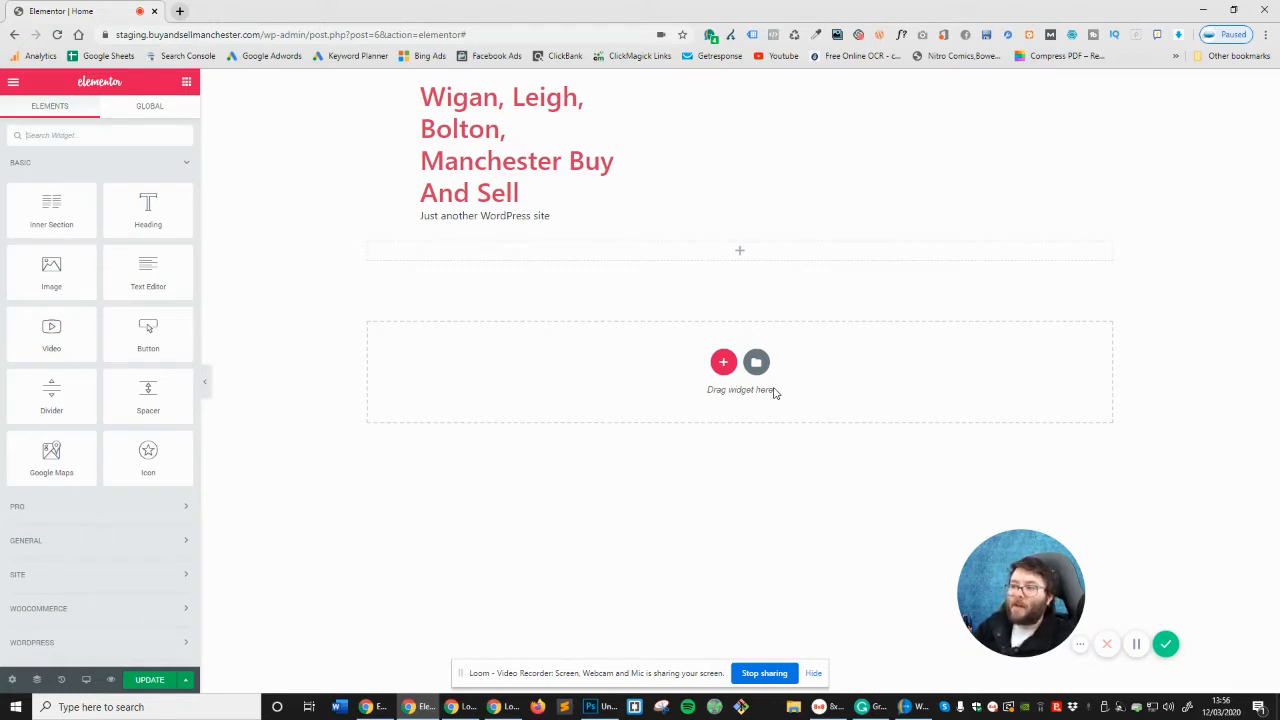
Switch to Photoshop to check the wireframe's logo and navigation row, and delete the single-column section back in Elementor
click(600, 707)
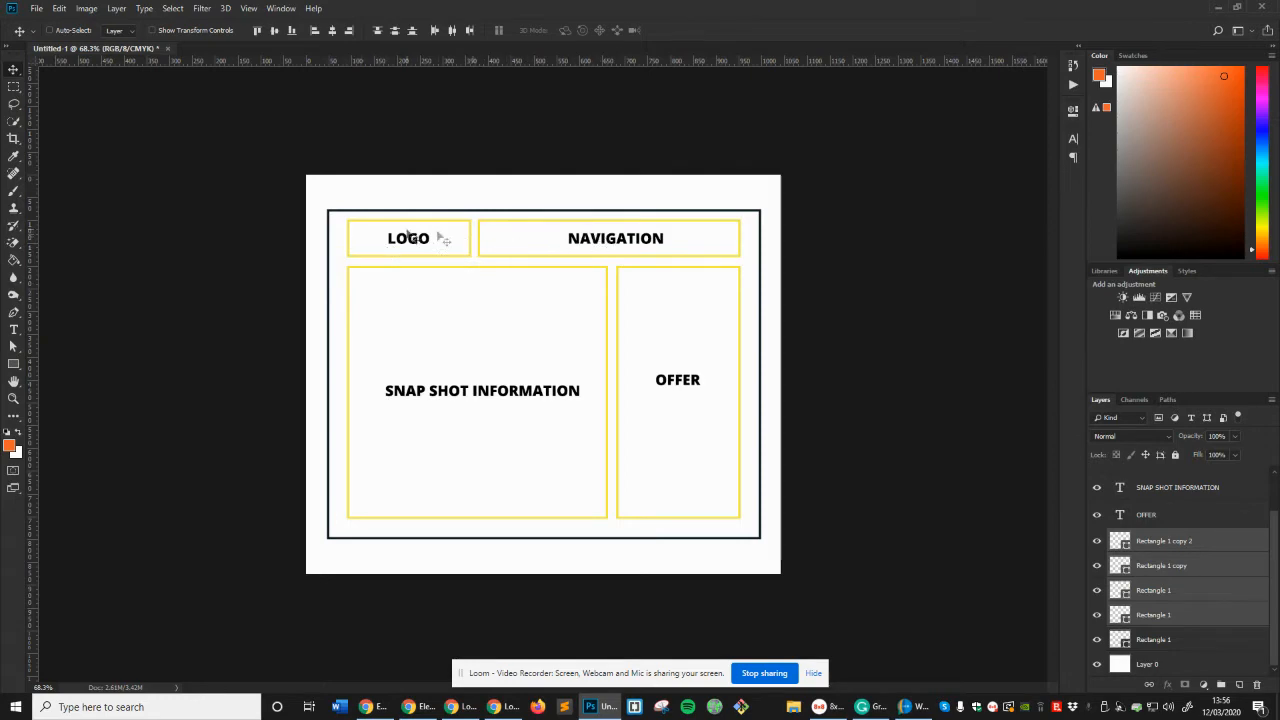
click(598, 707)
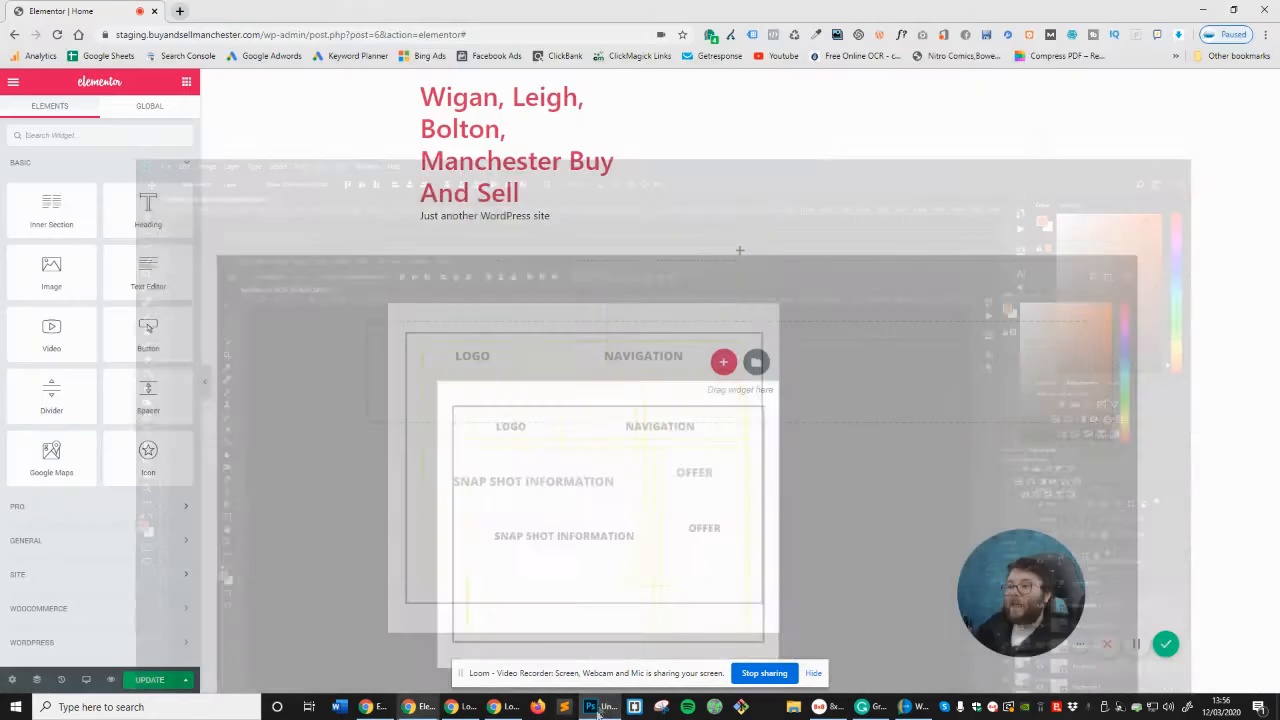
right_click(740, 234)
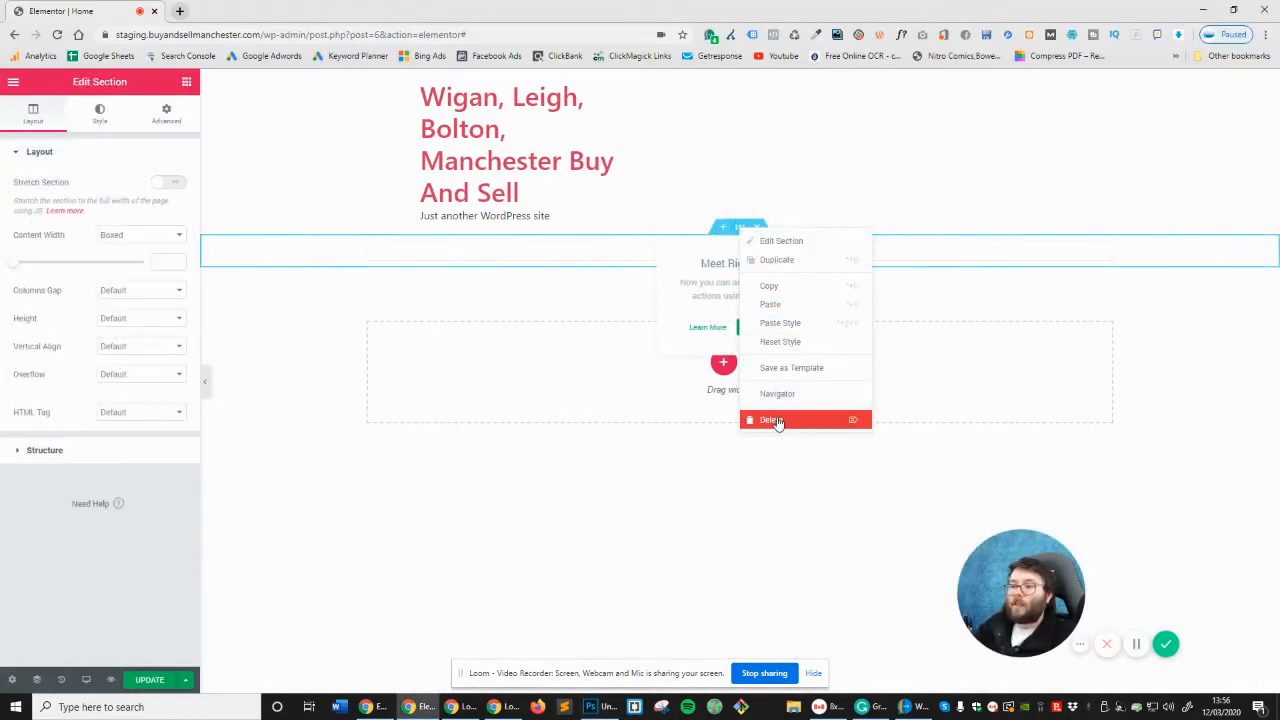
click(770, 424)
Insert a section with two equal columns, and compare it with the logo and navigation row of the Photoshop wireframe
click(723, 328)
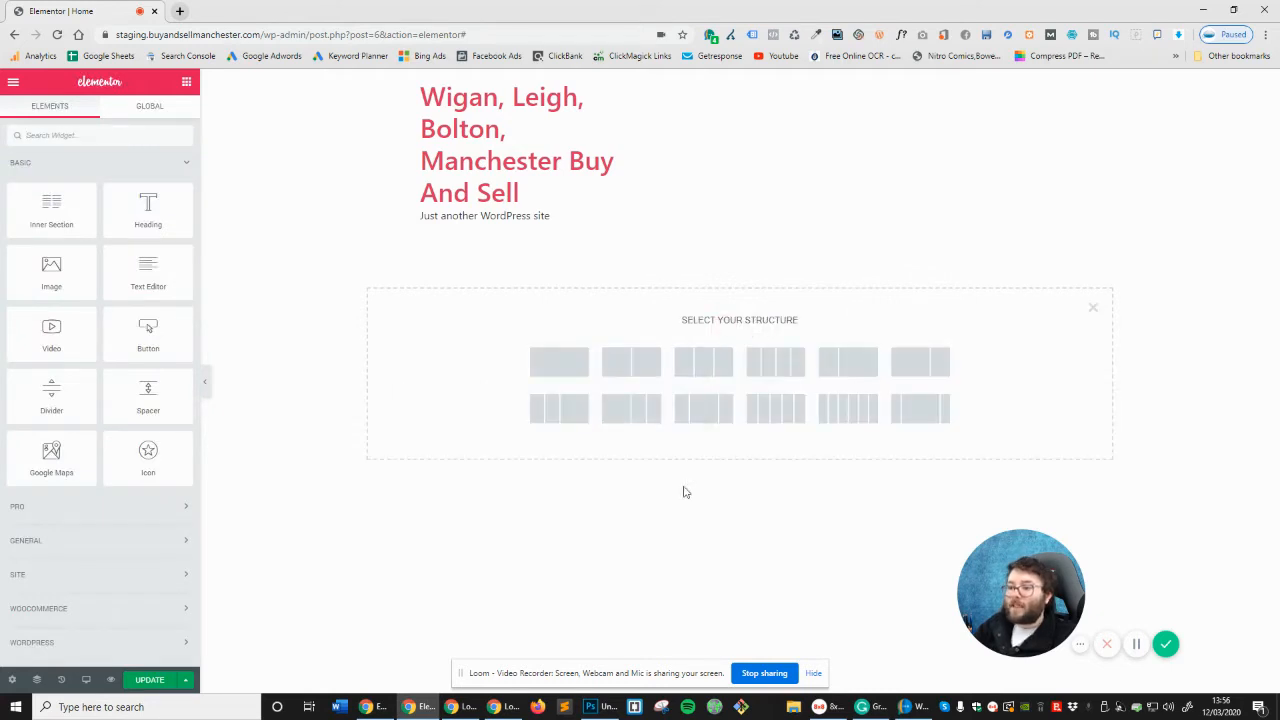
click(640, 366)
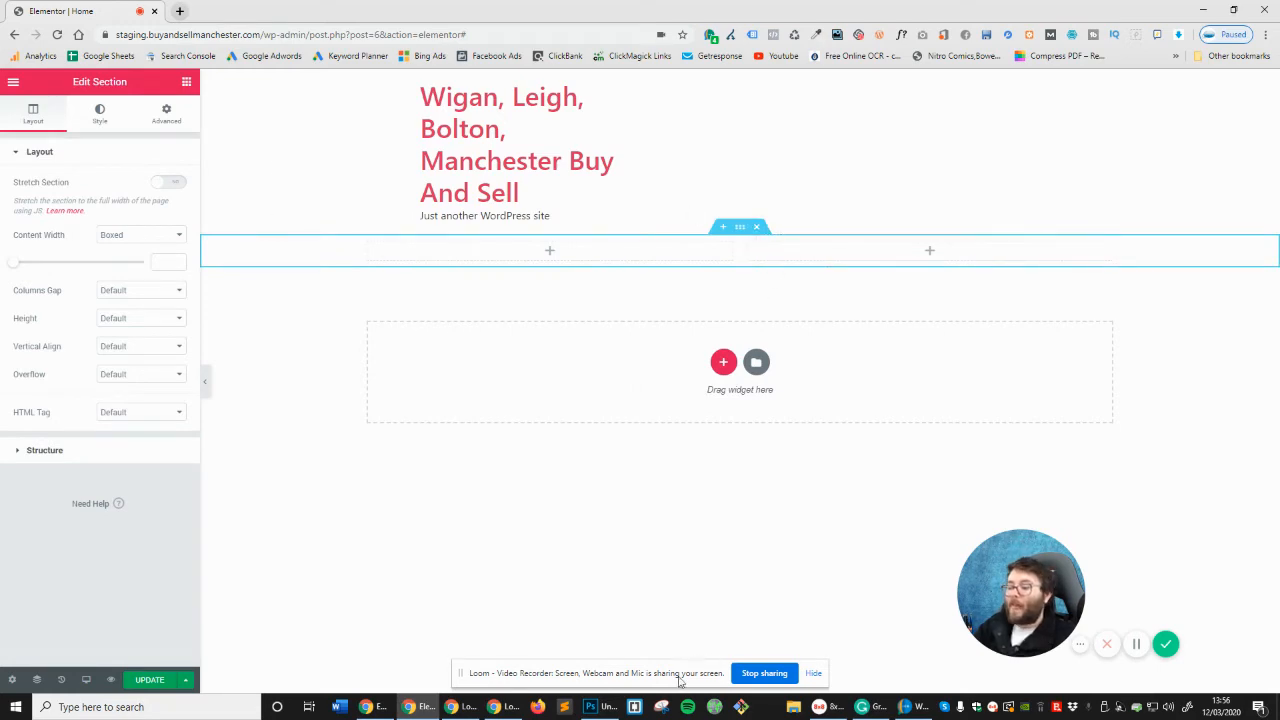
click(606, 707)
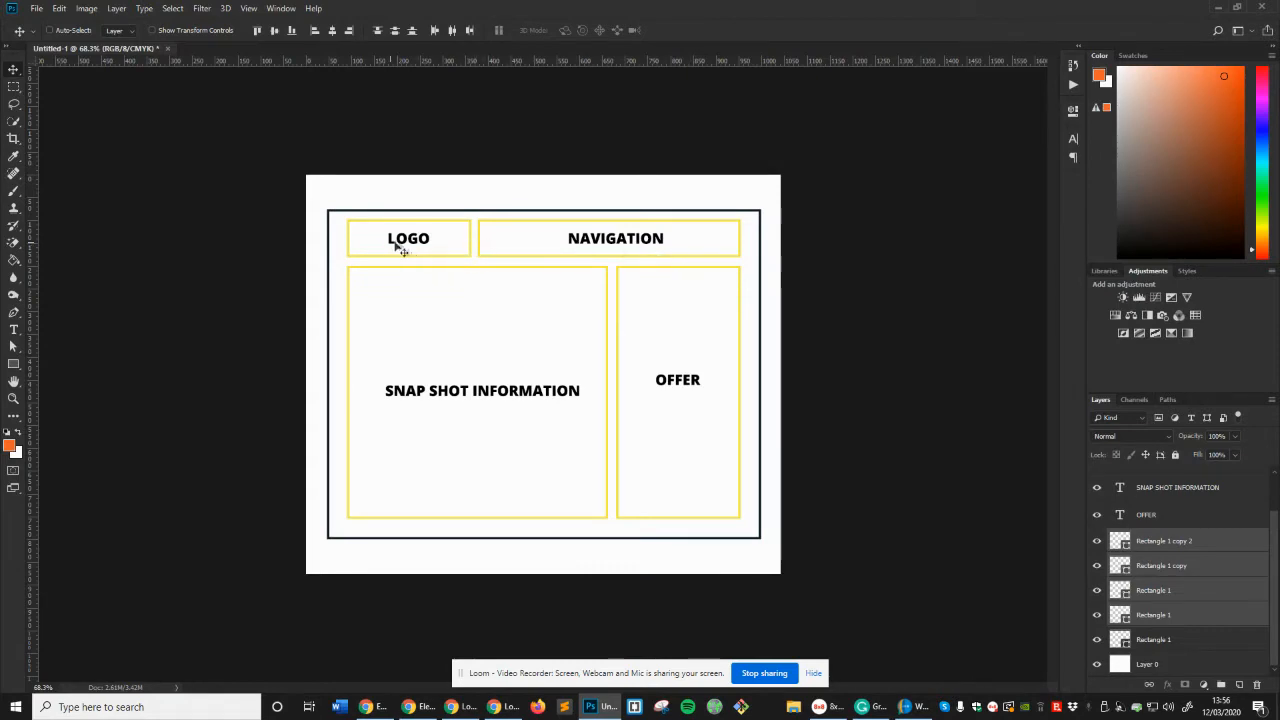
click(597, 707)
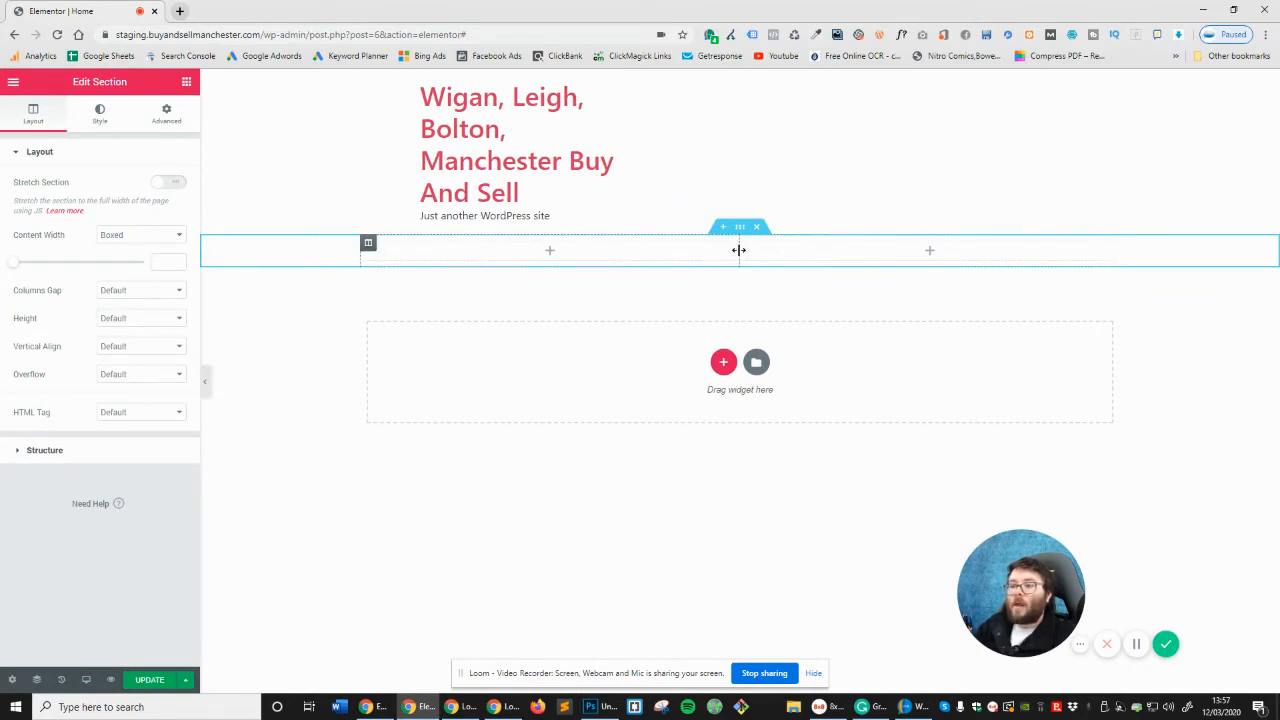
Narrow the left column by moving the divider, set its width to 25.2%, and check the right column's width
drag(739, 250, 540, 252)
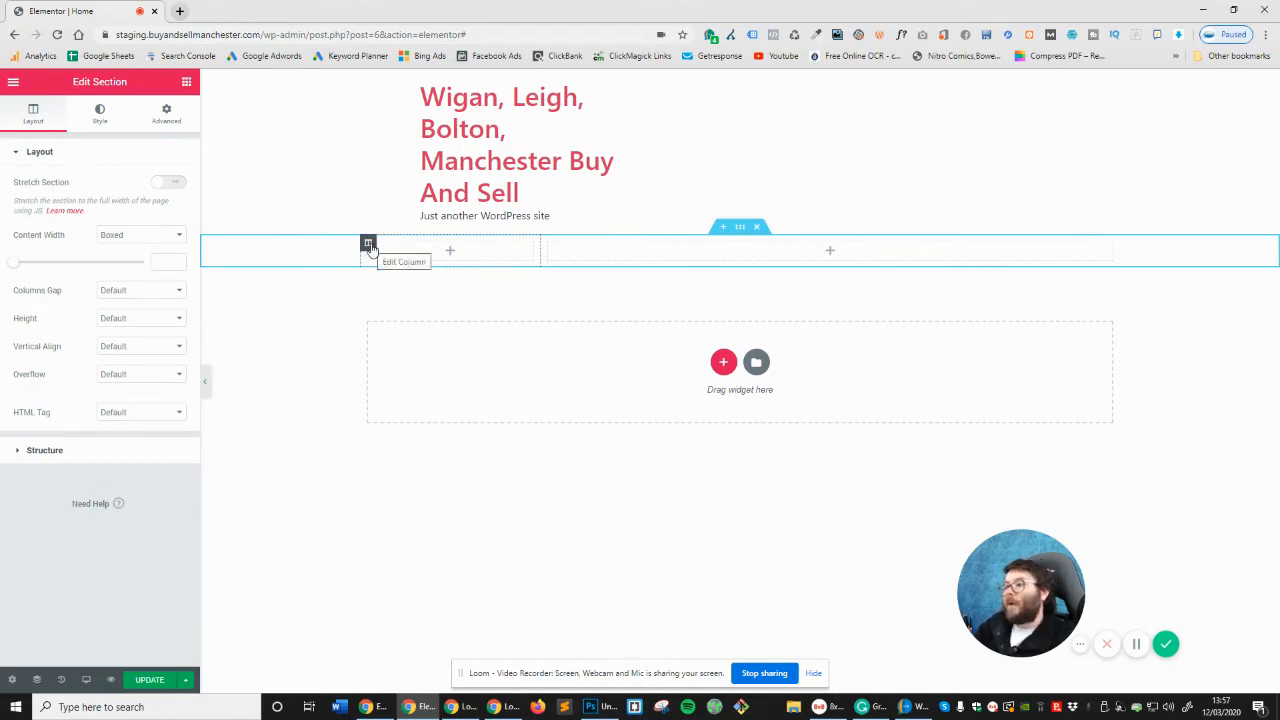
click(368, 245)
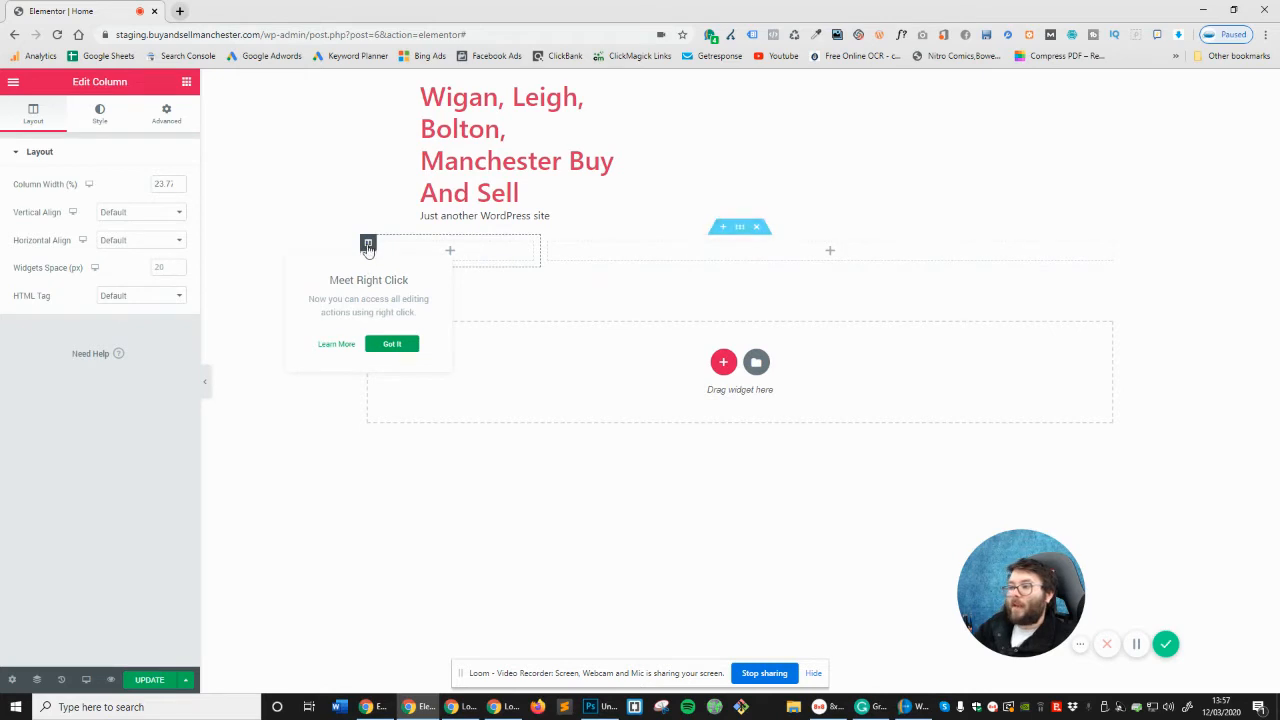
double_click(162, 184)
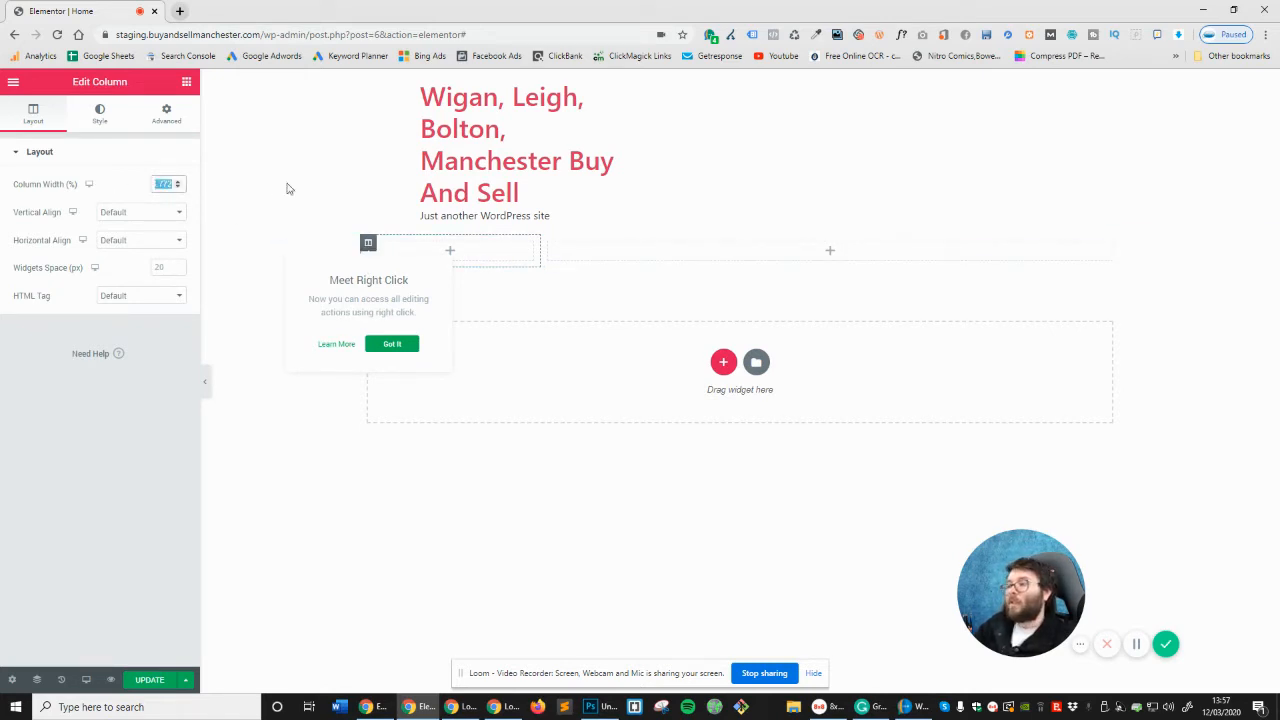
text(25.2)
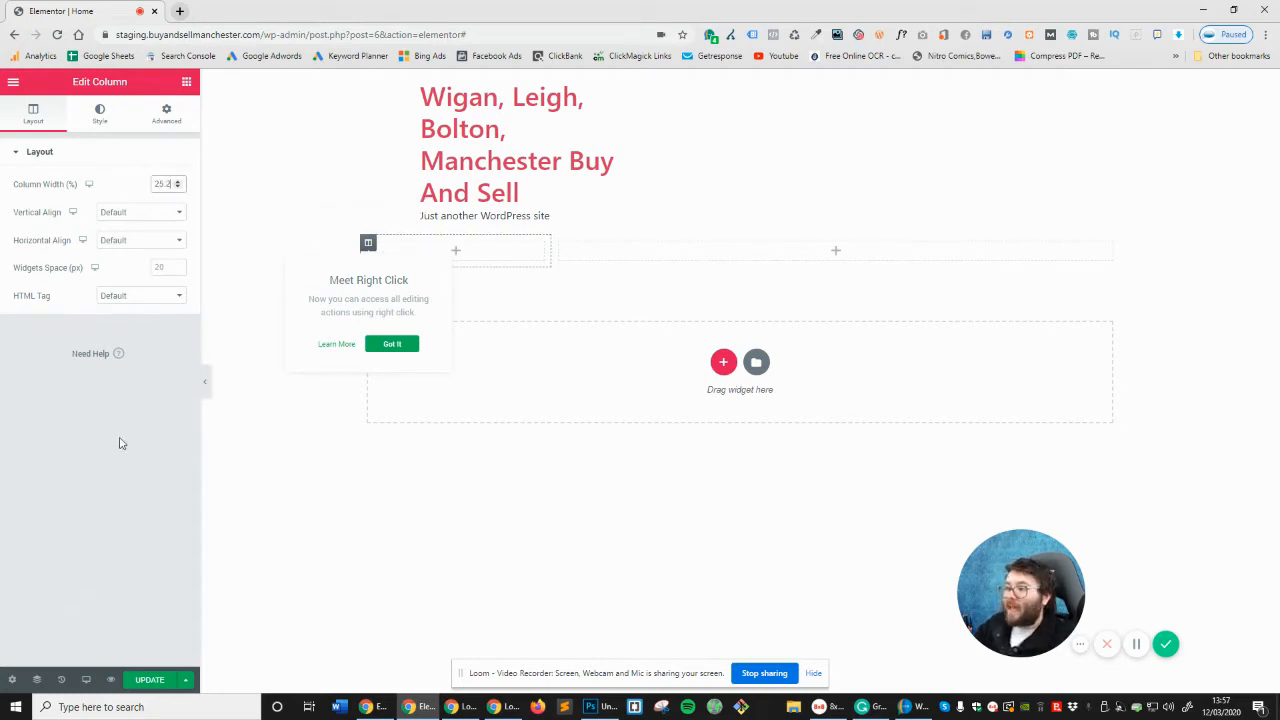
click(560, 244)
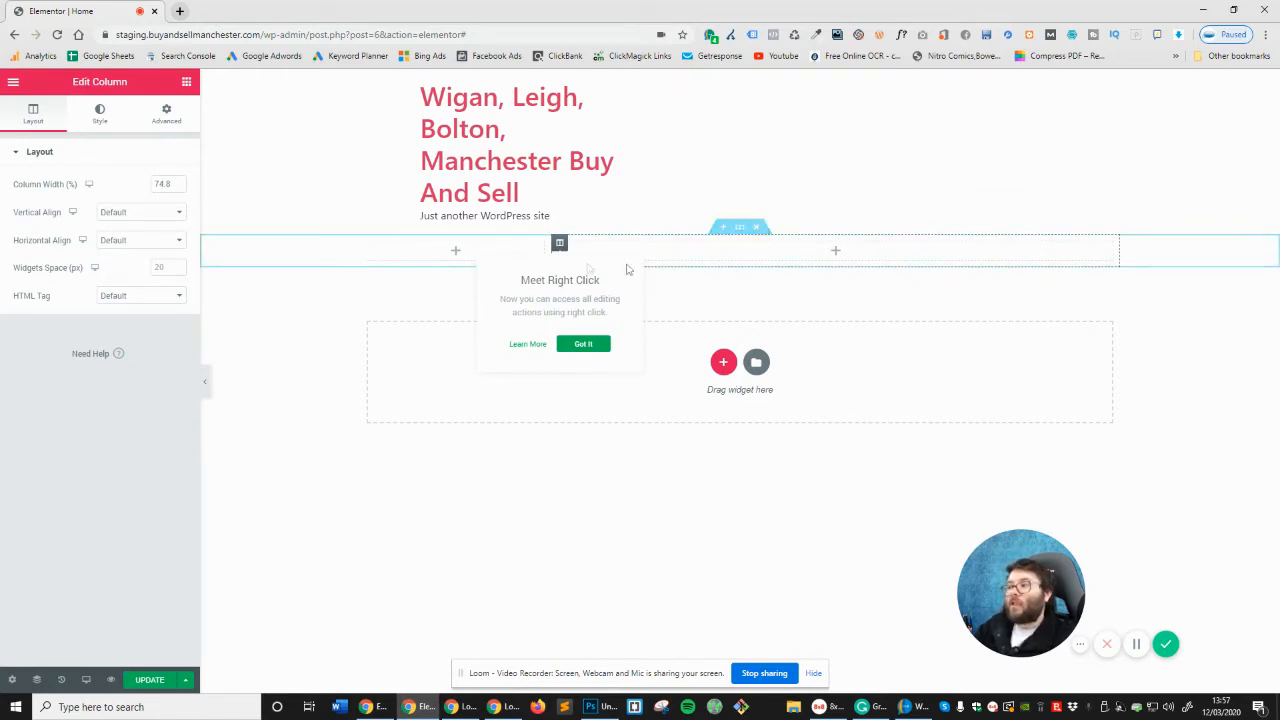
Set the left column's width to 25% and check the width of the right column
click(368, 244)
double_click(162, 184)
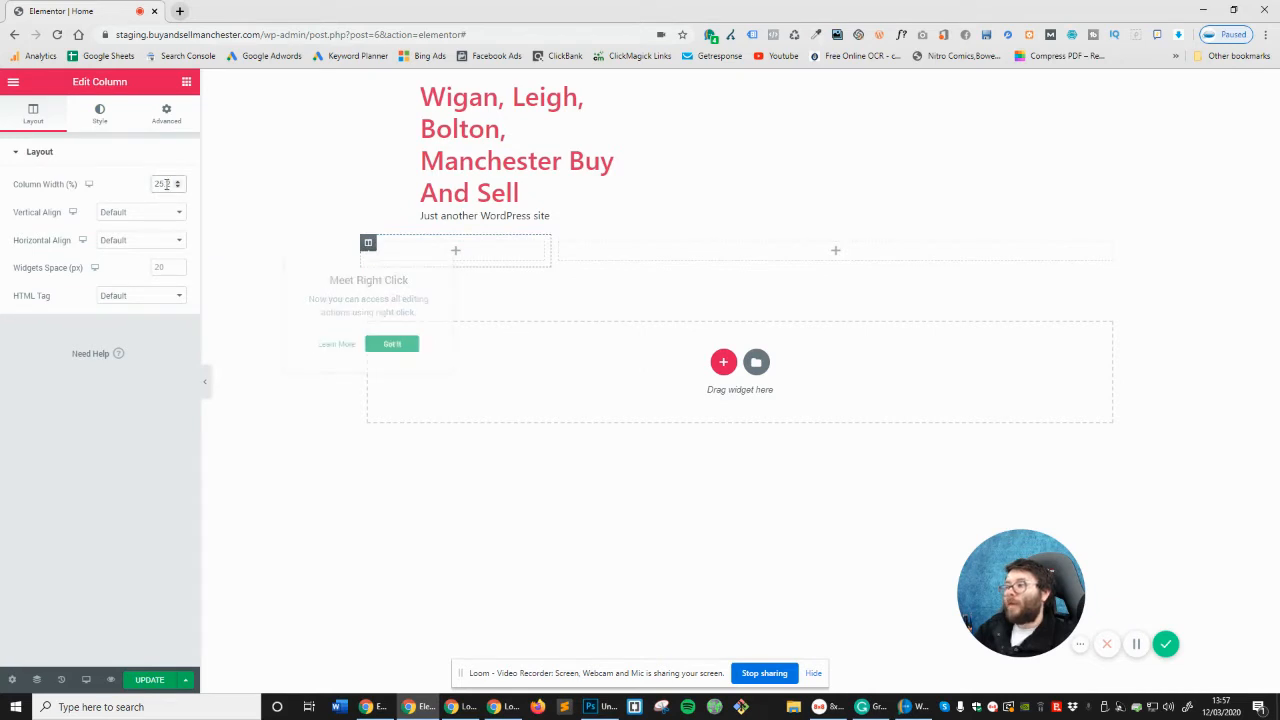
text(25)
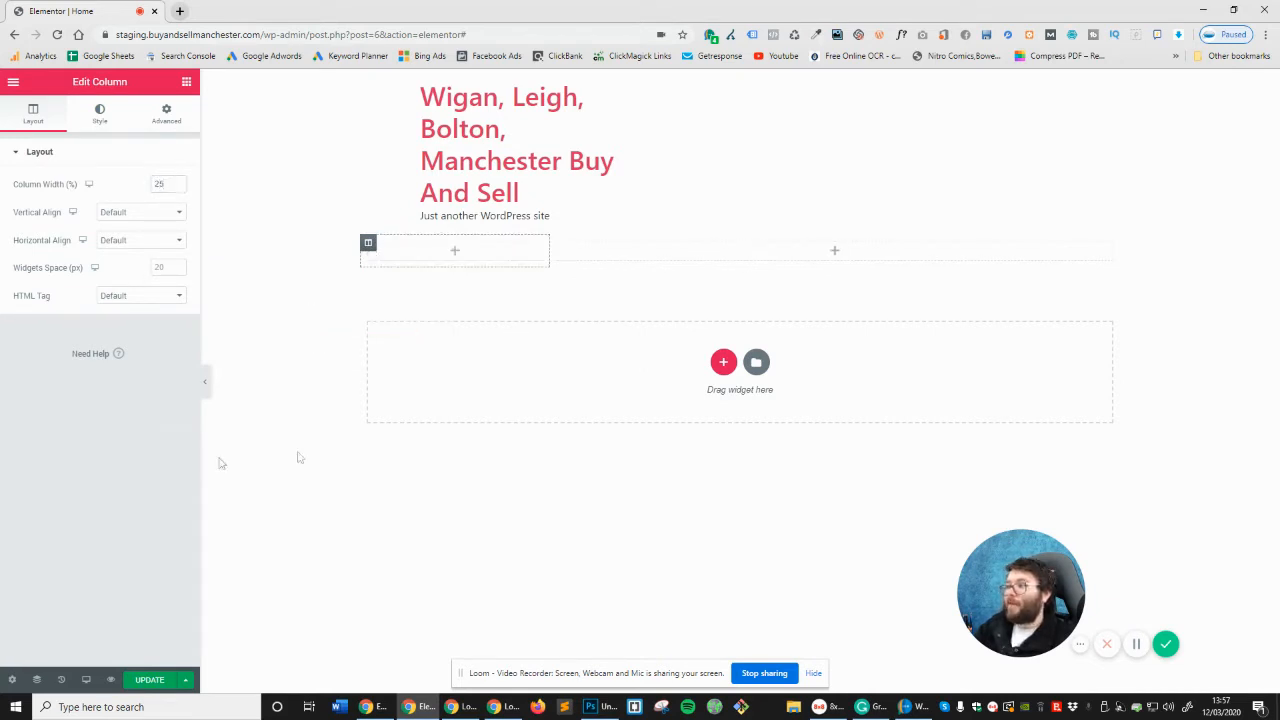
click(558, 243)
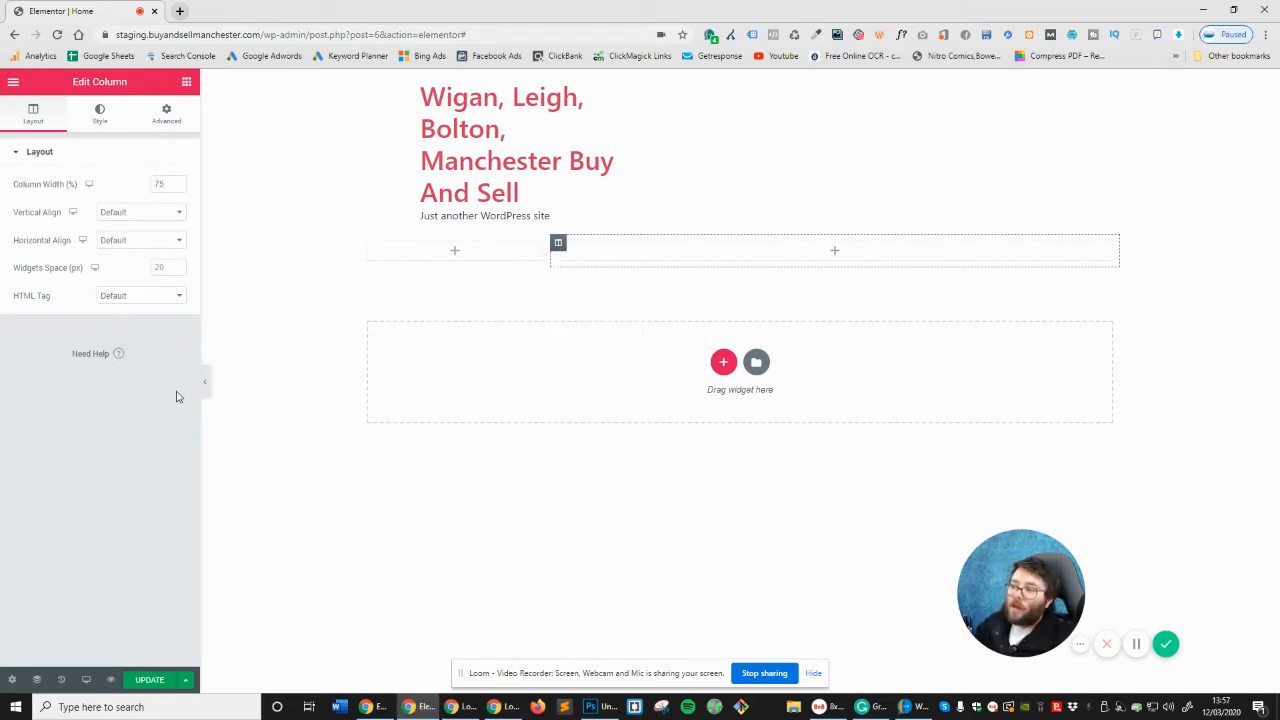
Place an Image widget in the narrow left column as the logo placeholder
click(186, 81)
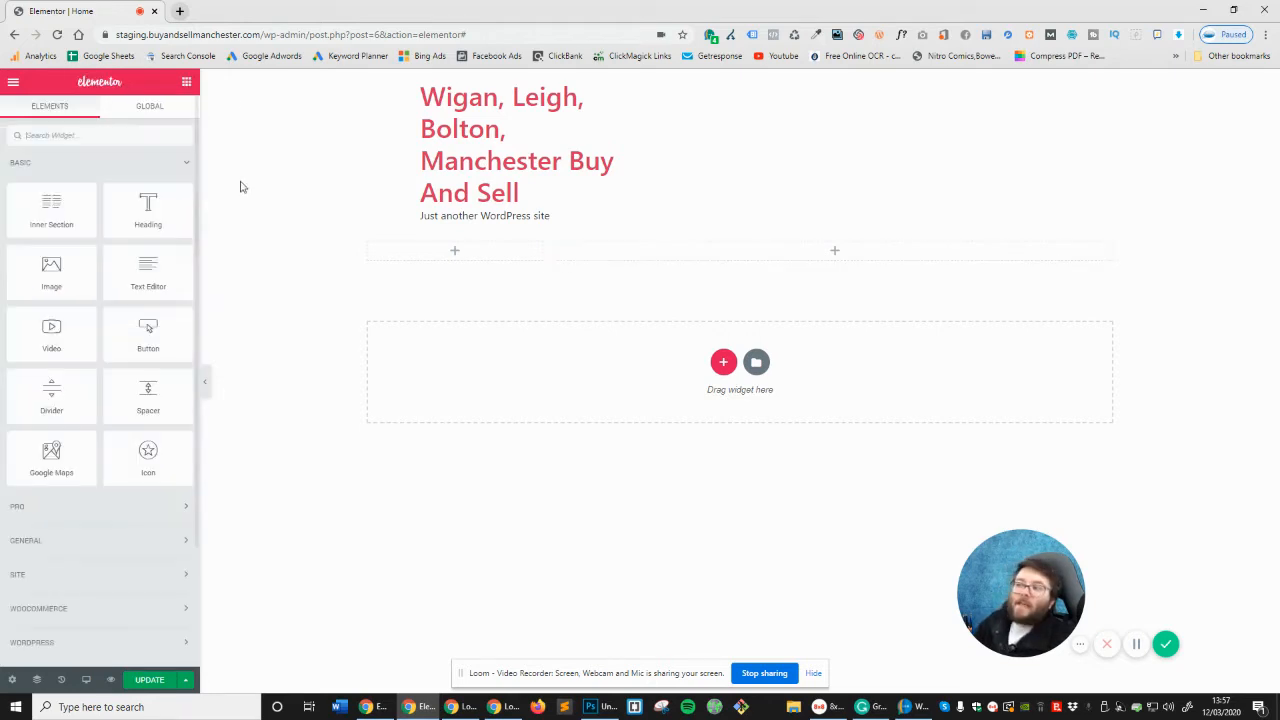
drag(60, 265, 455, 251)
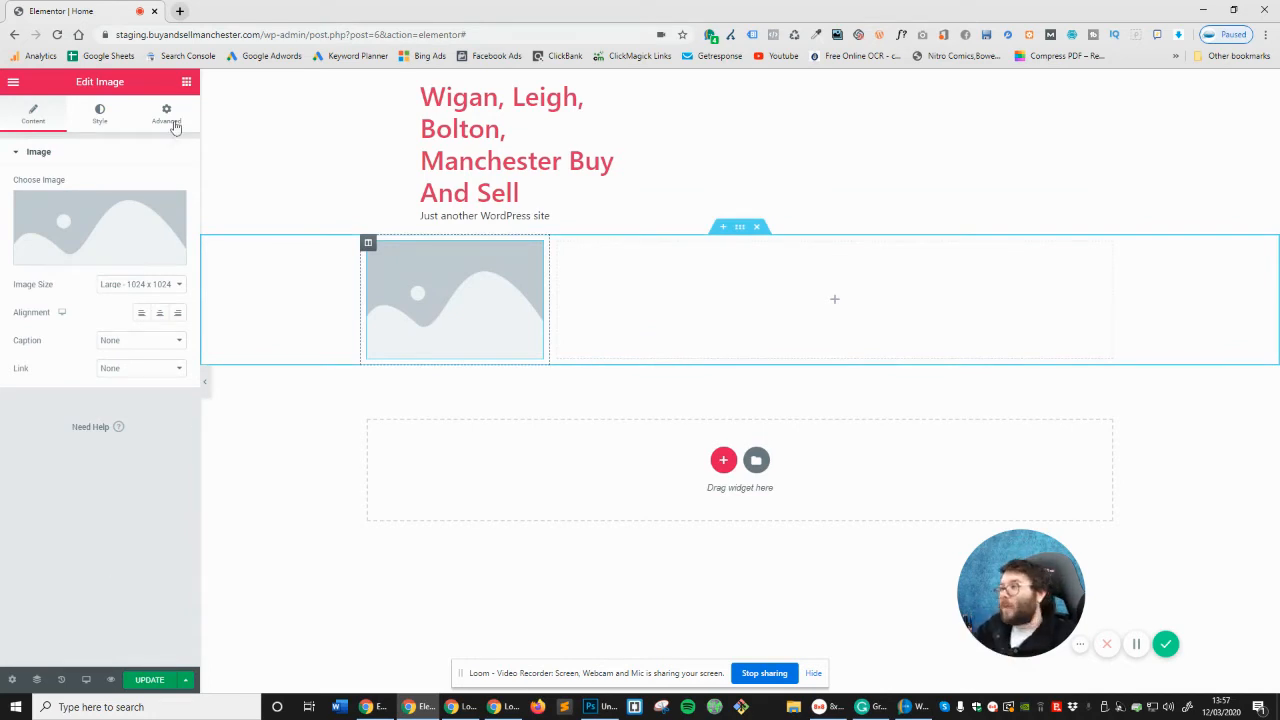
Find the WordPress Navigation Menu widget and place it in the wide right column
click(186, 81)
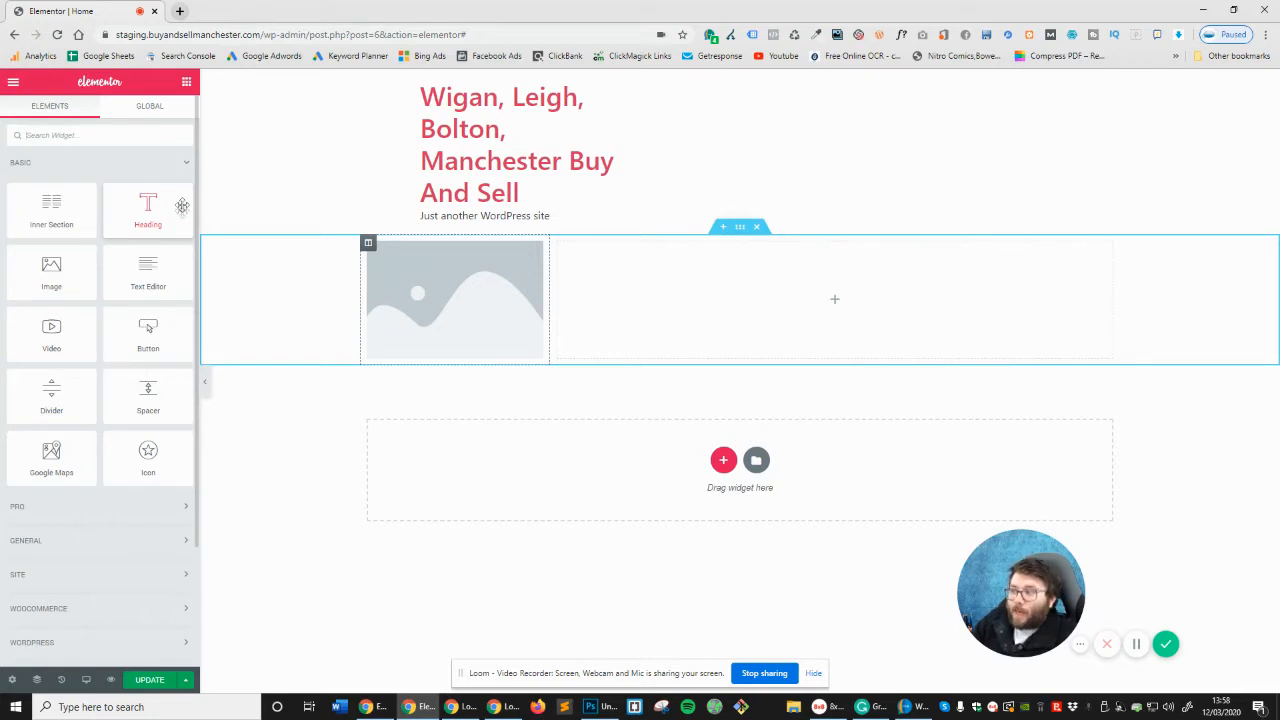
scroll(111, 506, down, 2)
click(108, 512)
scroll(107, 513, down, 6)
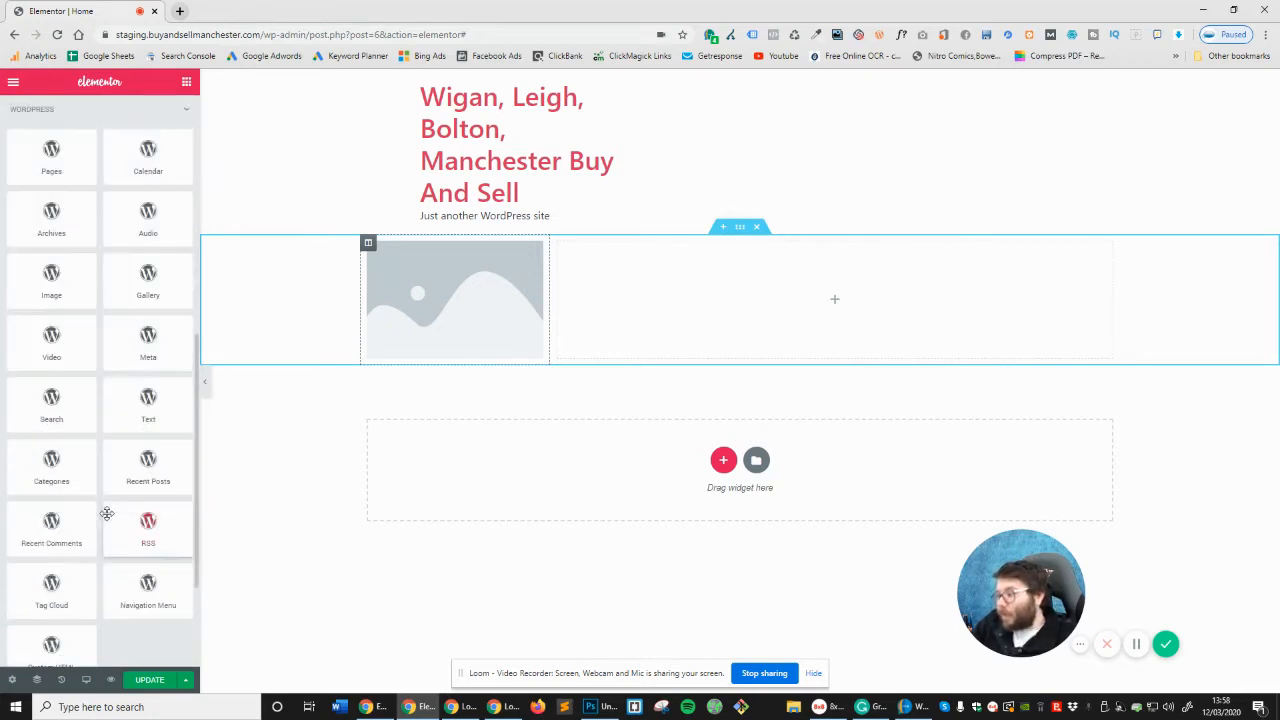
scroll(117, 280, down, 3)
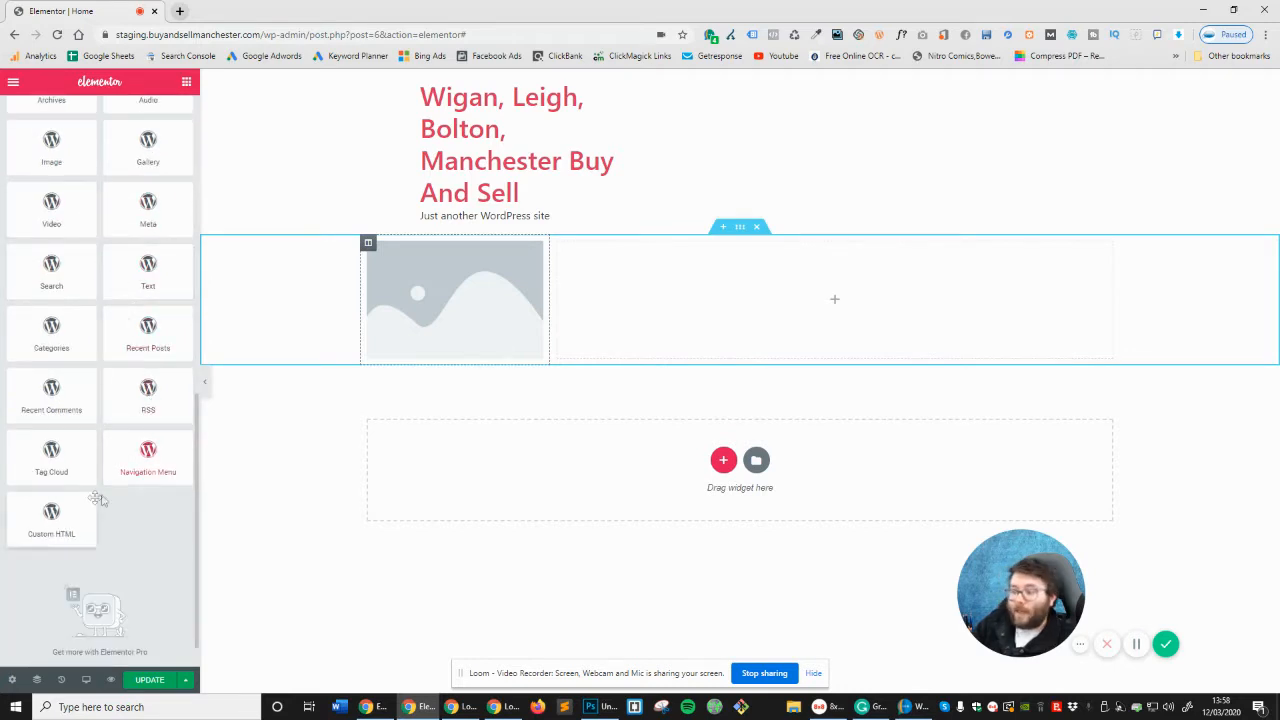
scroll(117, 417, up, 10)
scroll(117, 417, down, 9)
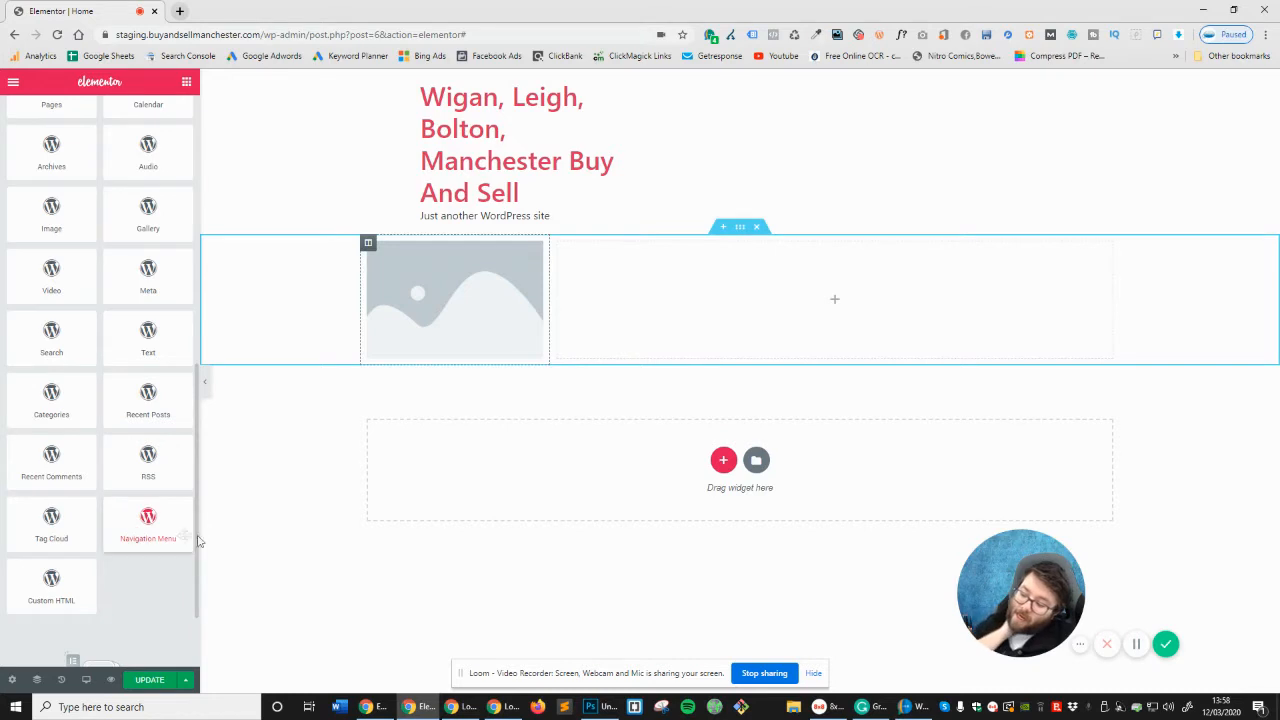
drag(166, 528, 890, 310)
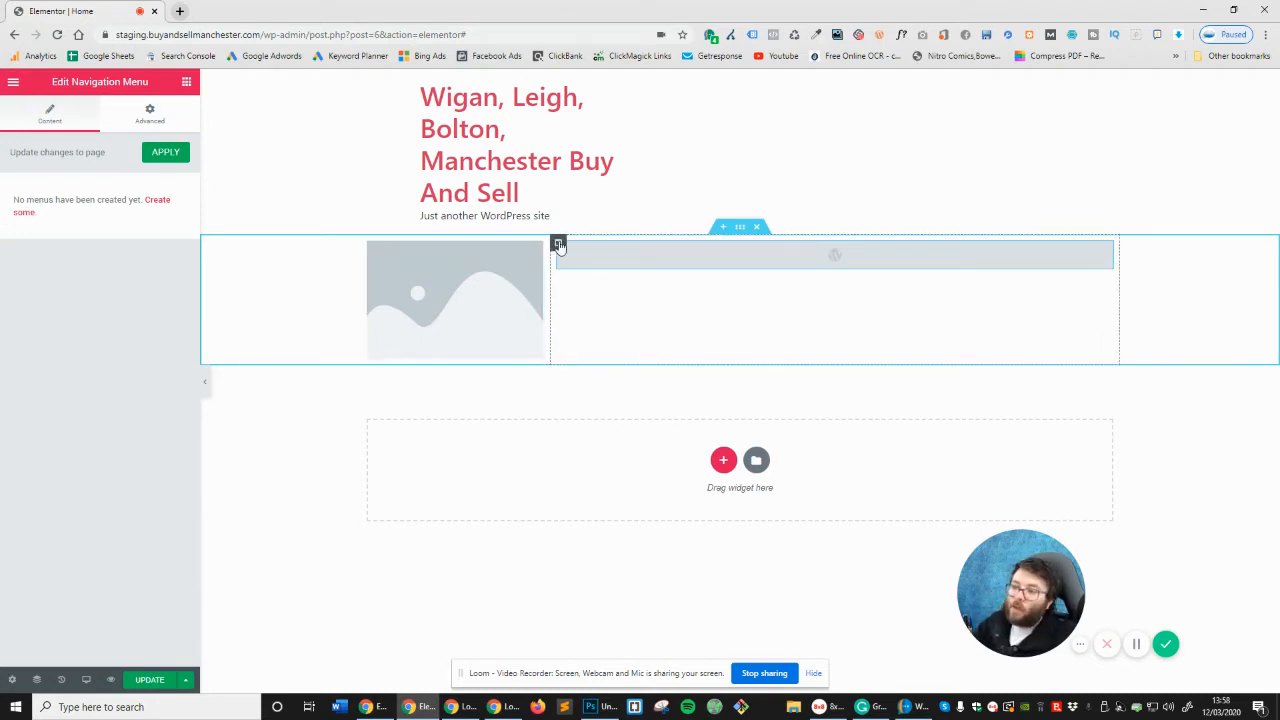
Set the vertical alignment of the column holding the navigation menu to Middle
click(558, 244)
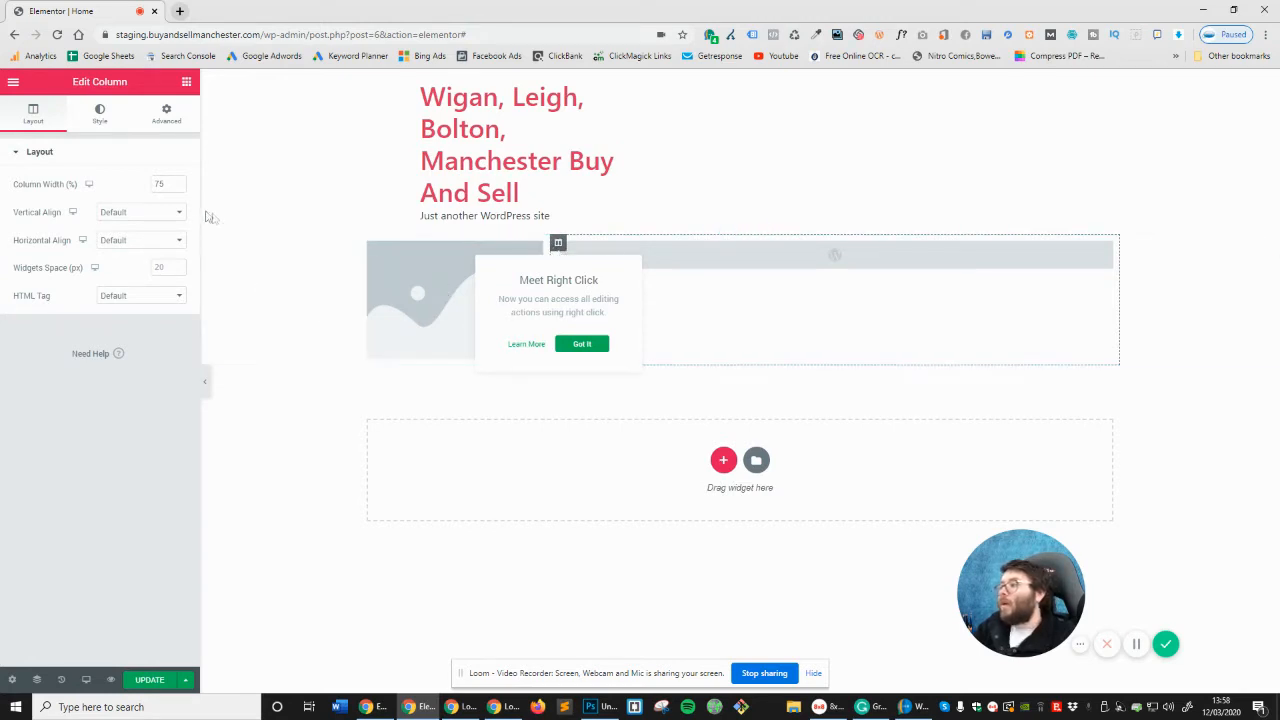
click(155, 214)
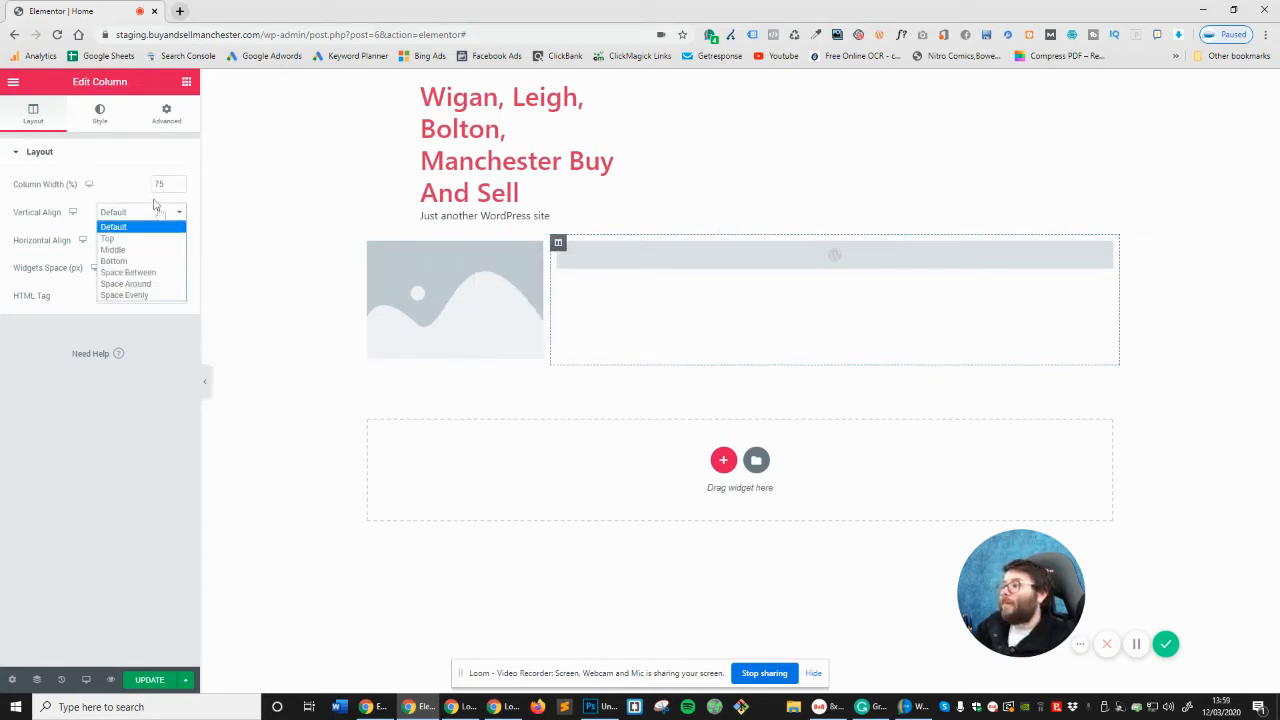
click(153, 250)
Try Space Around, Bottom and Top as the navigation column's vertical alignment, and return it to Middle
click(152, 217)
click(138, 284)
click(141, 214)
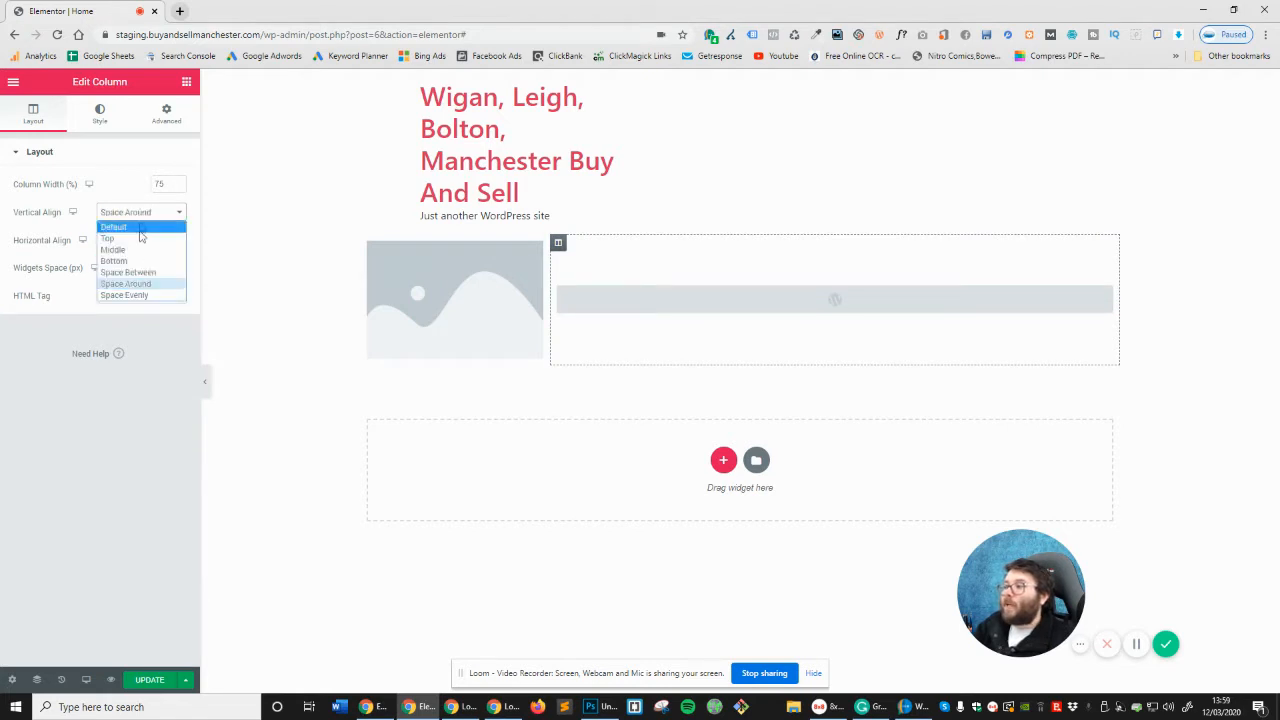
click(140, 256)
click(138, 215)
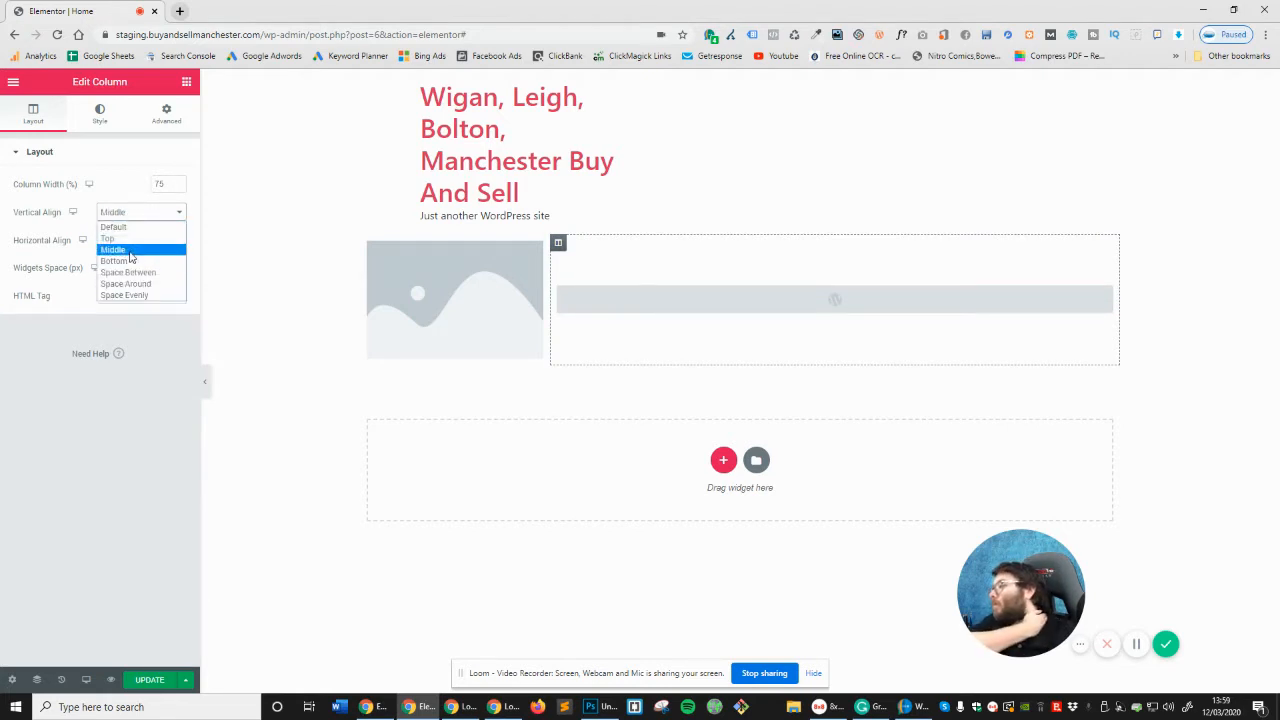
click(140, 262)
click(130, 220)
click(135, 239)
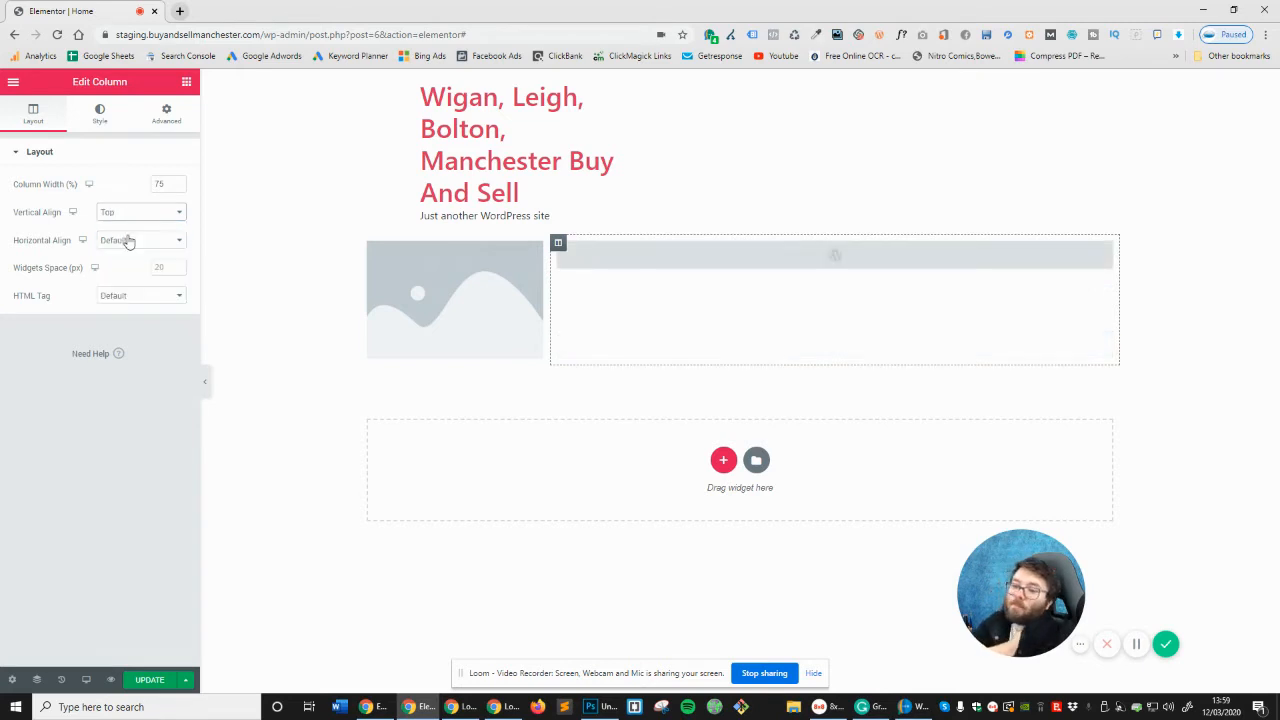
click(128, 219)
click(124, 253)
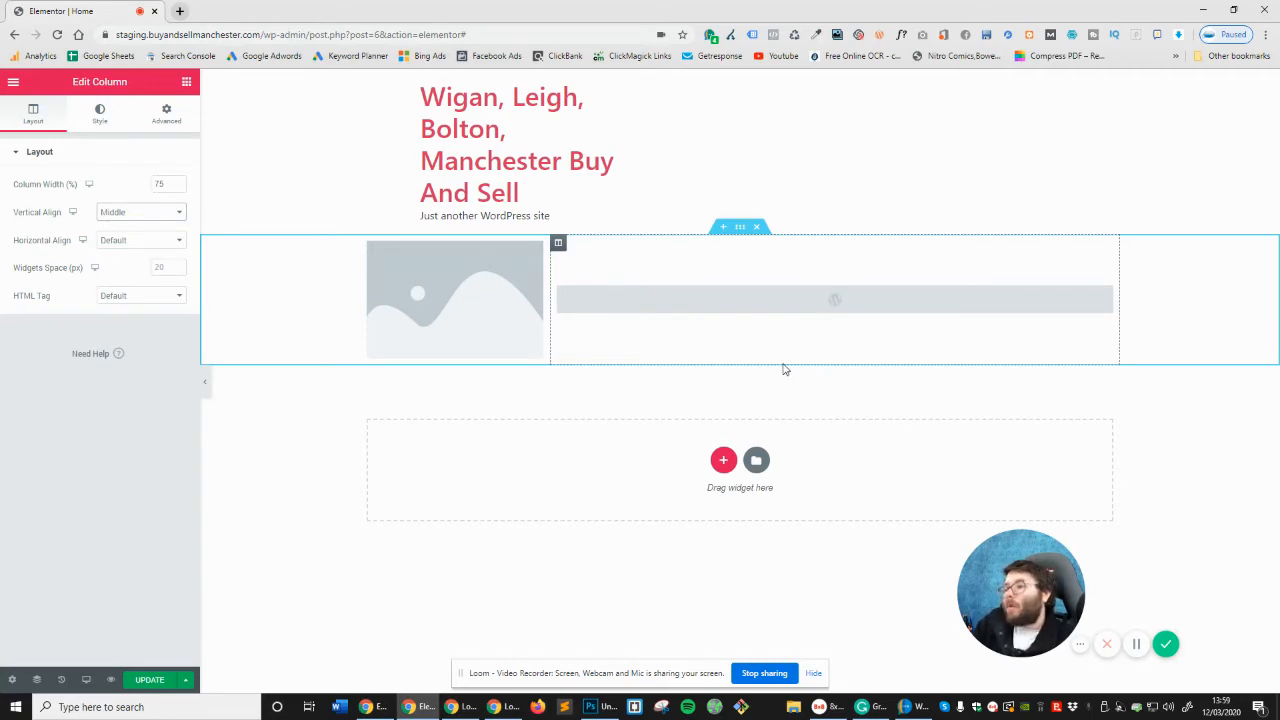
Add a two-column section below the header row and widen its left column to about two thirds, following the Photoshop wireframe
click(601, 704)
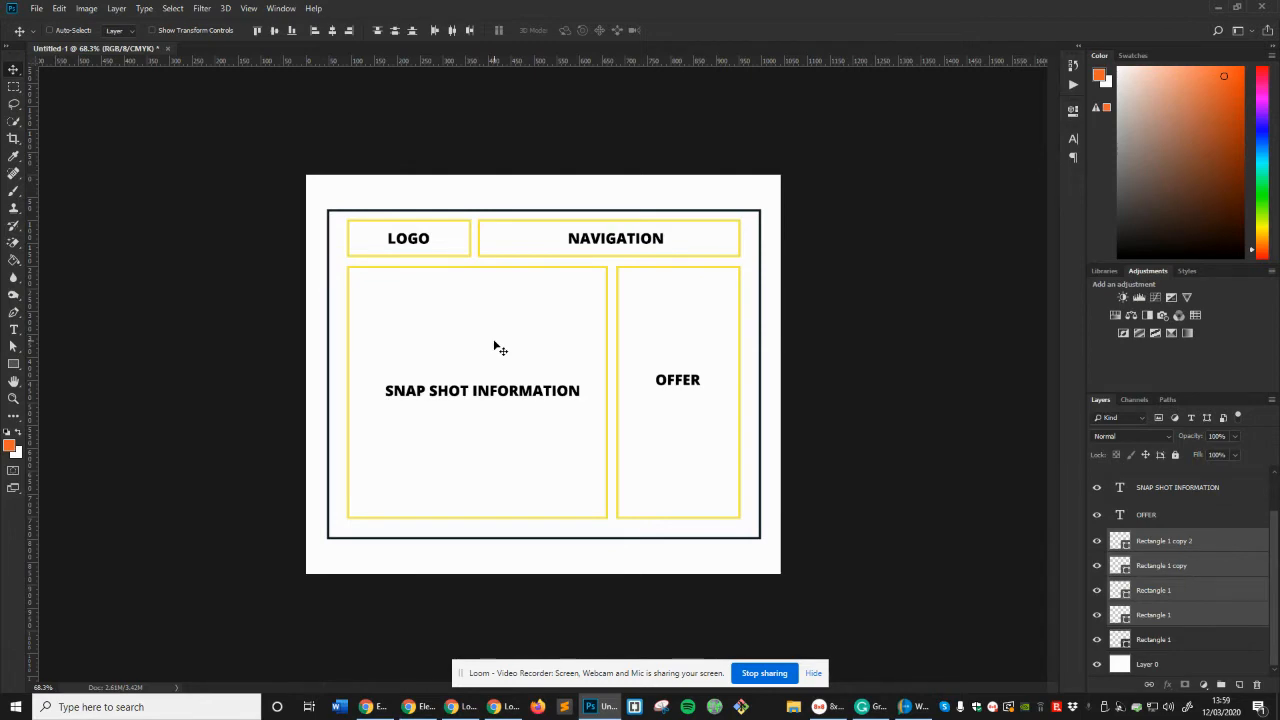
click(1218, 6)
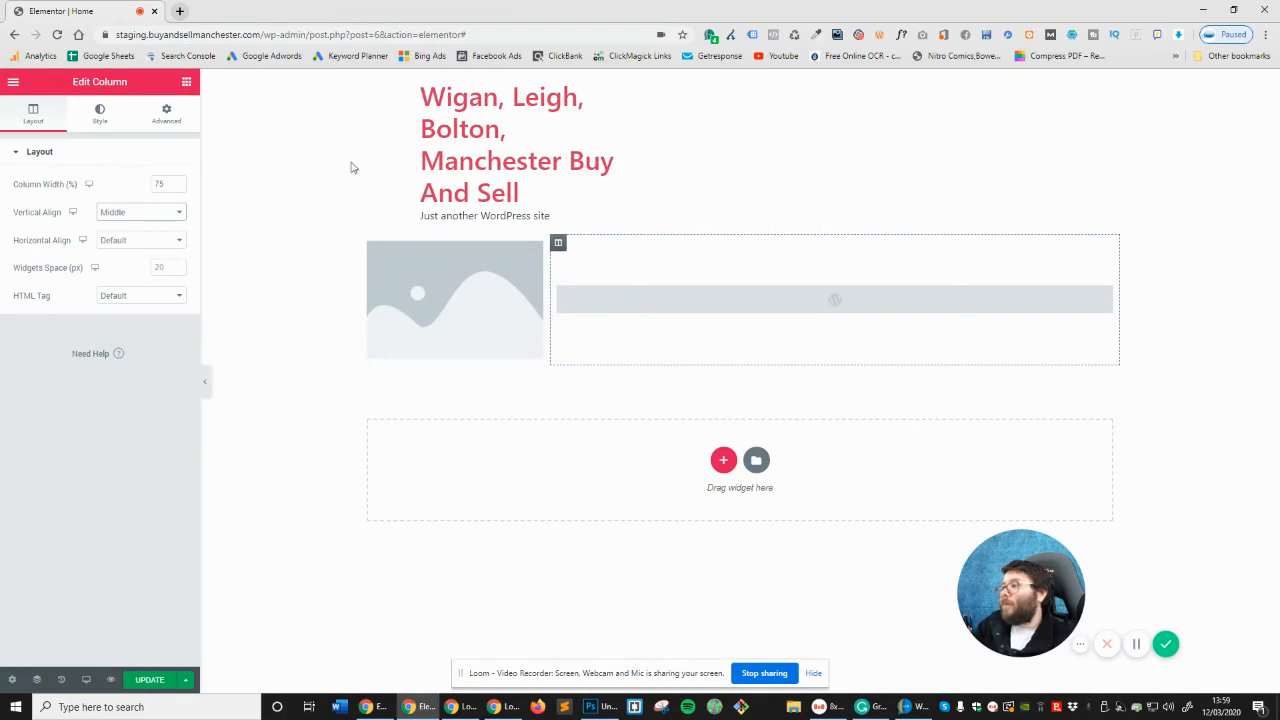
click(186, 82)
click(723, 460)
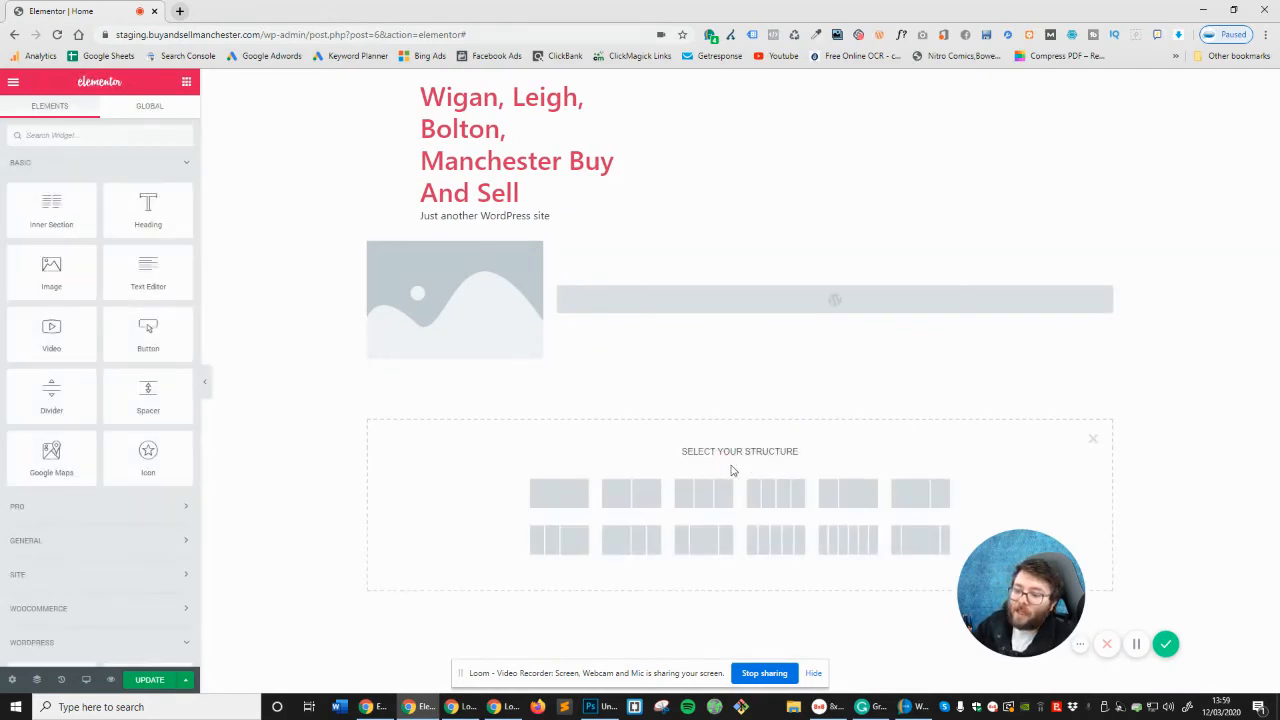
click(631, 505)
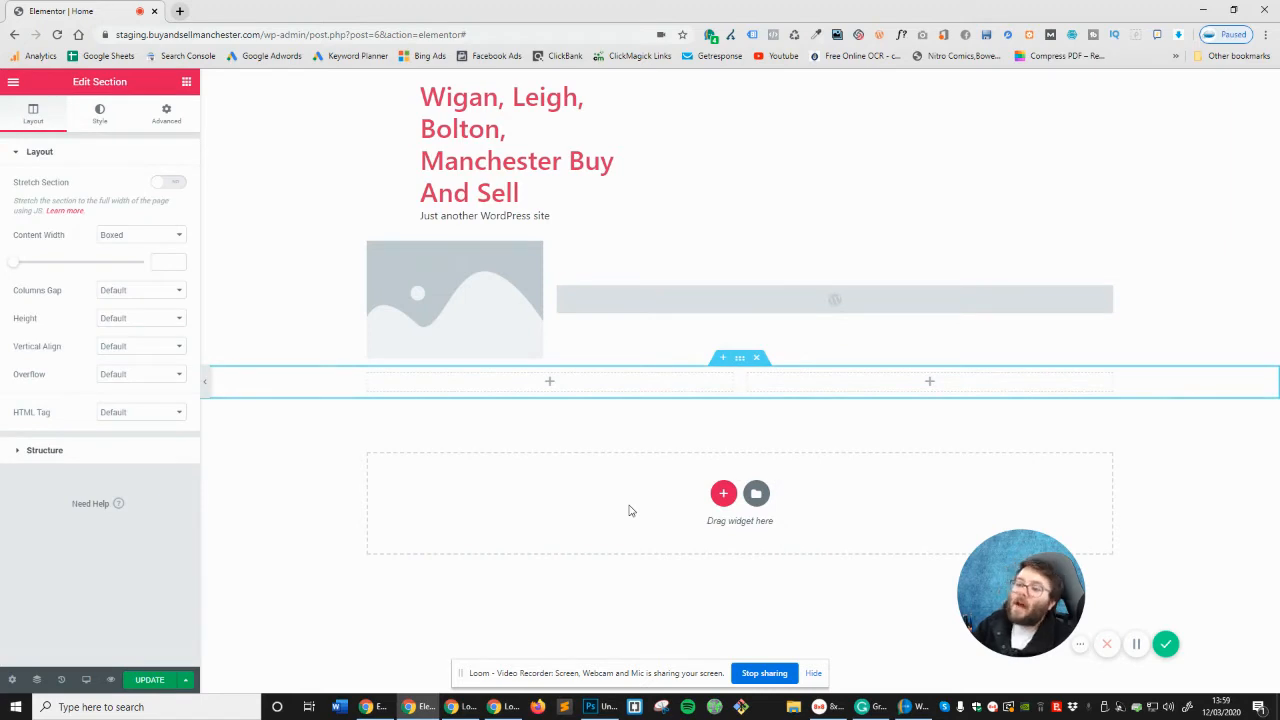
drag(741, 389, 885, 388)
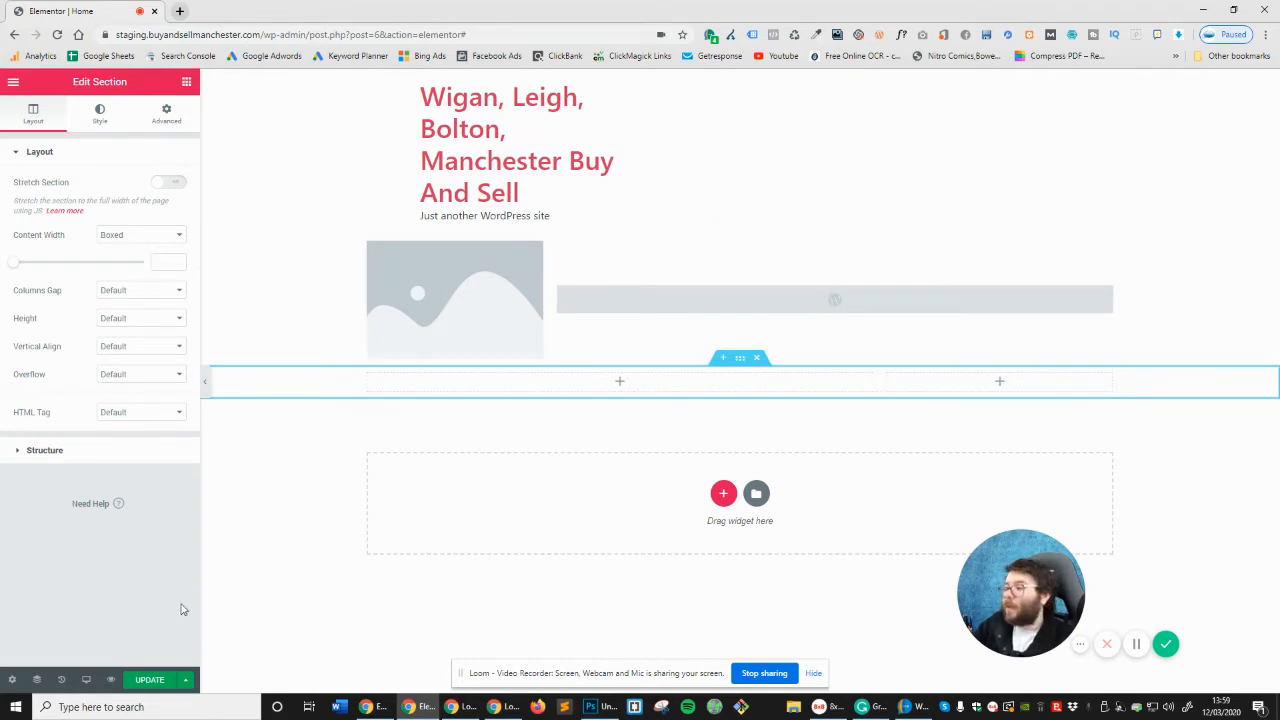
click(1136, 644)
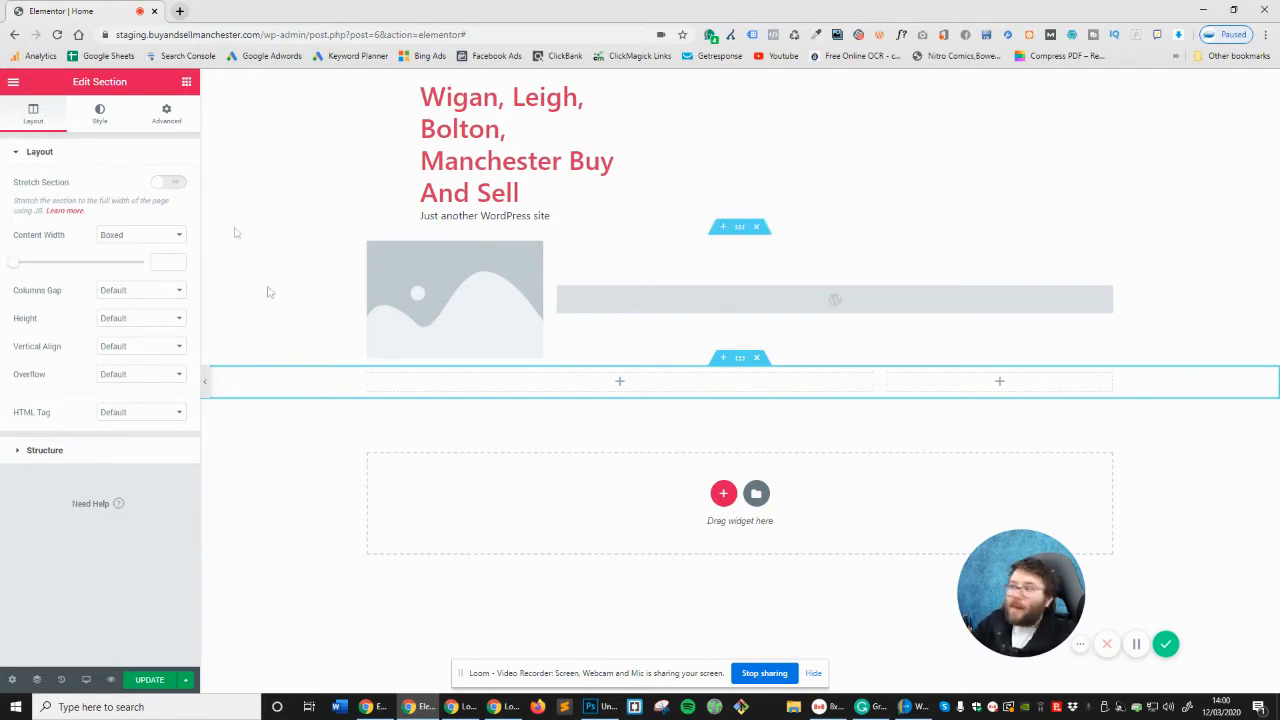
Place a Heading widget in the new section's wide left column, with a Text Editor widget directly below it
click(182, 82)
drag(148, 205, 619, 390)
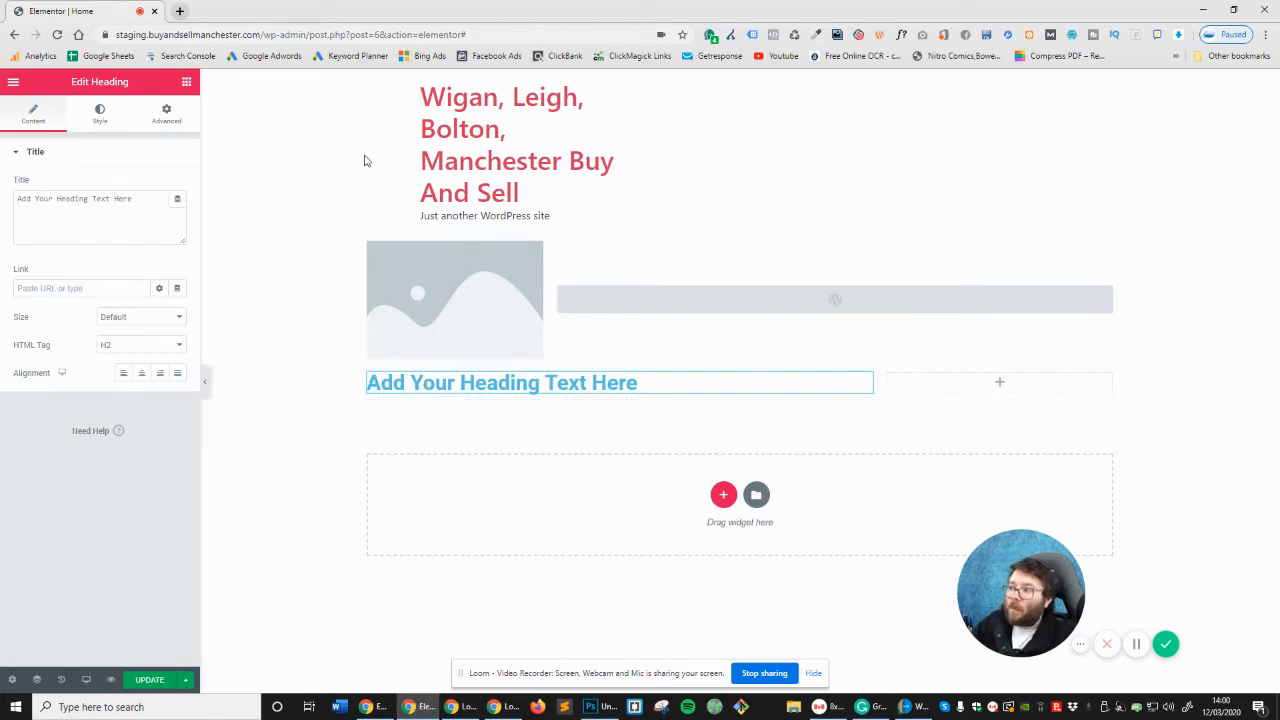
click(186, 81)
drag(148, 272, 481, 388)
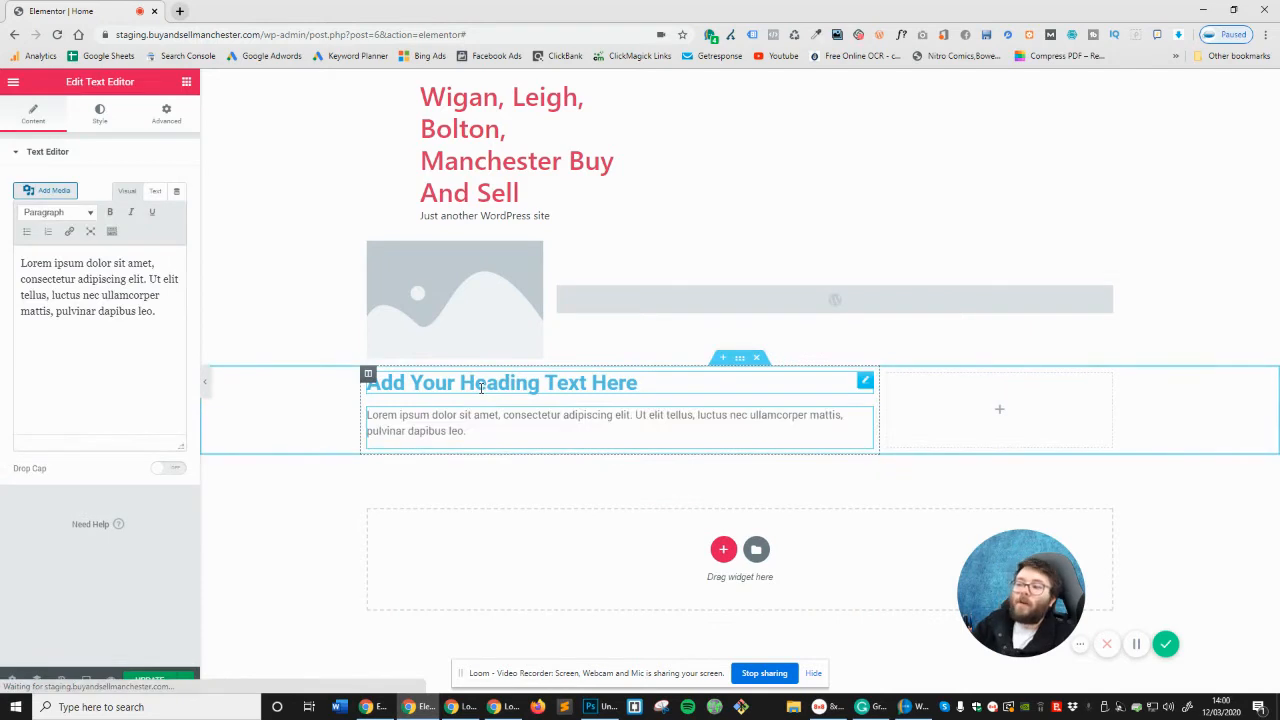
Repeat the lorem ipsum placeholder paragraph in the text block so that it holds three paragraphs
triple_click(163, 310)
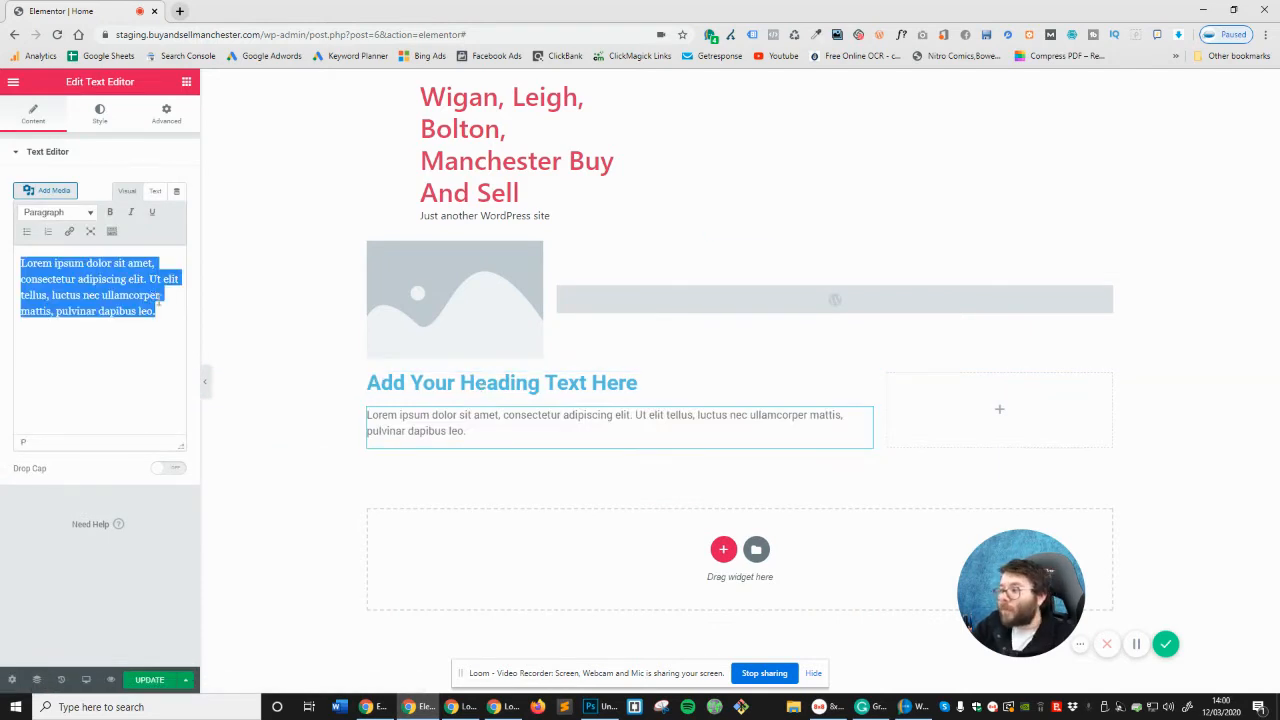
click(165, 311)
key(ctrl+v)
key(ctrl+v)
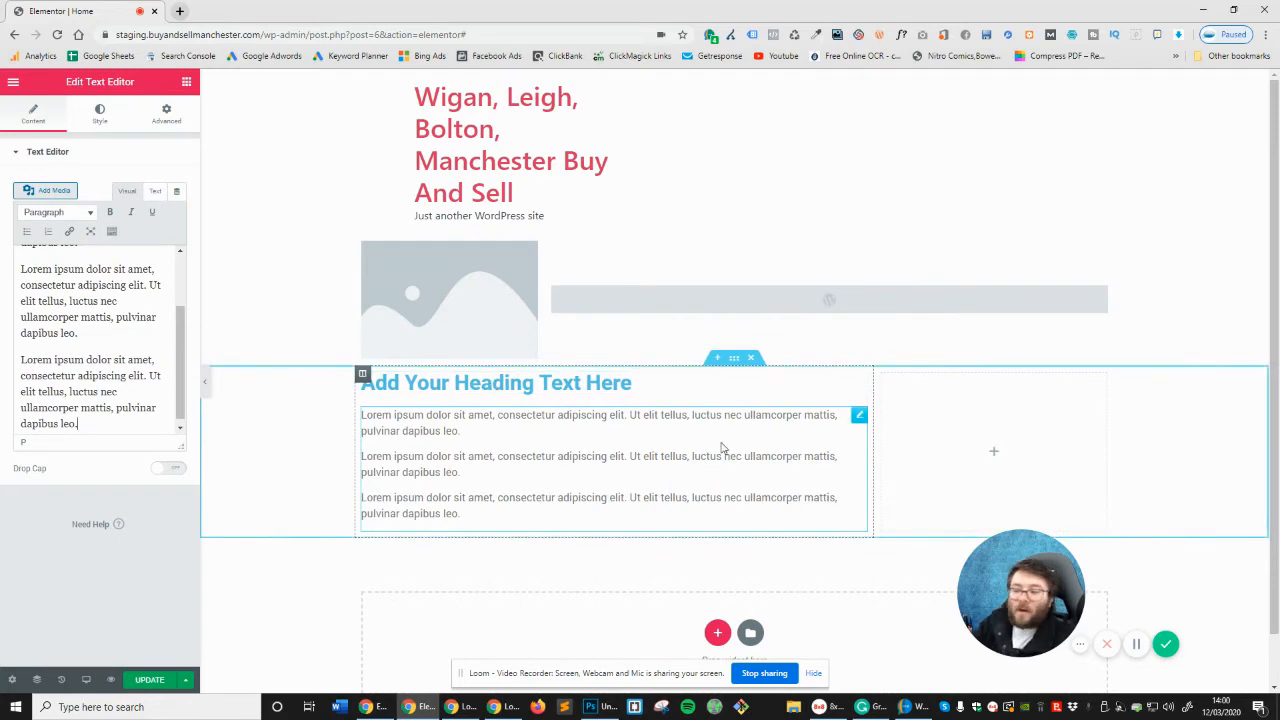
Add a second Heading widget below the three-paragraph text block and title it "About Us"
click(186, 81)
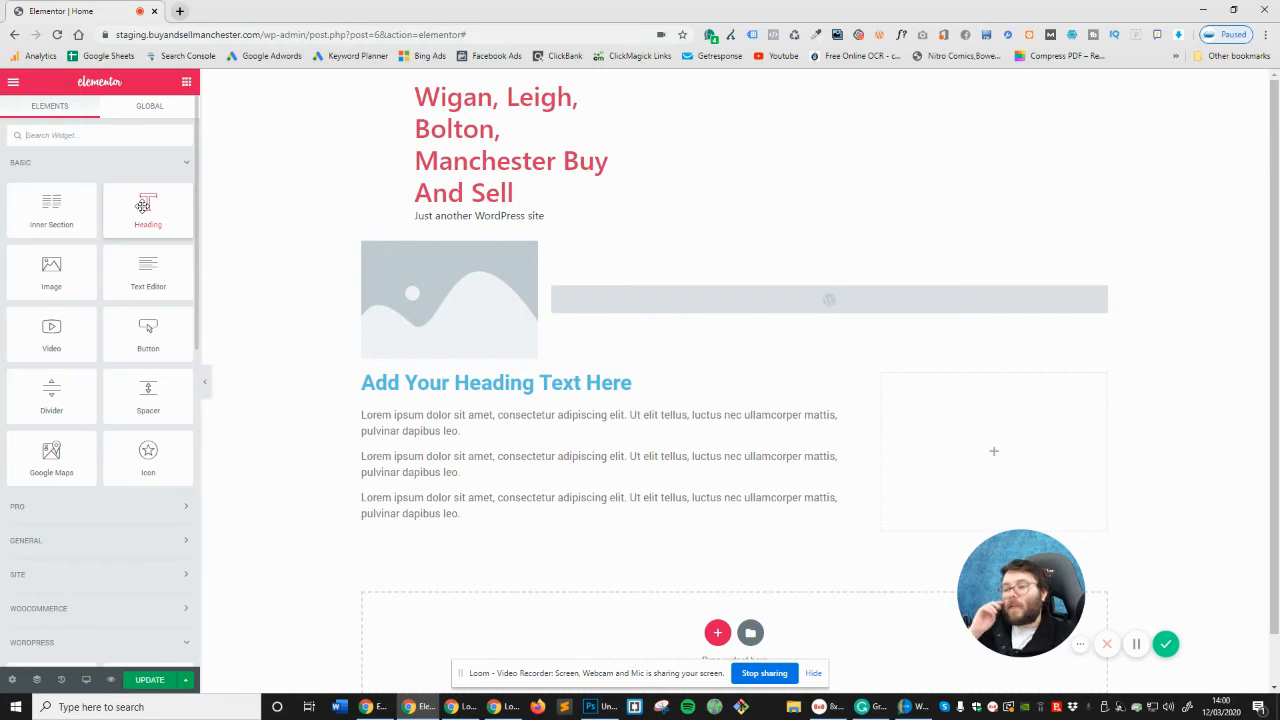
drag(143, 205, 463, 490)
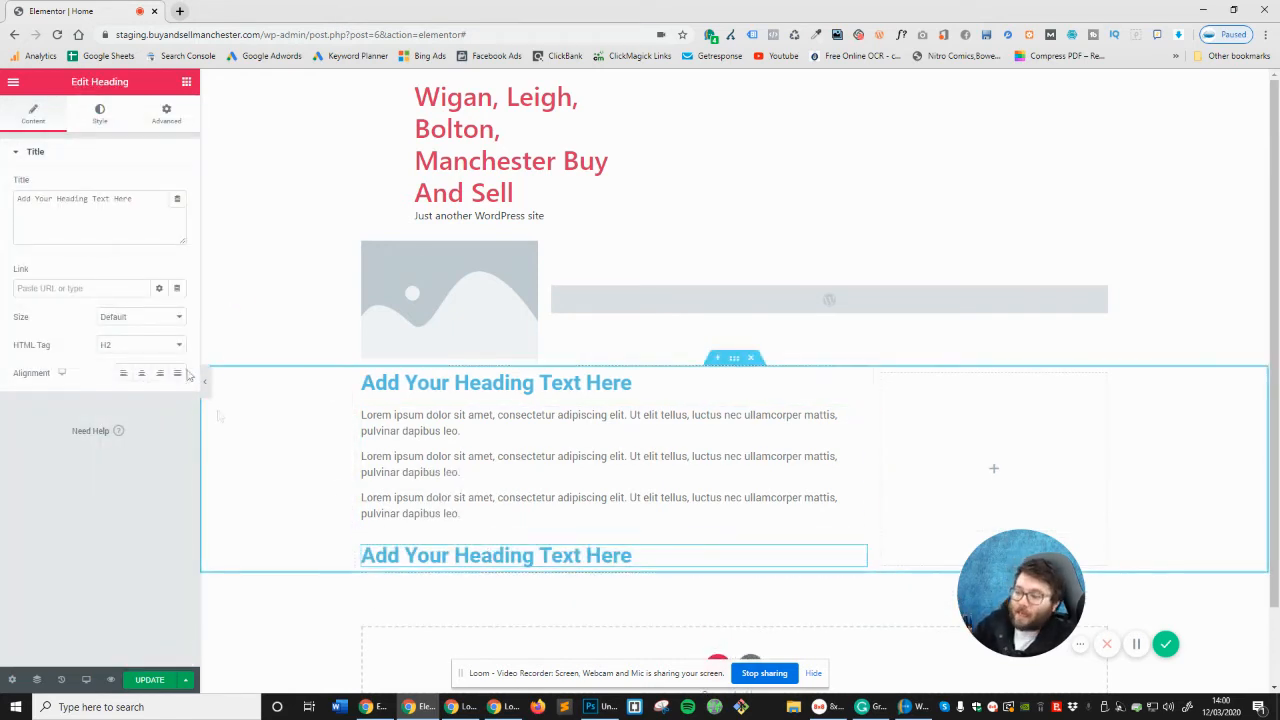
click(110, 222)
key(ctrl+a)
text(aBOUT)
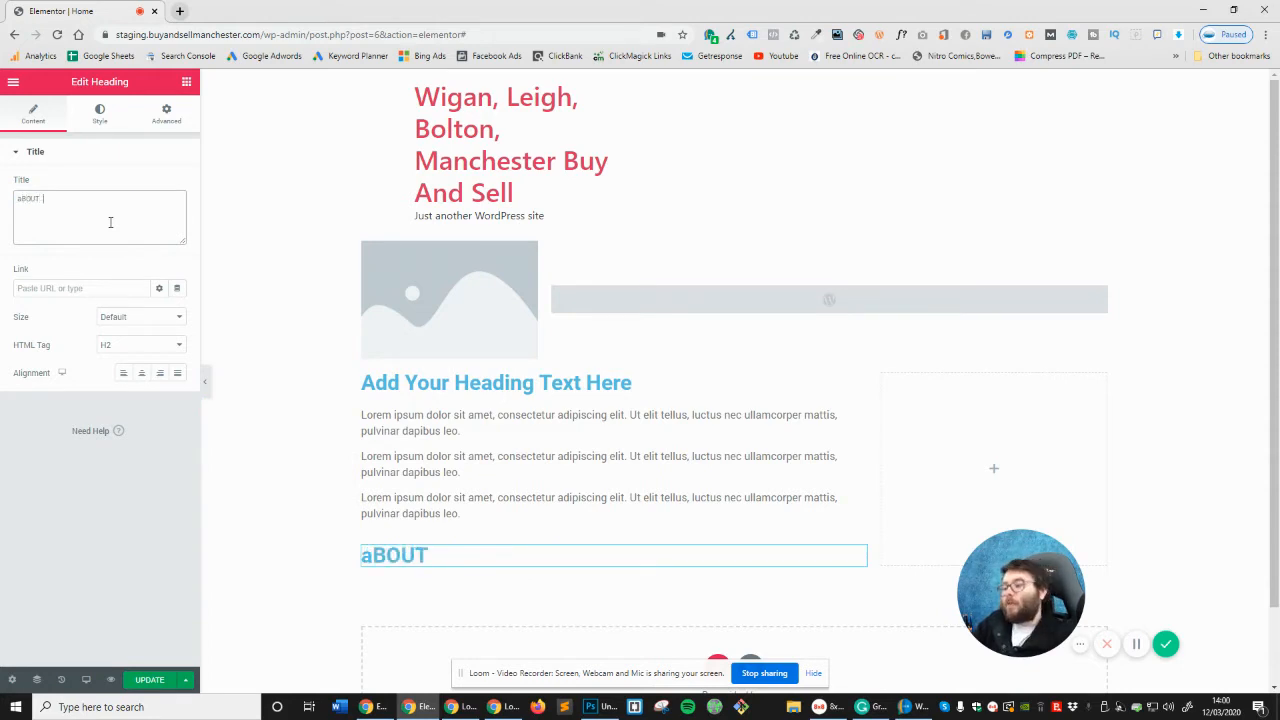
key(ctrl+a)
text(a)
key(BackSpace)
text(About Us)
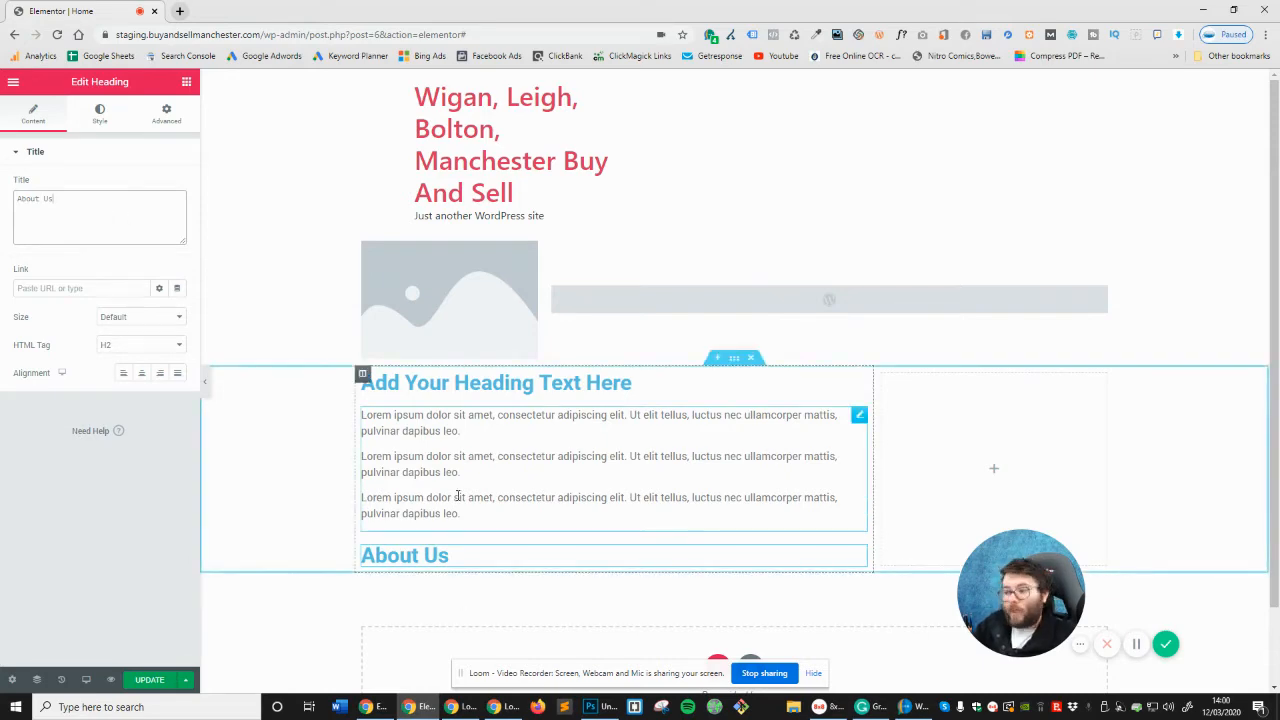
Duplicate the three-paragraph text block and place the copy below the About Us heading
right_click(508, 480)
click(553, 508)
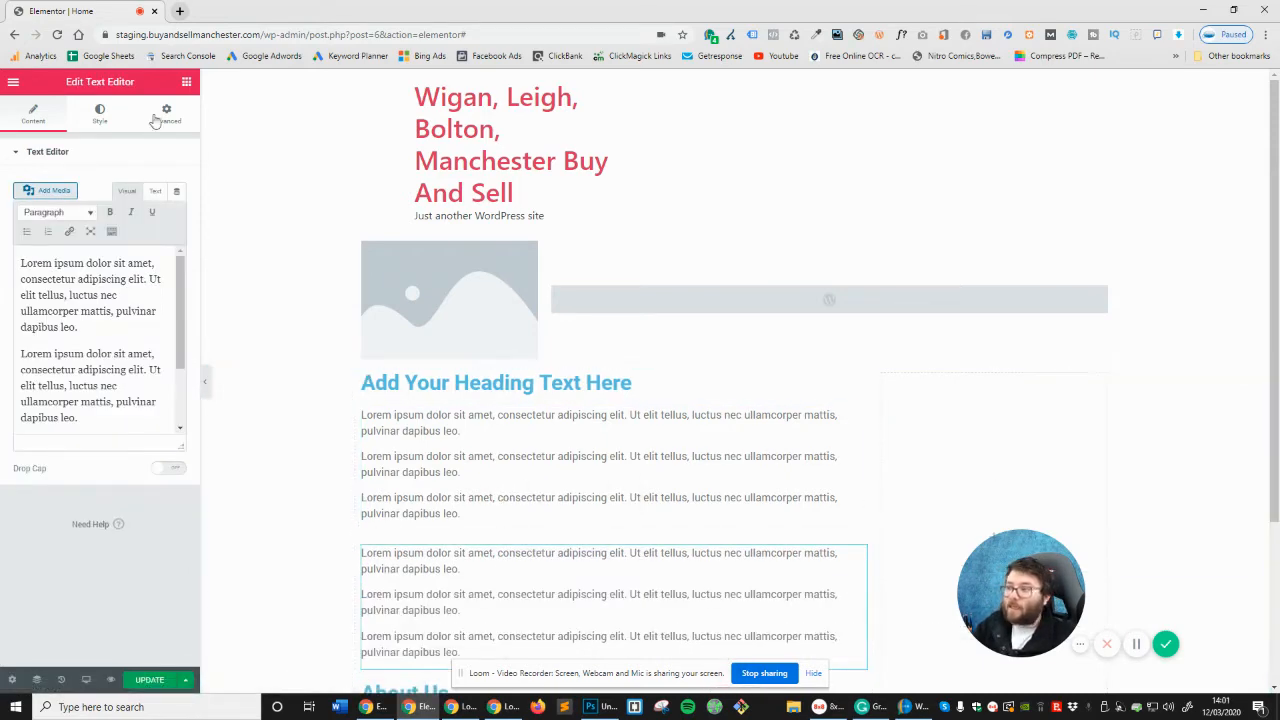
click(186, 81)
drag(148, 270, 491, 468)
Cut the text below the About Us heading down to a single lorem ipsum paragraph, leaving no blank line
drag(80, 419, 17, 262)
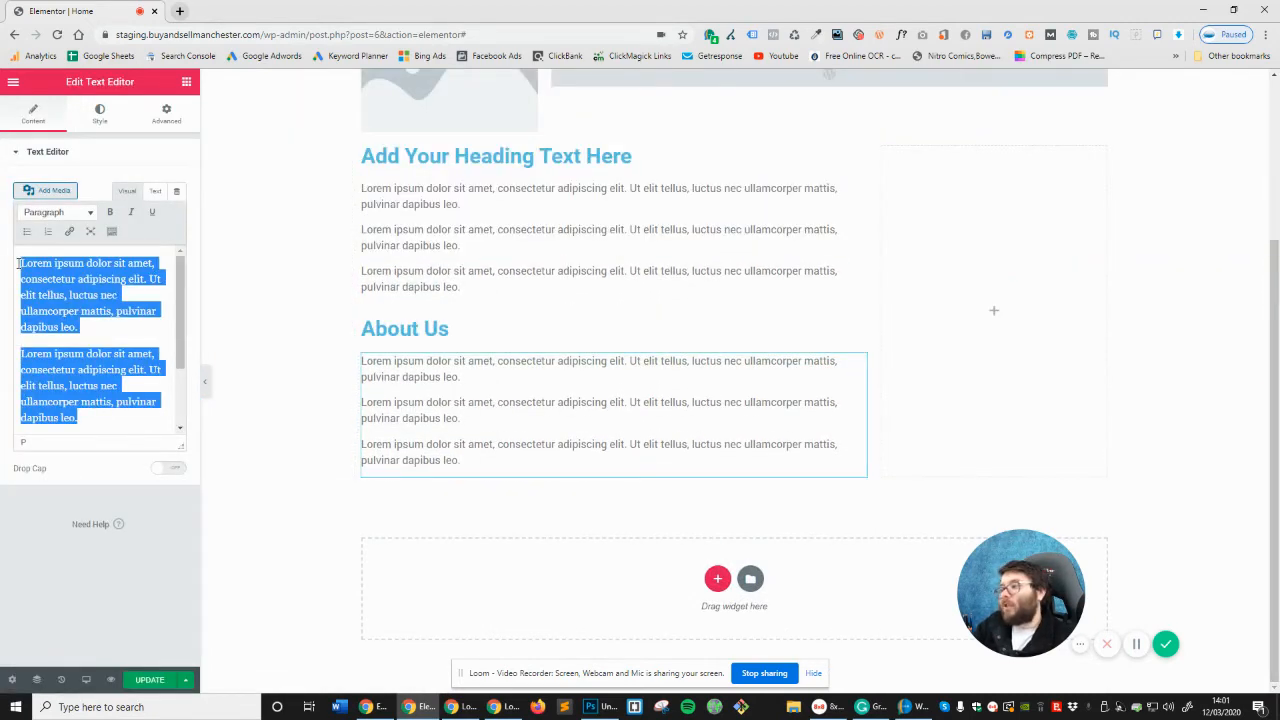
key(BackSpace)
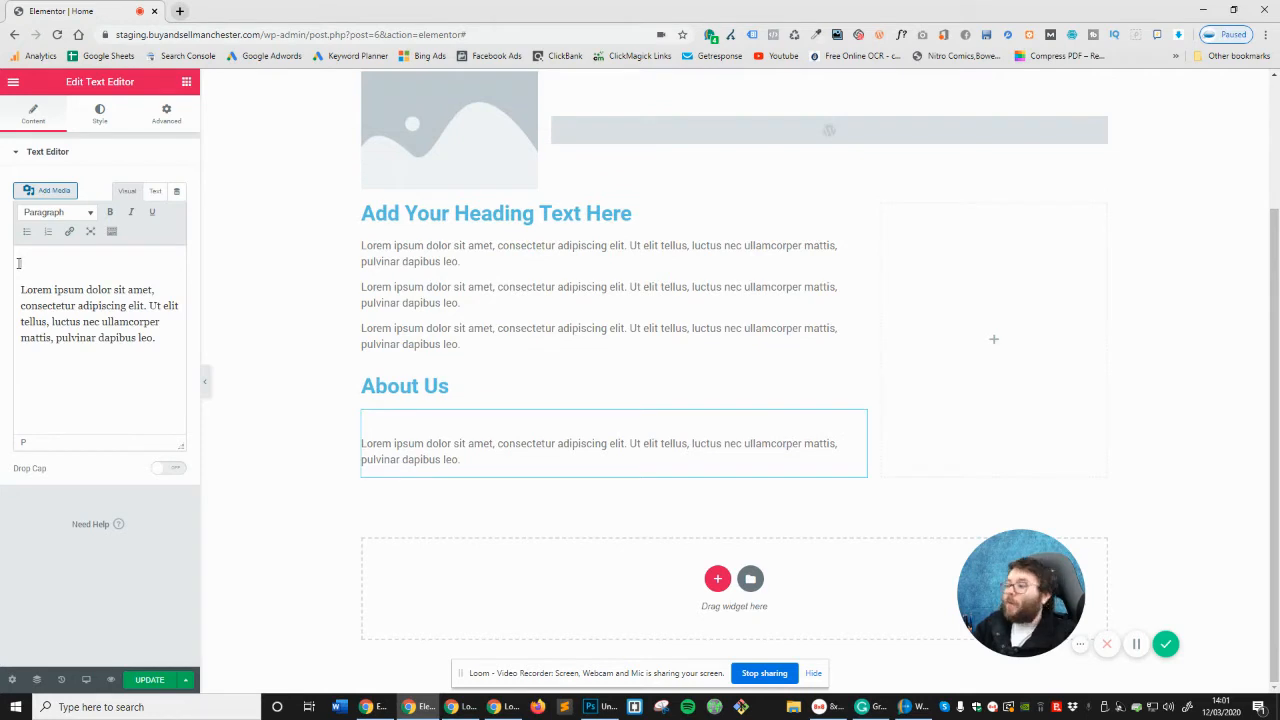
key(Delete)
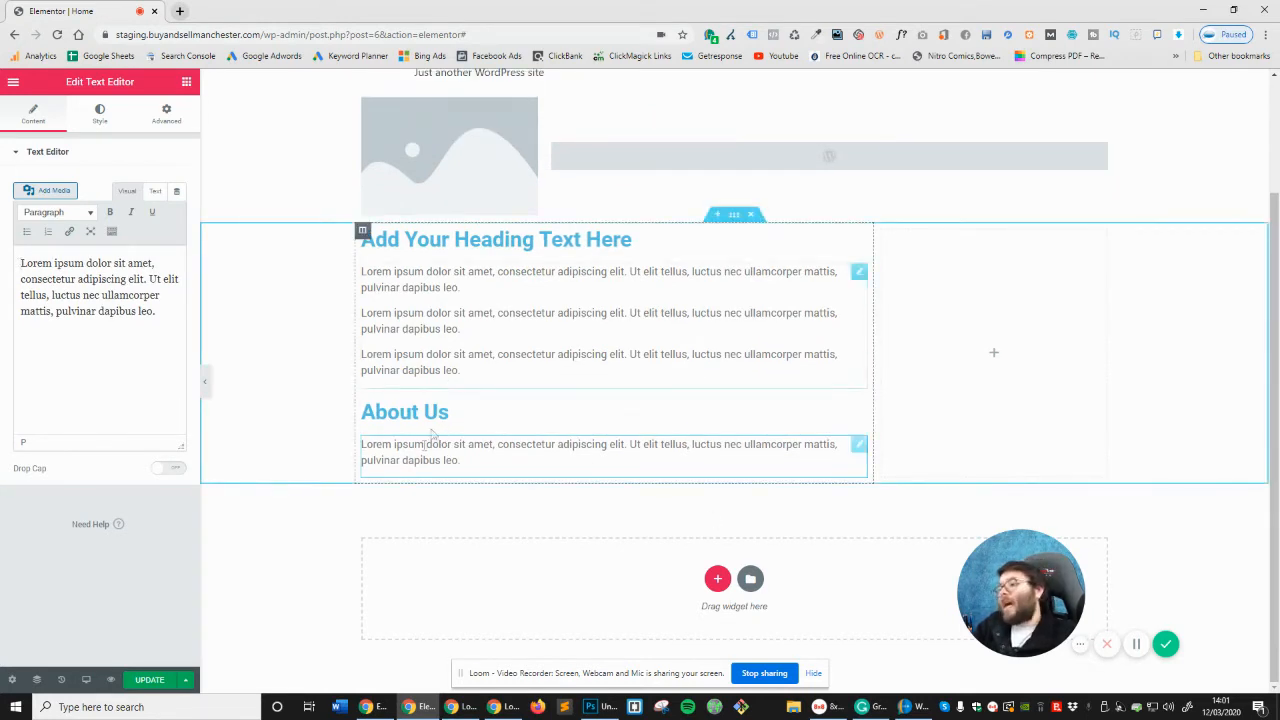
Set the About Us heading's typography size to 20 px
click(858, 413)
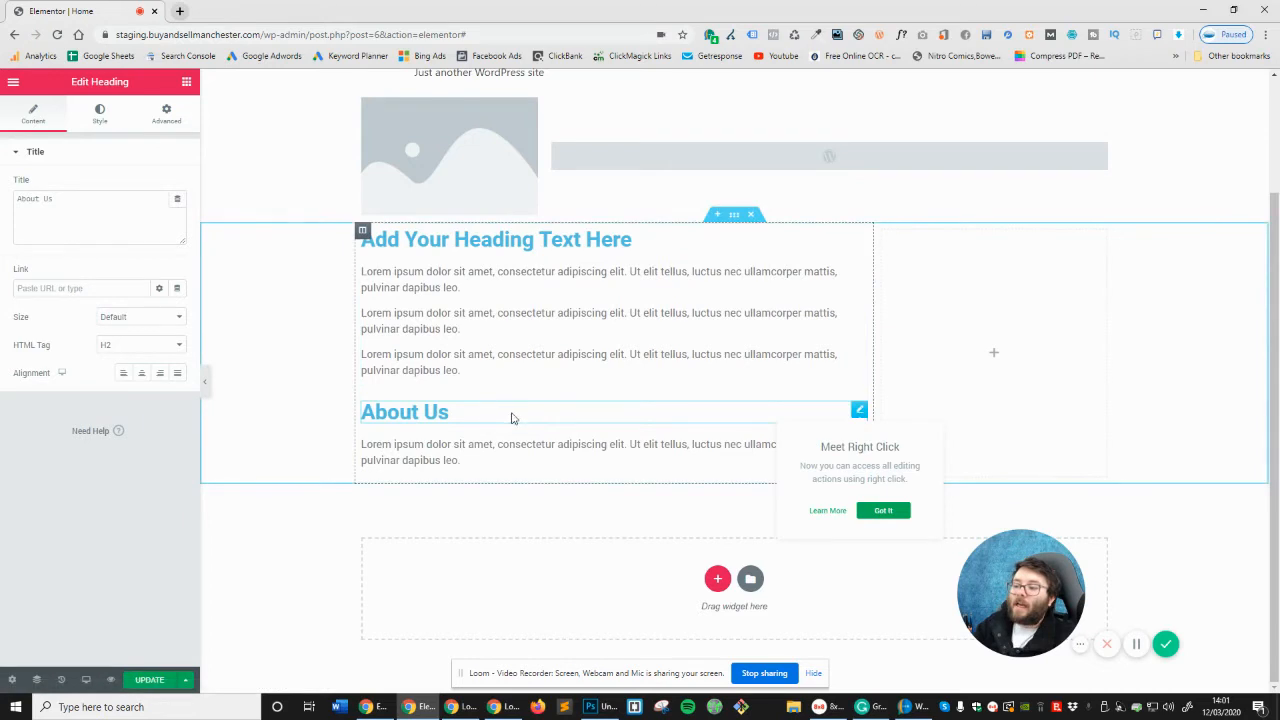
click(100, 112)
click(177, 212)
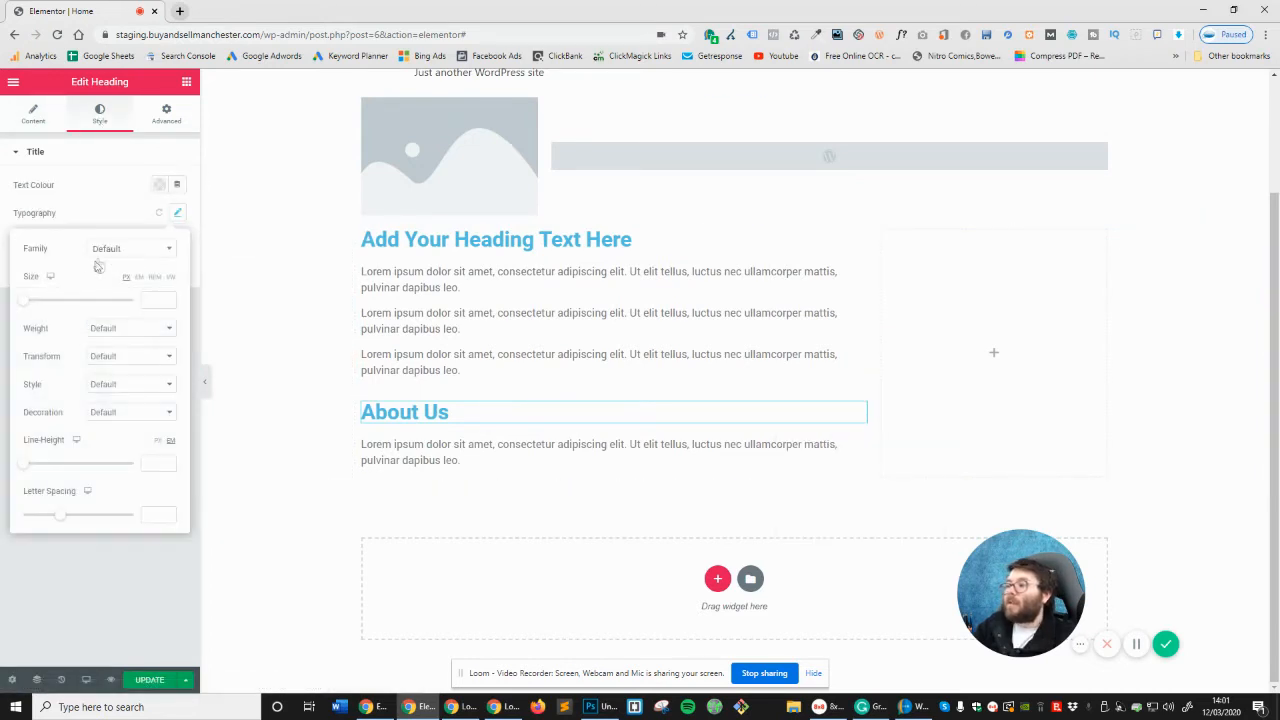
drag(23, 297, 38, 304)
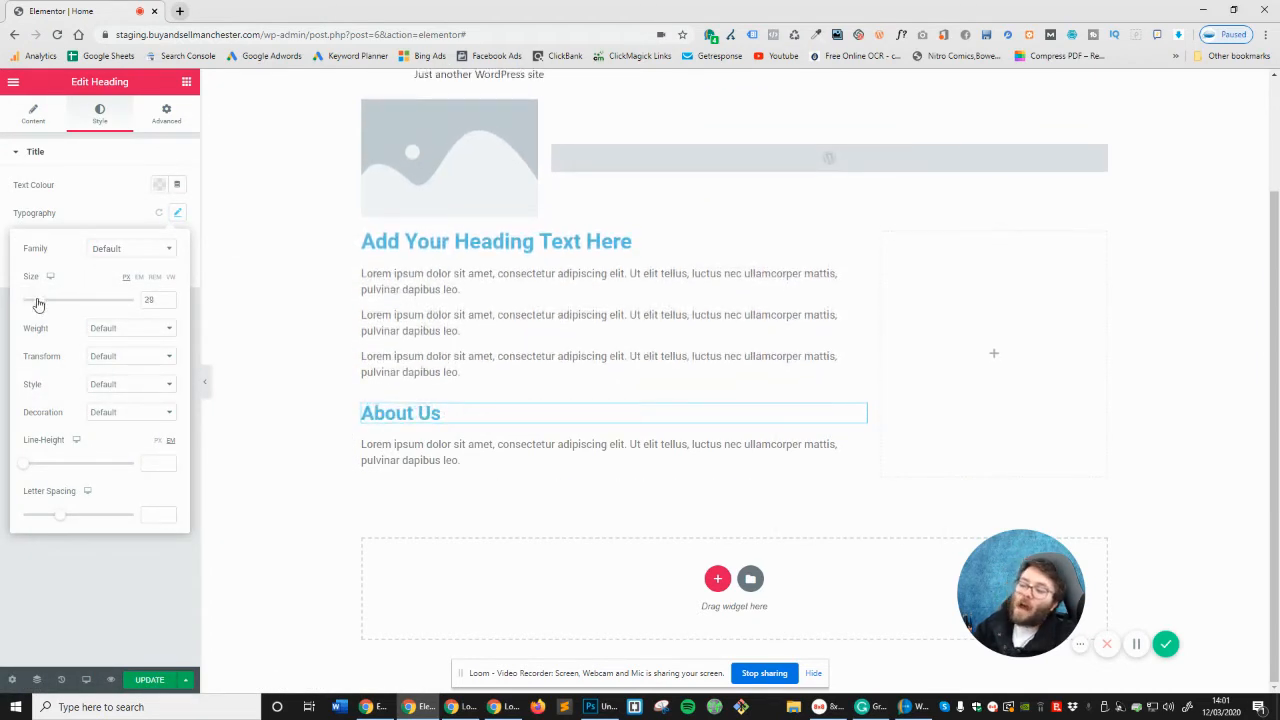
click(100, 578)
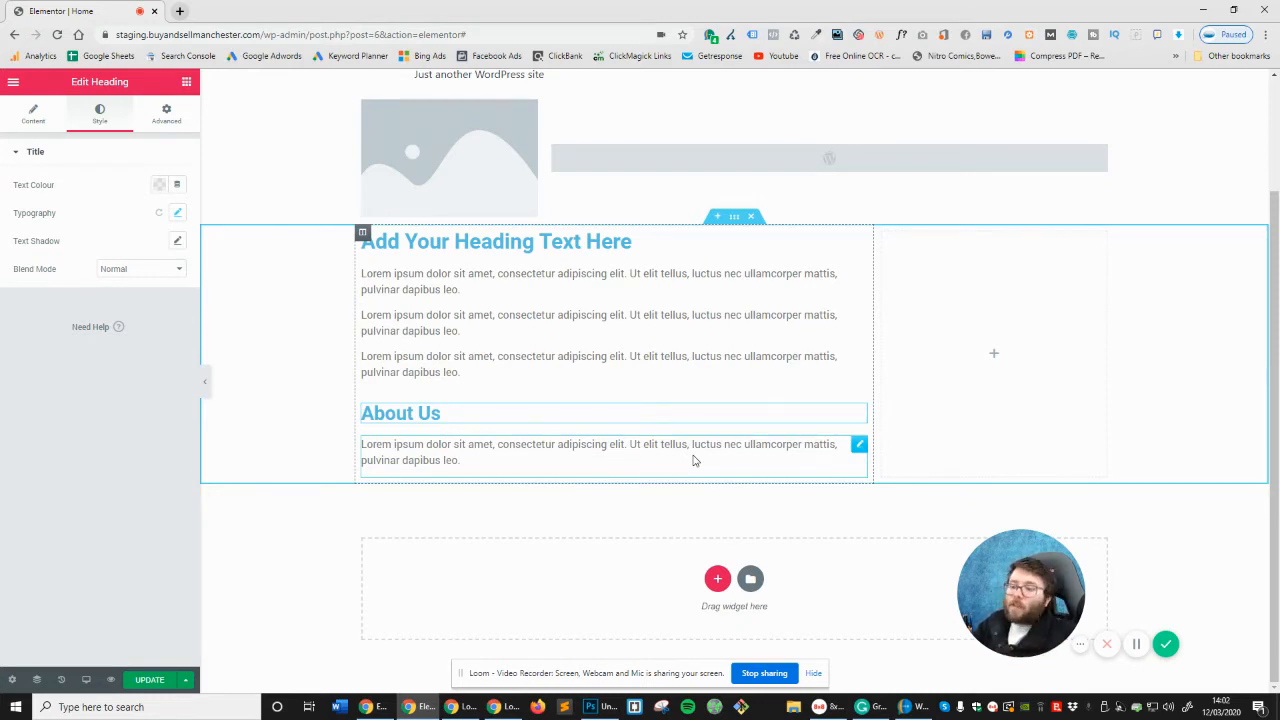
Duplicate the About Us heading and its paragraph, and arrange the copies below as a second heading-and-text pair
right_click(599, 421)
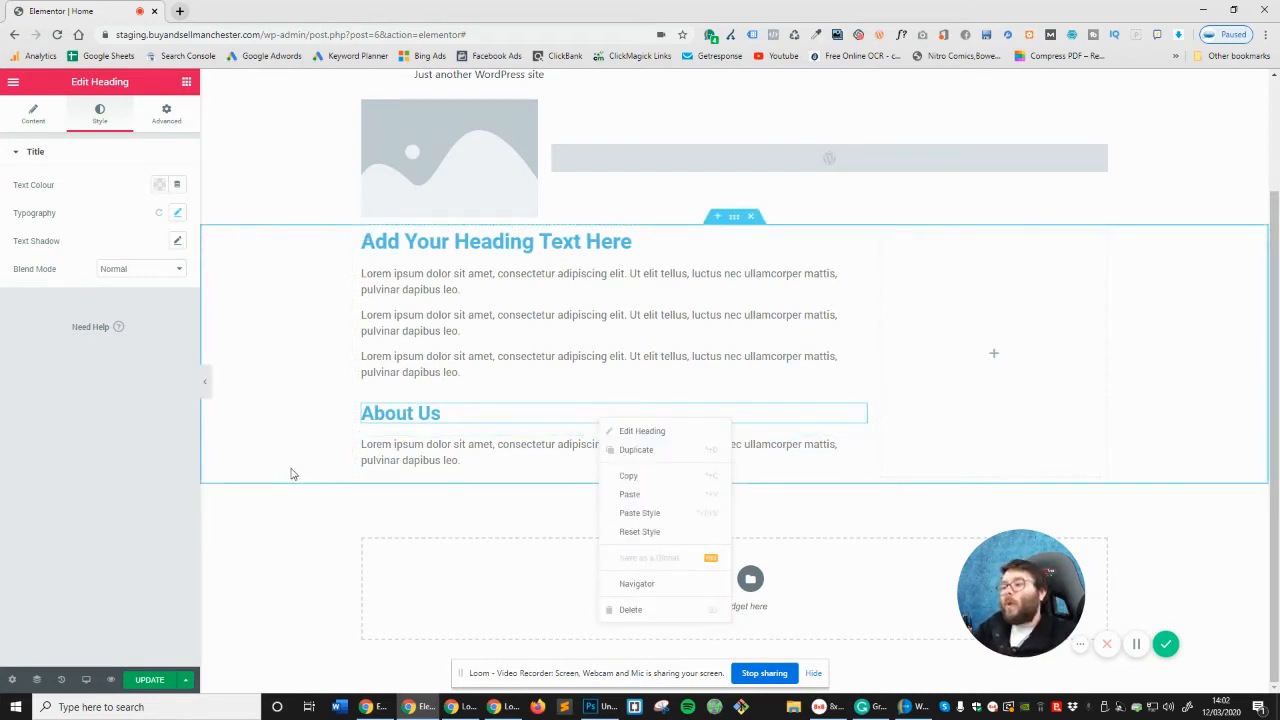
click(291, 474)
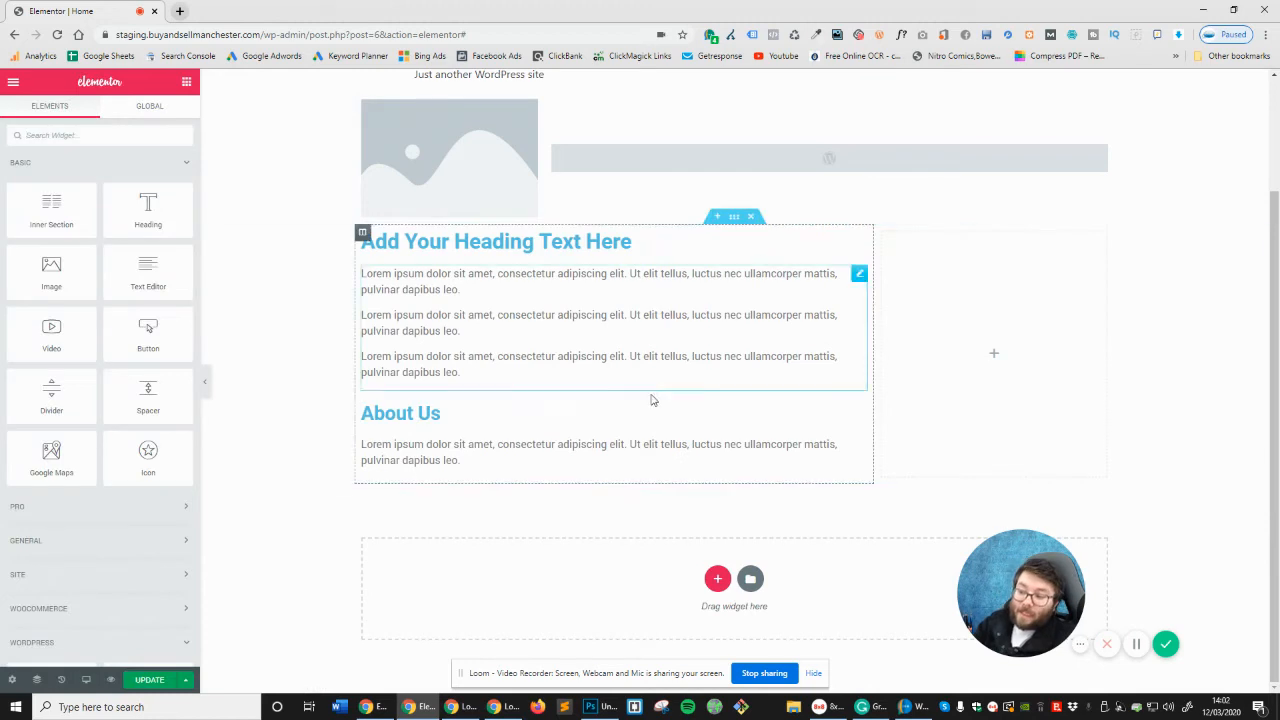
right_click(495, 417)
click(557, 443)
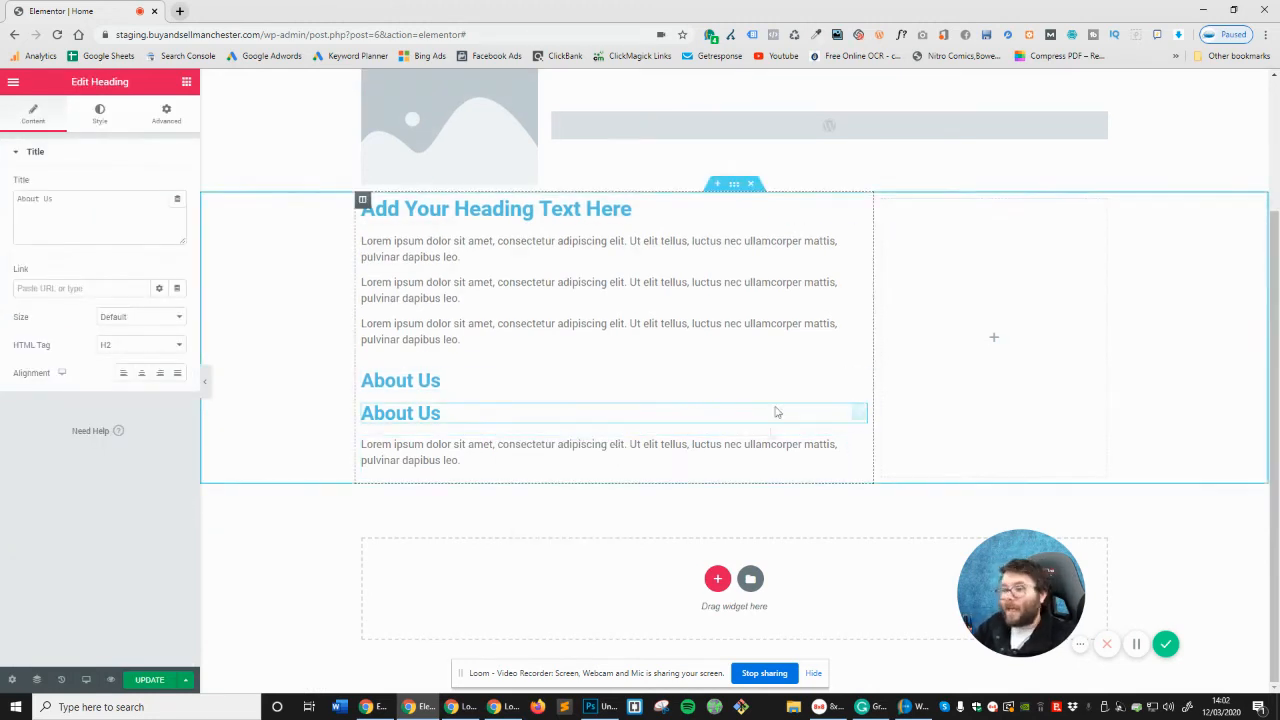
drag(858, 413, 543, 449)
right_click(557, 434)
click(605, 458)
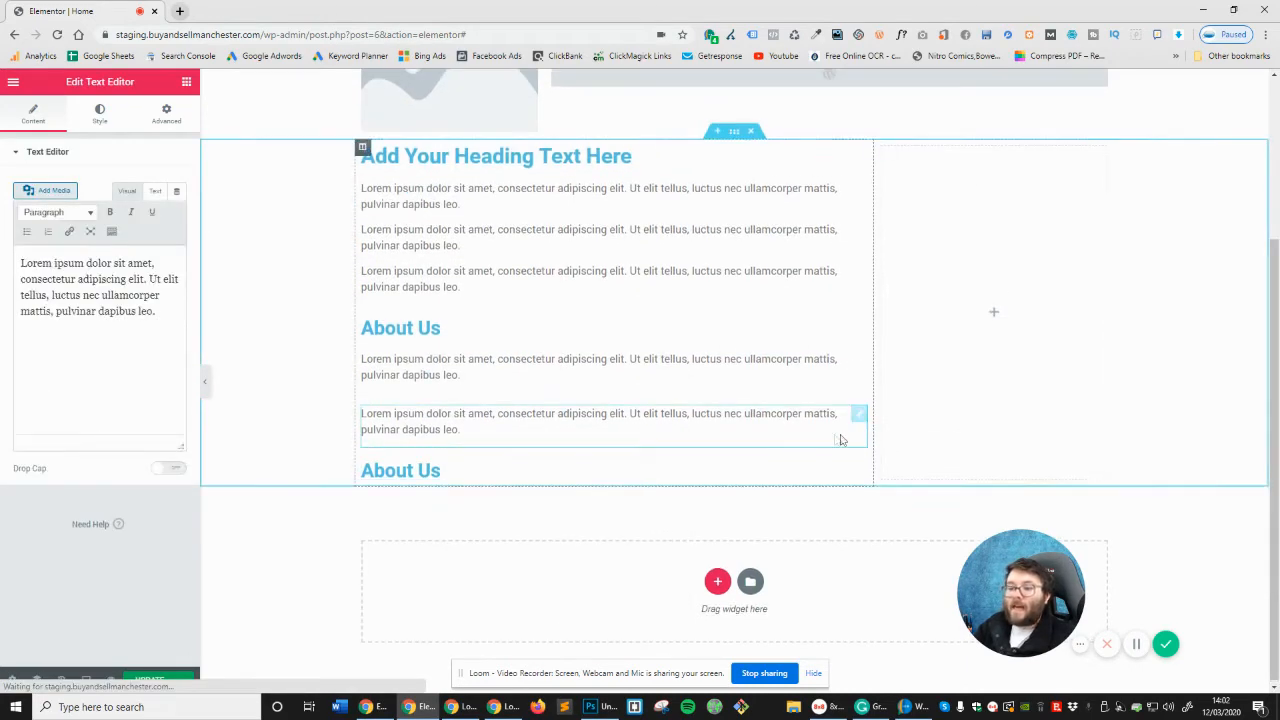
drag(858, 416, 497, 449)
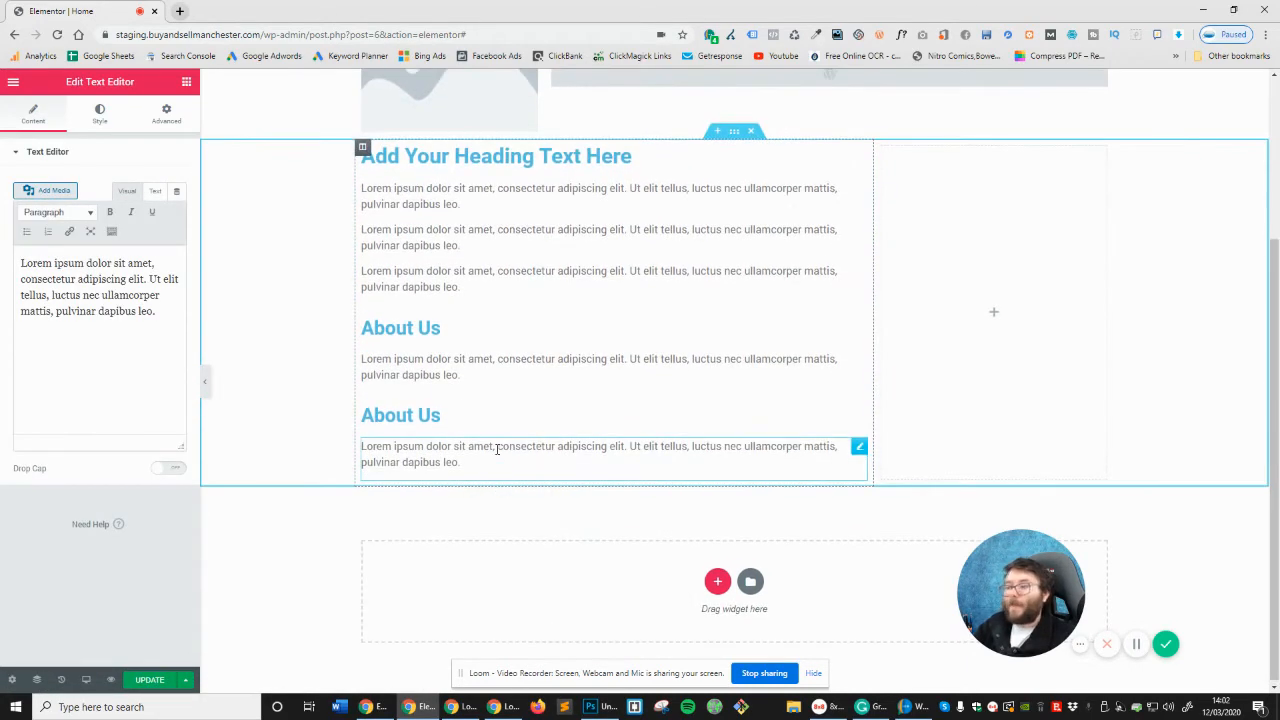
Duplicate the second heading and paragraph to form a third pair, keeping each heading above its own paragraph in the left column
right_click(495, 422)
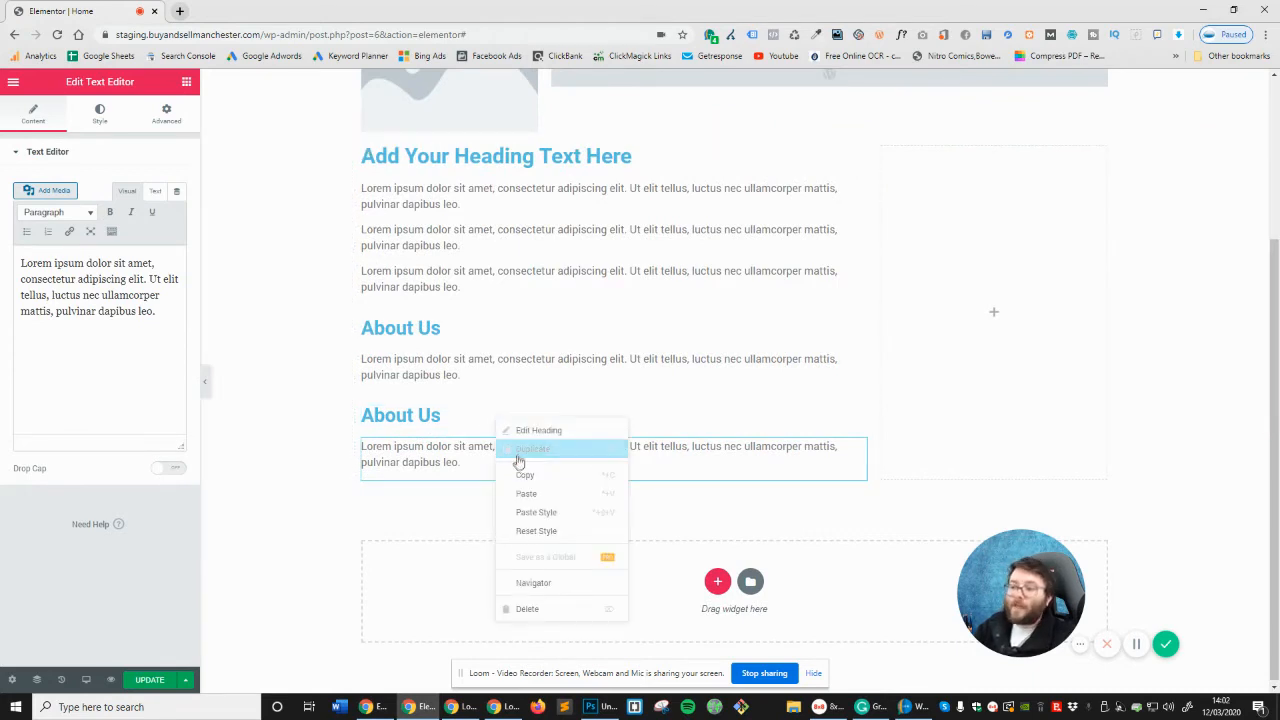
click(515, 450)
drag(858, 447, 586, 470)
right_click(600, 457)
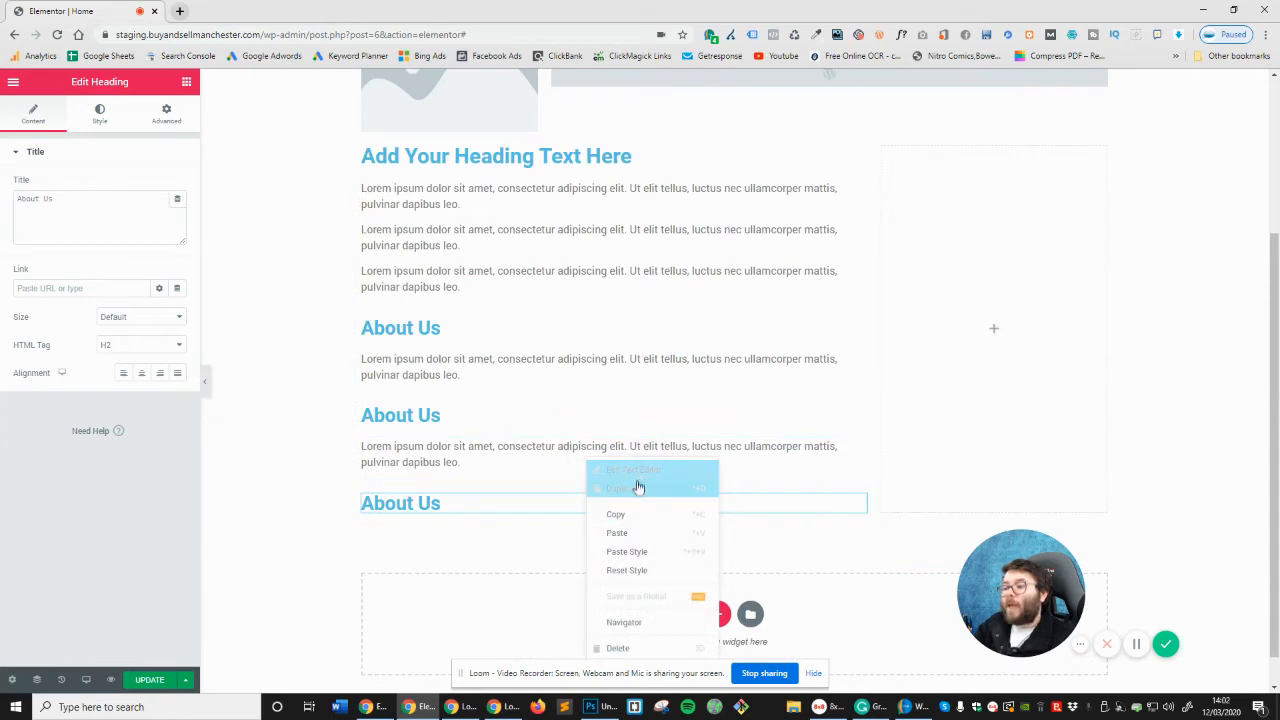
click(620, 485)
drag(858, 500, 420, 530)
drag(858, 414, 994, 300)
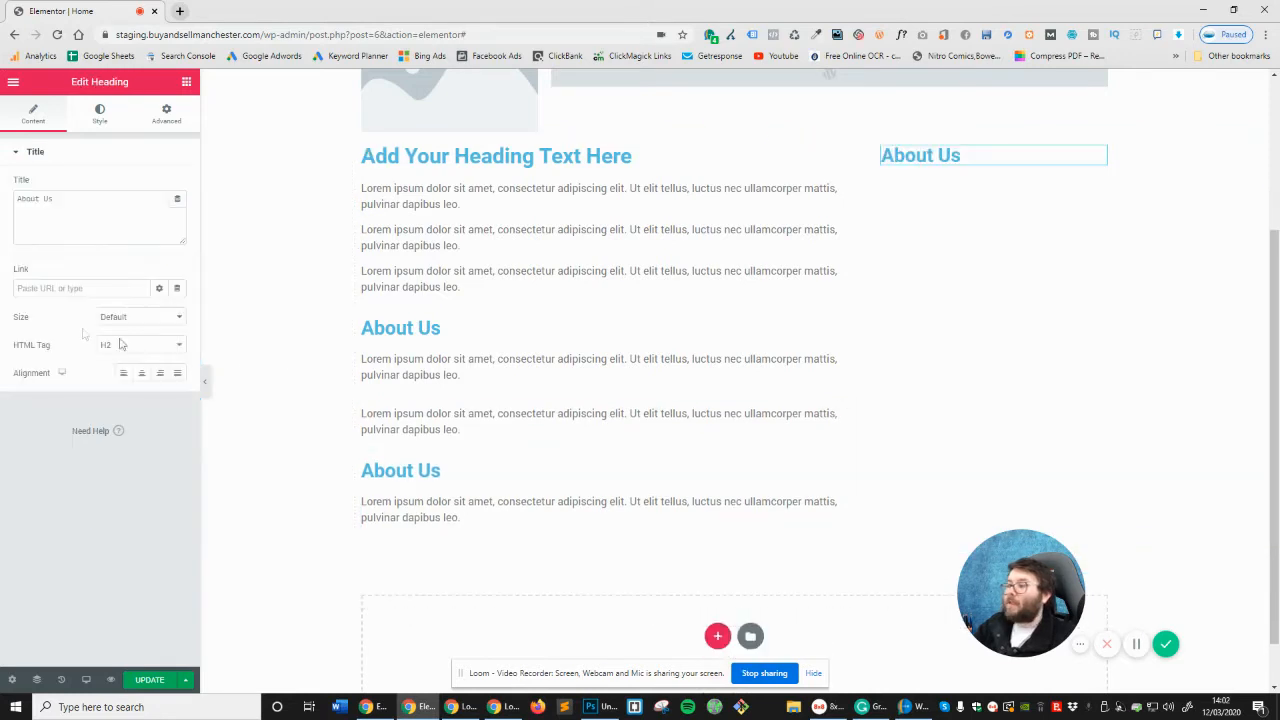
drag(1104, 170, 500, 400)
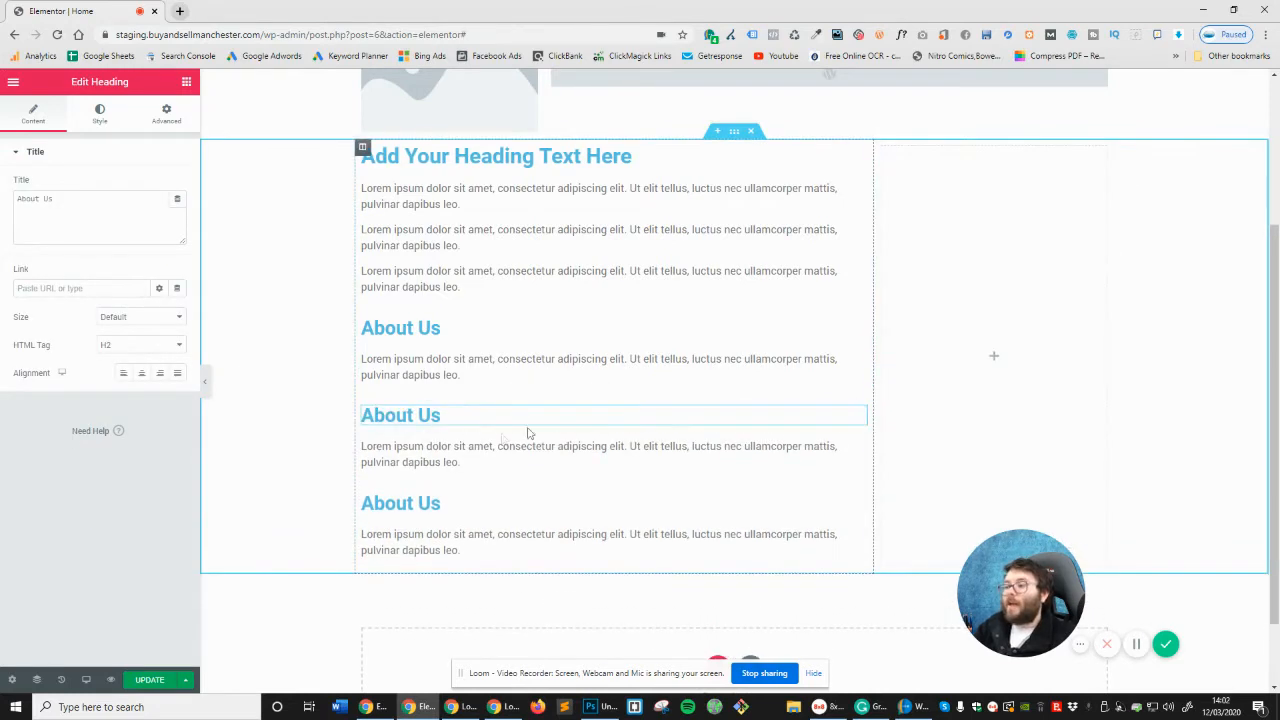
Retitle the second About Us heading "Services" and the third one "Contact Us"
triple_click(58, 218)
text(Services)
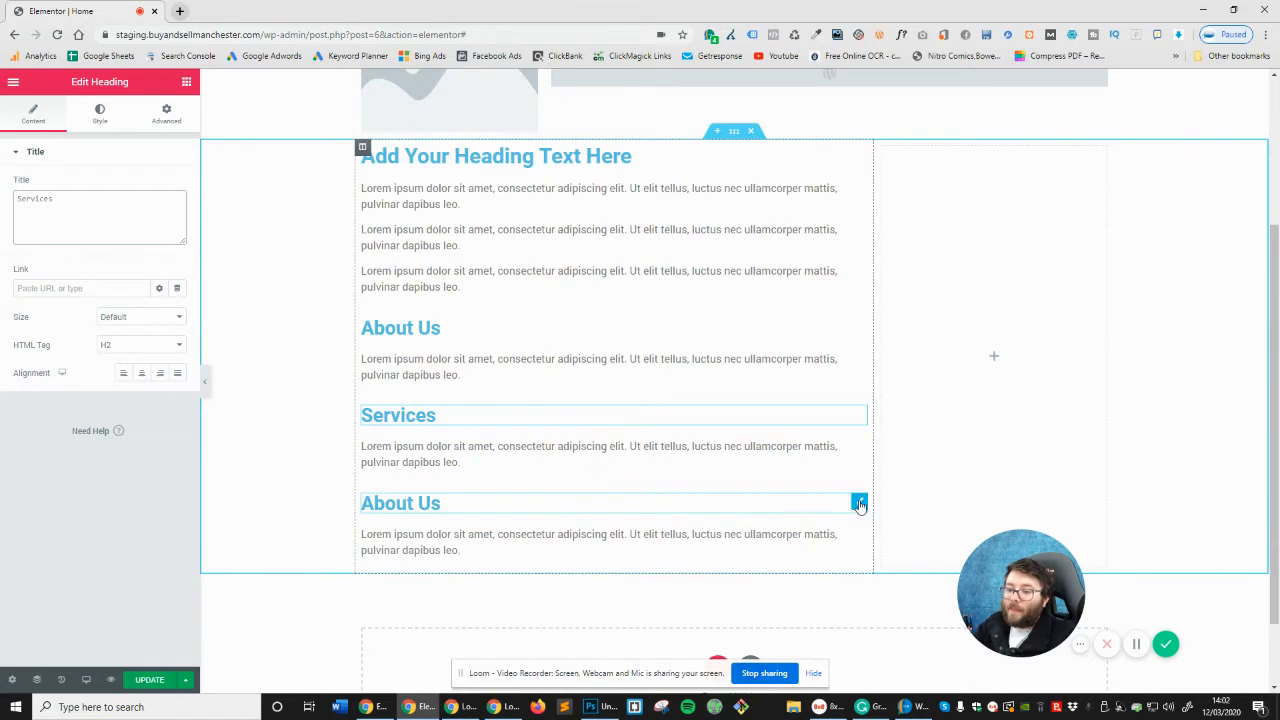
click(857, 503)
drag(43, 198, 143, 214)
key(ctrl+a)
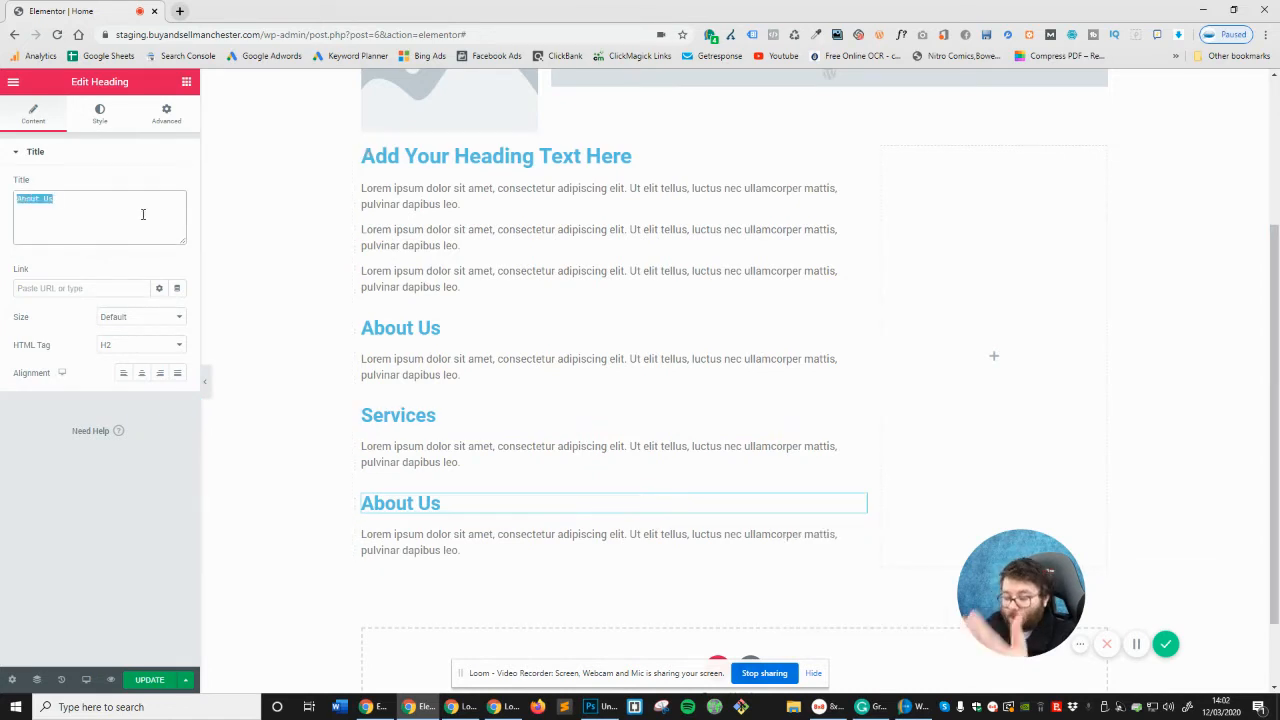
text(Contact)
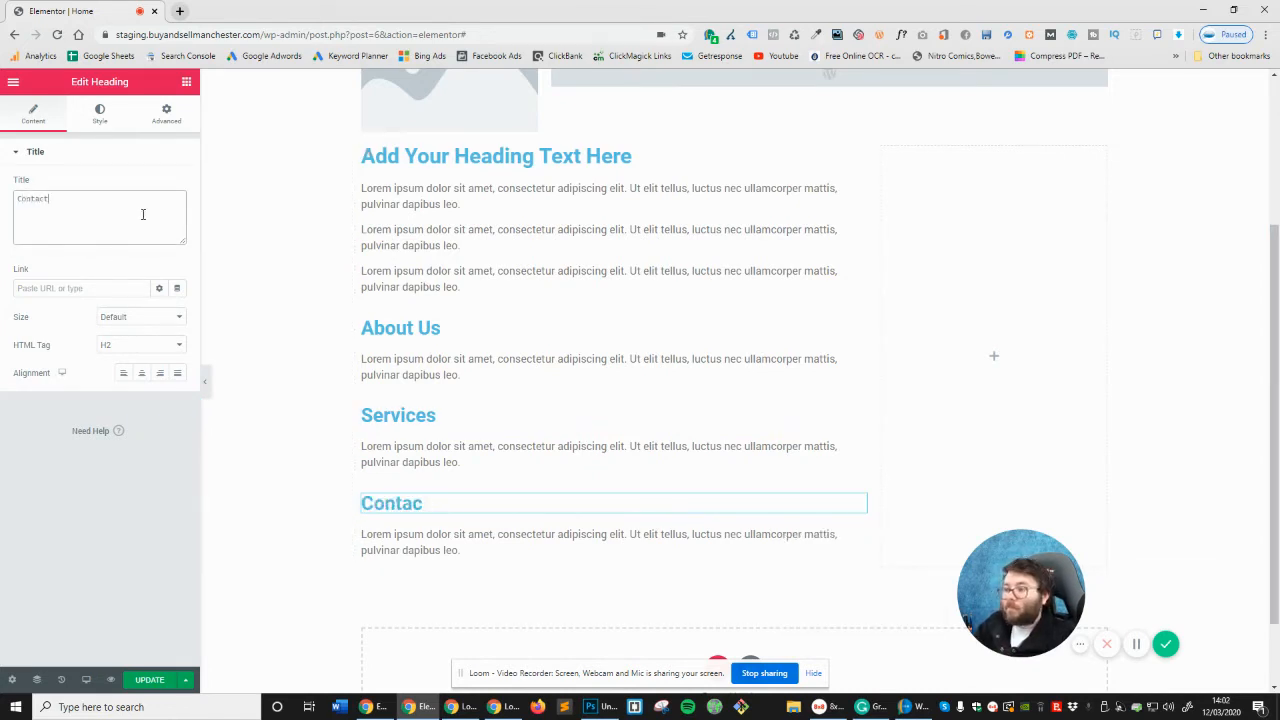
text( Us)
scroll(543, 354, up, 2)
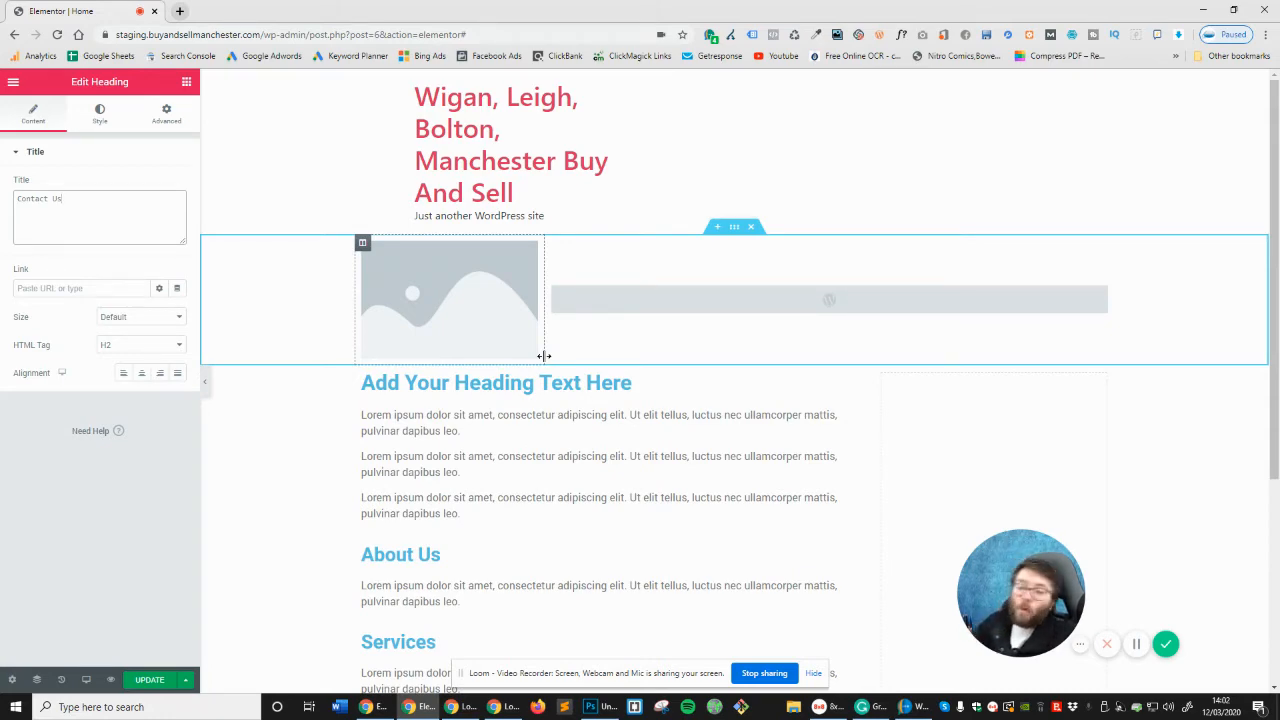
Set the About Us heading's text colour to dark grey #2F2F2F and save that colour as a palette swatch
scroll(480, 418, down, 1)
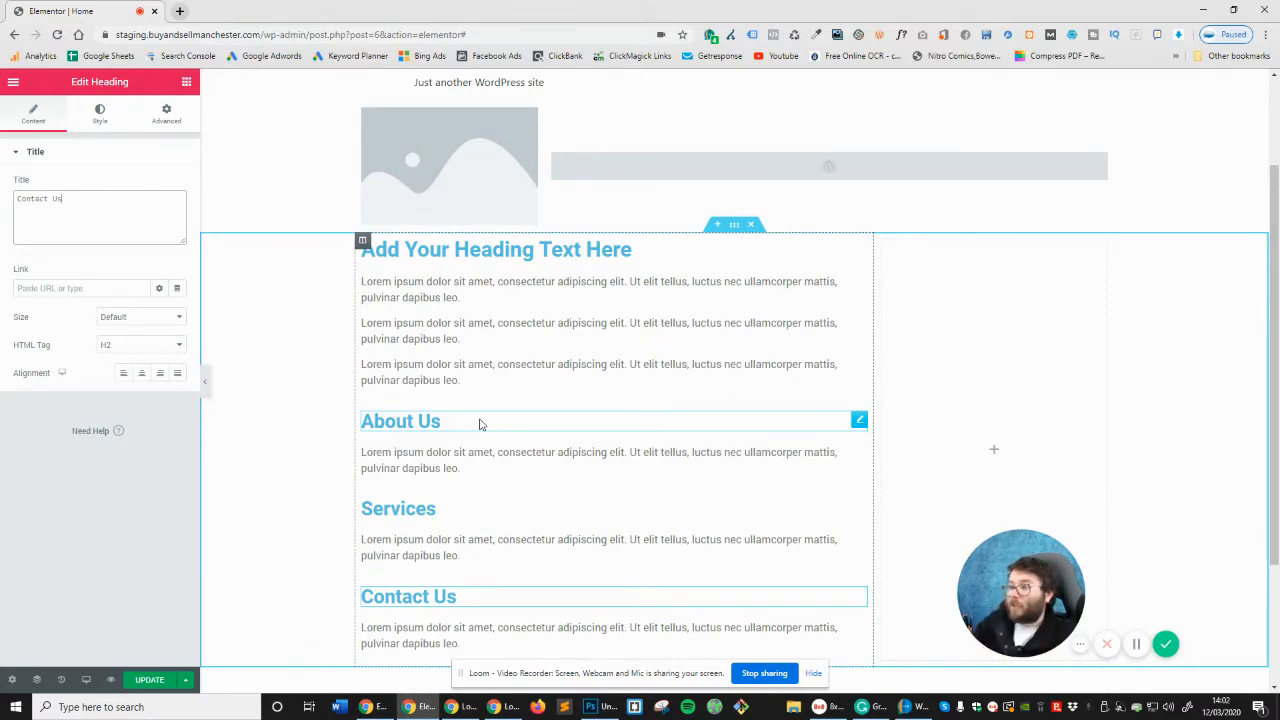
scroll(495, 340, down, 1)
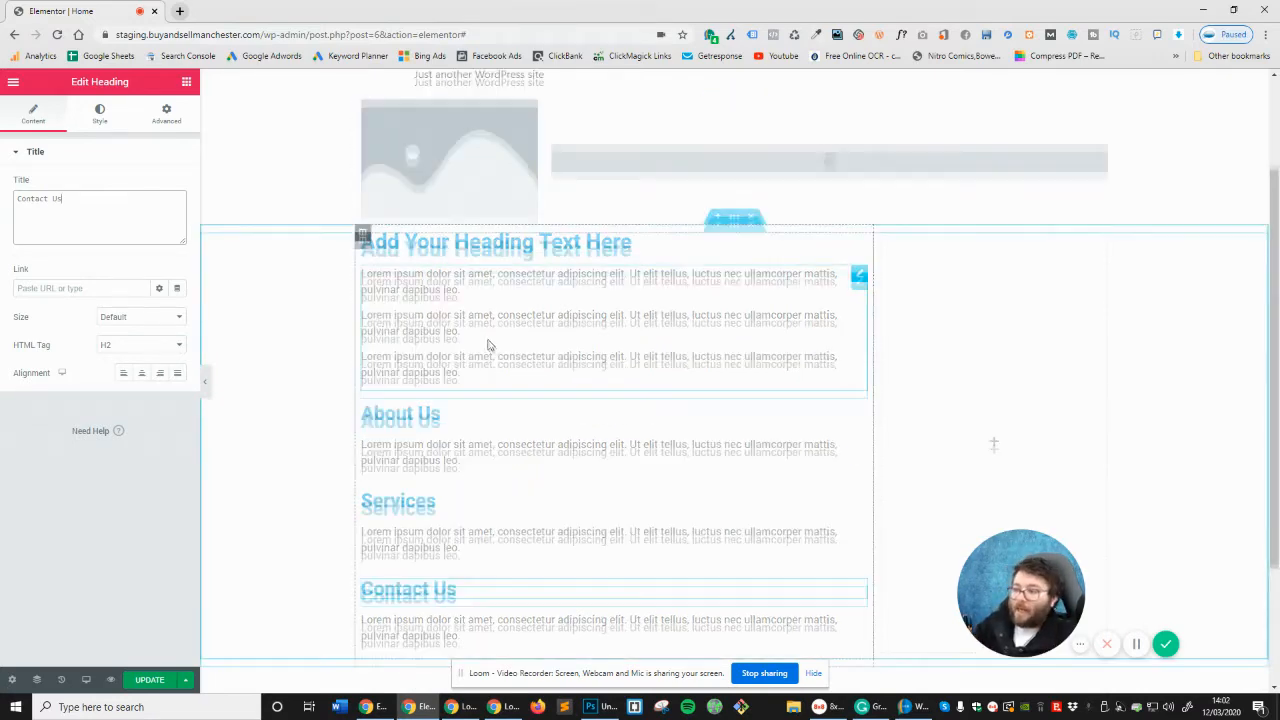
click(858, 356)
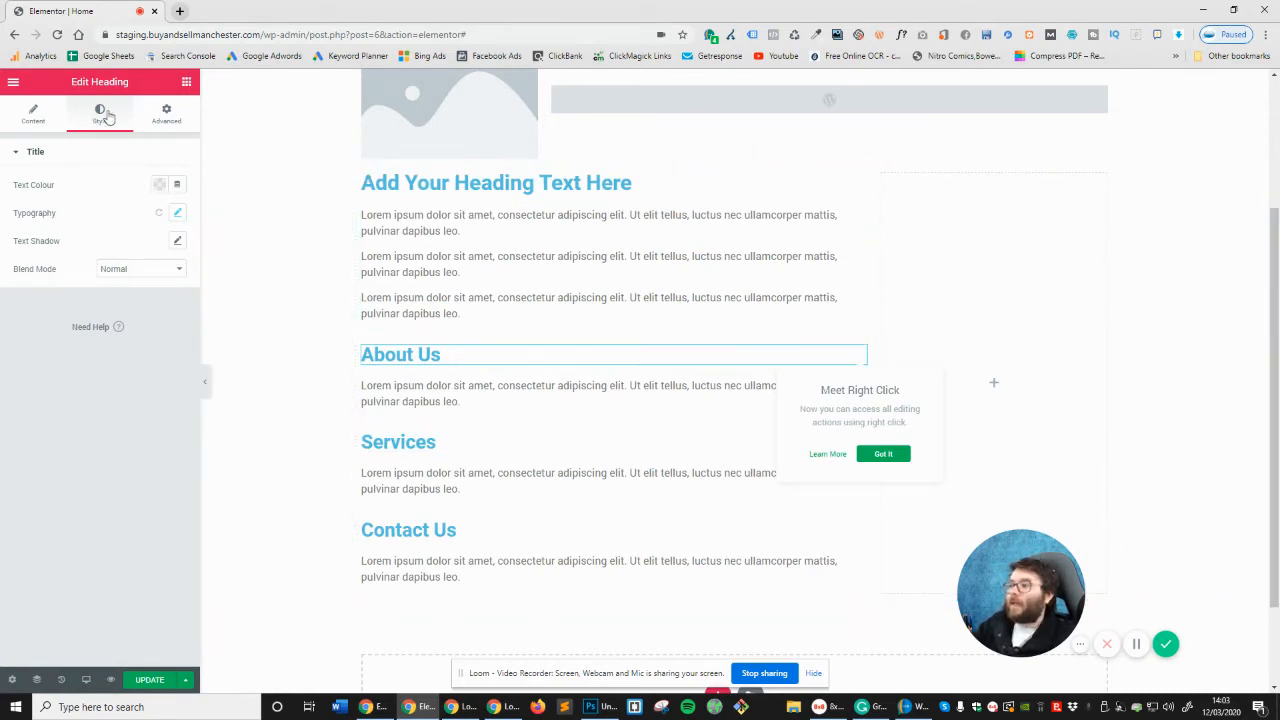
click(159, 184)
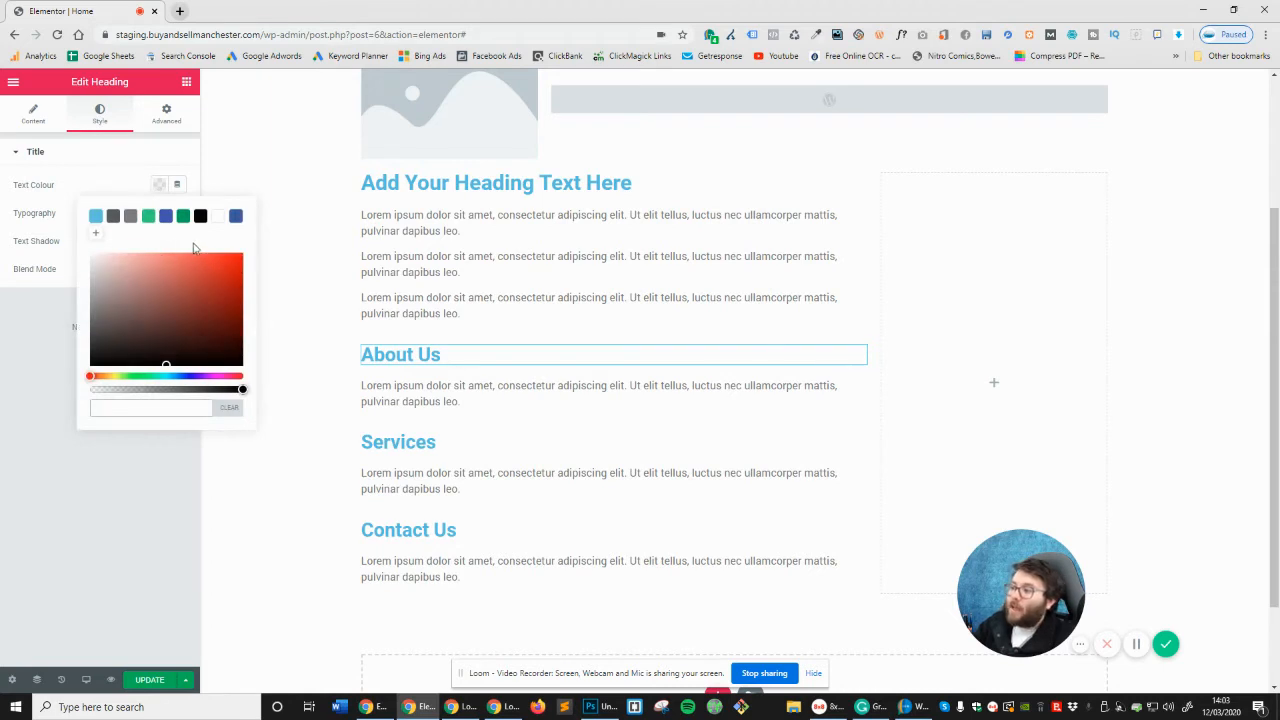
click(200, 215)
click(109, 494)
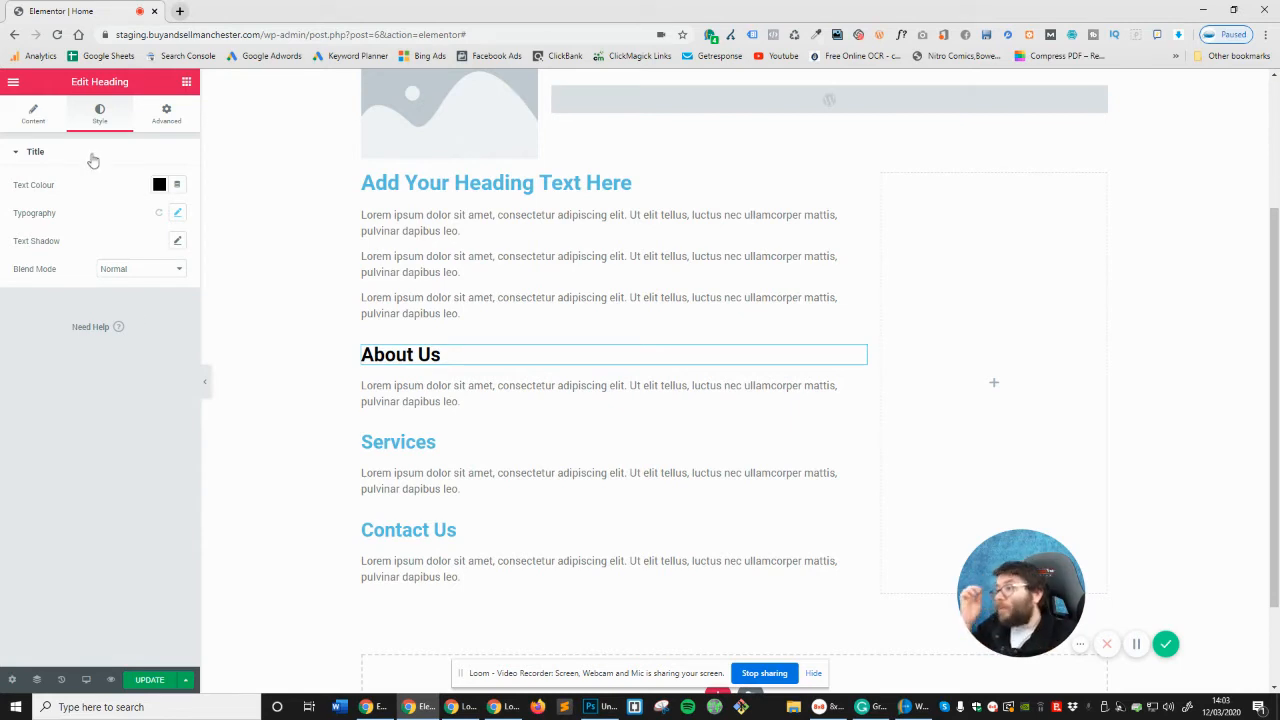
click(159, 184)
mouse_move(98, 355)
mouse_down()
mouse_move(88, 360)
mouse_move(90, 347)
mouse_up()
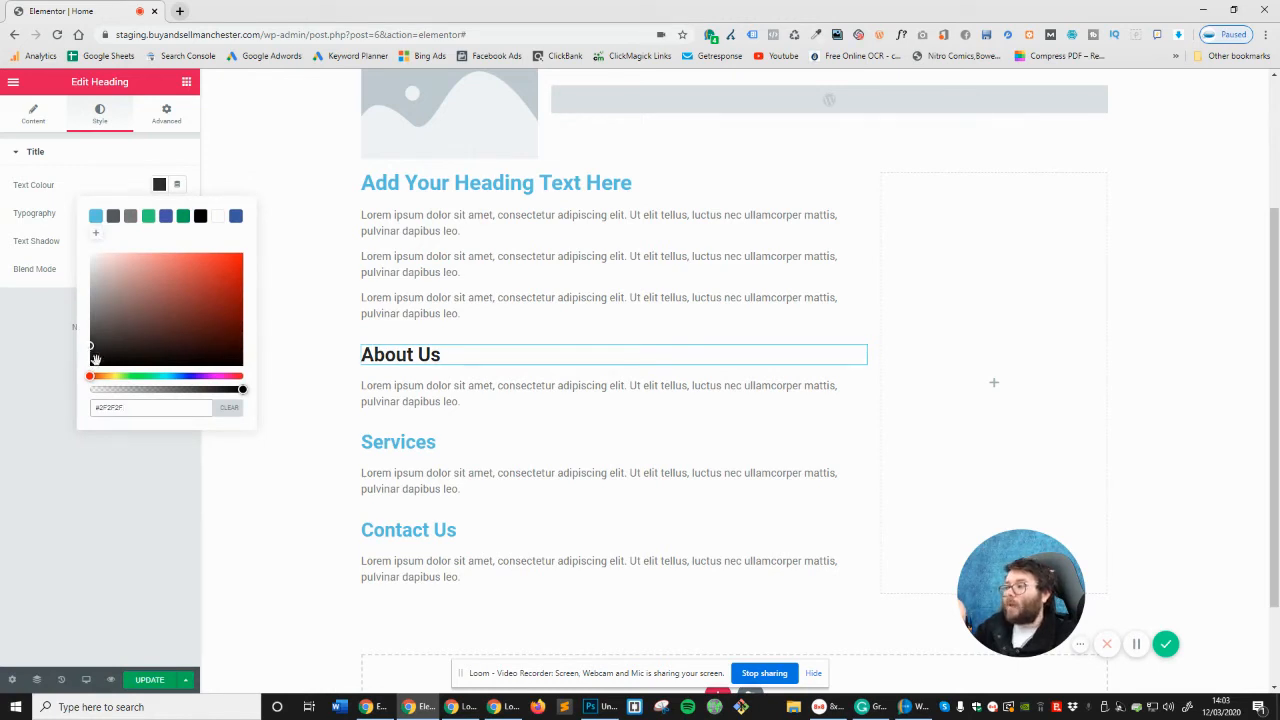
click(96, 232)
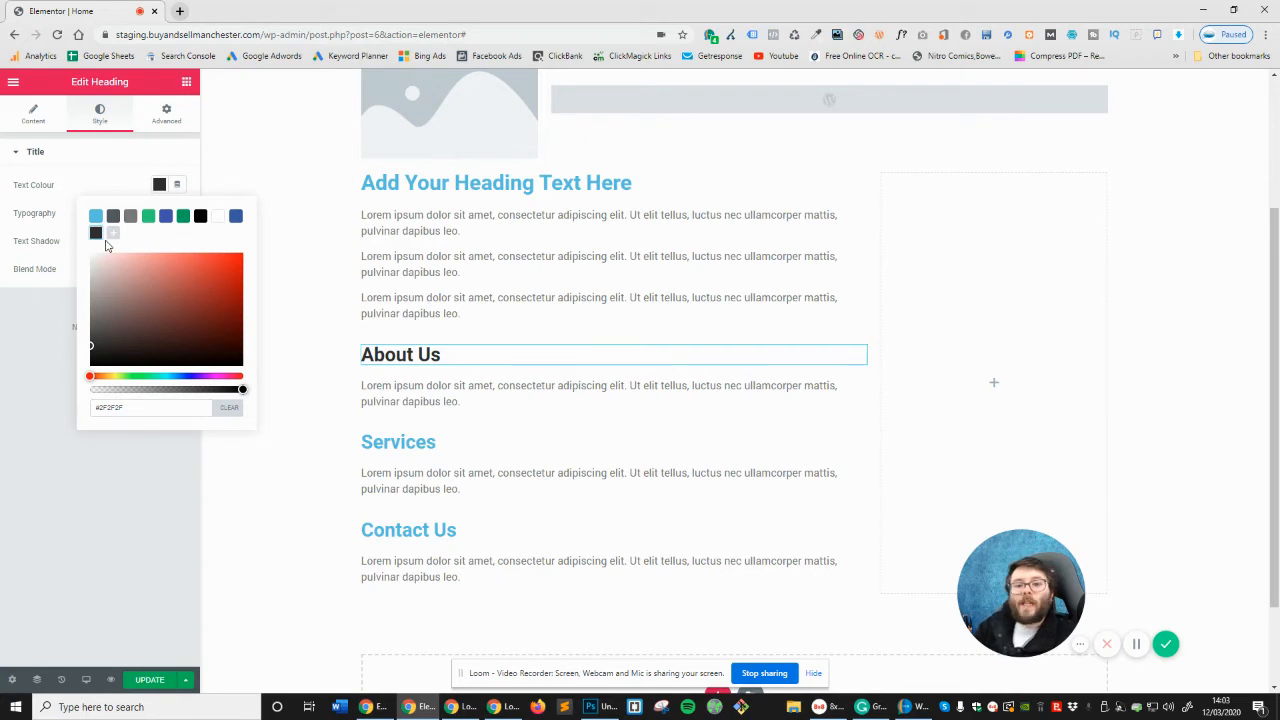
click(72, 503)
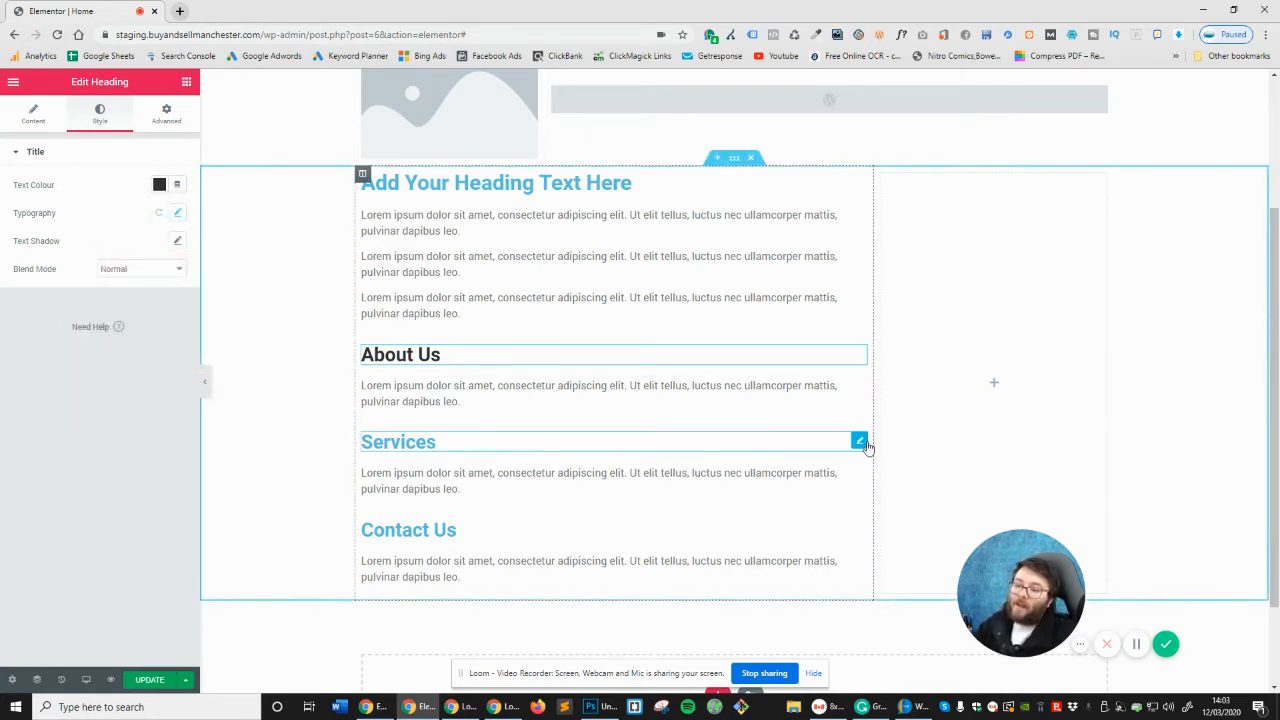
Copy the About Us heading and paste its style onto the Services and Contact Us headings
click(859, 441)
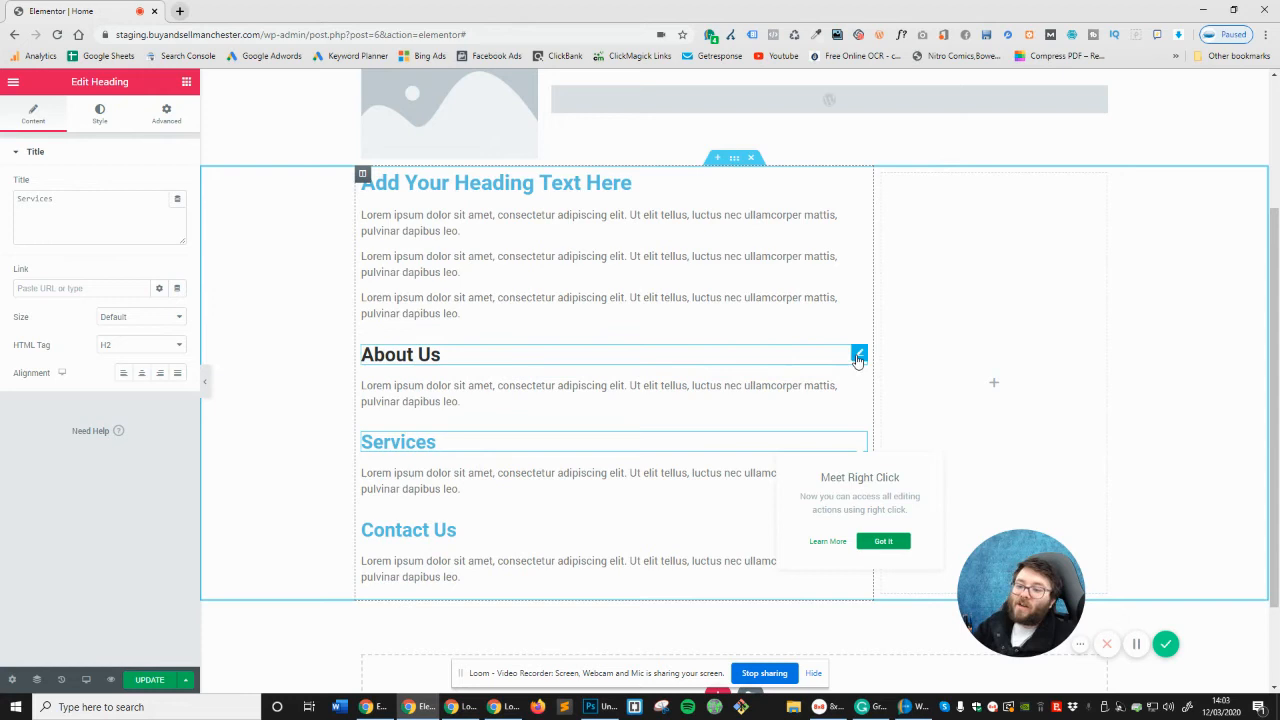
right_click(858, 360)
click(870, 421)
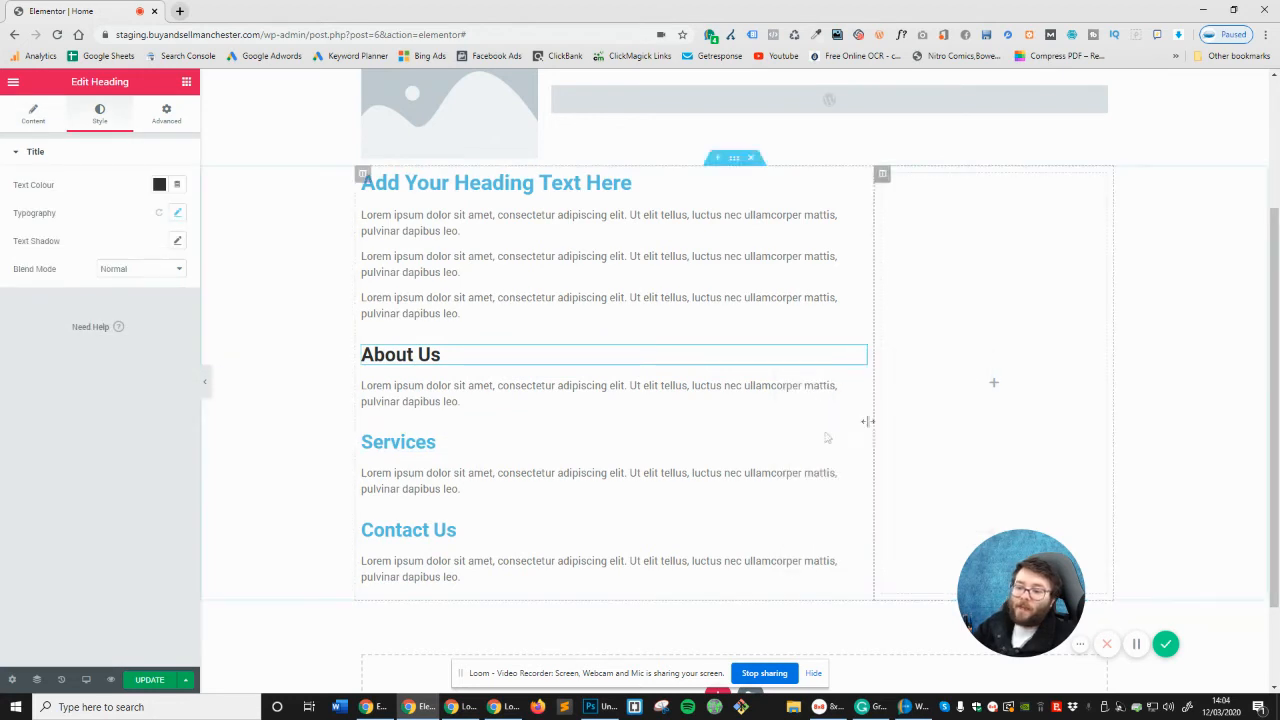
click(860, 442)
right_click(863, 443)
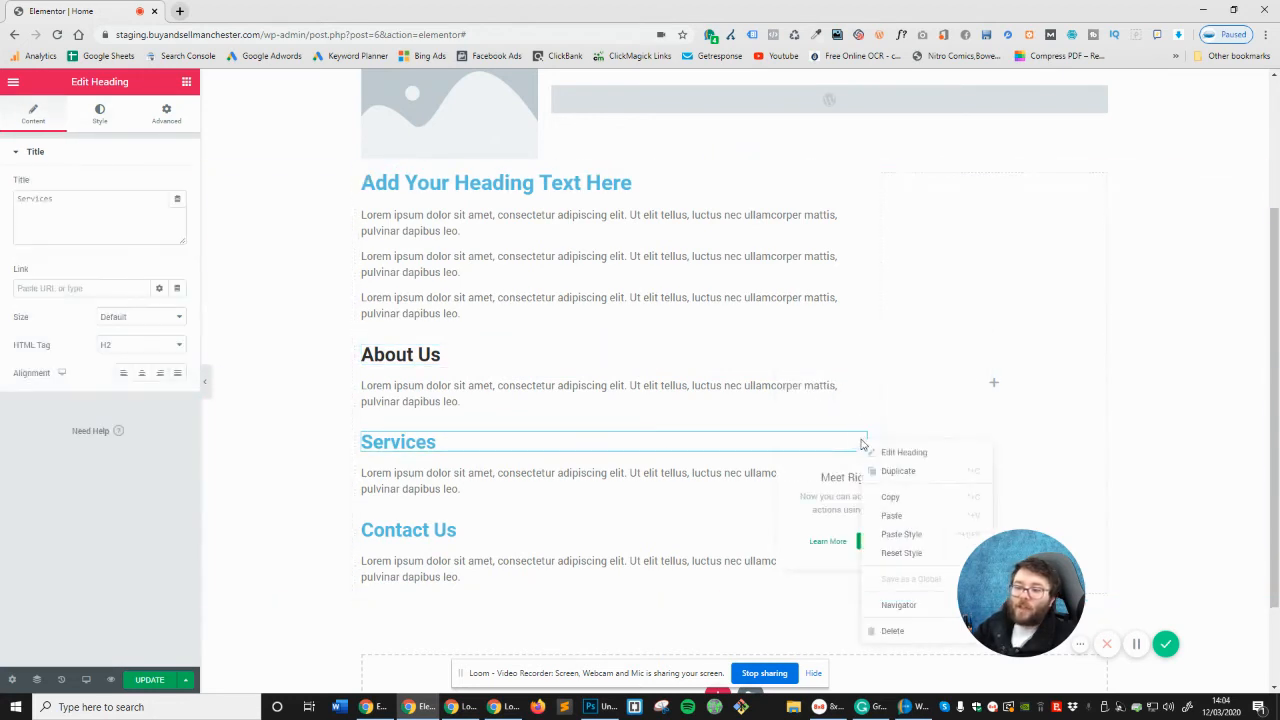
click(891, 516)
right_click(857, 531)
click(902, 583)
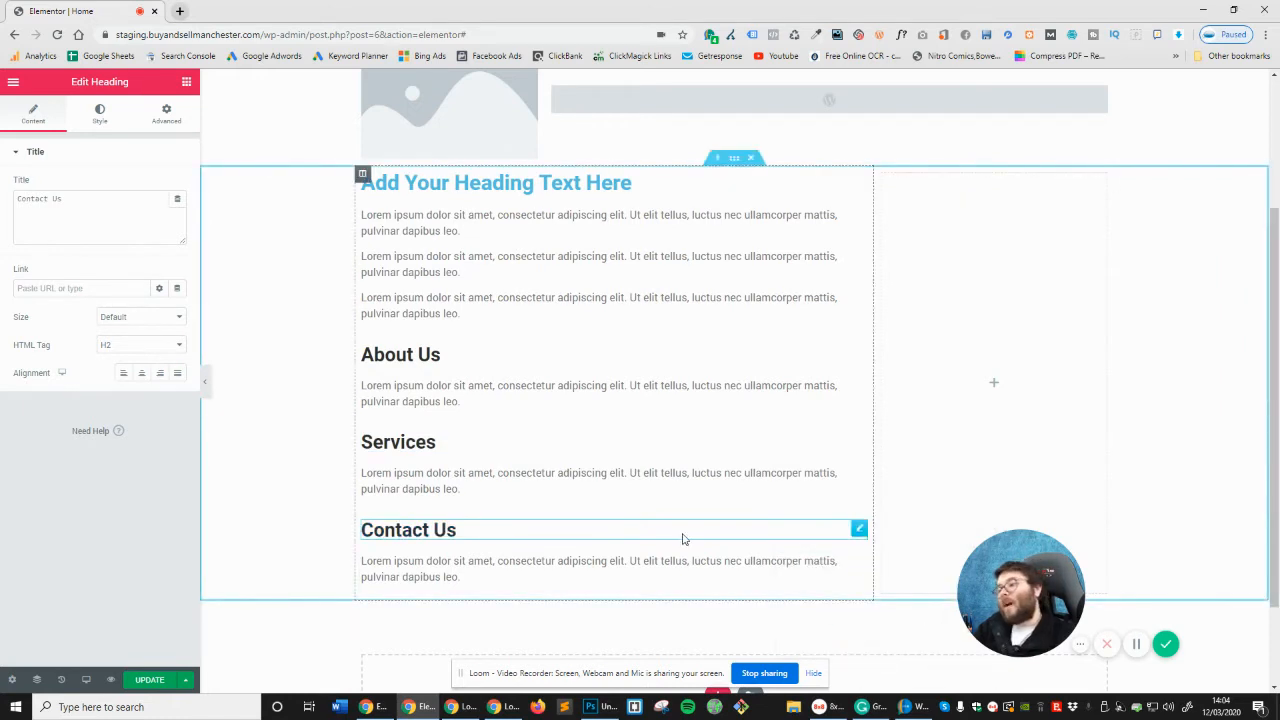
Set the text colour of the paragraph under About Us to black #000000
click(859, 386)
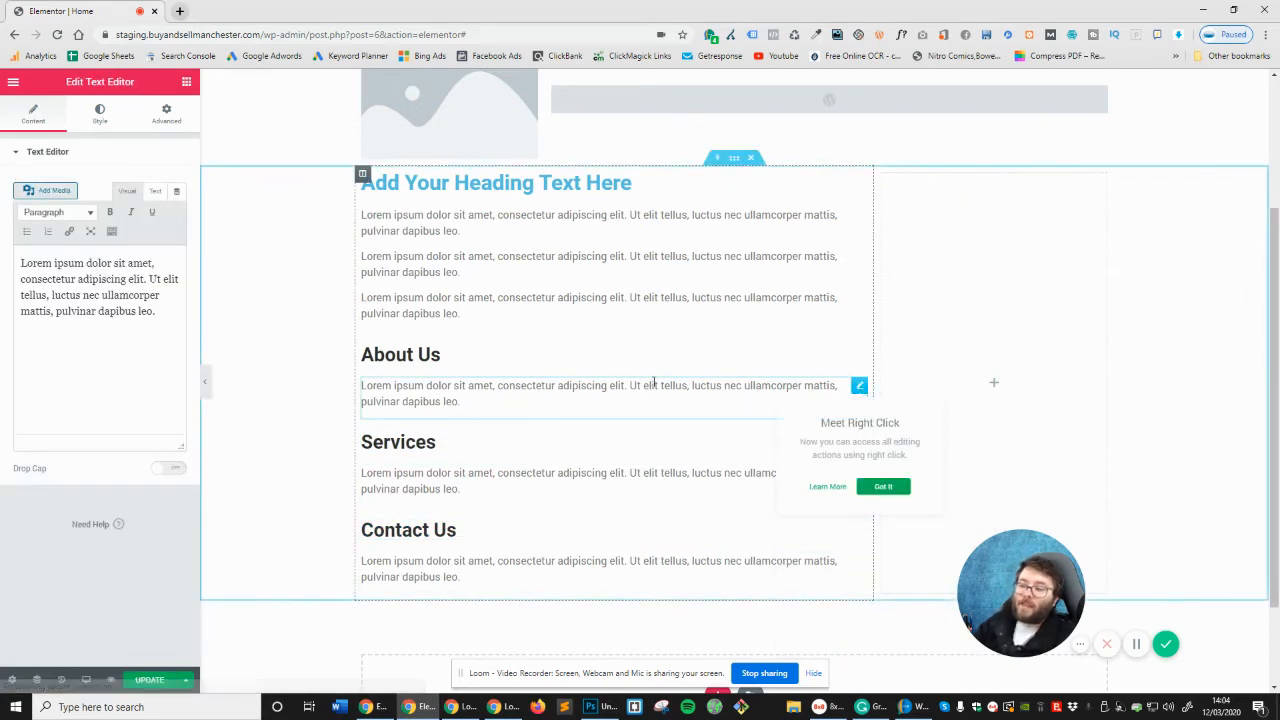
click(100, 114)
click(157, 212)
click(200, 244)
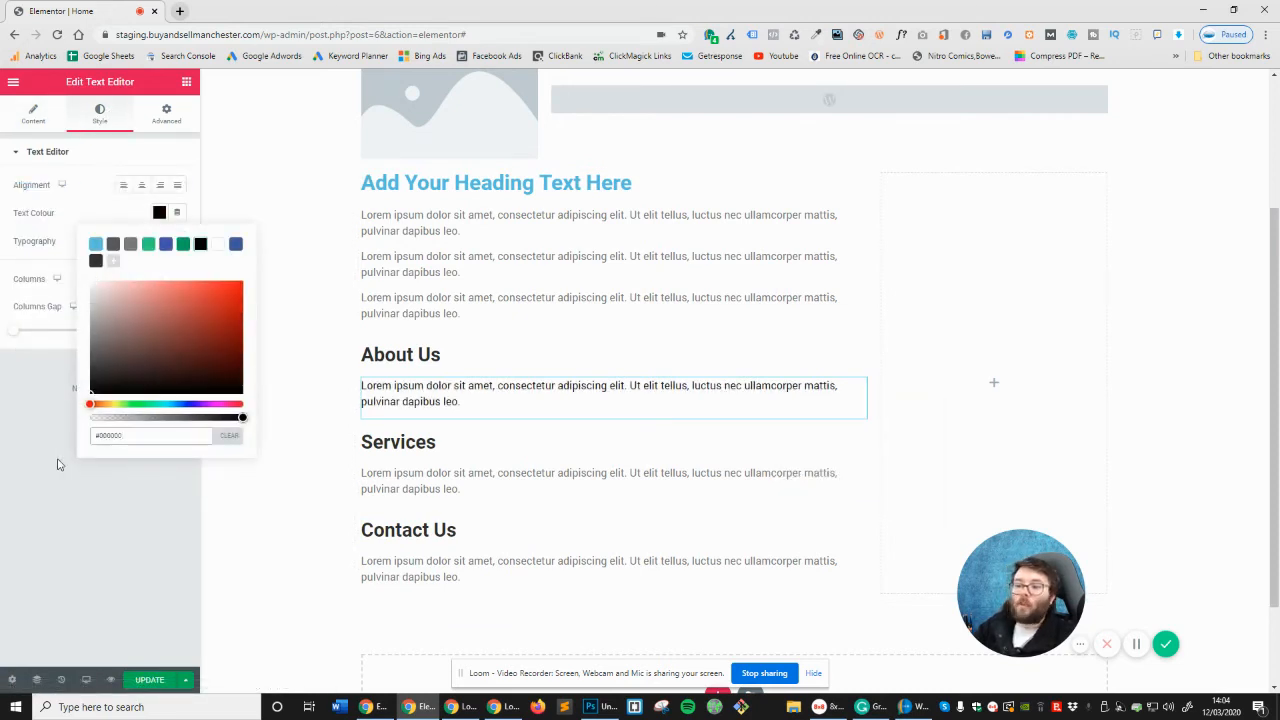
click(65, 512)
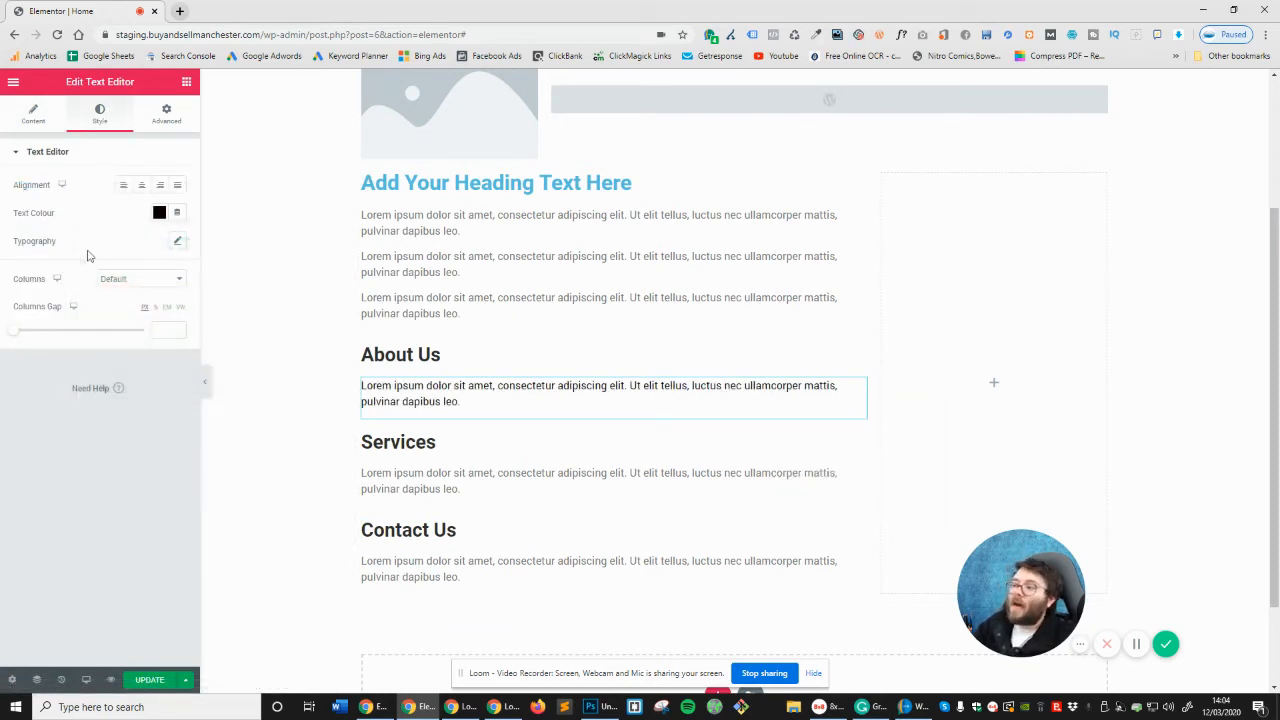
Set the About Us paragraph's typography family to Arial
click(176, 244)
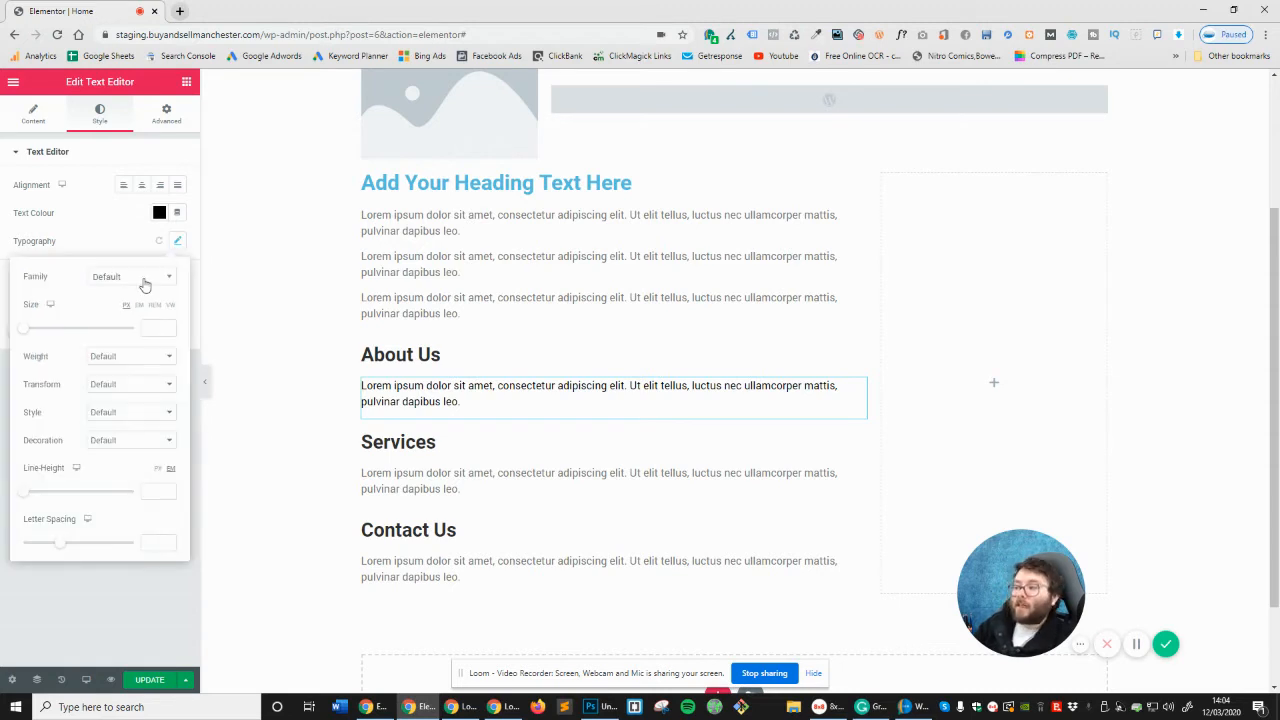
click(143, 279)
text(ari)
key(Return)
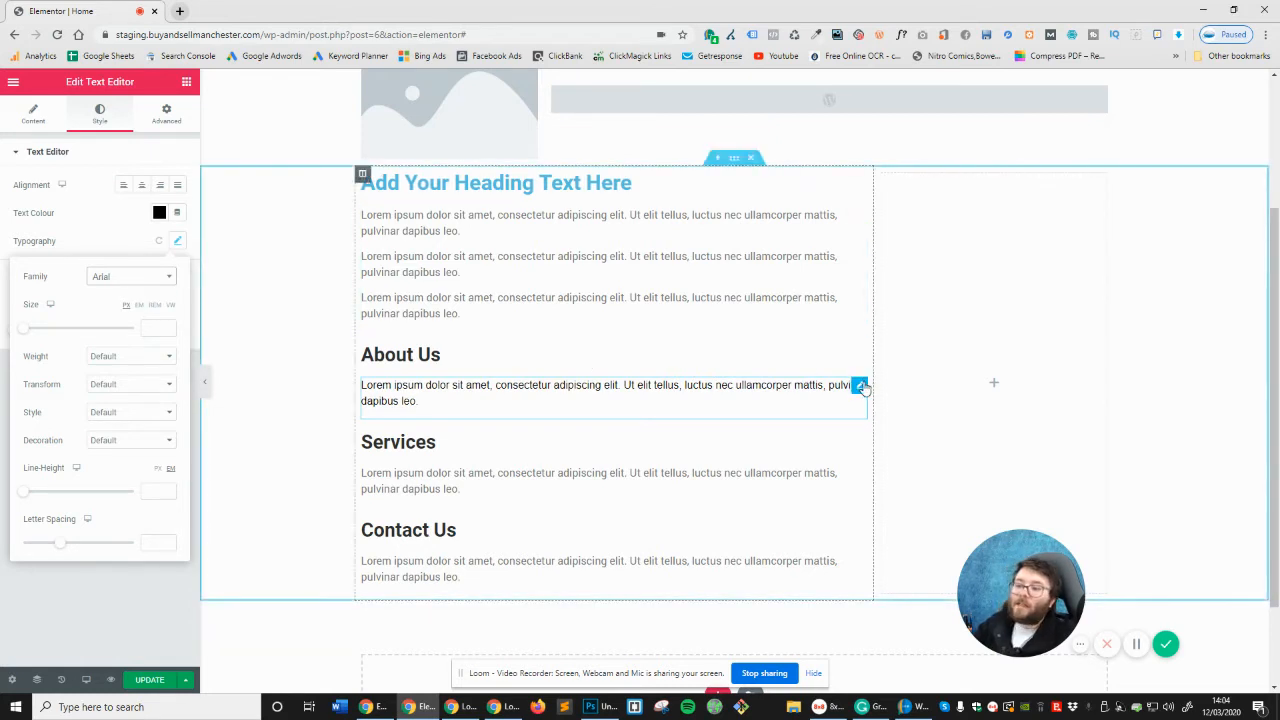
Copy the About Us paragraph and paste its style onto the Services, Contact Us and introductory text blocks
right_click(862, 387)
click(900, 437)
right_click(860, 476)
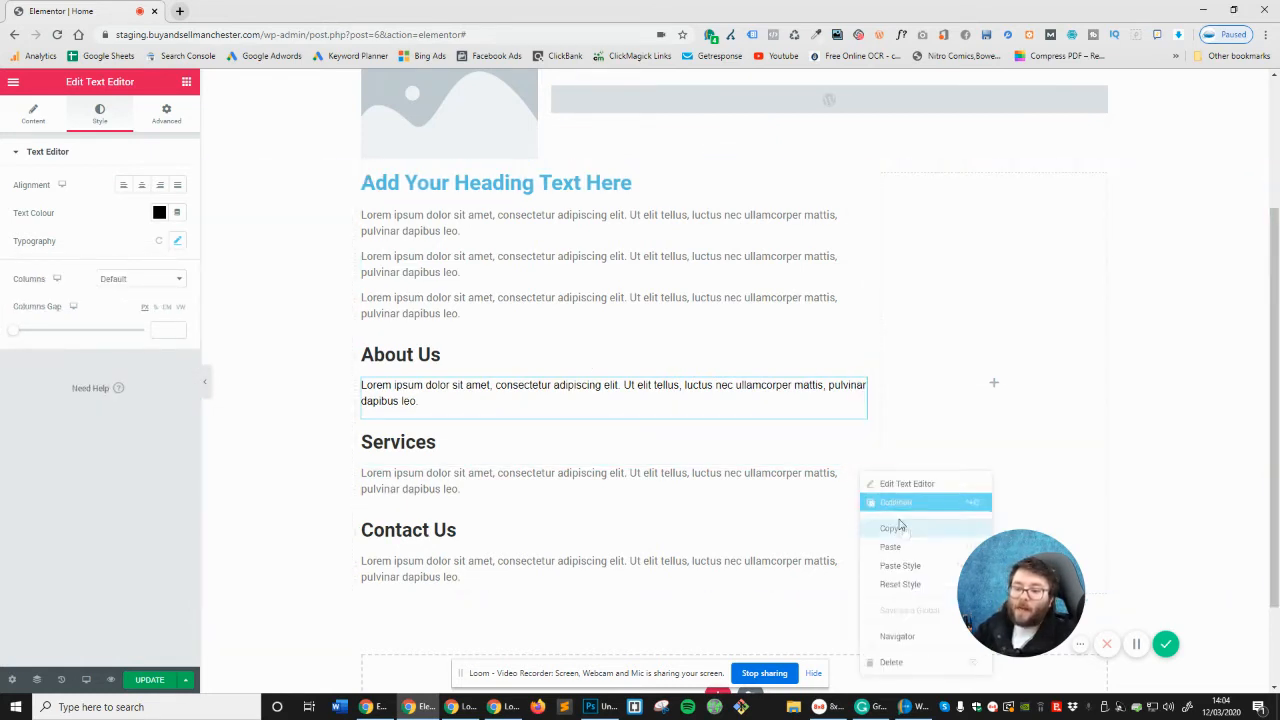
click(902, 566)
right_click(857, 567)
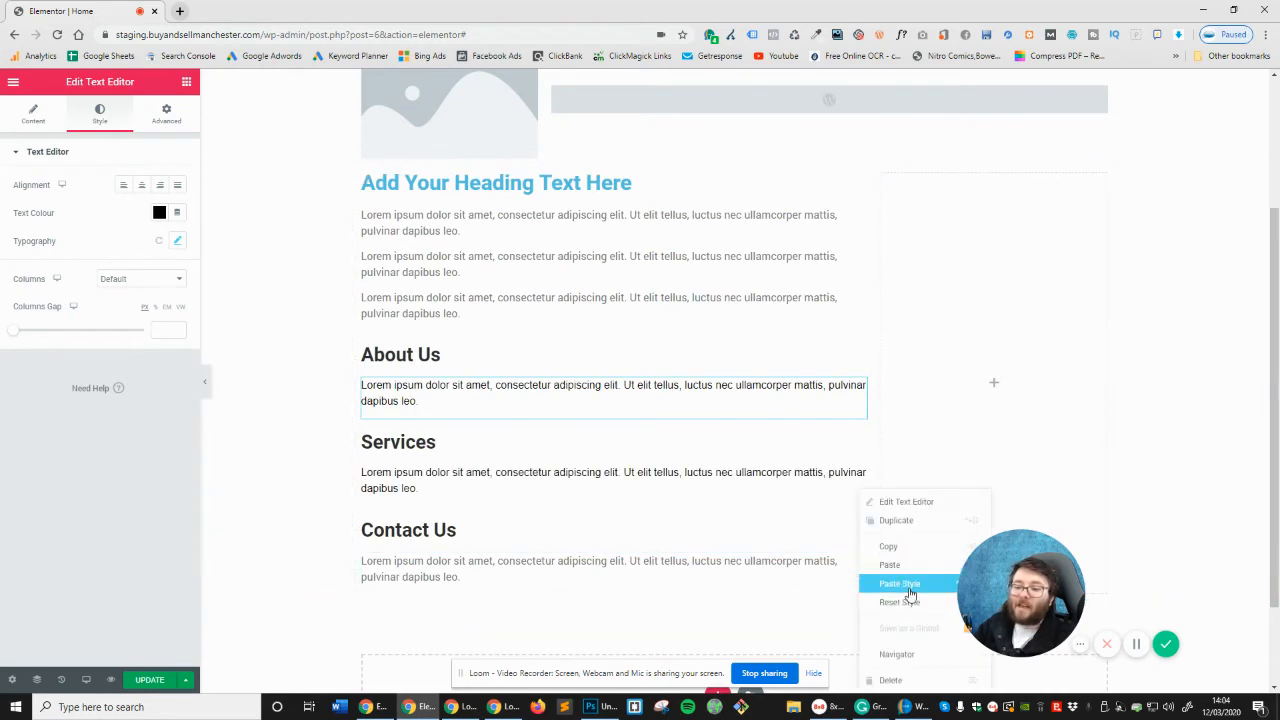
click(909, 587)
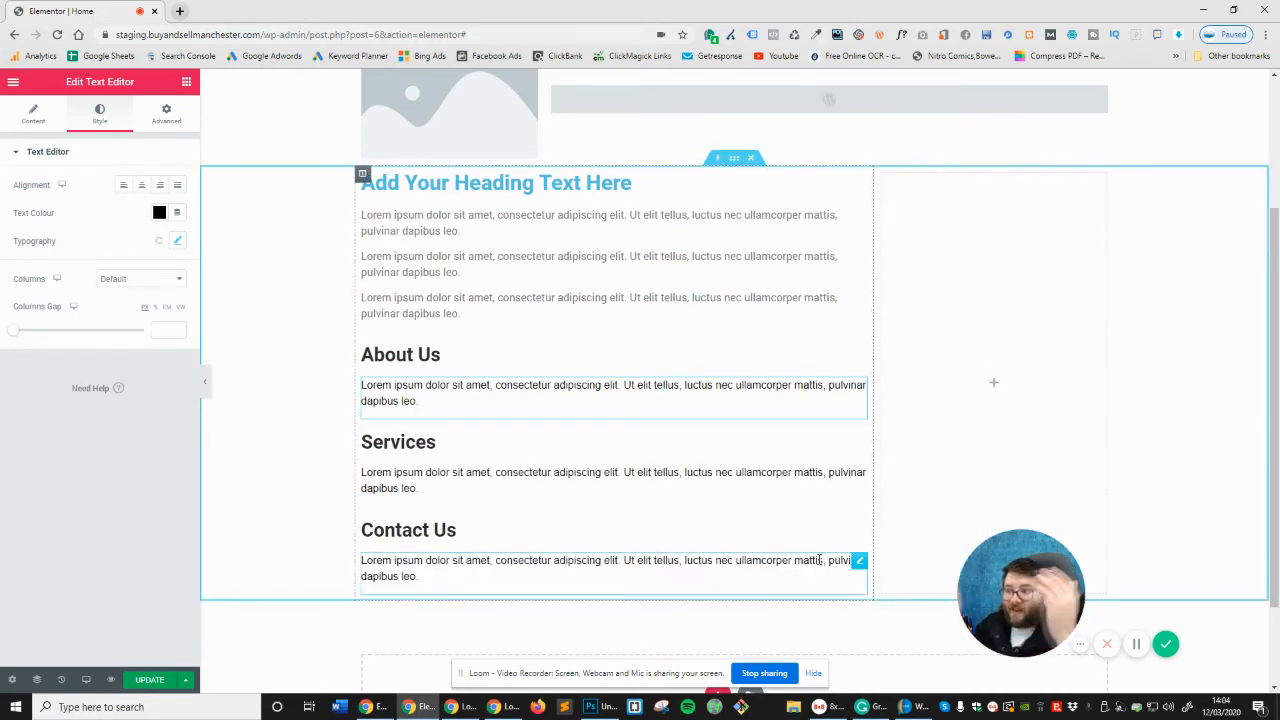
scroll(694, 274, up, 1)
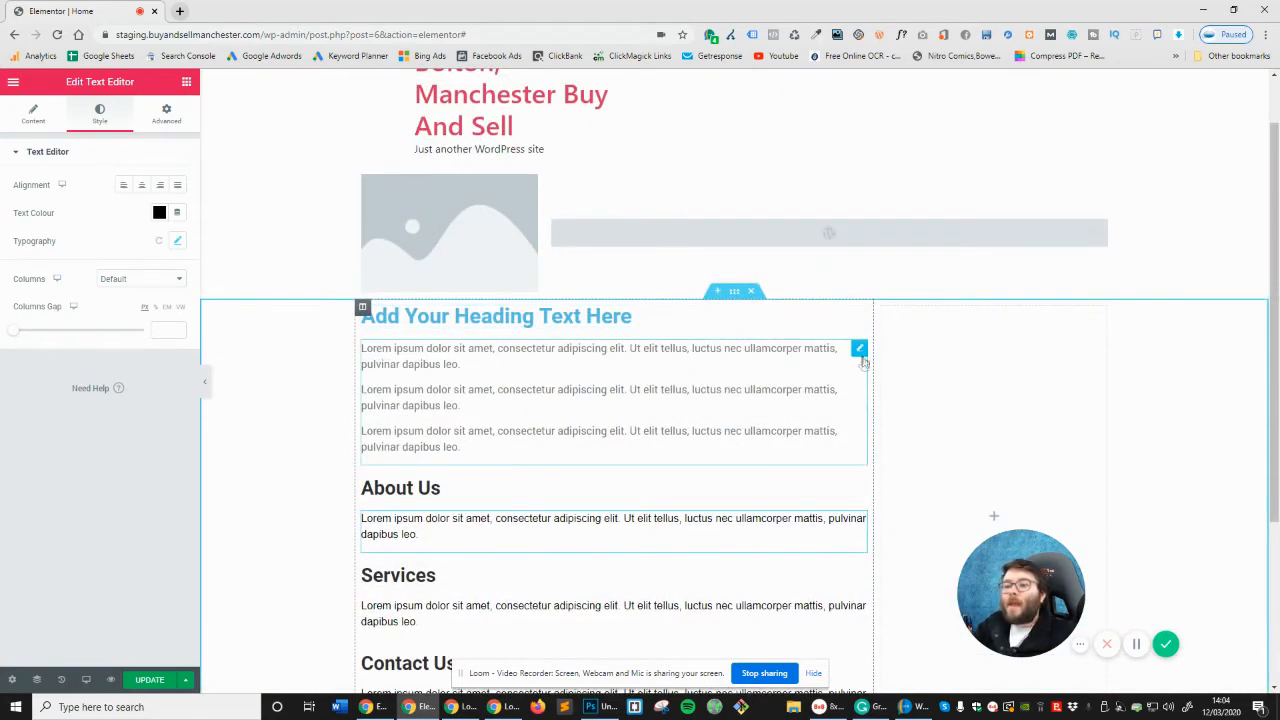
right_click(864, 358)
click(940, 448)
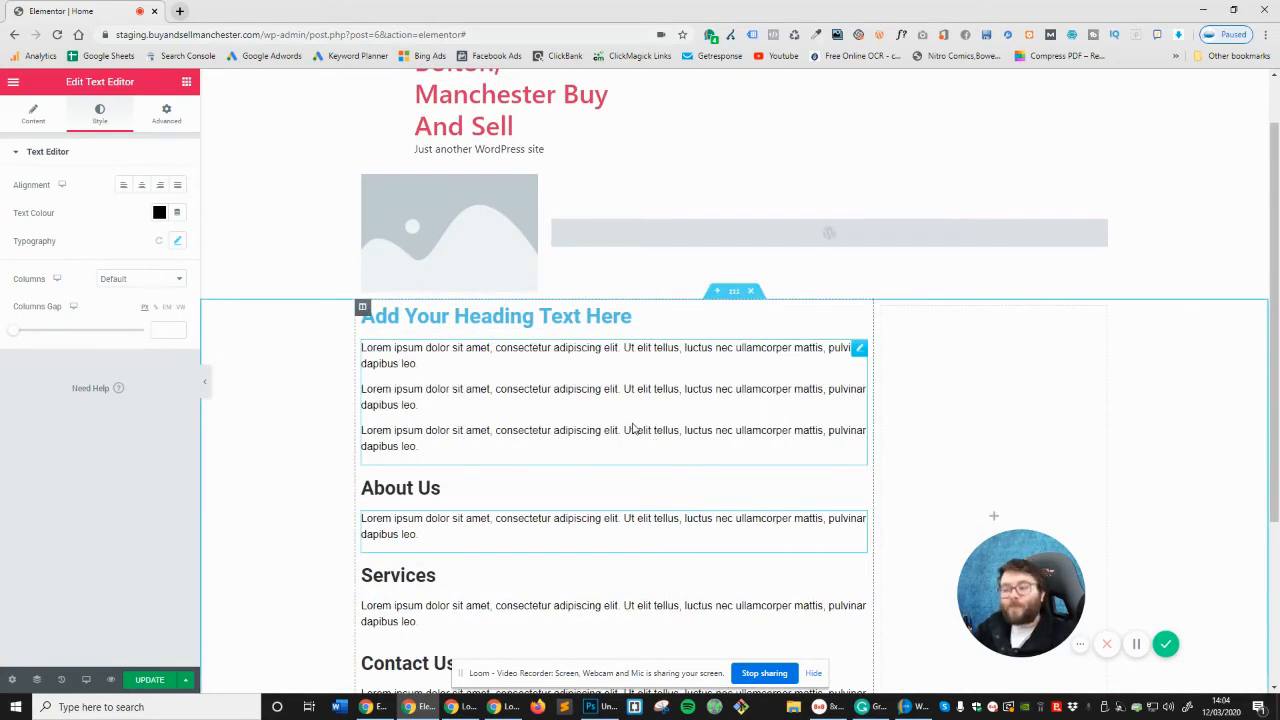
Merge the three lorem ipsum paragraphs of the introductory text block into one paragraph and dismiss the right-click tip
click(859, 347)
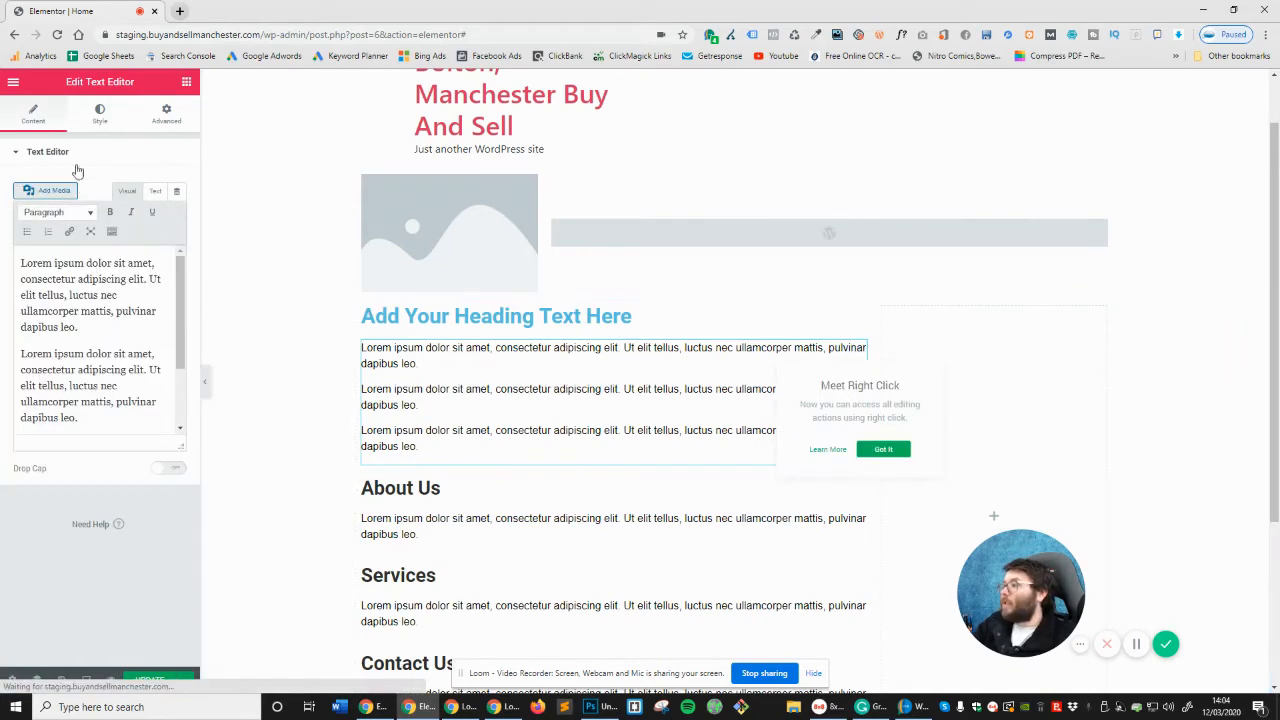
click(21, 356)
key(BackSpace)
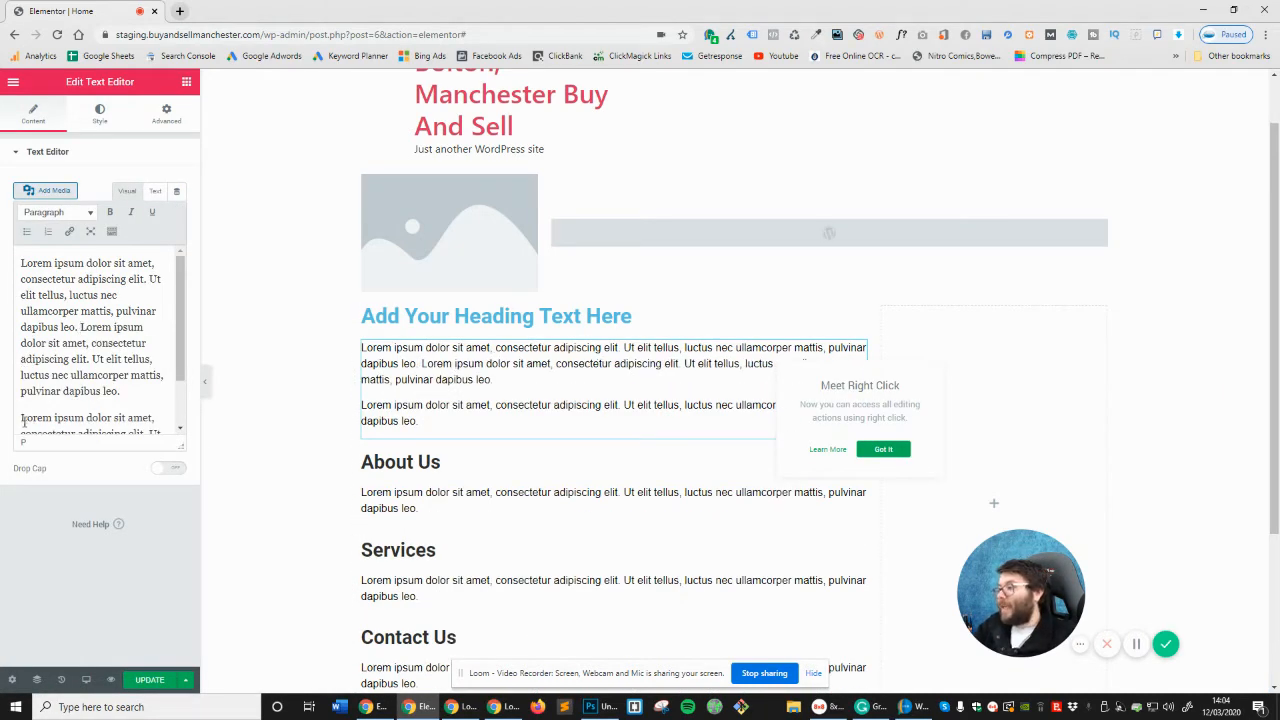
click(20, 418)
key(BackSpace)
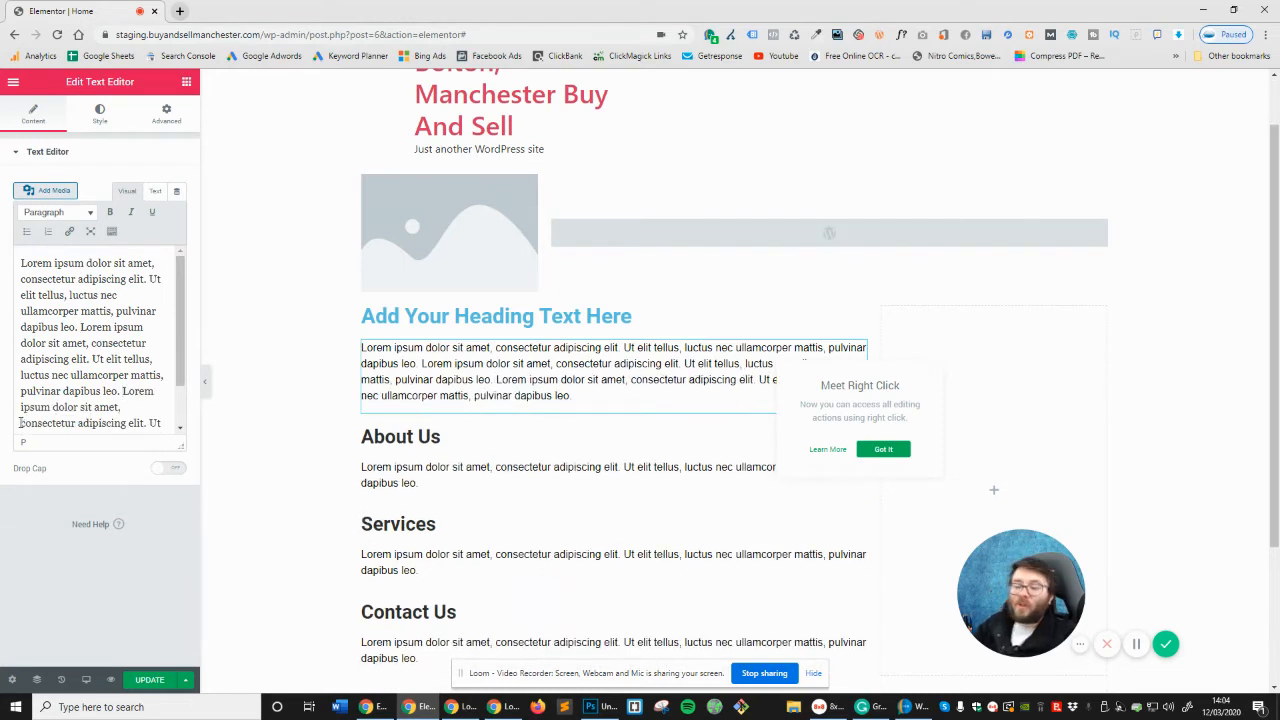
click(884, 449)
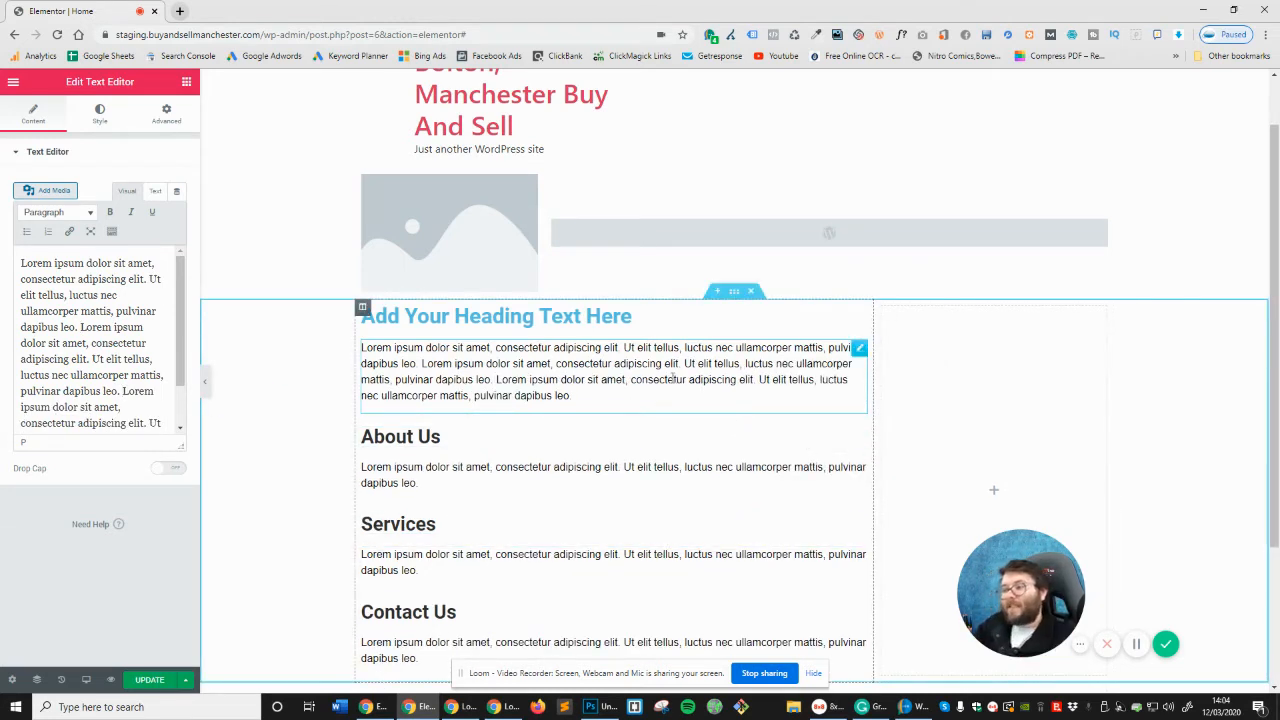
Set the text colour of the "Add Your Heading Text Here" heading to orange #FF9D03 and save it as a palette swatch
click(518, 320)
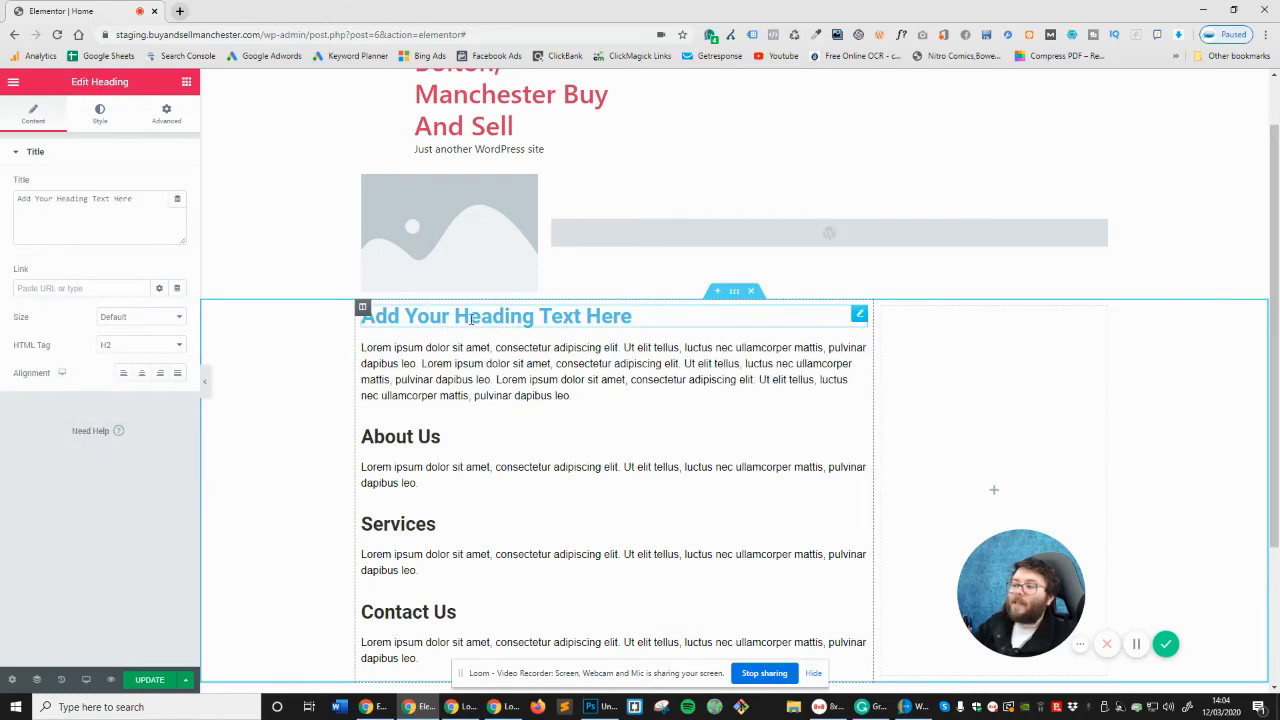
click(100, 113)
click(160, 187)
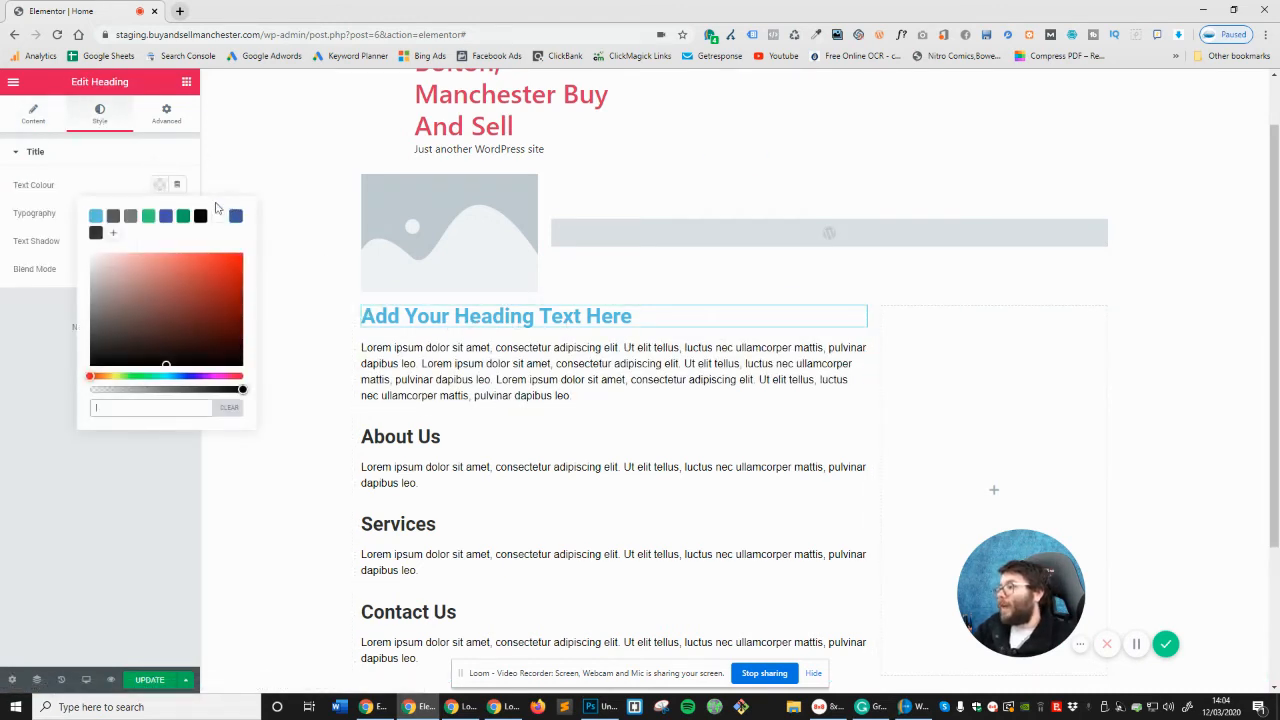
drag(115, 376, 105, 376)
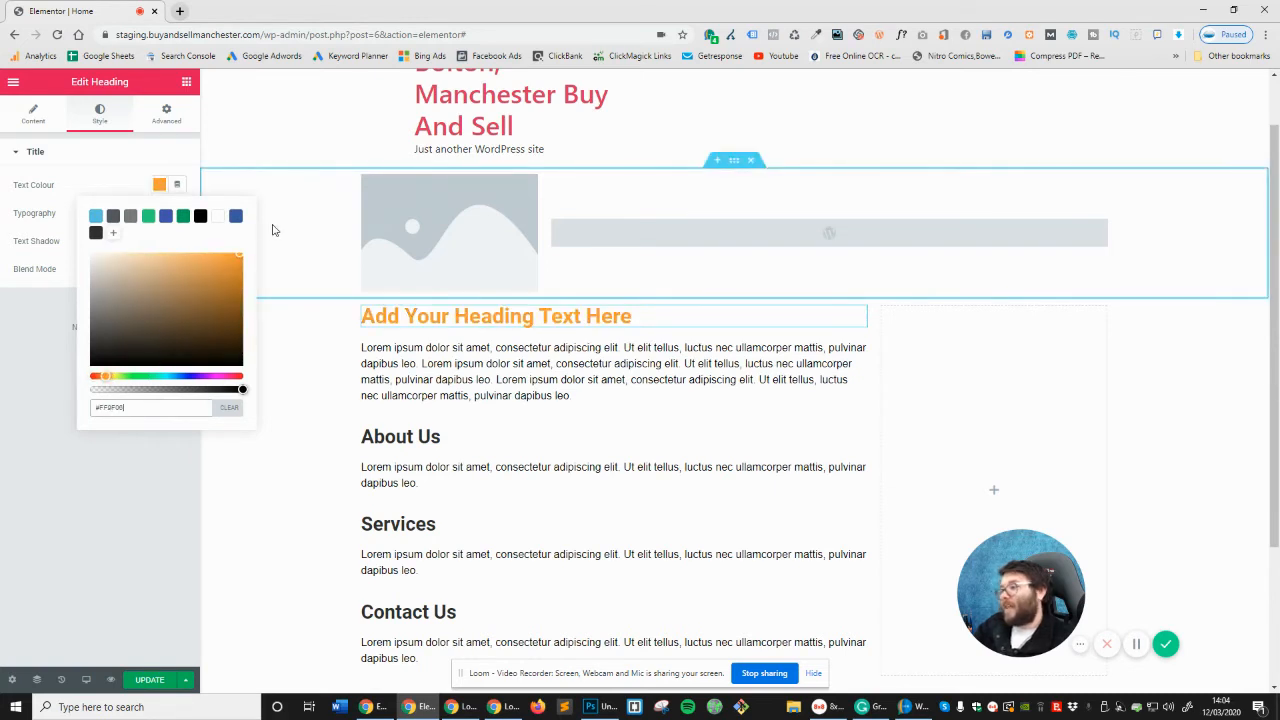
mouse_move(238, 255)
mouse_down()
mouse_move(123, 246)
mouse_move(241, 244)
mouse_up()
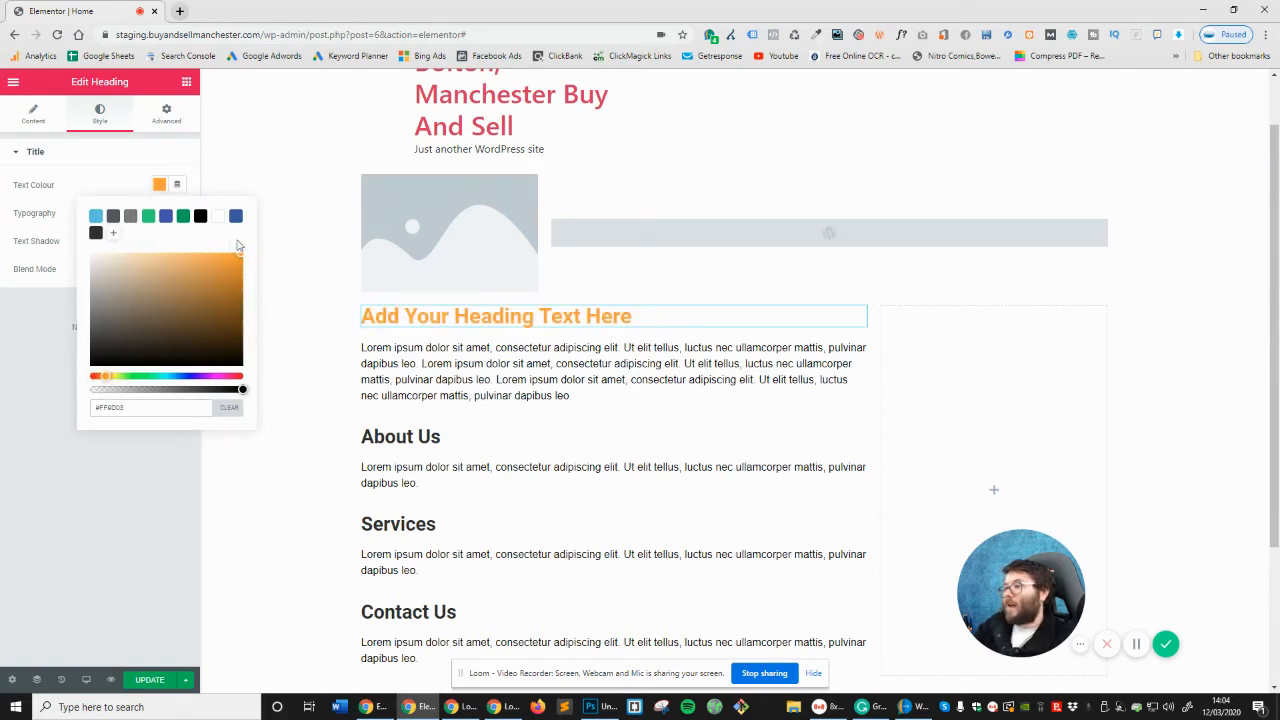
click(114, 234)
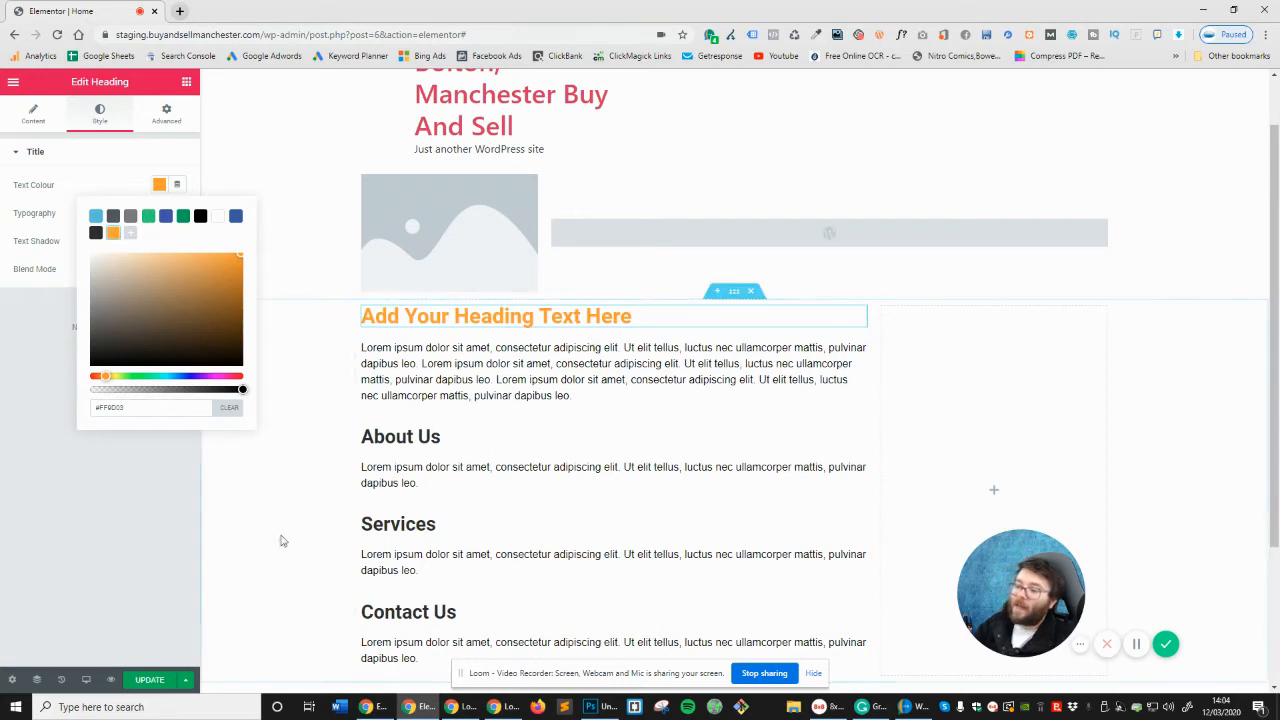
click(130, 537)
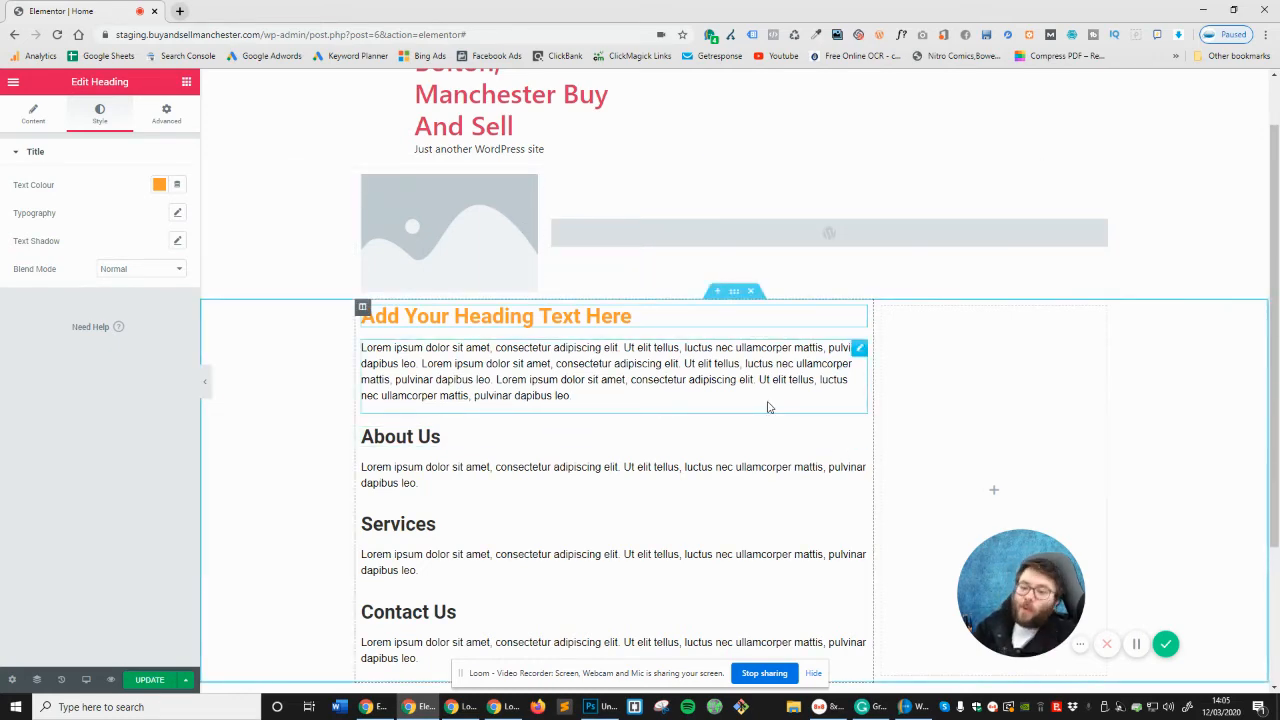
Add a button widget directly below the About Us paragraph, above the Services heading
scroll(900, 380, down, 2)
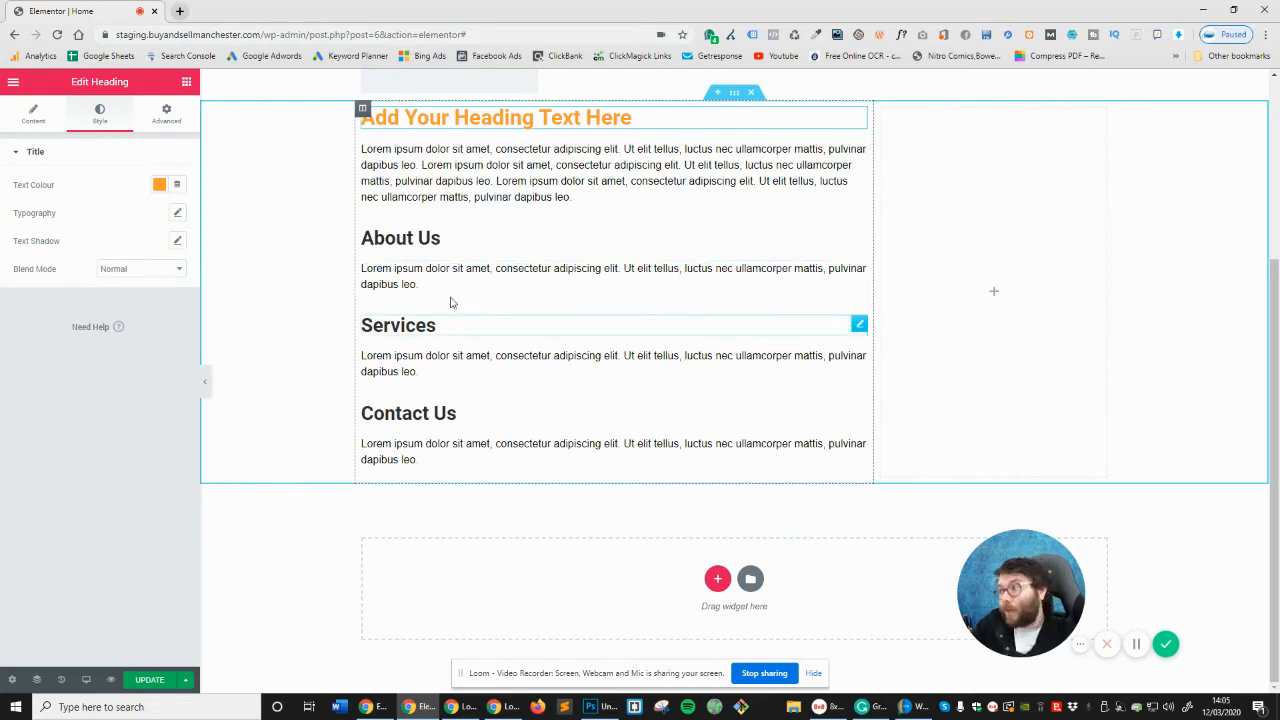
click(186, 82)
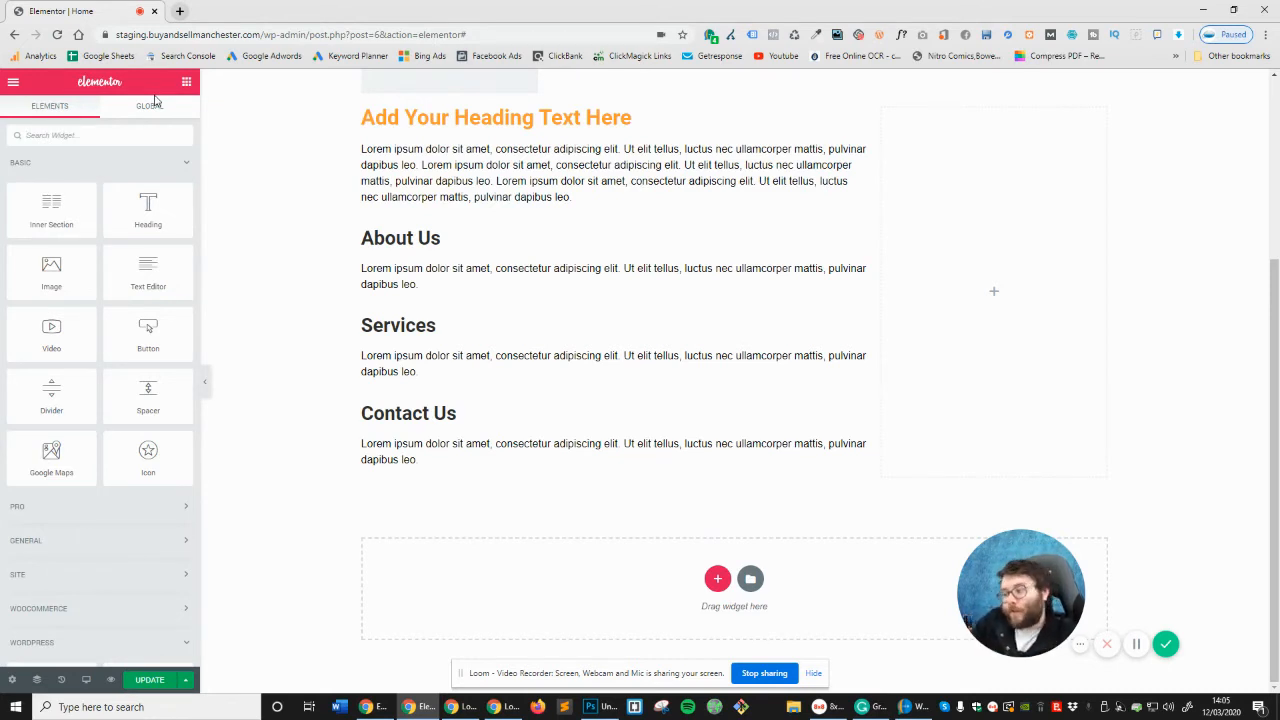
click(132, 503)
scroll(147, 493, down, 2)
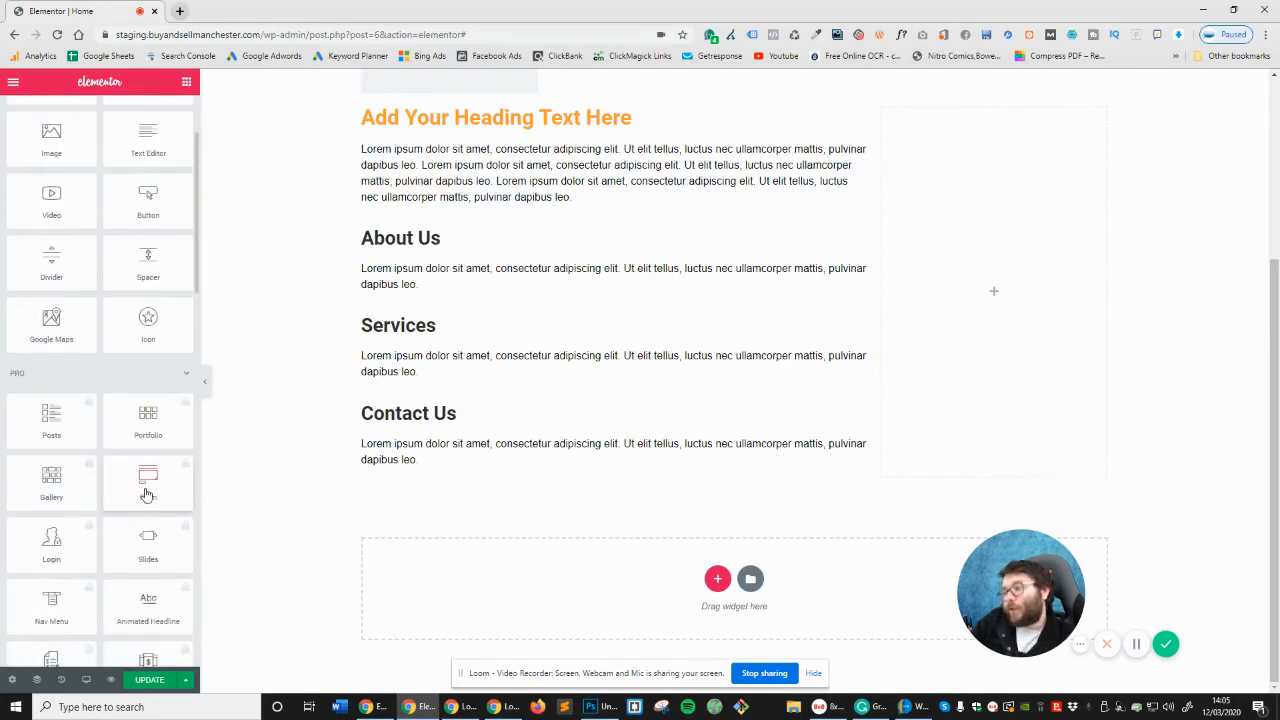
scroll(147, 493, down, 3)
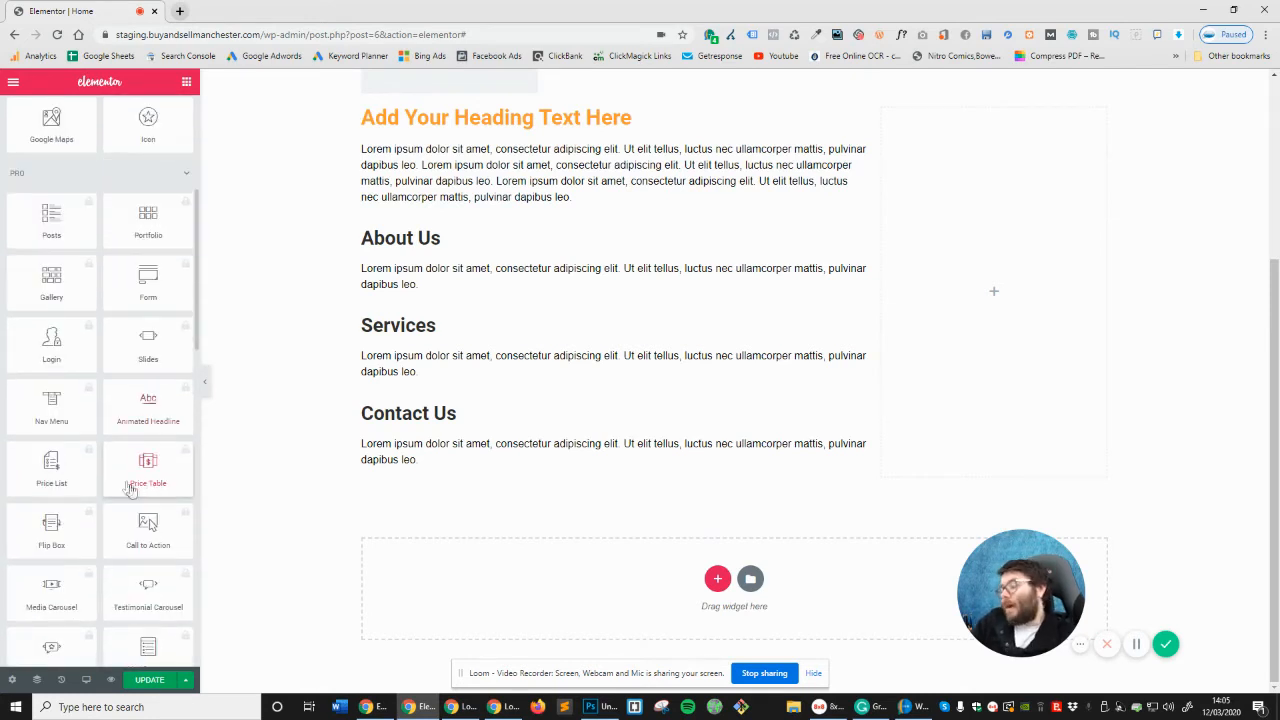
scroll(115, 425, up, 5)
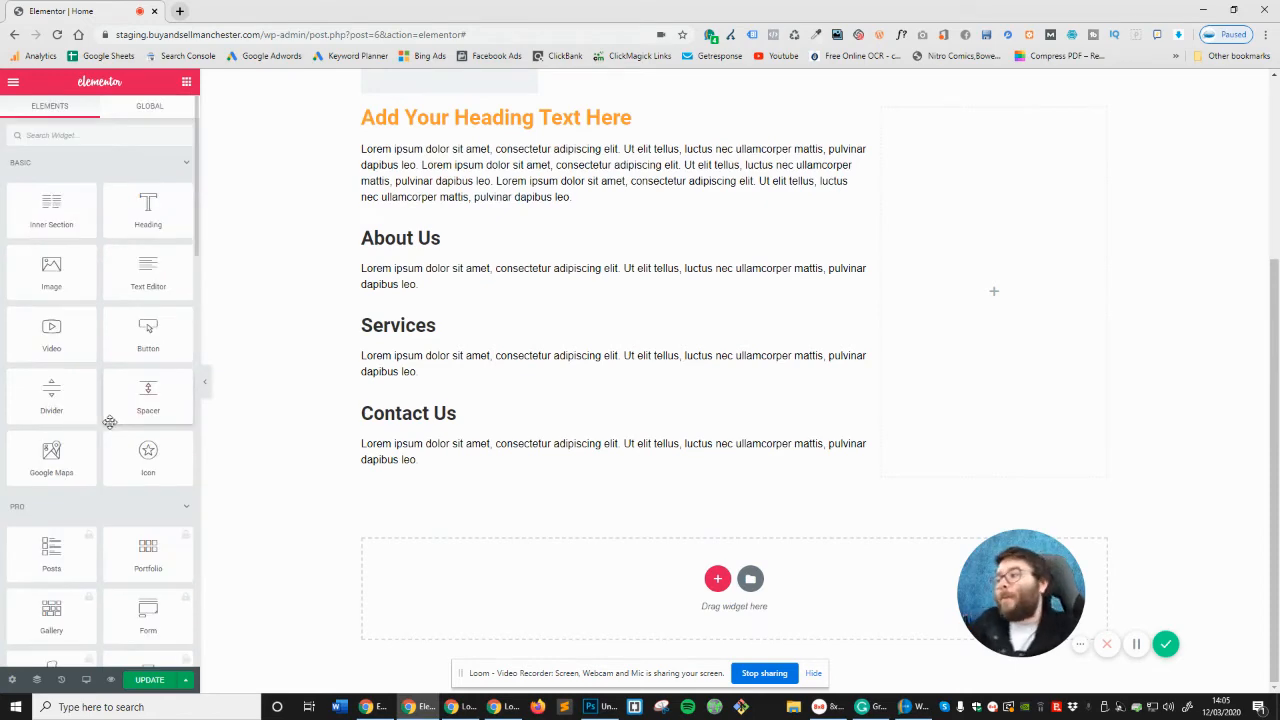
drag(148, 340, 369, 345)
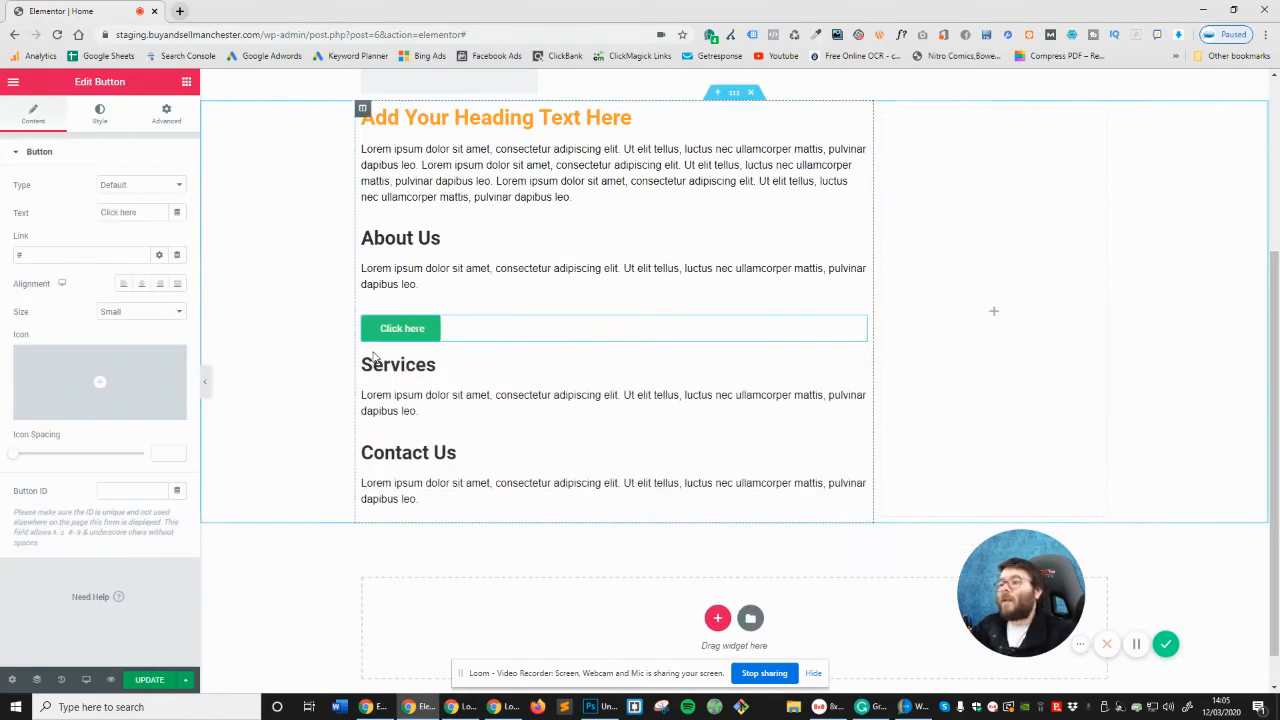
Change the new button's text to "Visit About Page"
triple_click(119, 210)
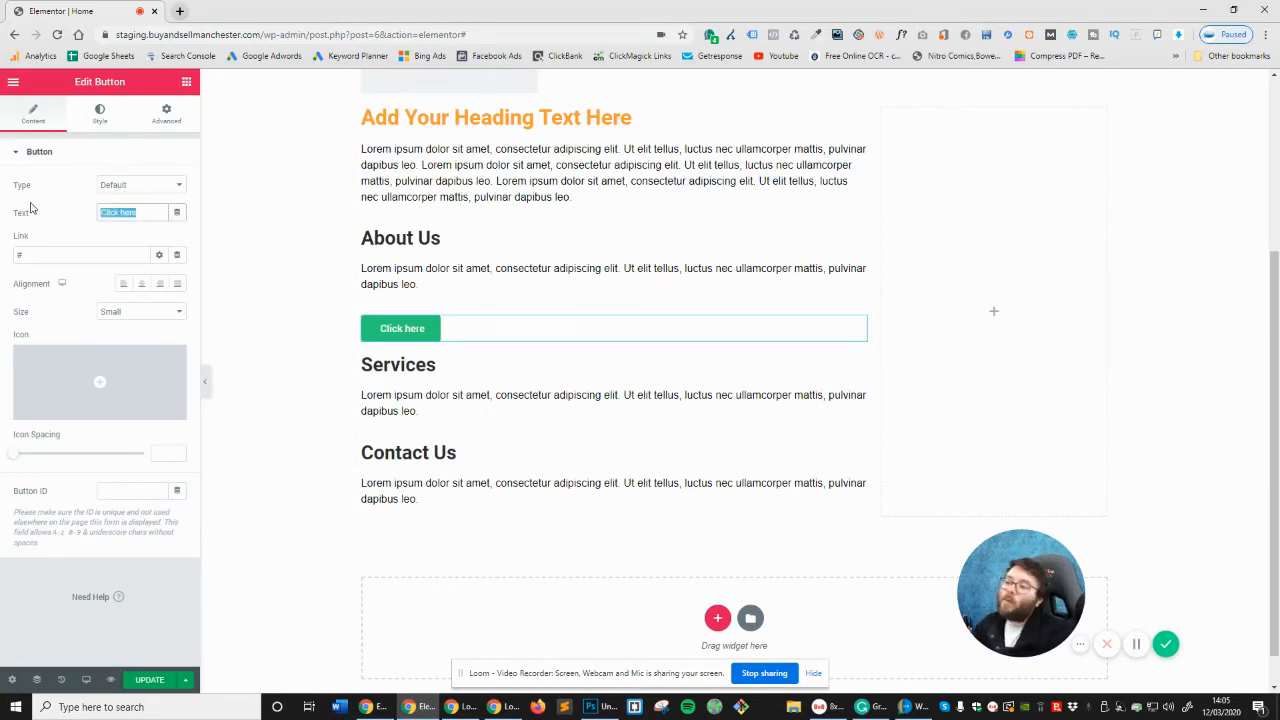
text(Visi)
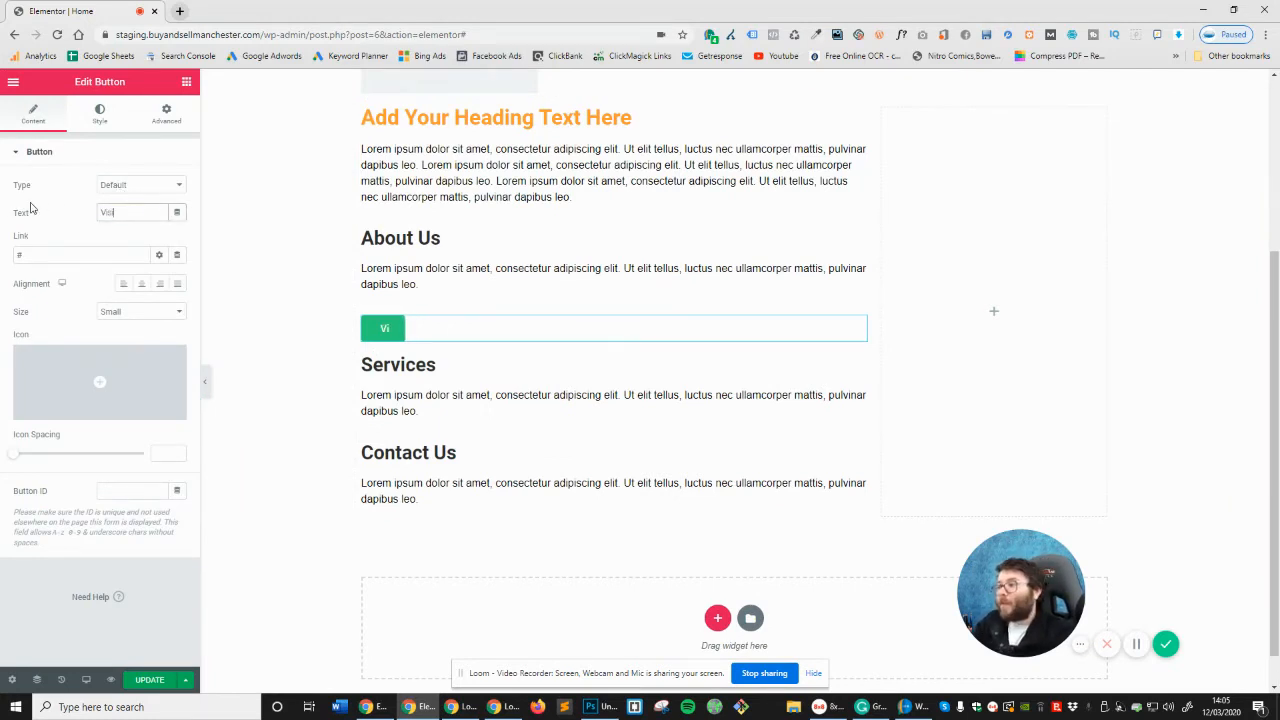
text(t Abou)
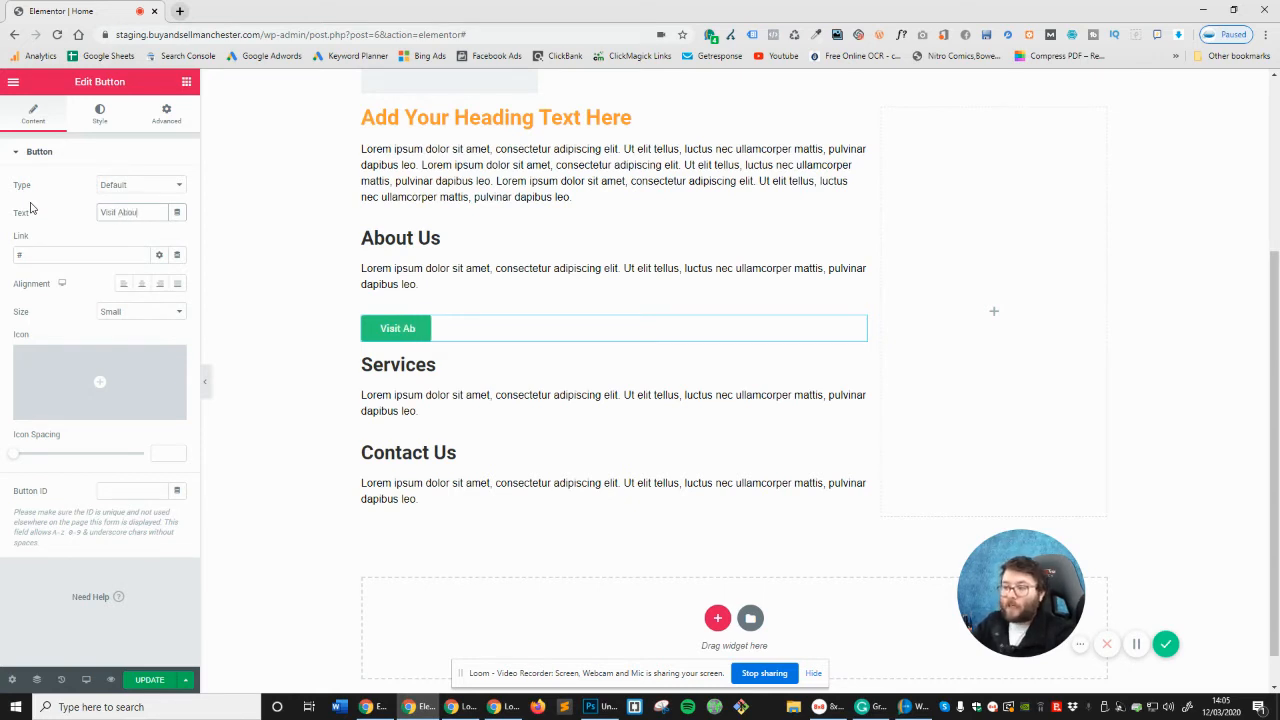
text(t Page)
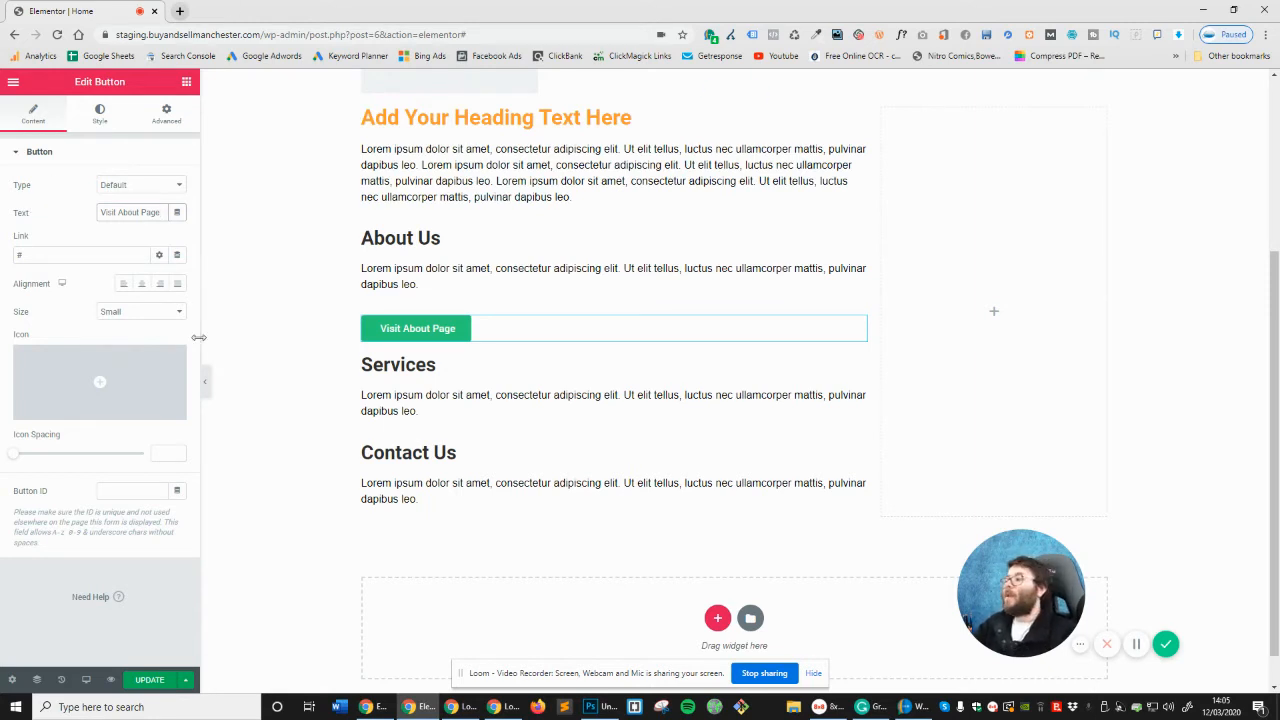
Set the Visit About Page button's size to Extra Small and its link to /about-us
click(161, 315)
click(163, 326)
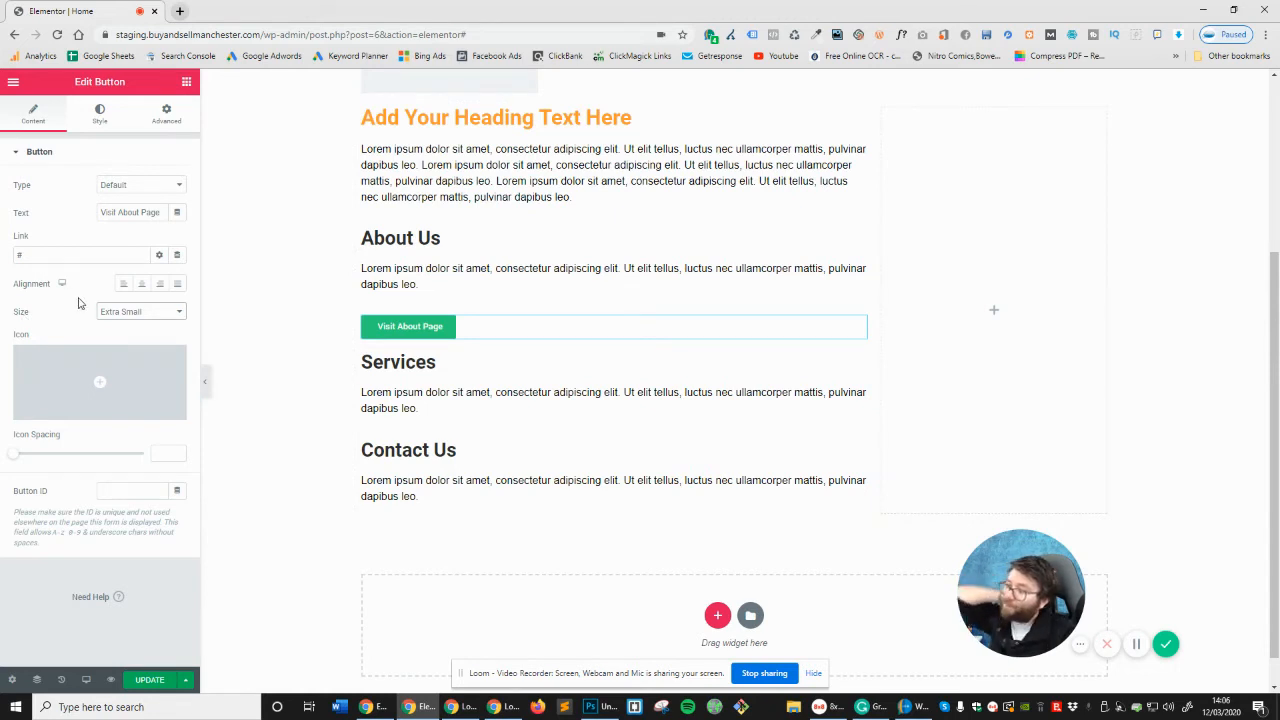
click(68, 253)
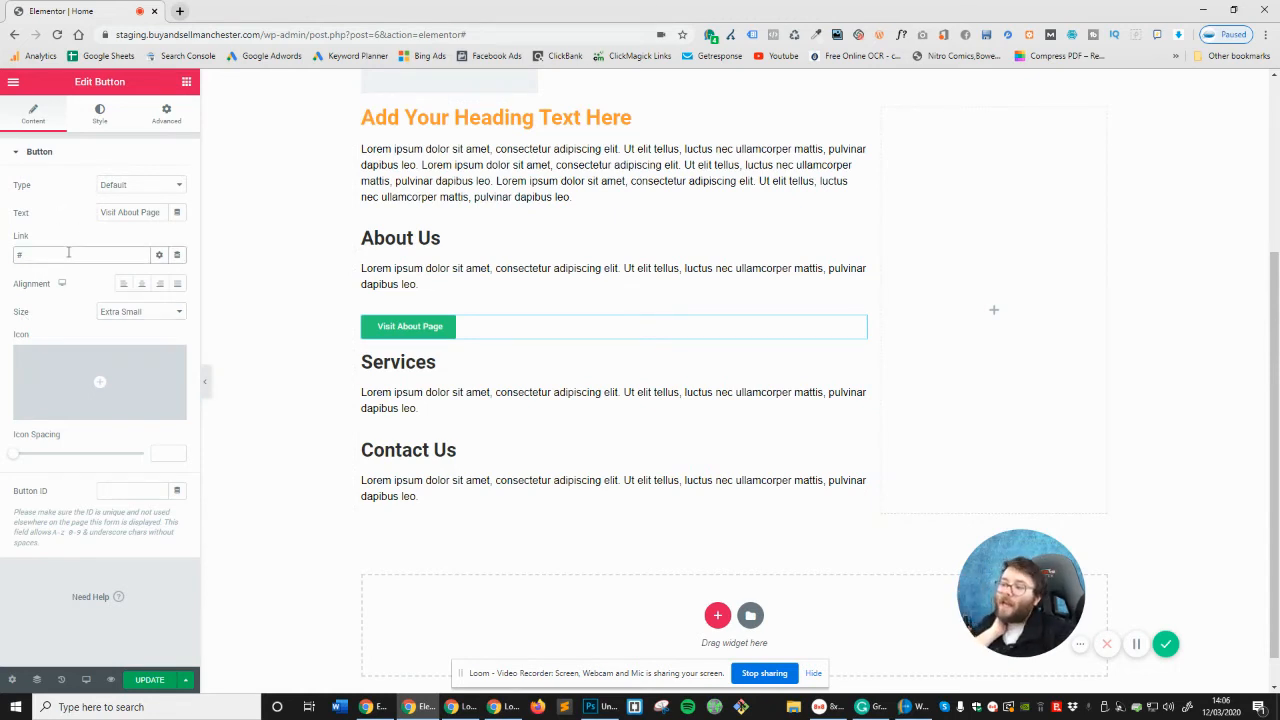
drag(68, 253, 8, 258)
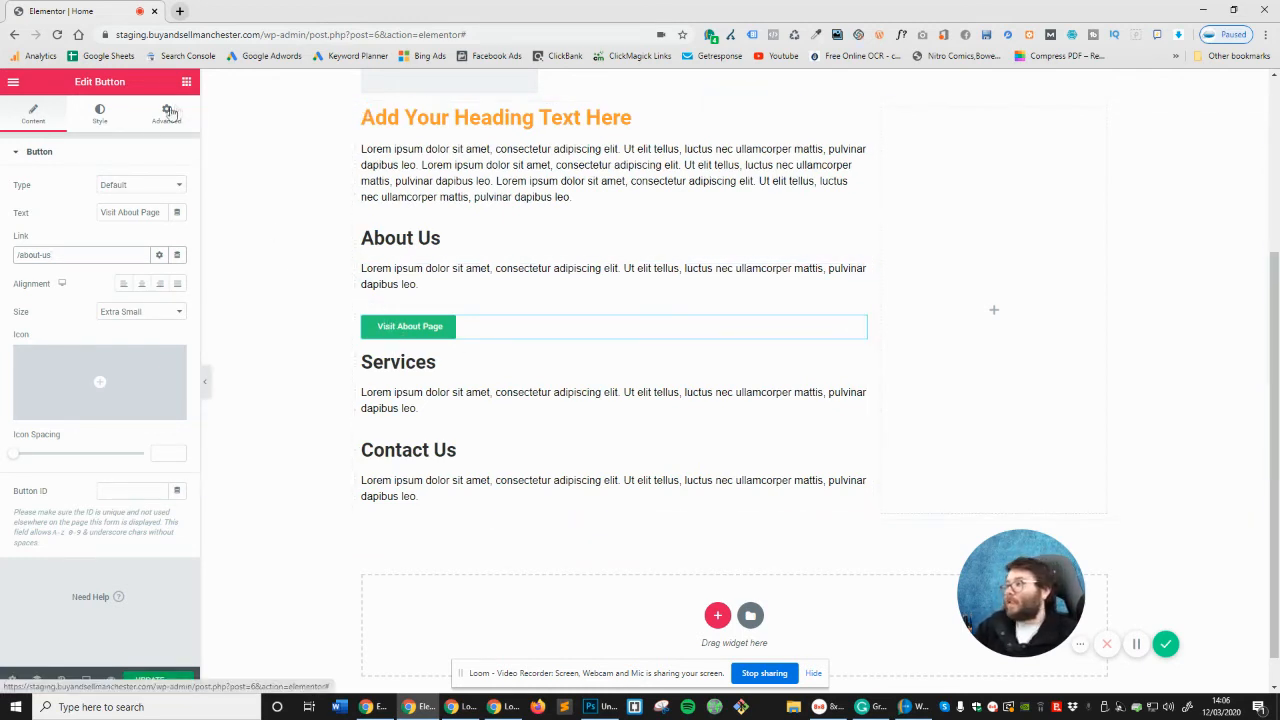
Set the button's background colour to the saved orange swatch #FF9D03
click(99, 116)
click(159, 298)
click(113, 346)
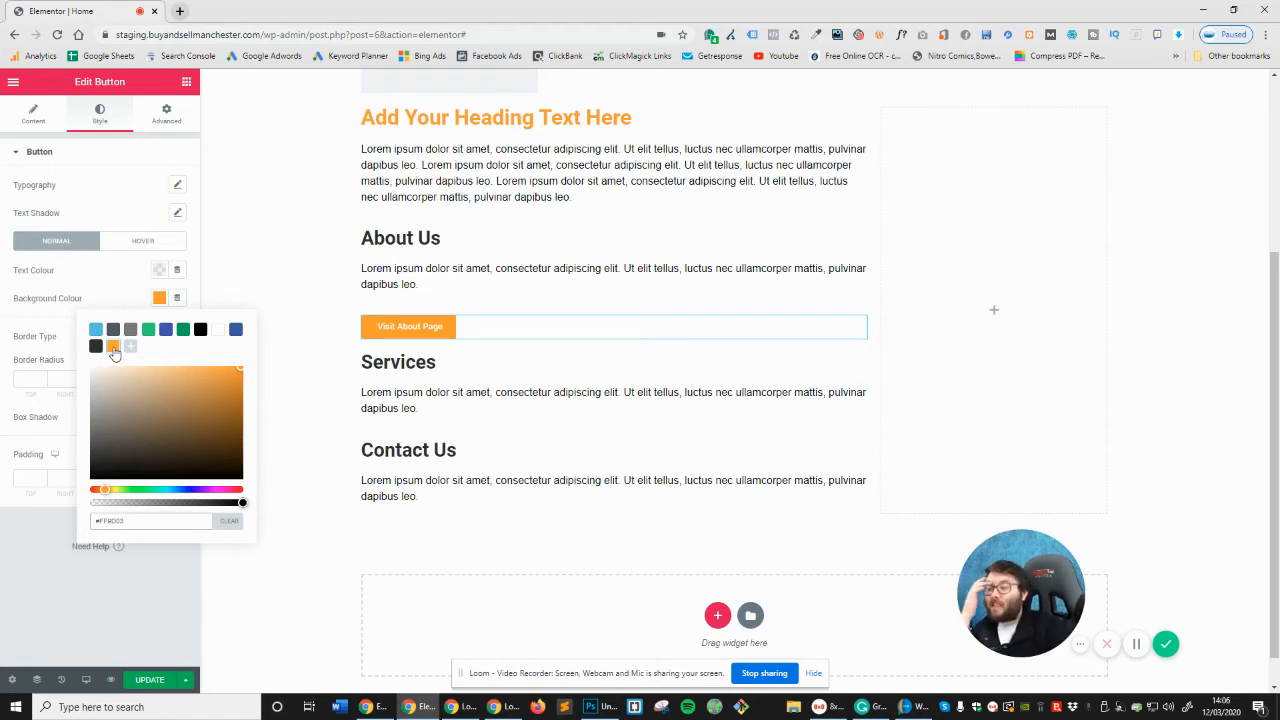
click(110, 590)
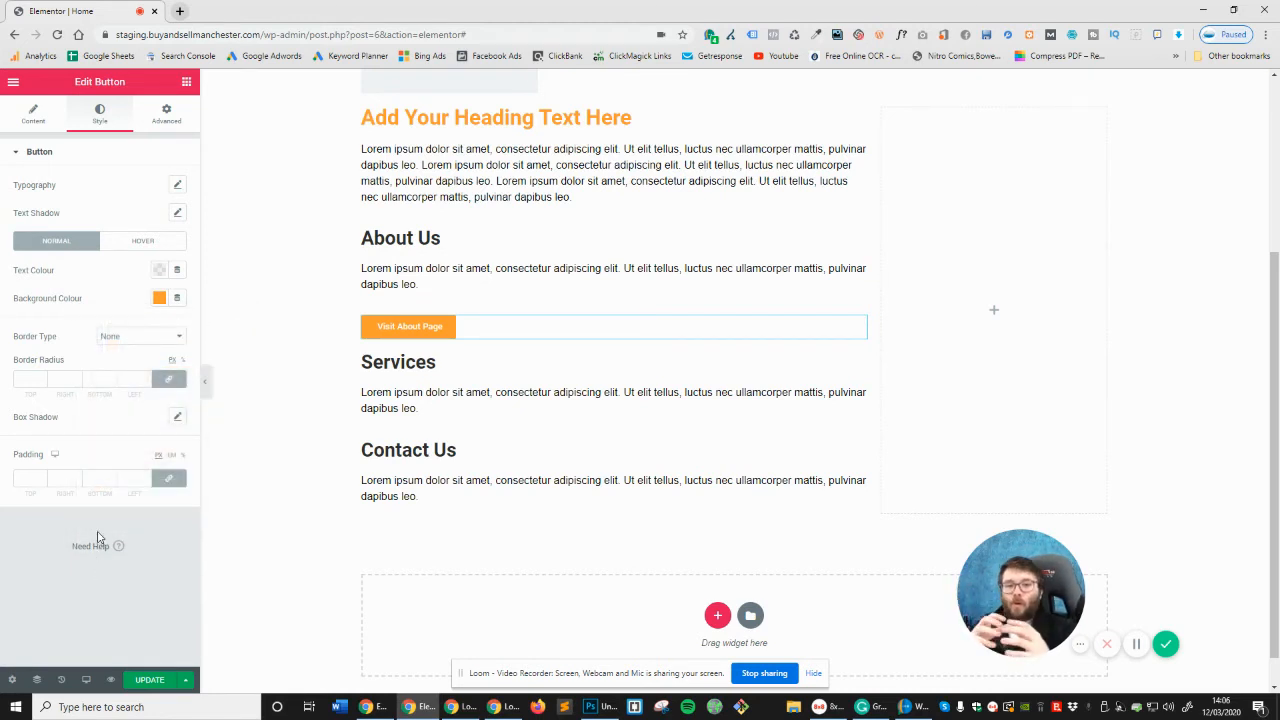
Give the button a solid border with unlinked widths, 2 on the bottom side and 0 on the other sides
click(165, 338)
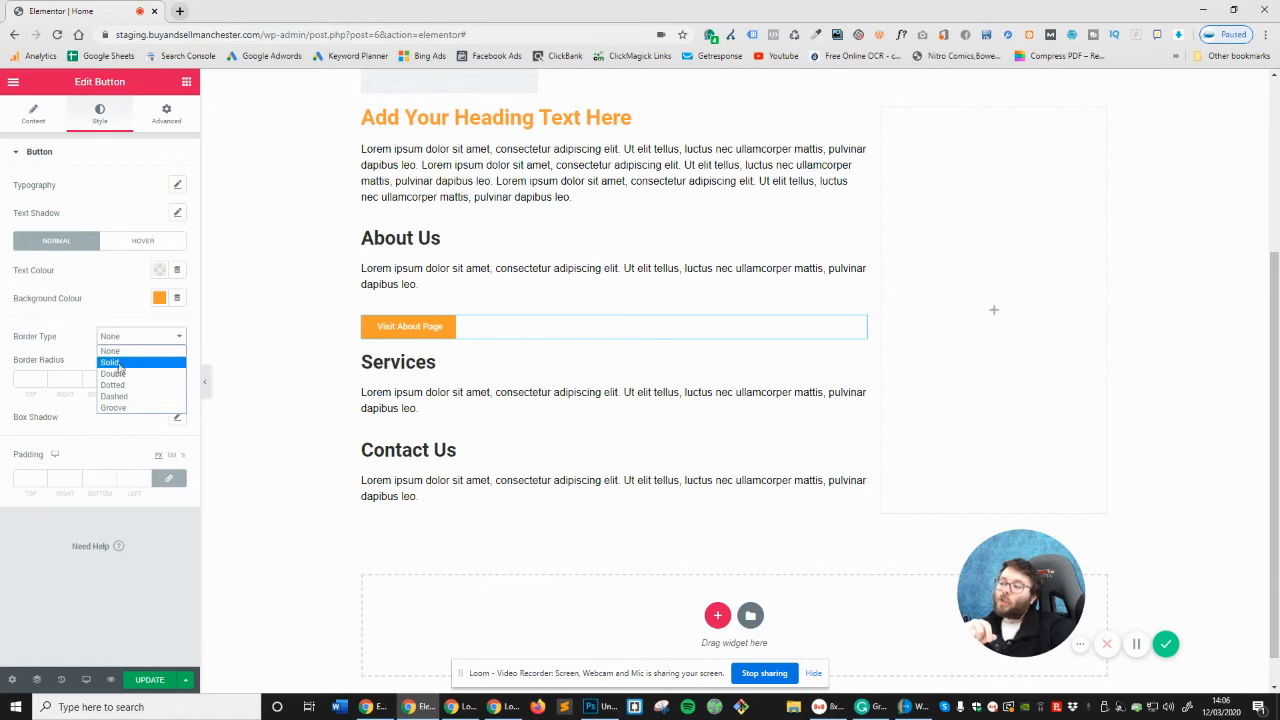
click(120, 363)
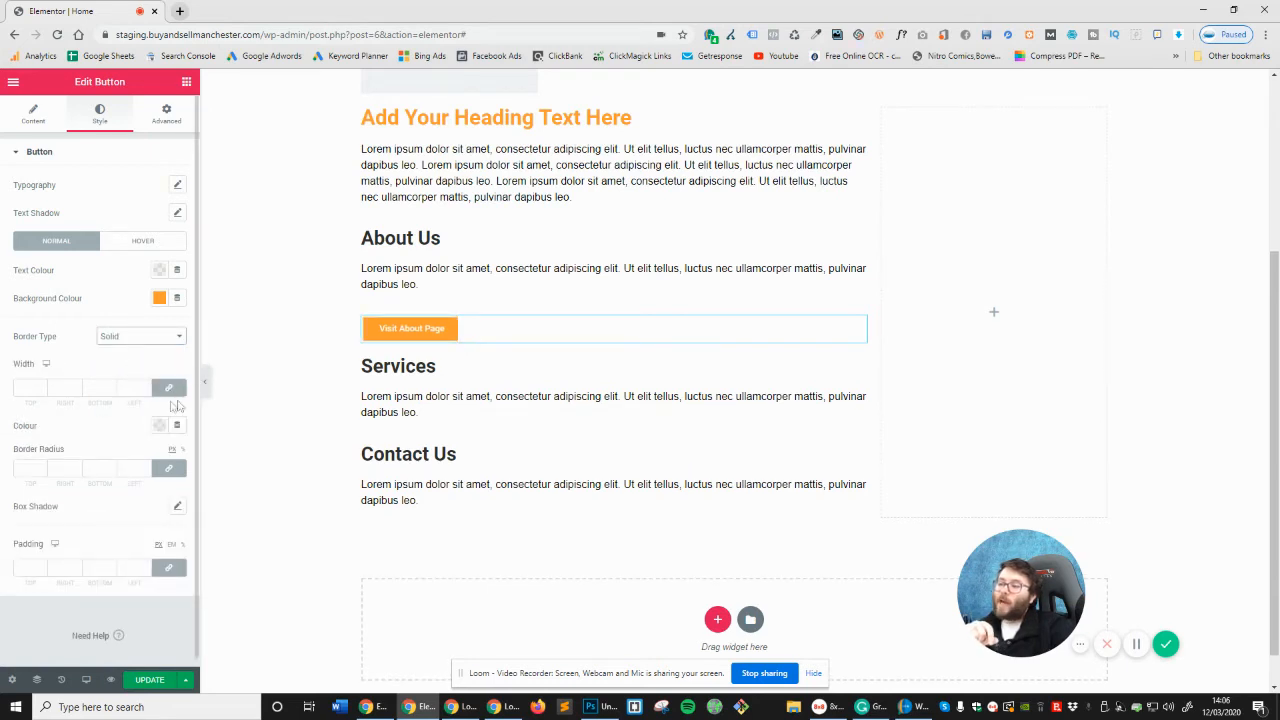
click(172, 388)
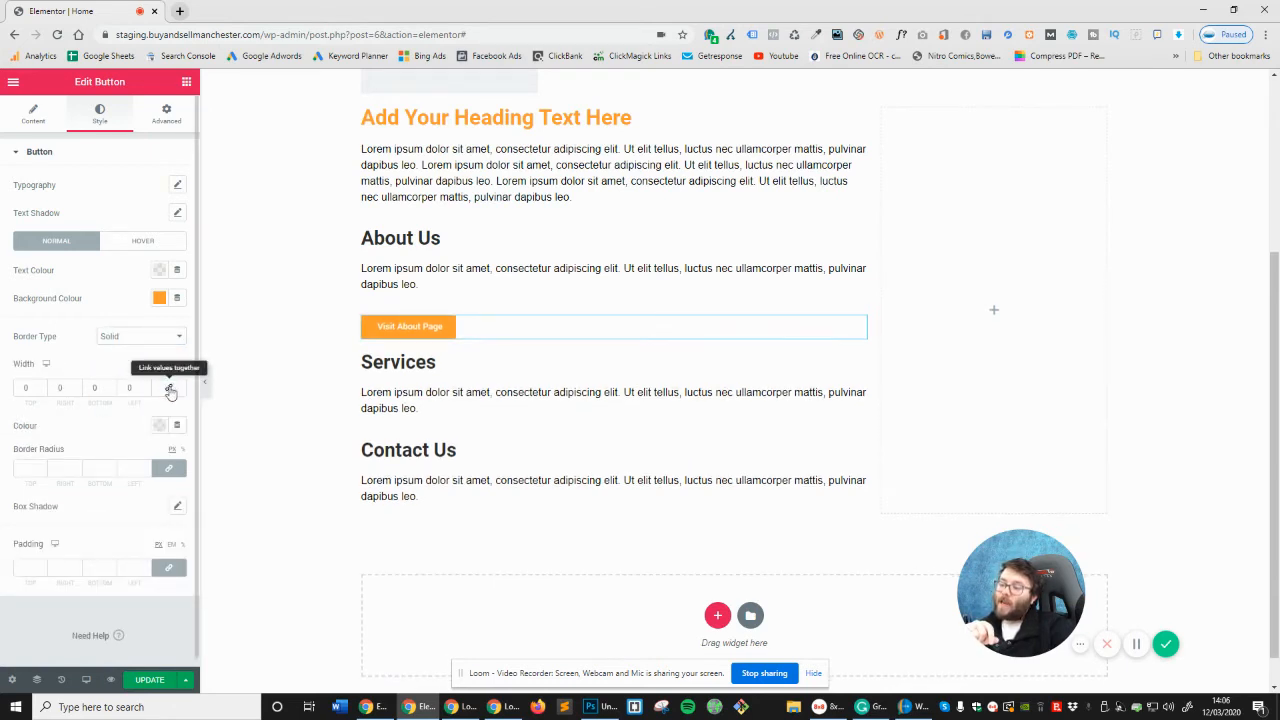
click(111, 386)
click(110, 386)
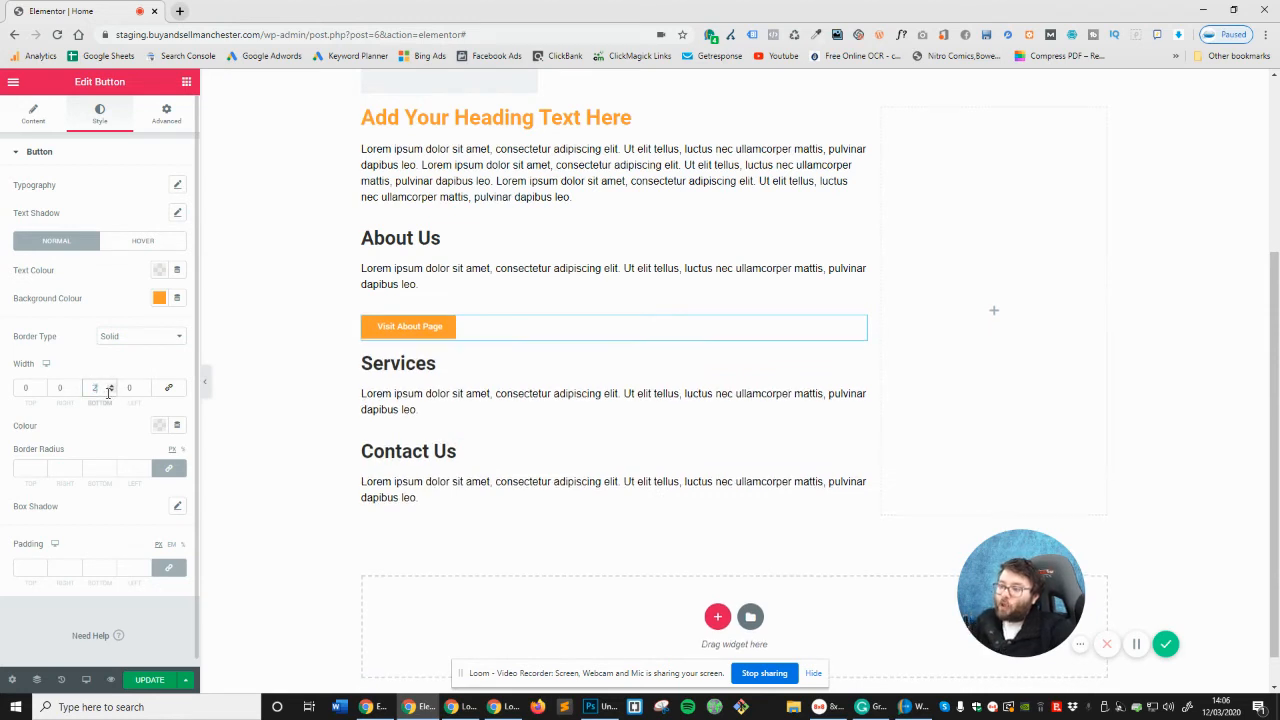
Set the button's border colour to a darker brownish shade derived from the saved orange swatch
click(158, 426)
click(114, 474)
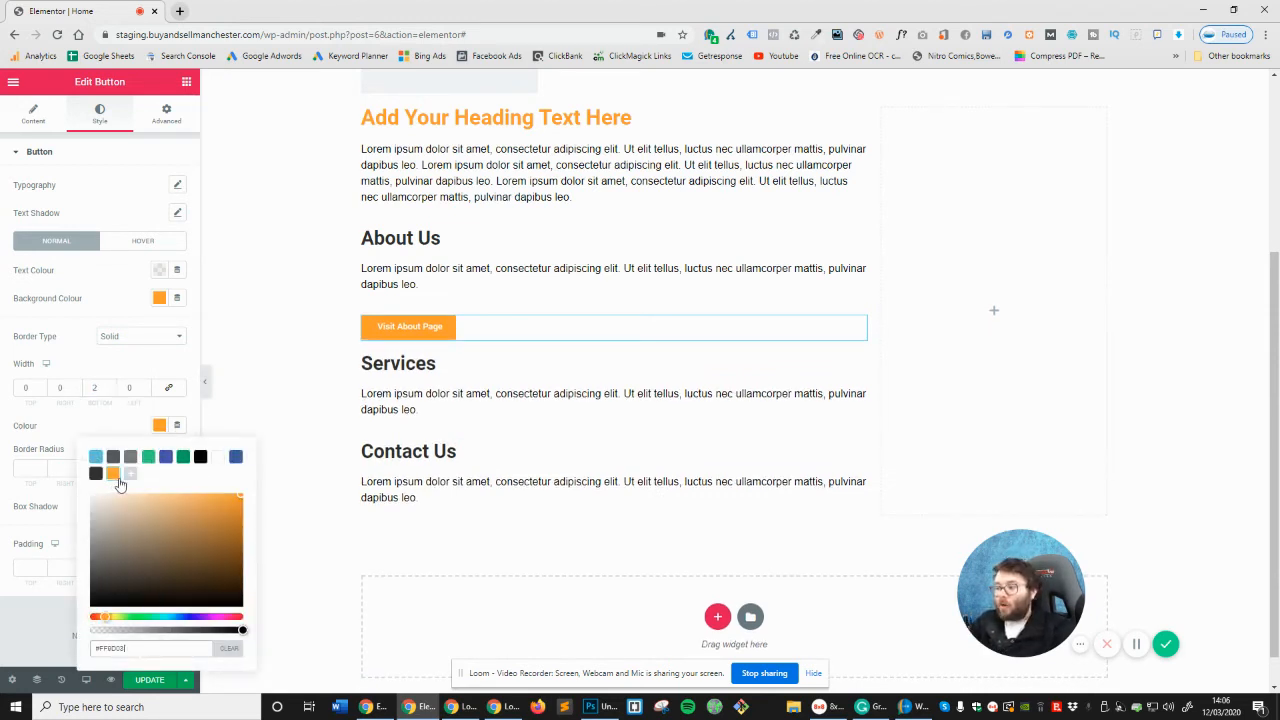
drag(237, 502, 236, 537)
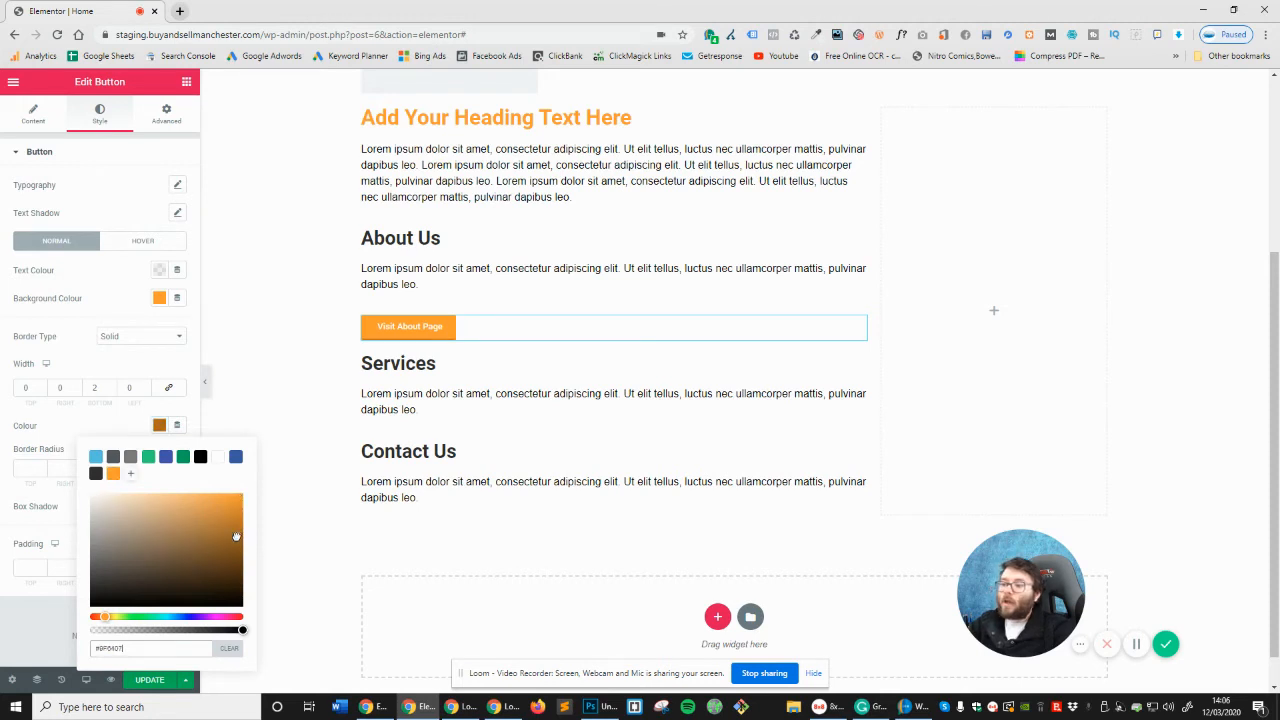
click(55, 612)
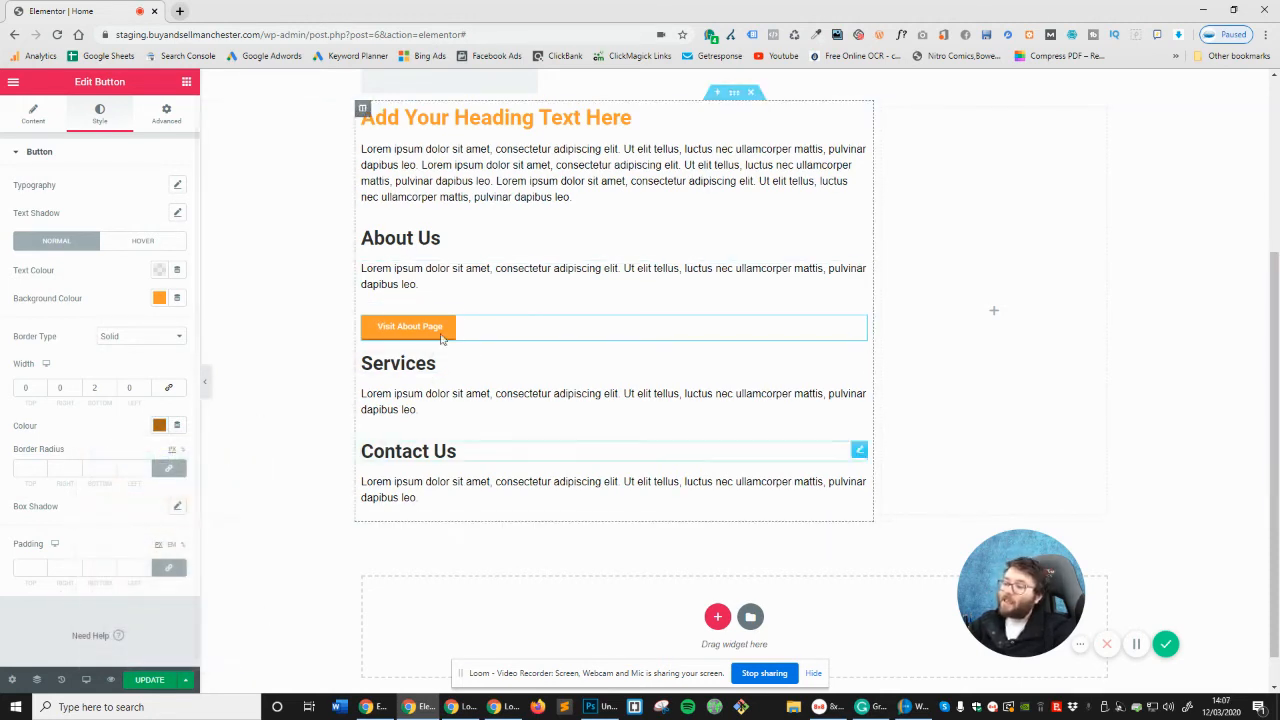
Duplicate the Visit About Page button twice and place the copies below the Services and Contact Us paragraphs
right_click(541, 334)
click(574, 364)
right_click(531, 331)
click(578, 364)
drag(853, 371, 540, 450)
drag(846, 364, 445, 548)
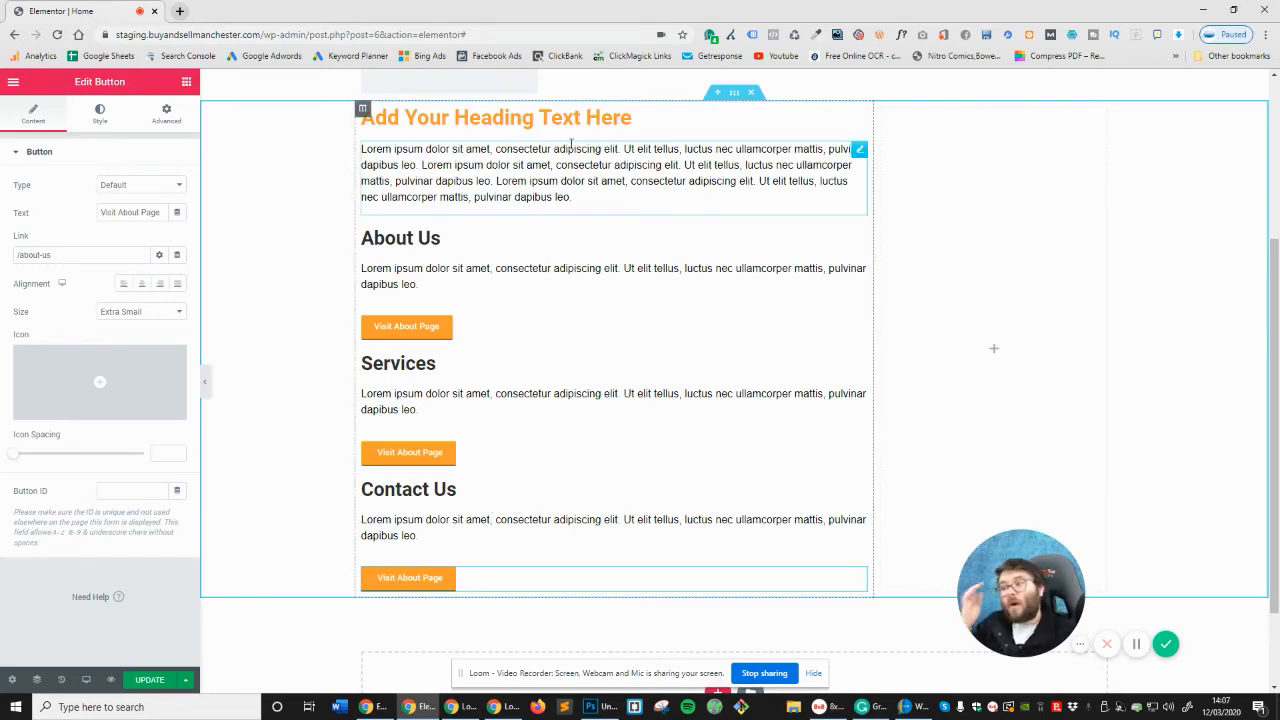
Insert an image widget between the introductory text and the About Us heading, and delete it again
click(186, 82)
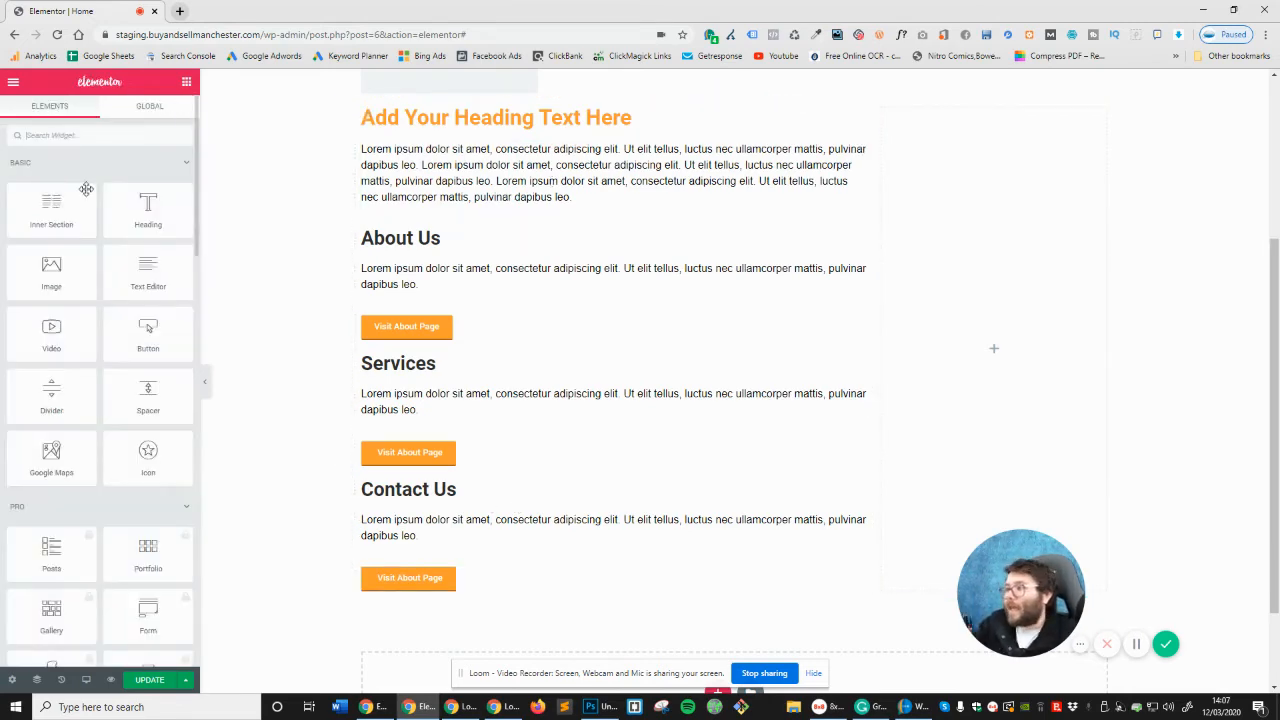
drag(65, 267, 520, 229)
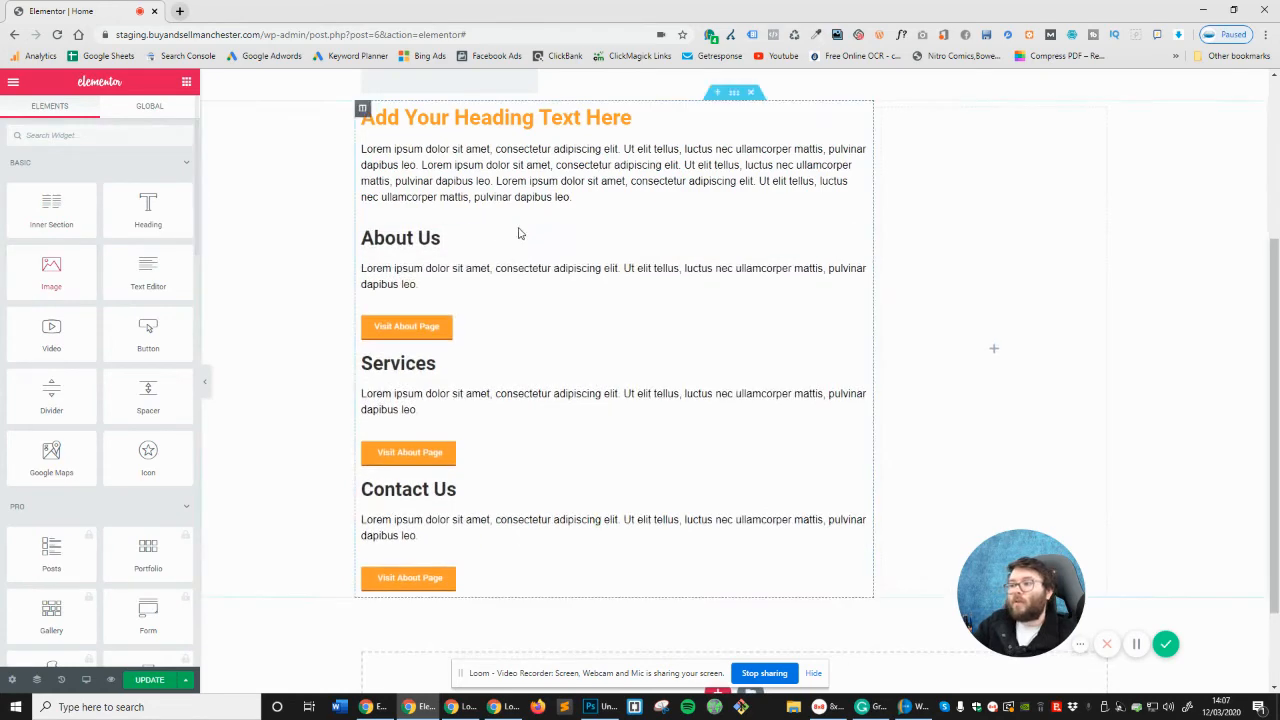
drag(60, 270, 503, 240)
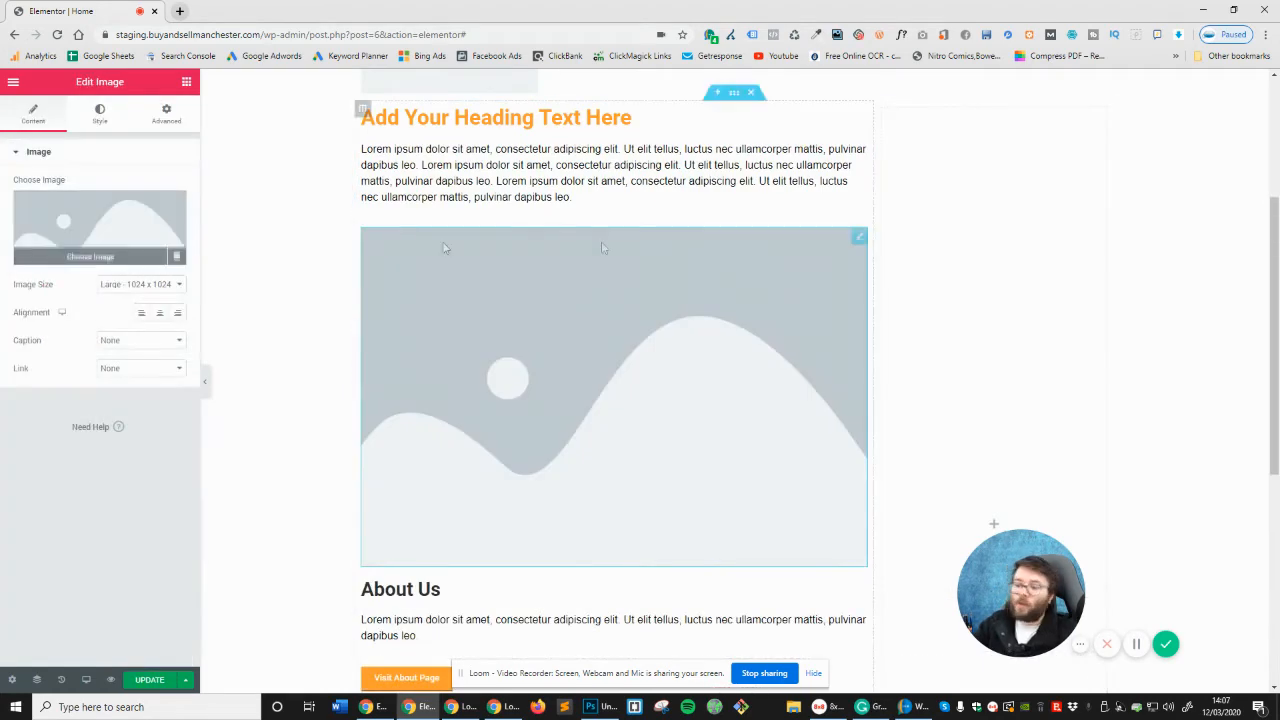
scroll(573, 244, down, 3)
right_click(556, 236)
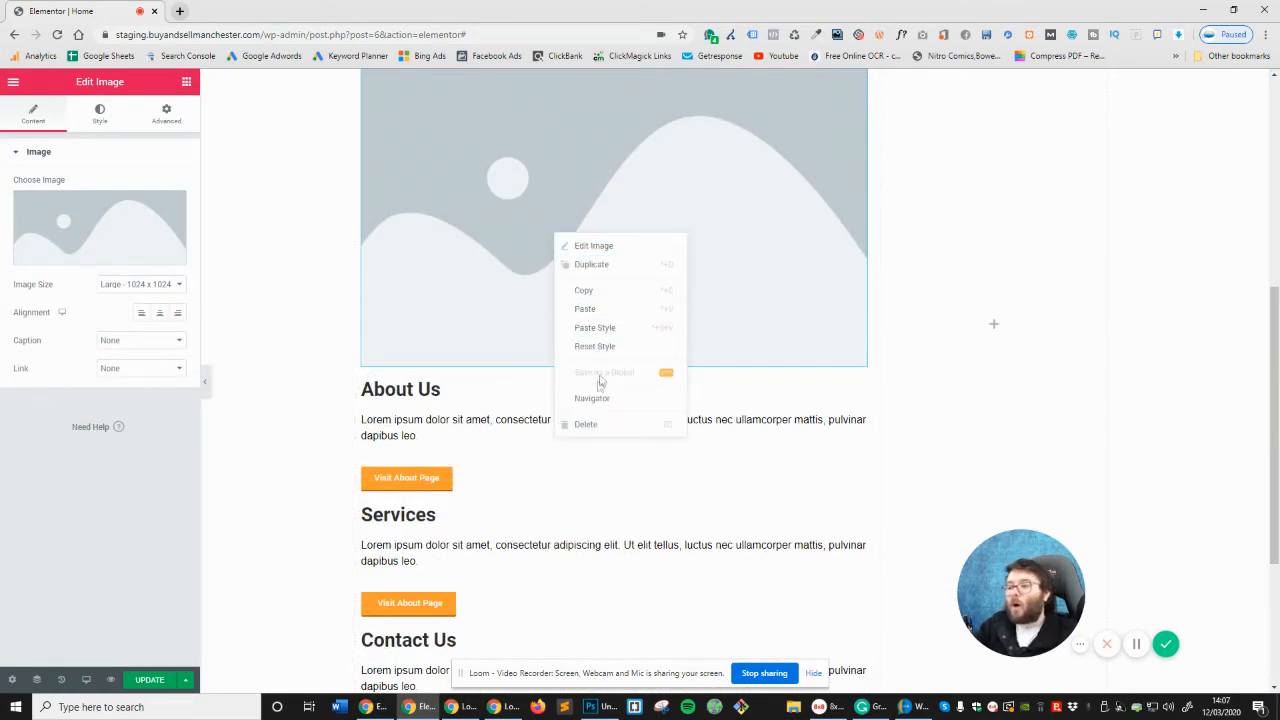
click(587, 424)
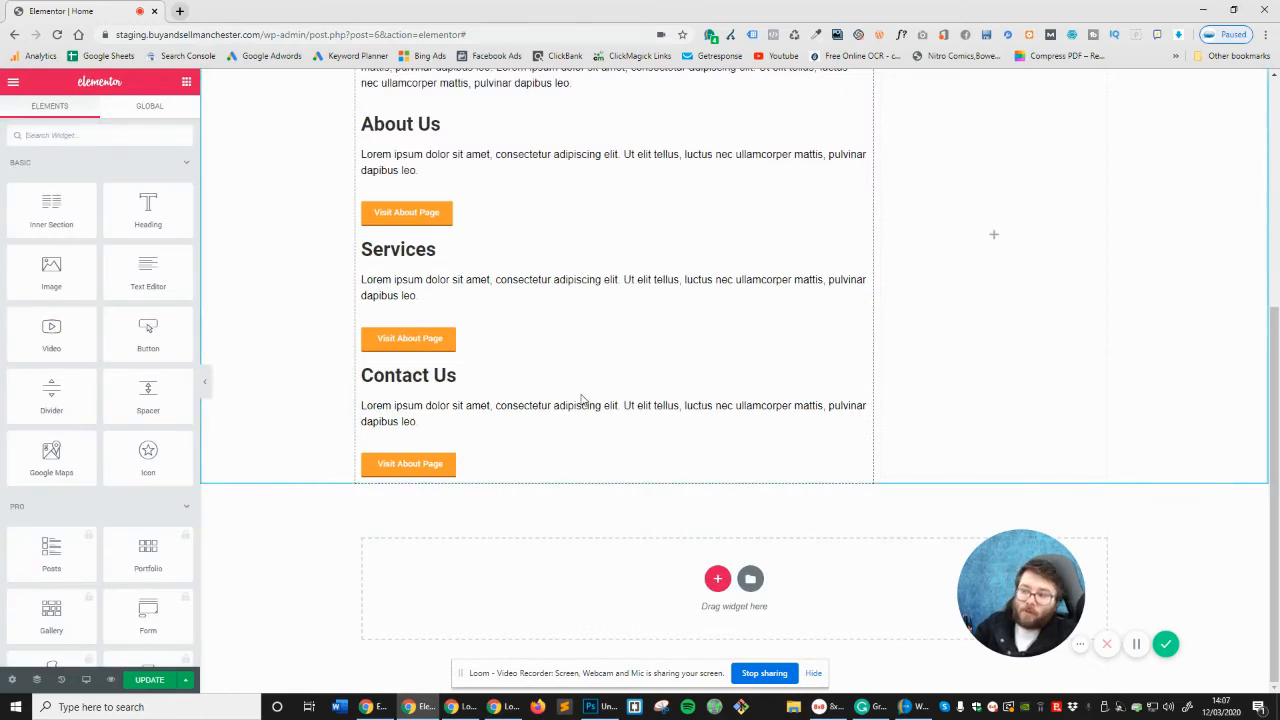
Add a two-column inner section below the About Us paragraph and move the About Us button into its first column
scroll(584, 397, up, 2)
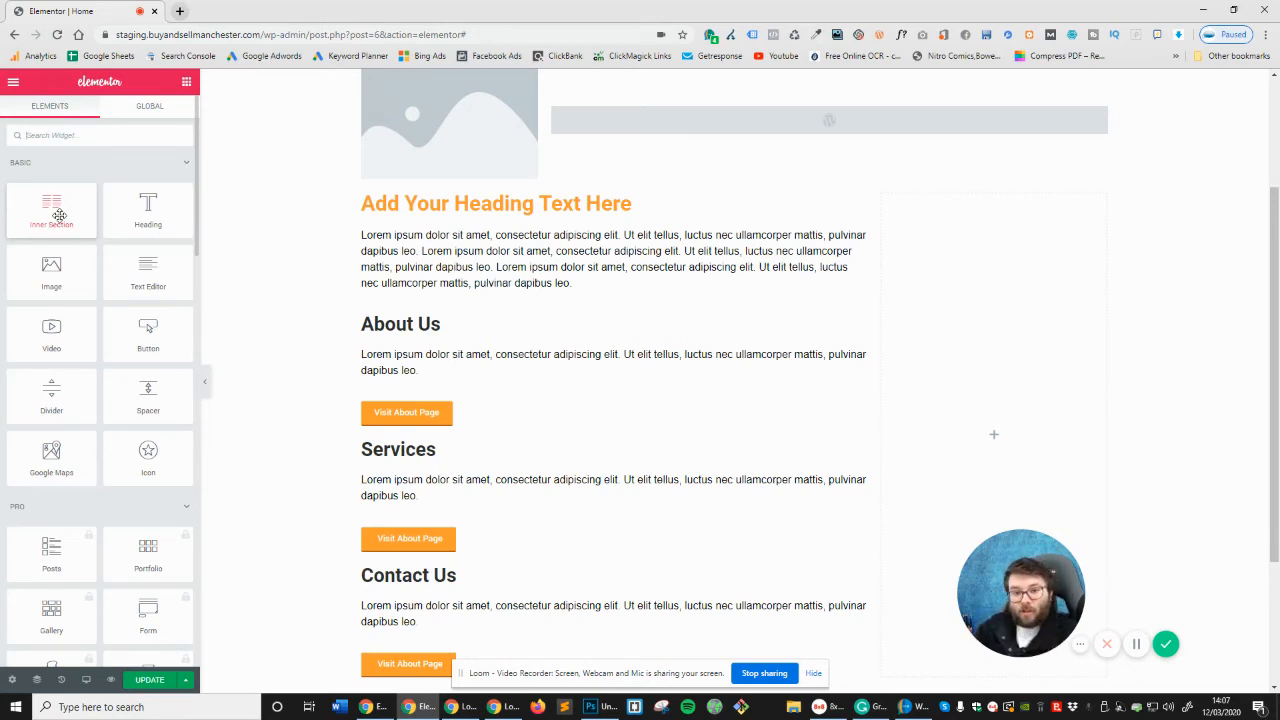
drag(59, 215, 917, 317)
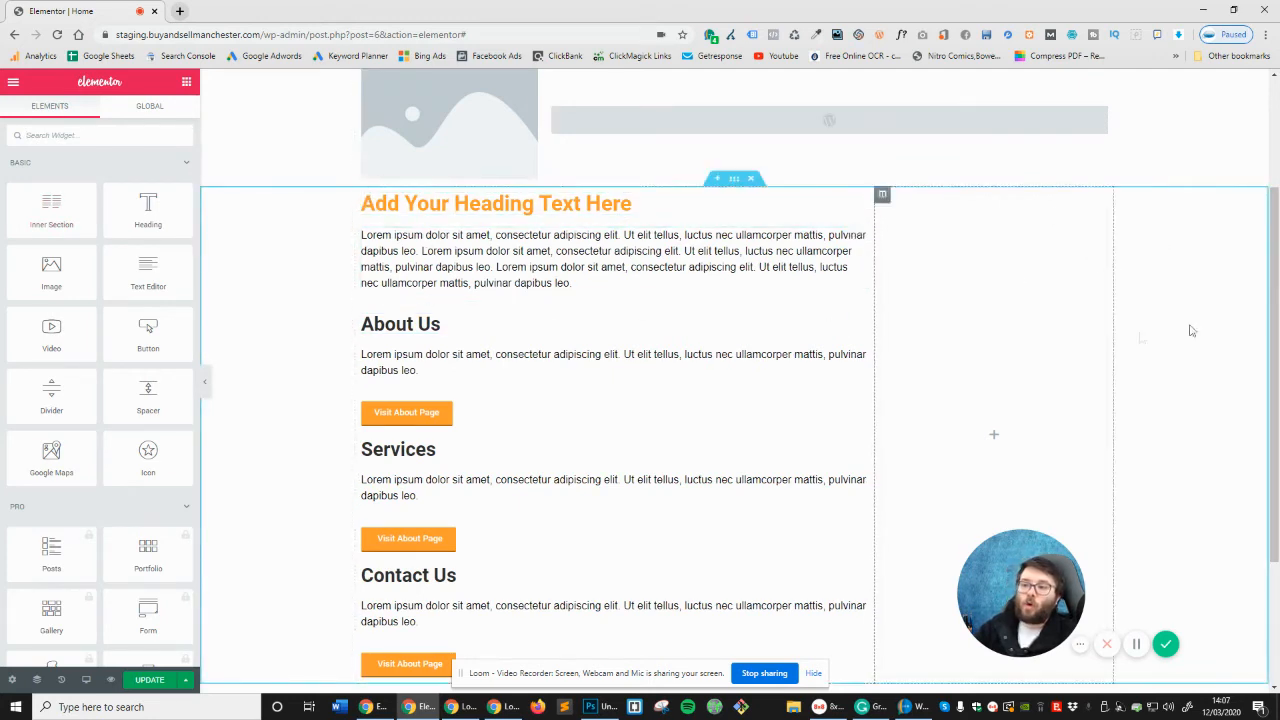
drag(66, 211, 488, 390)
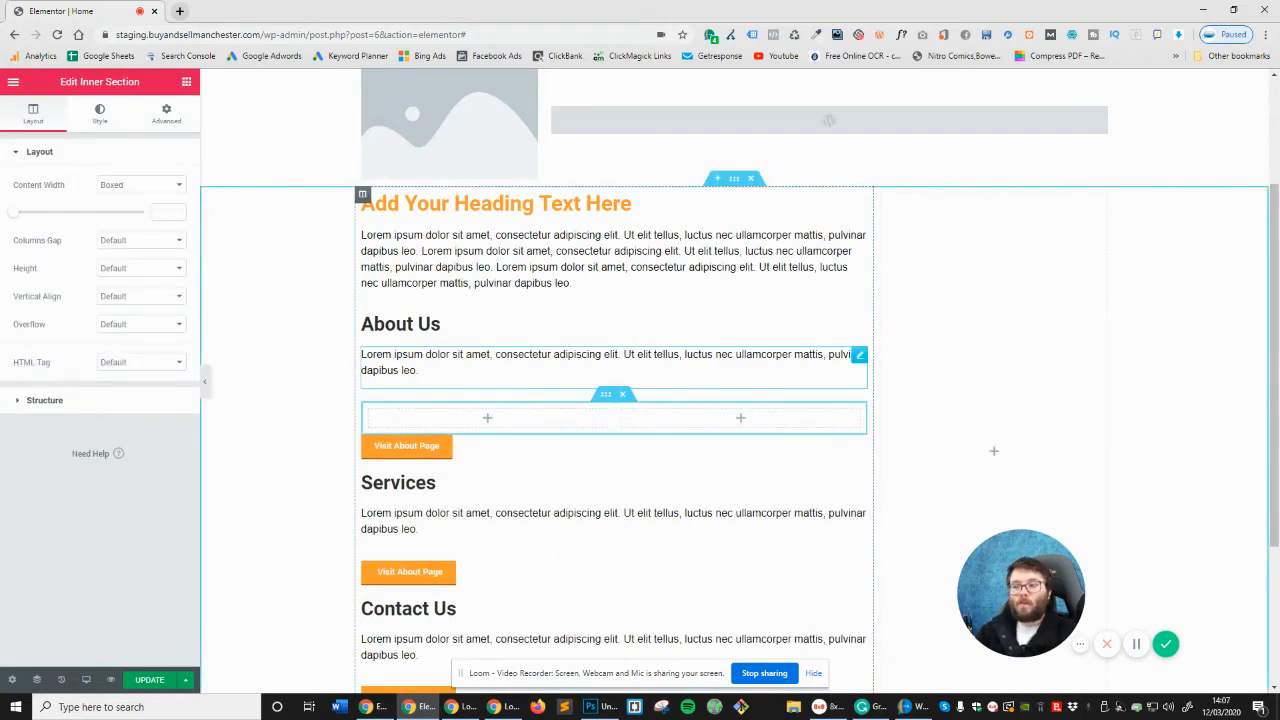
drag(406, 445, 497, 430)
drag(354, 482, 355, 487)
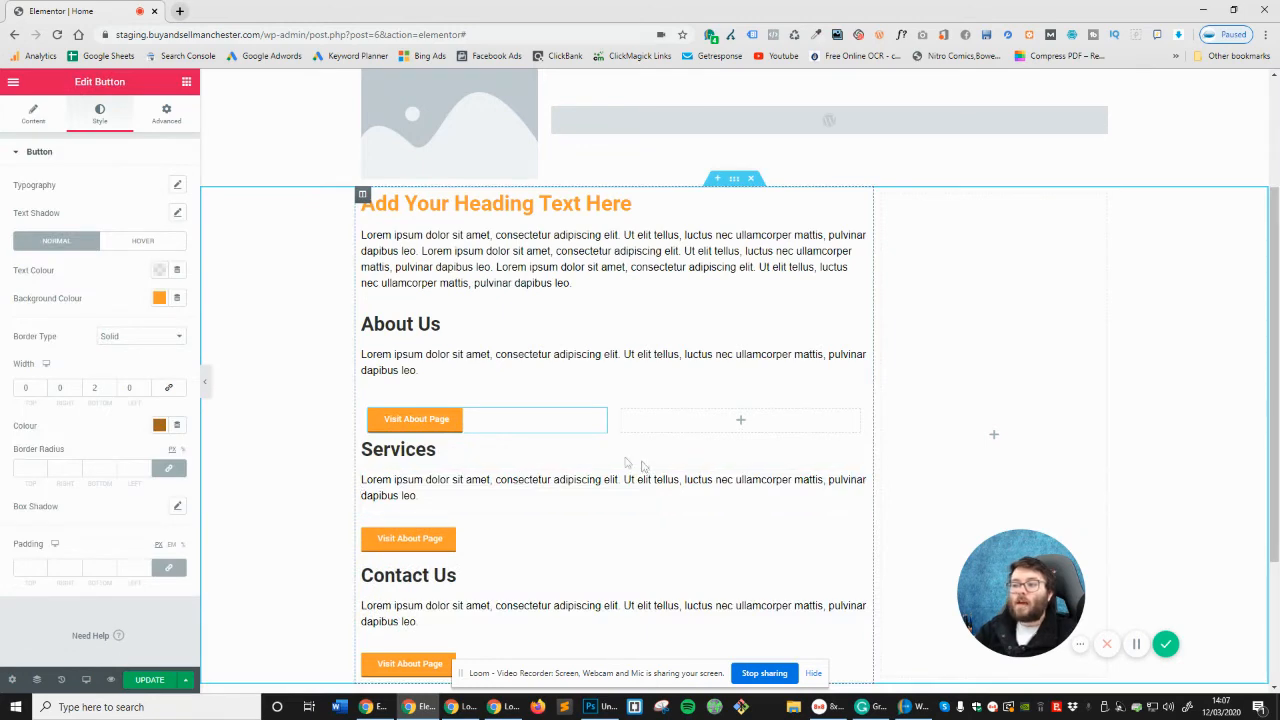
Duplicate the button into the inner section's second column and narrow the first column so both buttons sit close together
right_click(542, 427)
click(580, 455)
drag(416, 457, 681, 457)
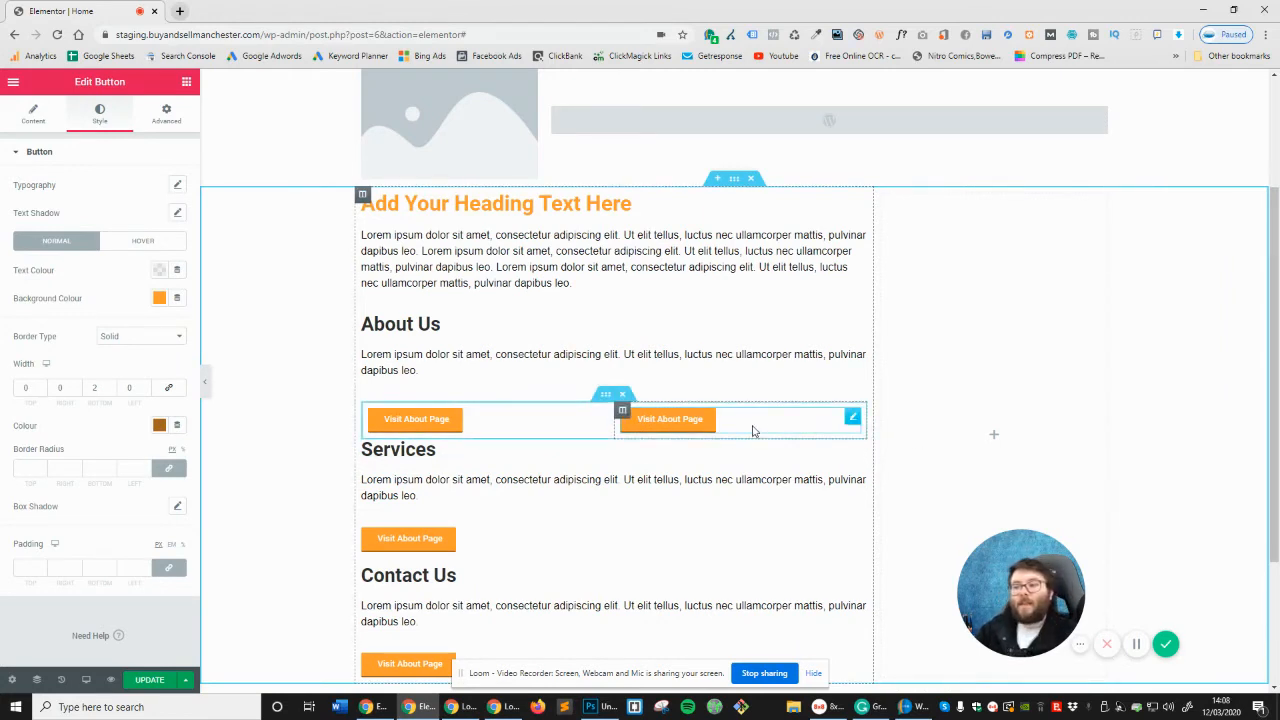
drag(614, 420, 477, 420)
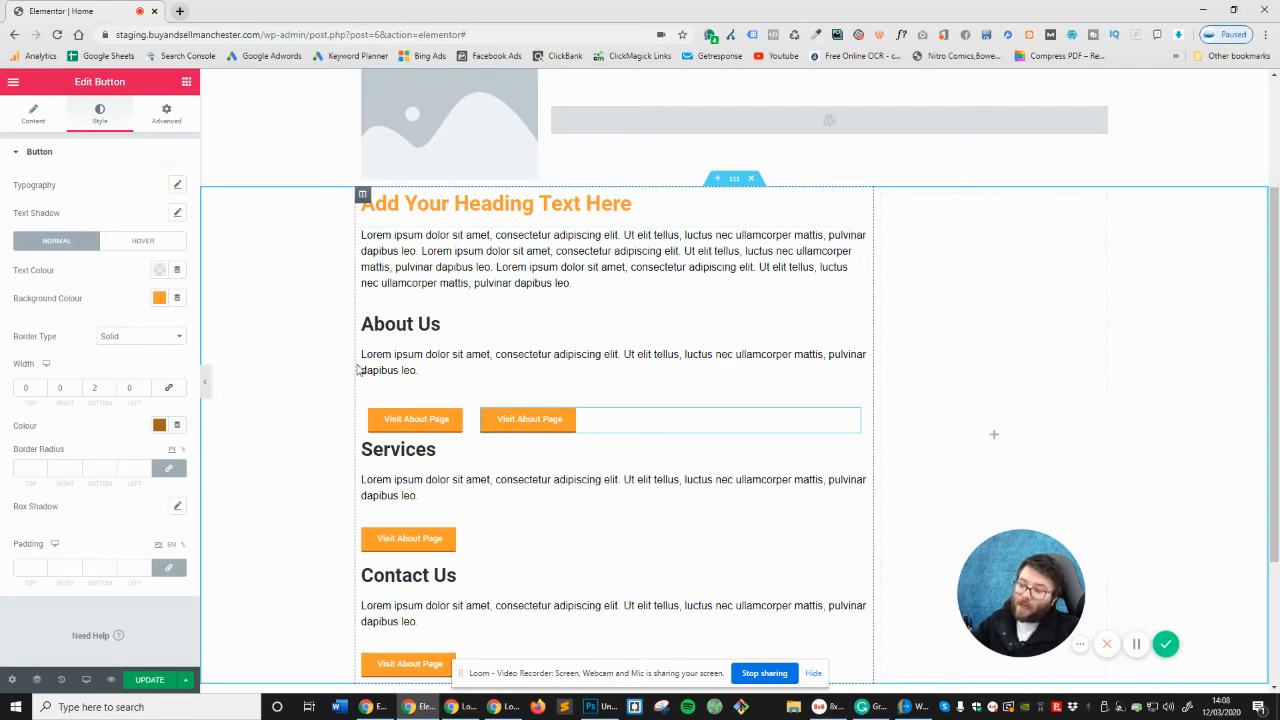
scroll(358, 365, down, 2)
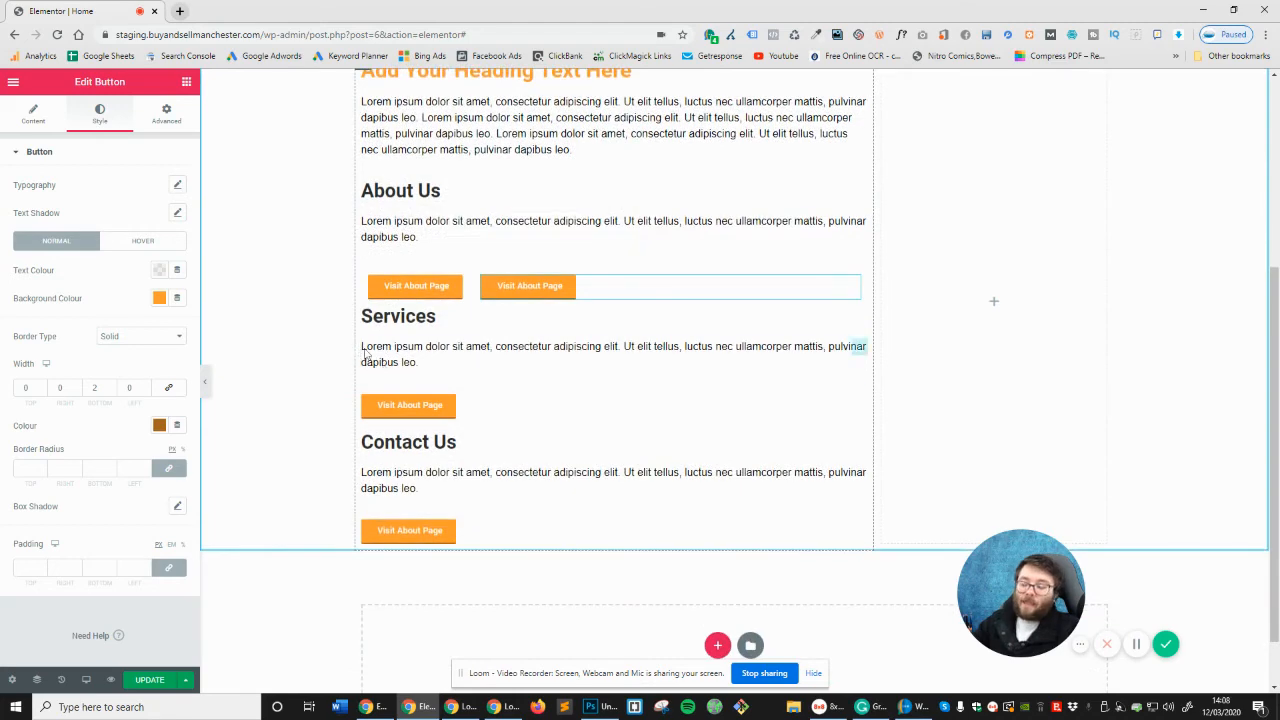
Set the information column's padding to 30 px on all four sides
scroll(403, 365, up, 1)
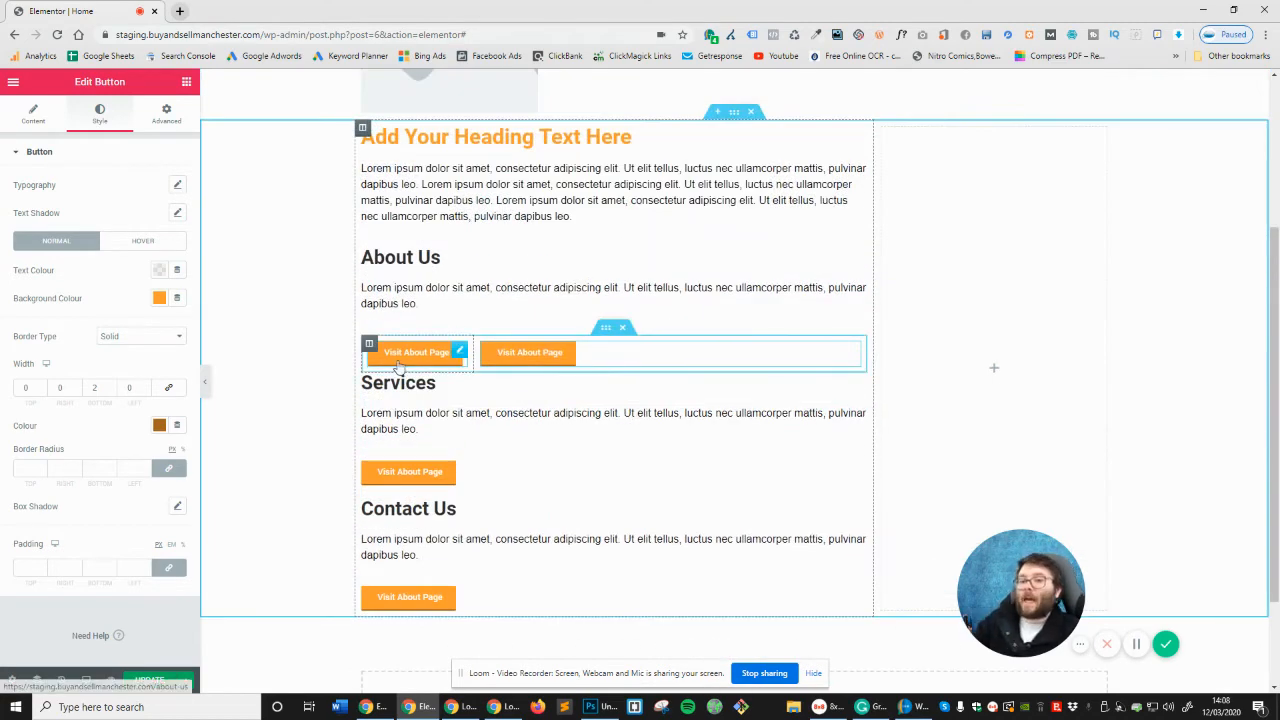
scroll(303, 303, up, 2)
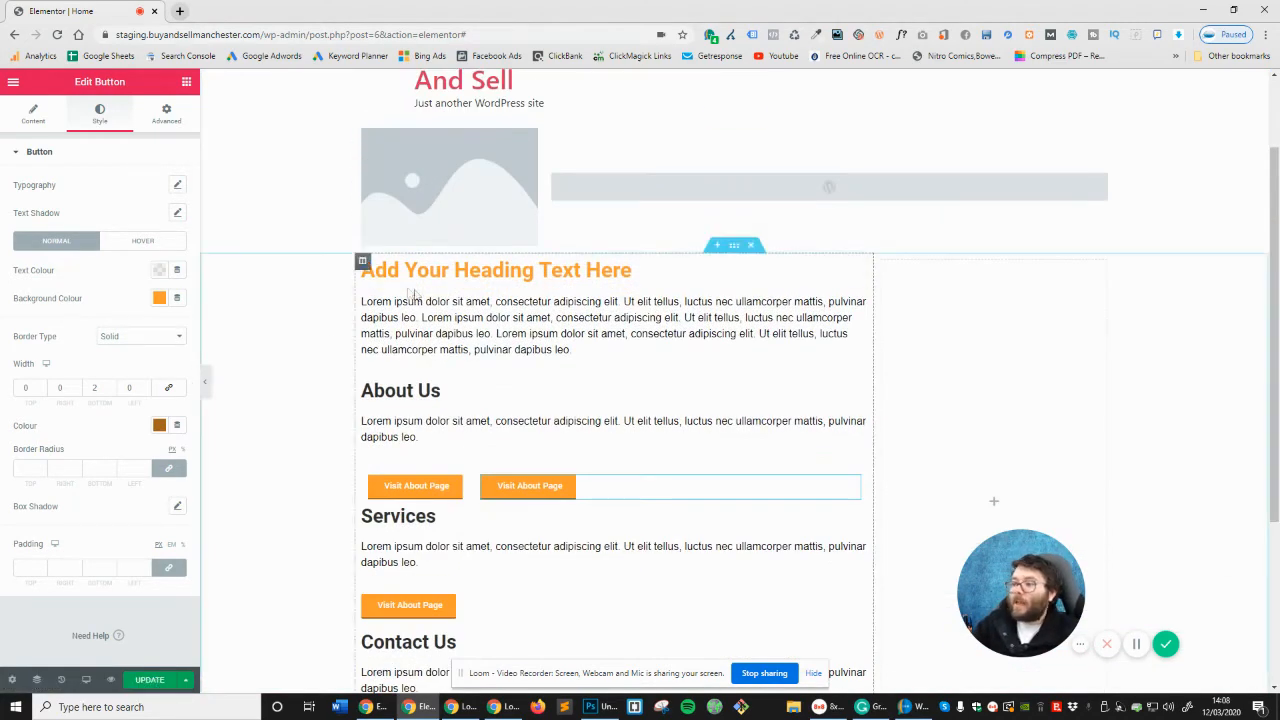
click(363, 262)
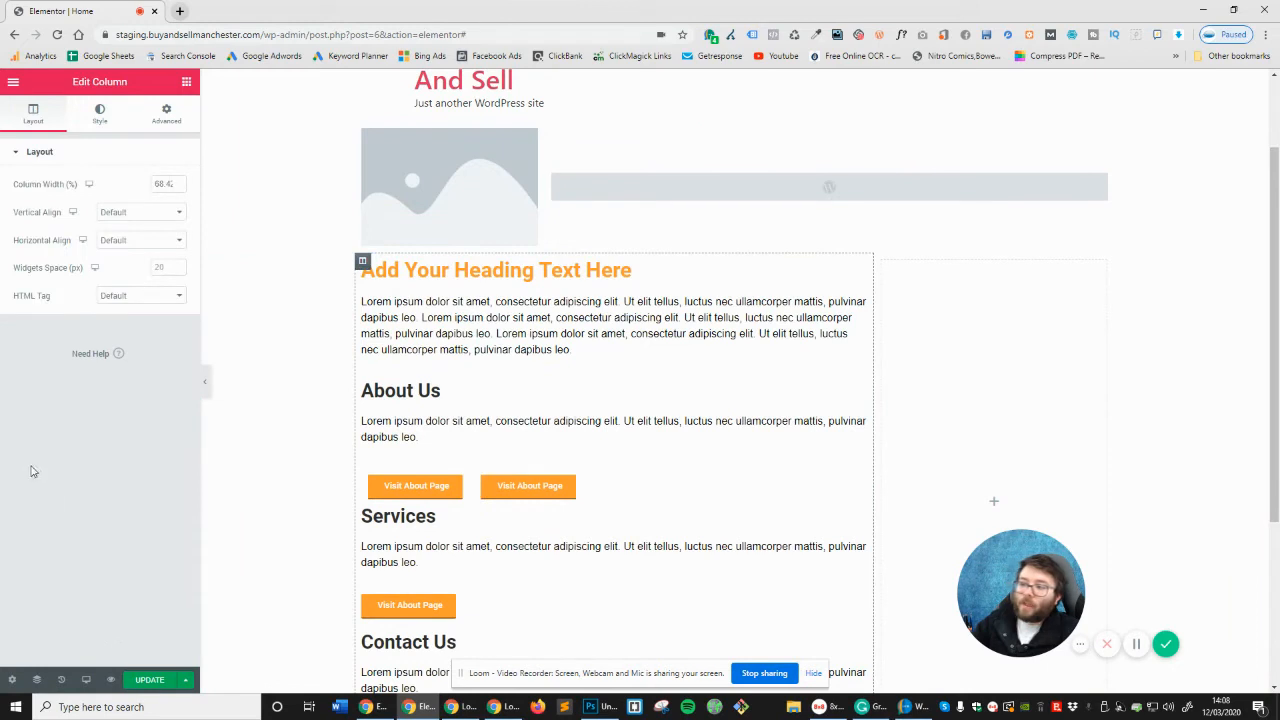
click(170, 114)
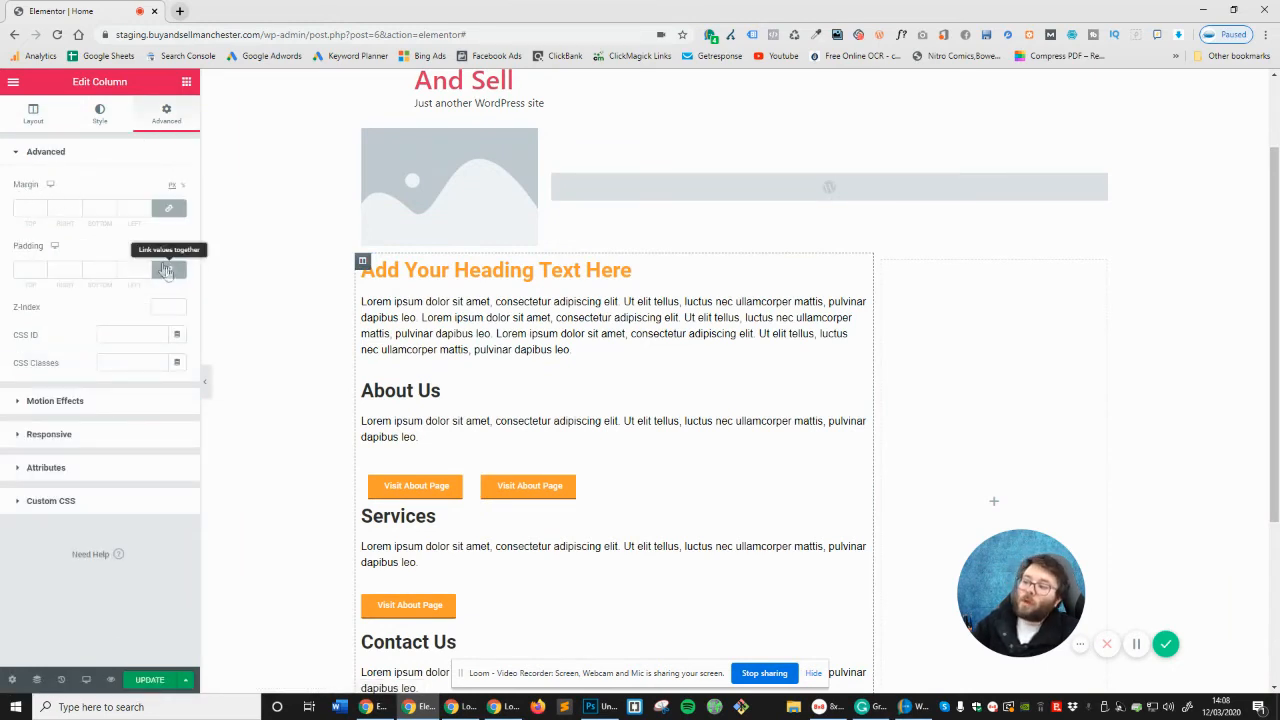
click(130, 272)
text(0)
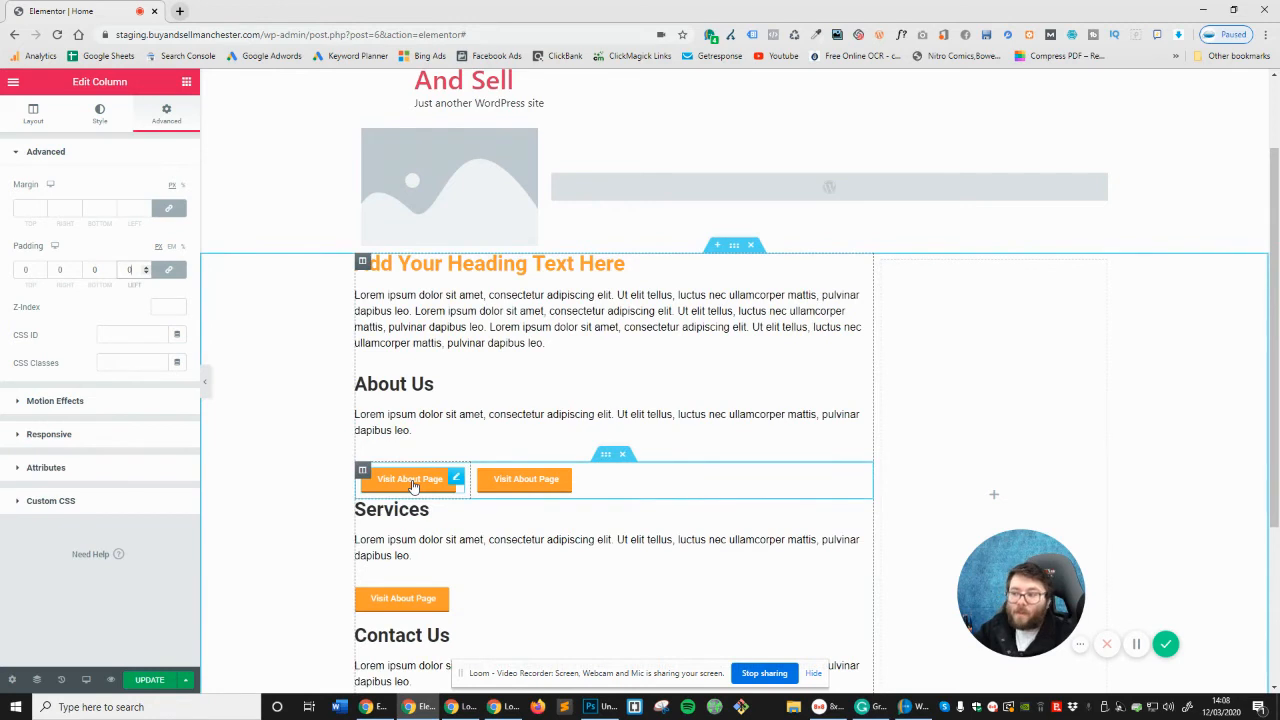
click(18, 270)
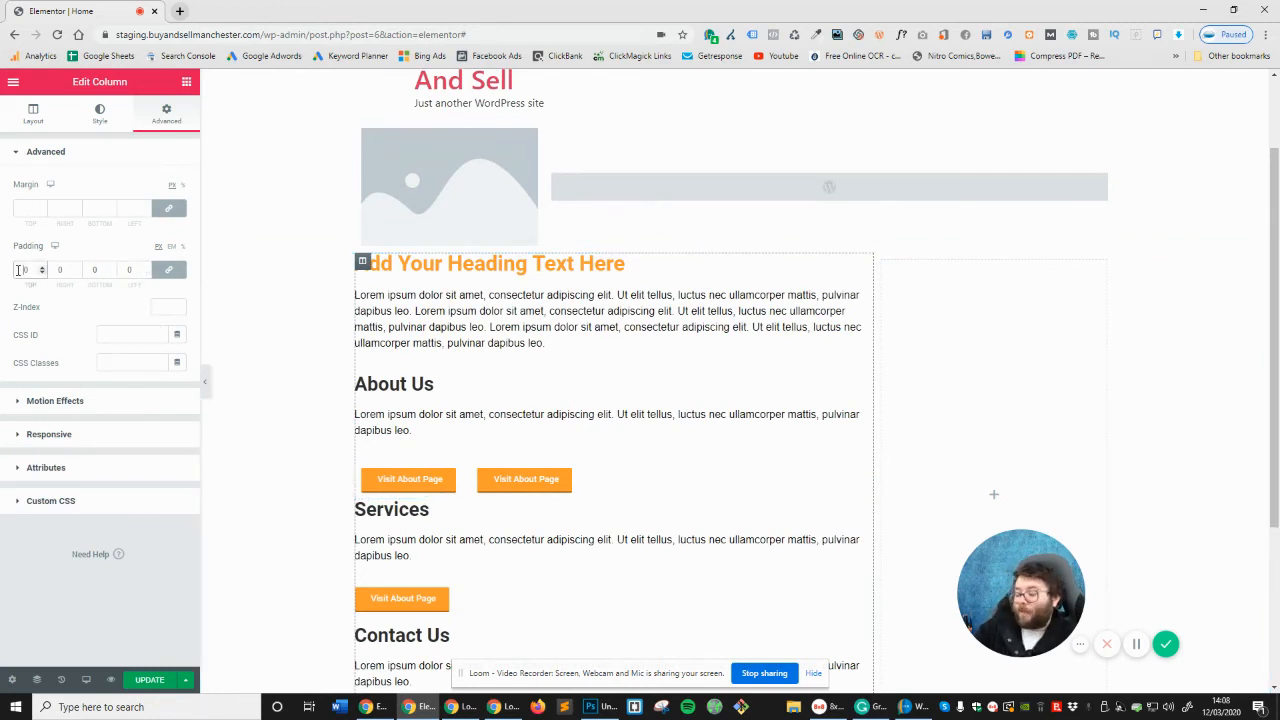
text(3)
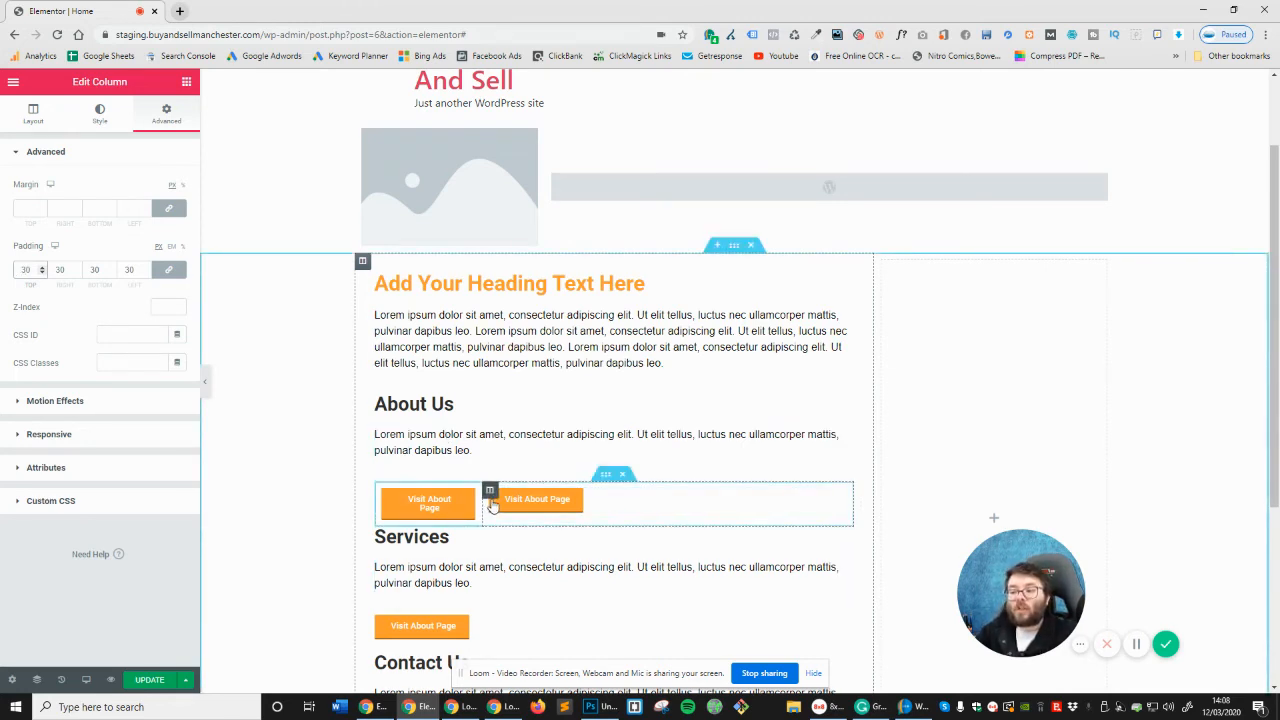
Widen the About Us inner section's first column to about 25% and set both inner columns' padding to 0
drag(483, 505, 493, 505)
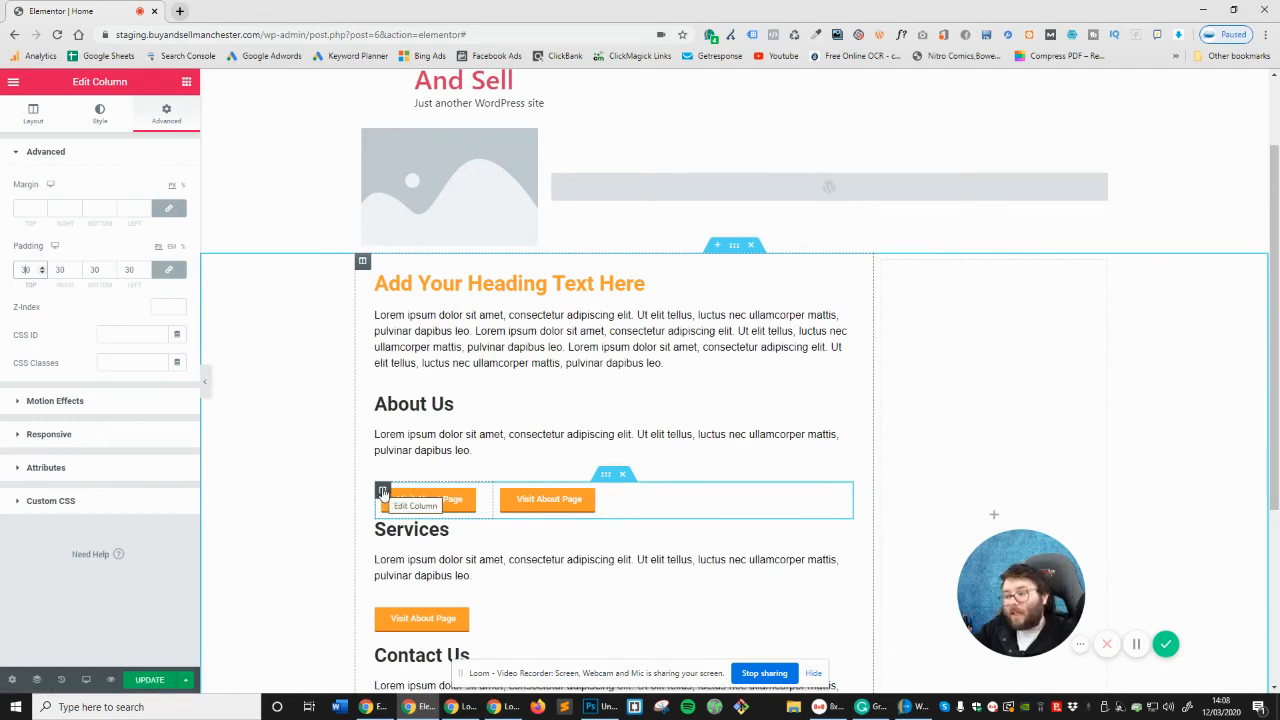
click(382, 491)
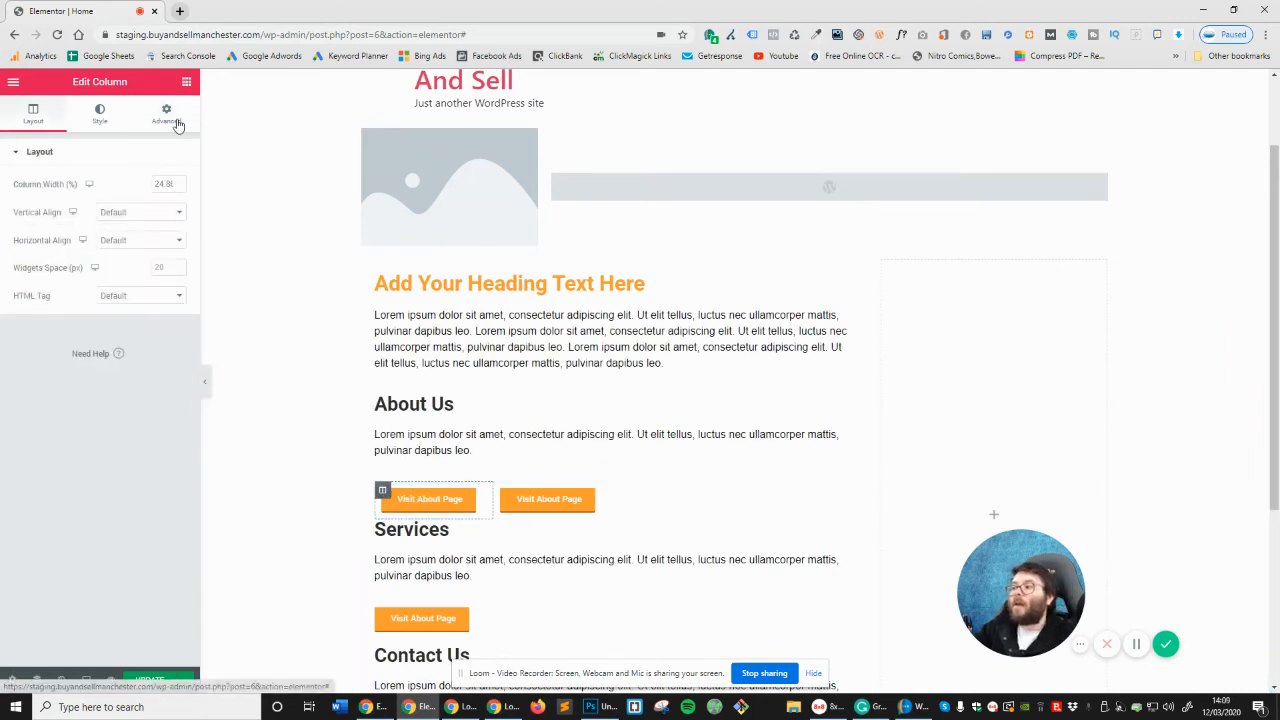
click(176, 121)
click(168, 269)
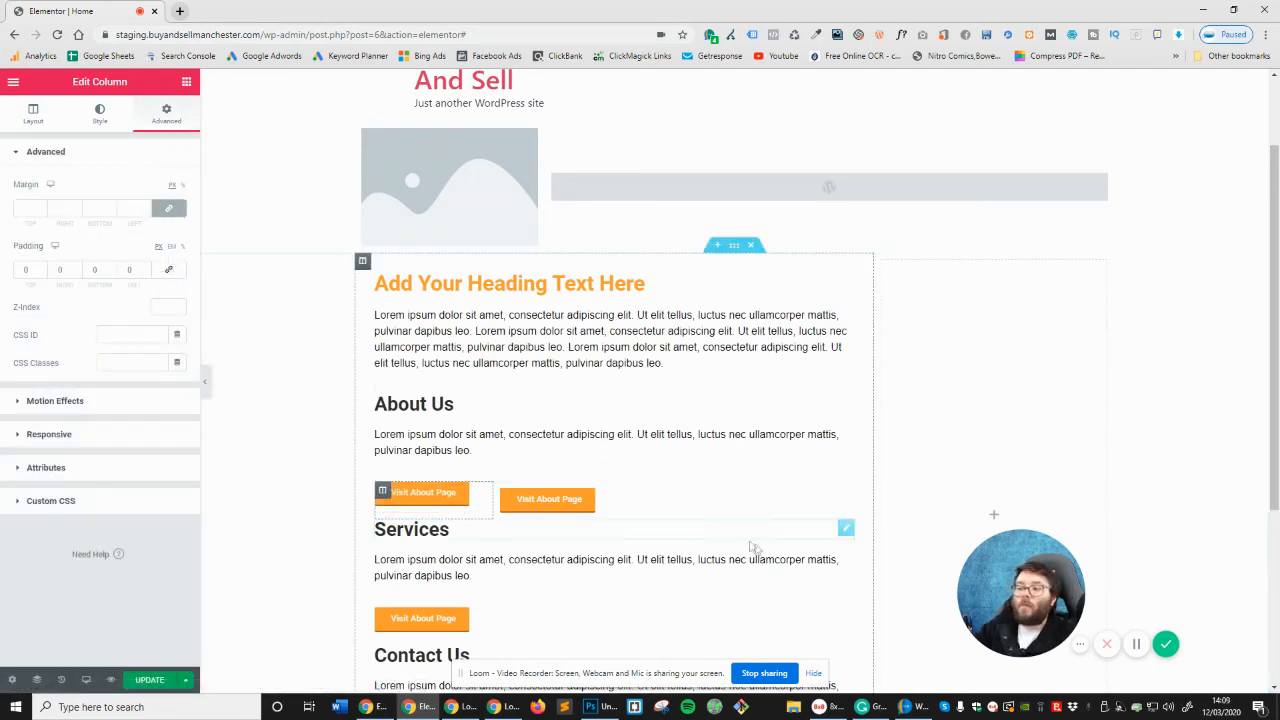
click(501, 493)
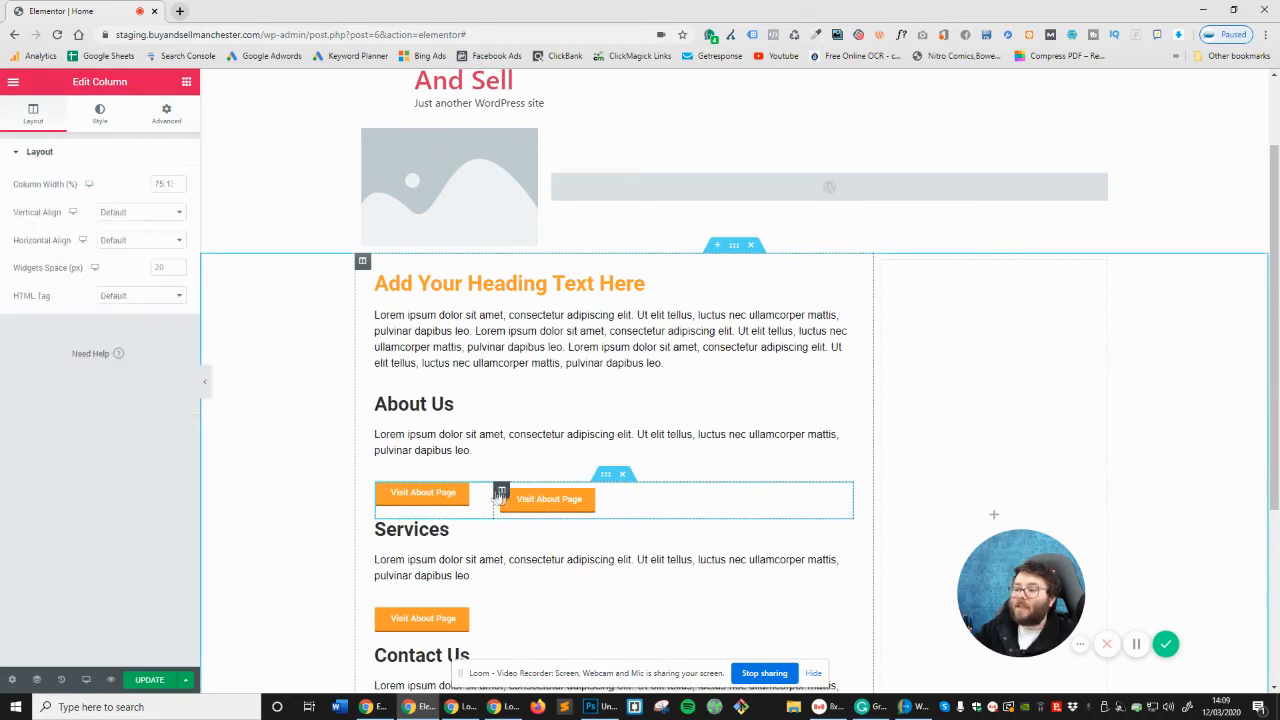
click(166, 113)
click(169, 269)
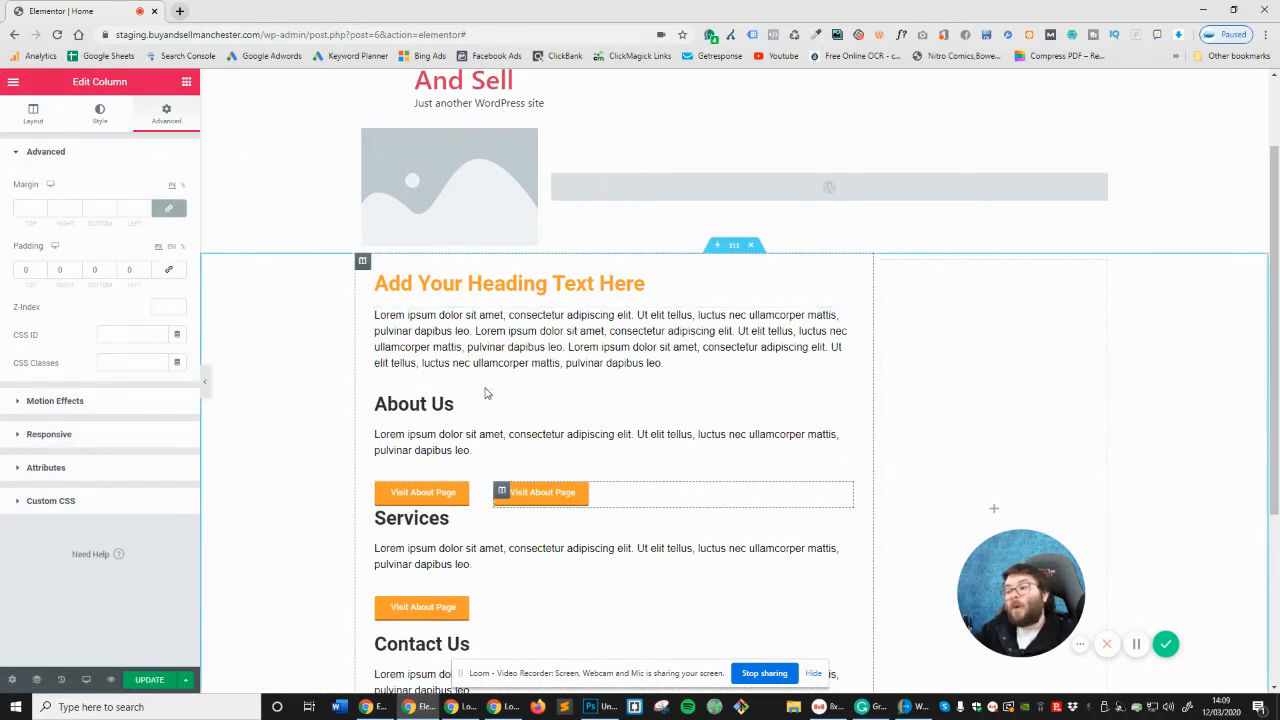
Narrow the inner section's first column slightly so the two About Us buttons sit closer together
right_click(502, 492)
click(540, 569)
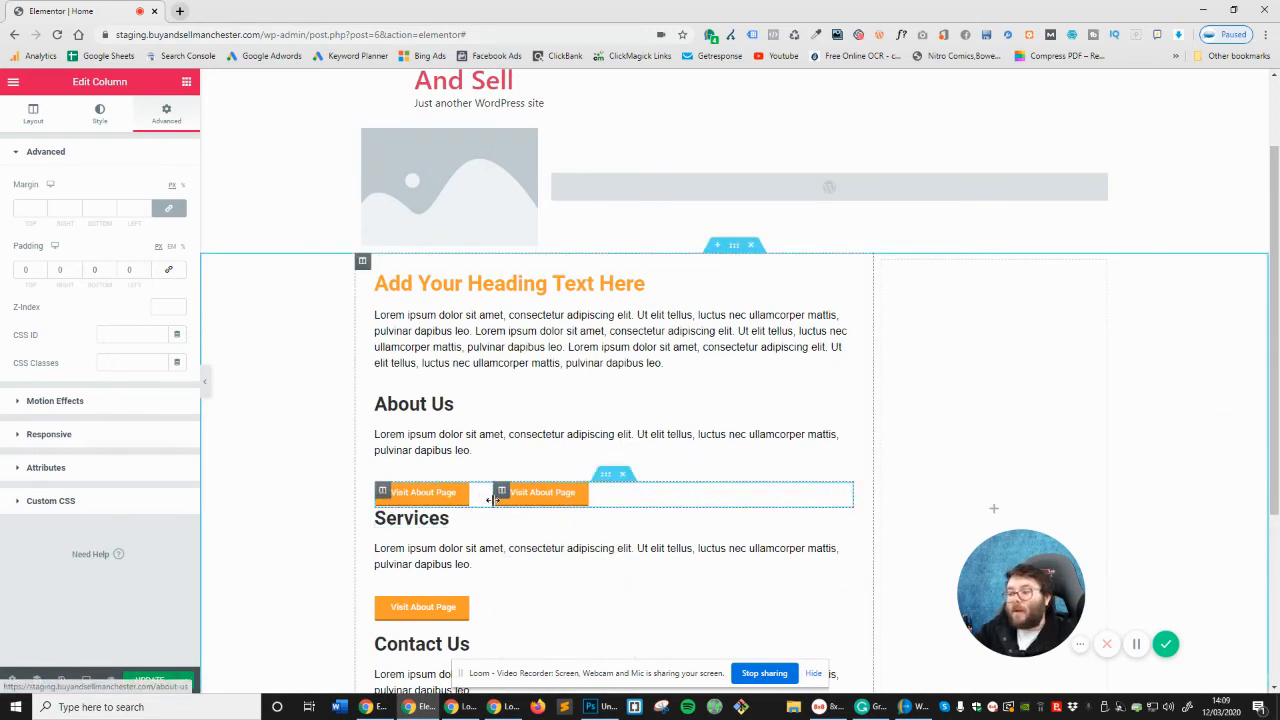
drag(495, 505, 485, 505)
scroll(580, 429, down, 2)
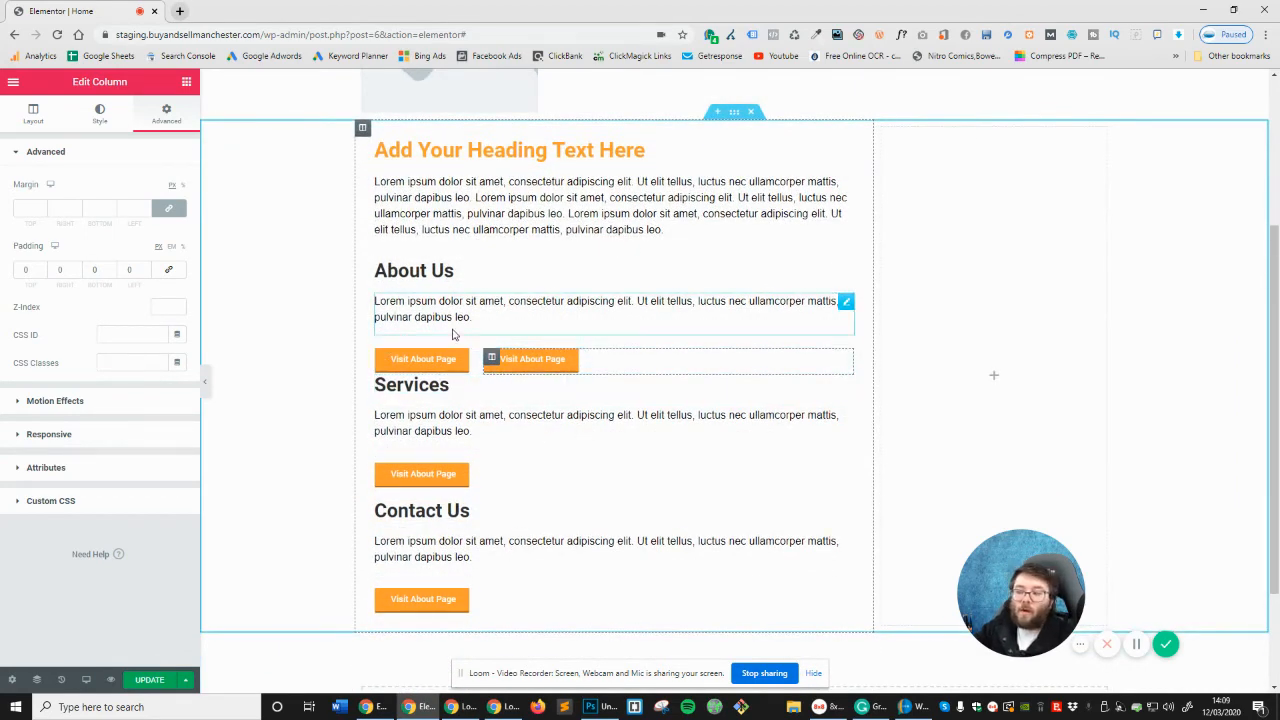
scroll(451, 294, up, 2)
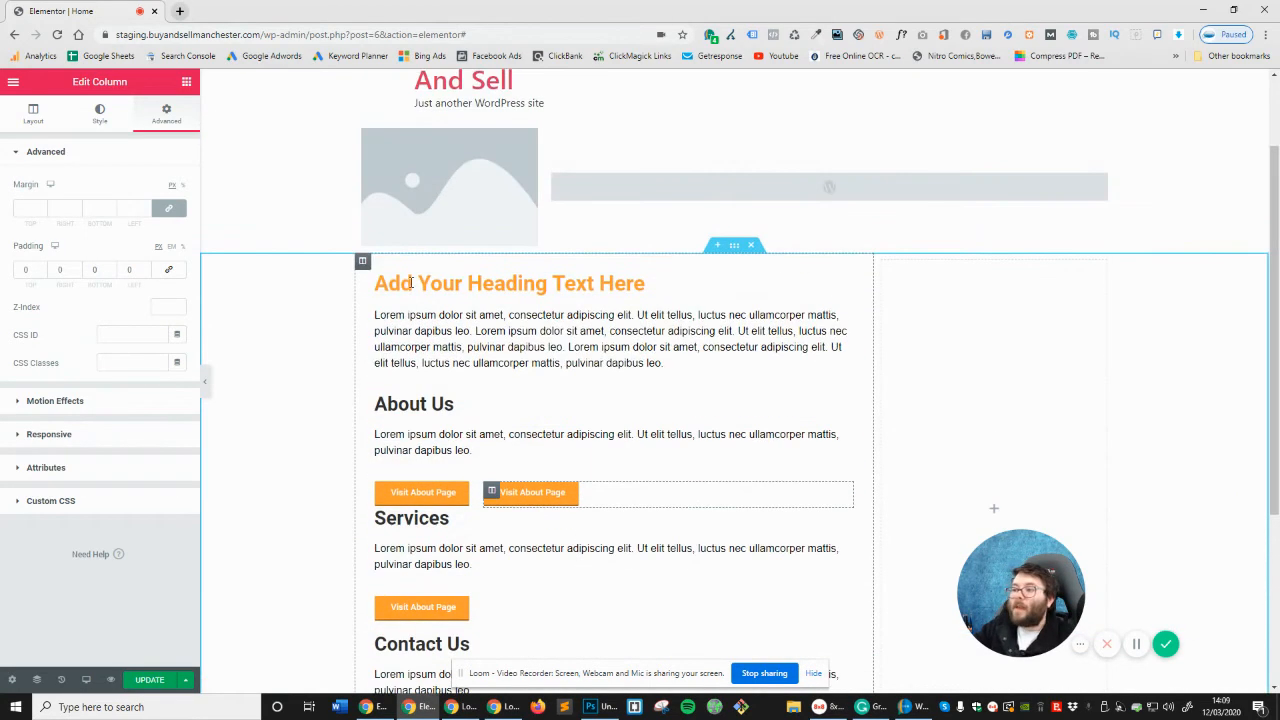
Set the information column's widget spacing to 10 px
click(363, 261)
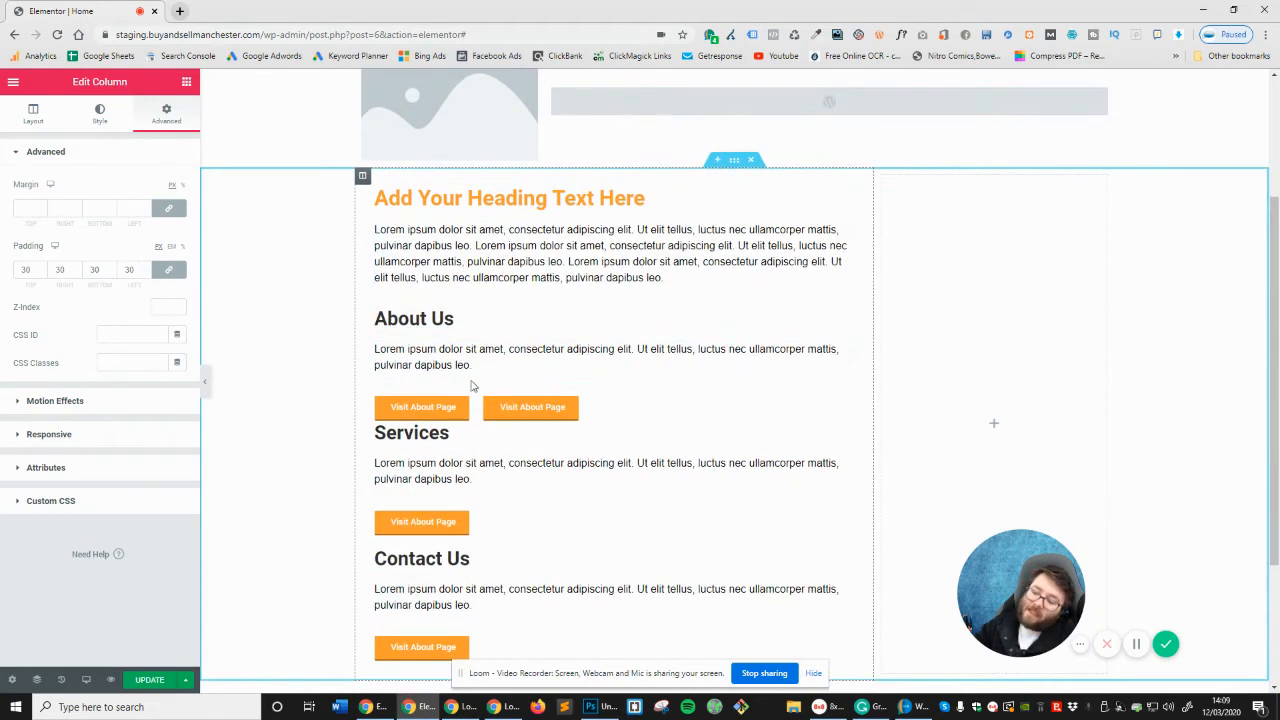
scroll(471, 387, down, 1)
scroll(486, 451, down, 2)
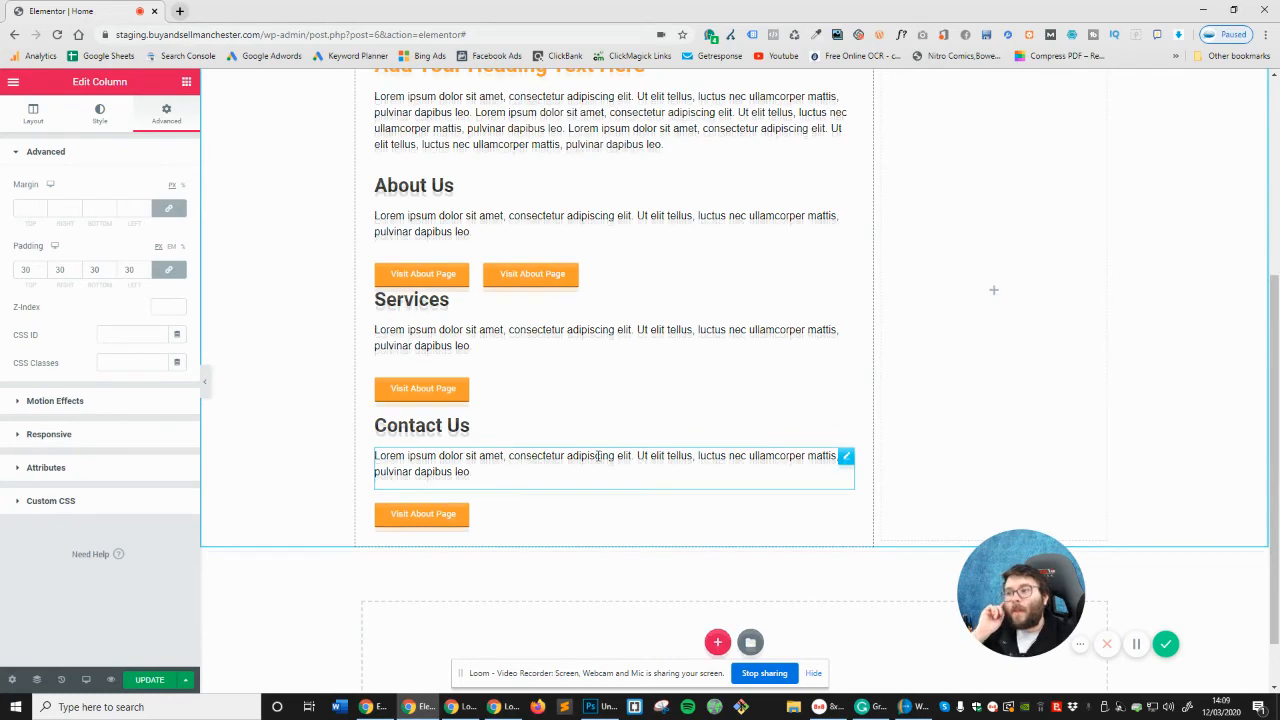
scroll(597, 455, up, 2)
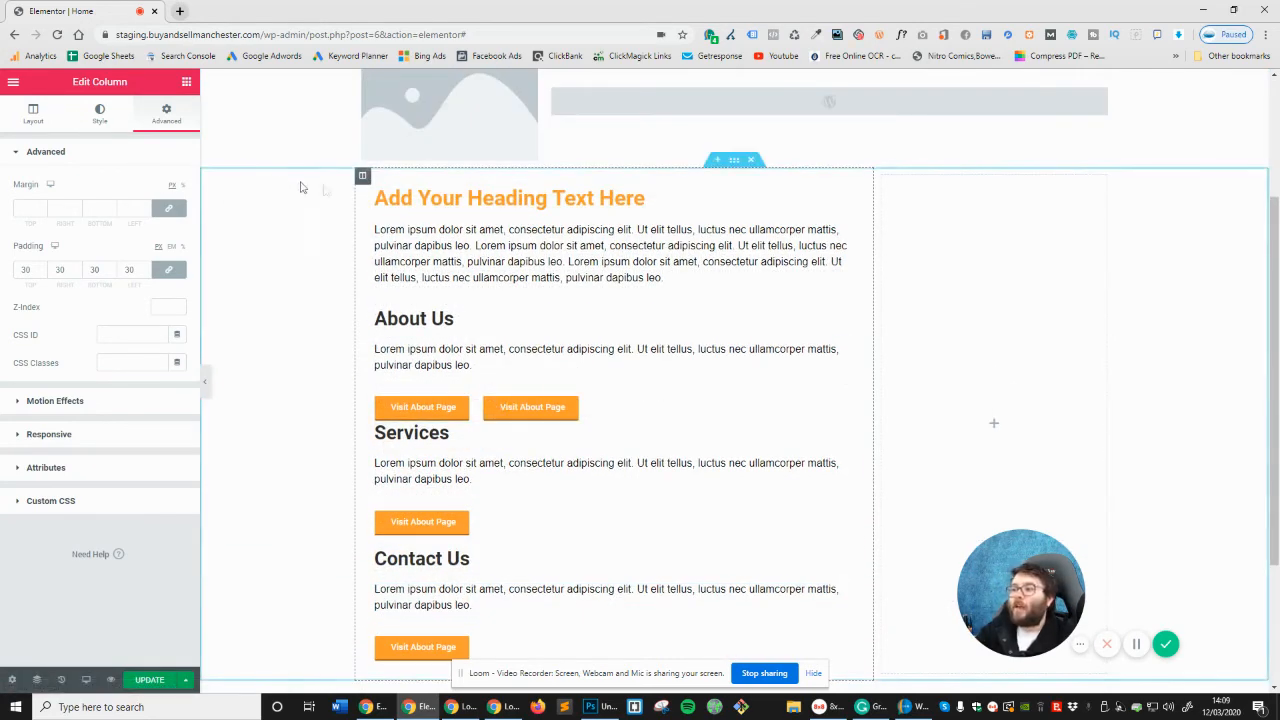
click(40, 118)
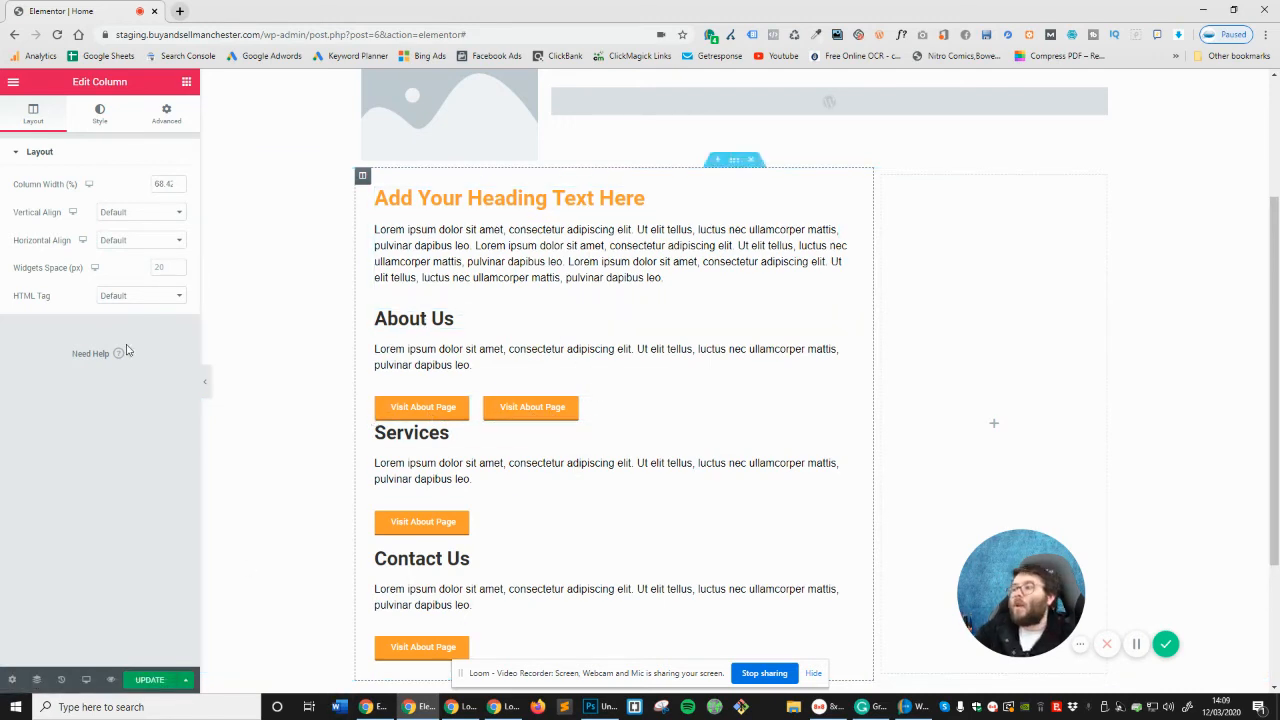
click(184, 82)
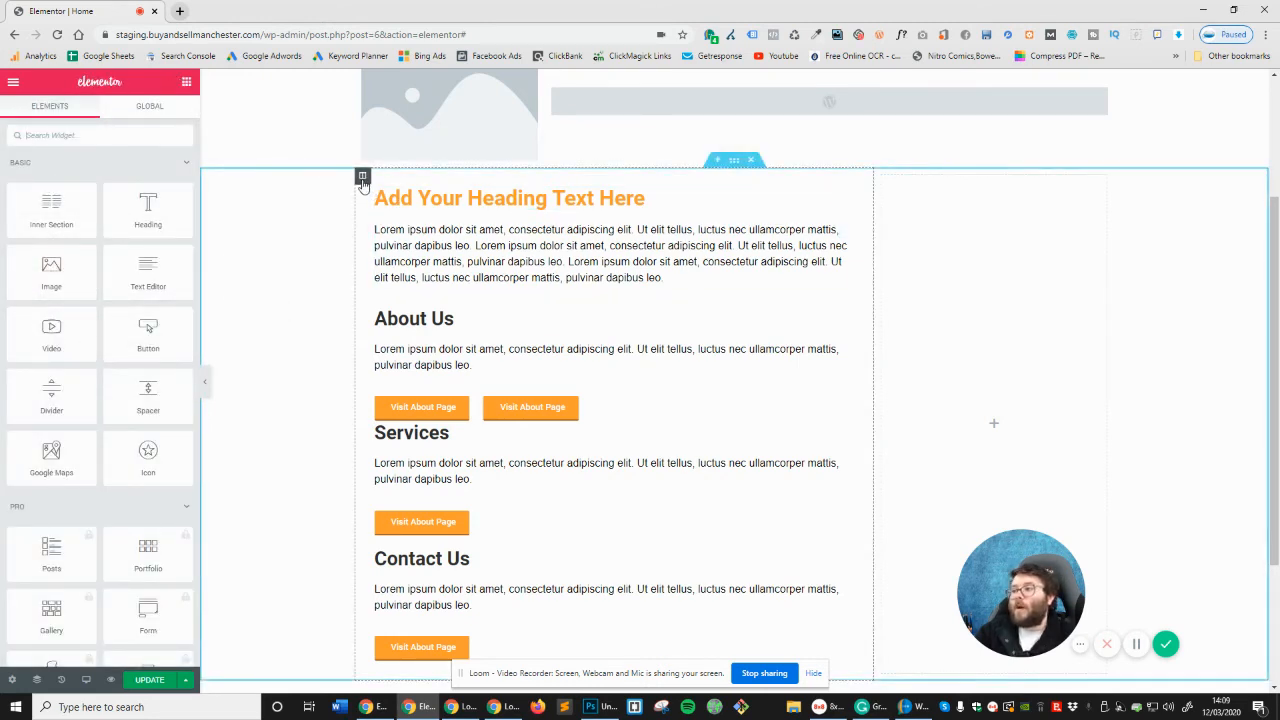
click(362, 176)
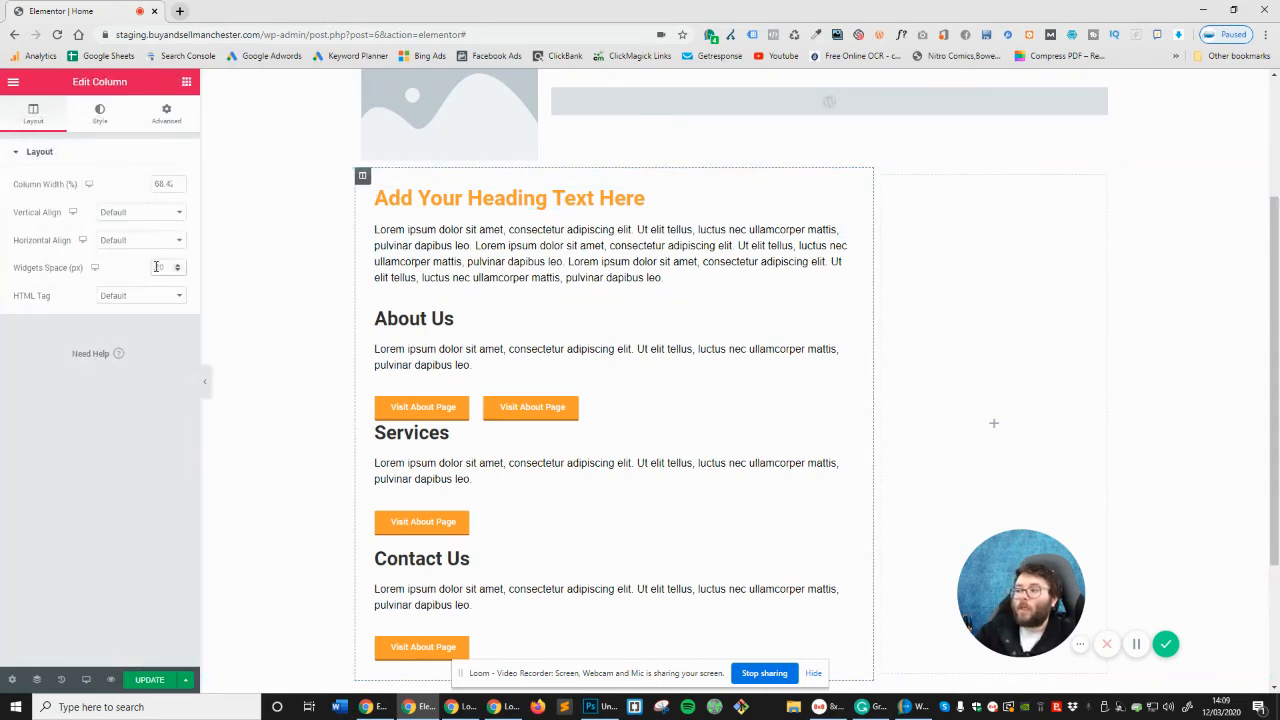
text(10)
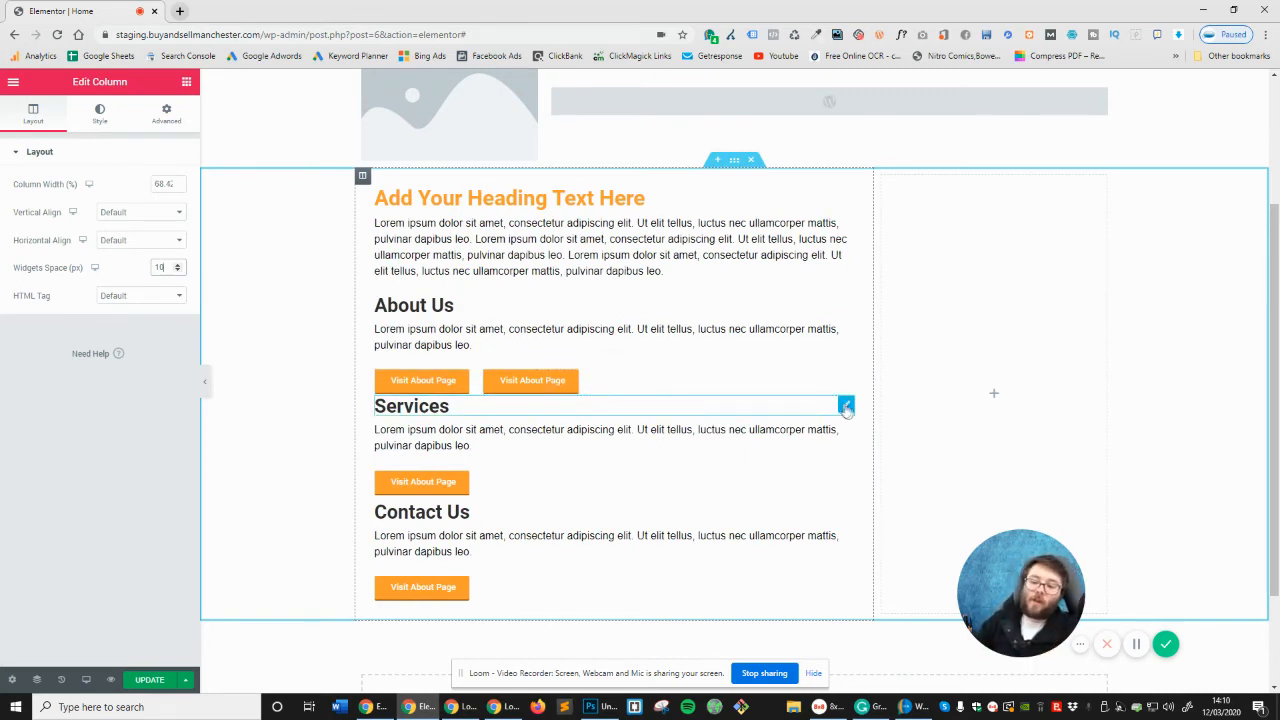
Unlink the Services heading's margins and set only its top margin to 20 px
click(846, 406)
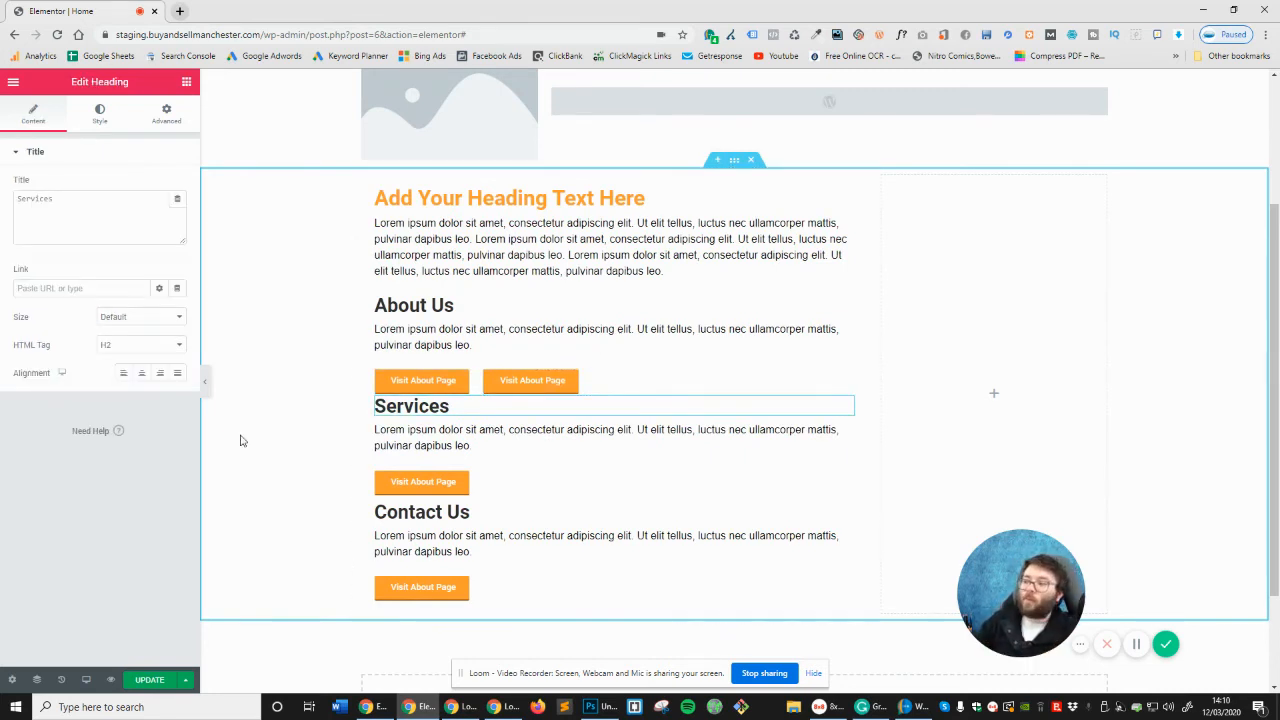
click(190, 118)
click(168, 210)
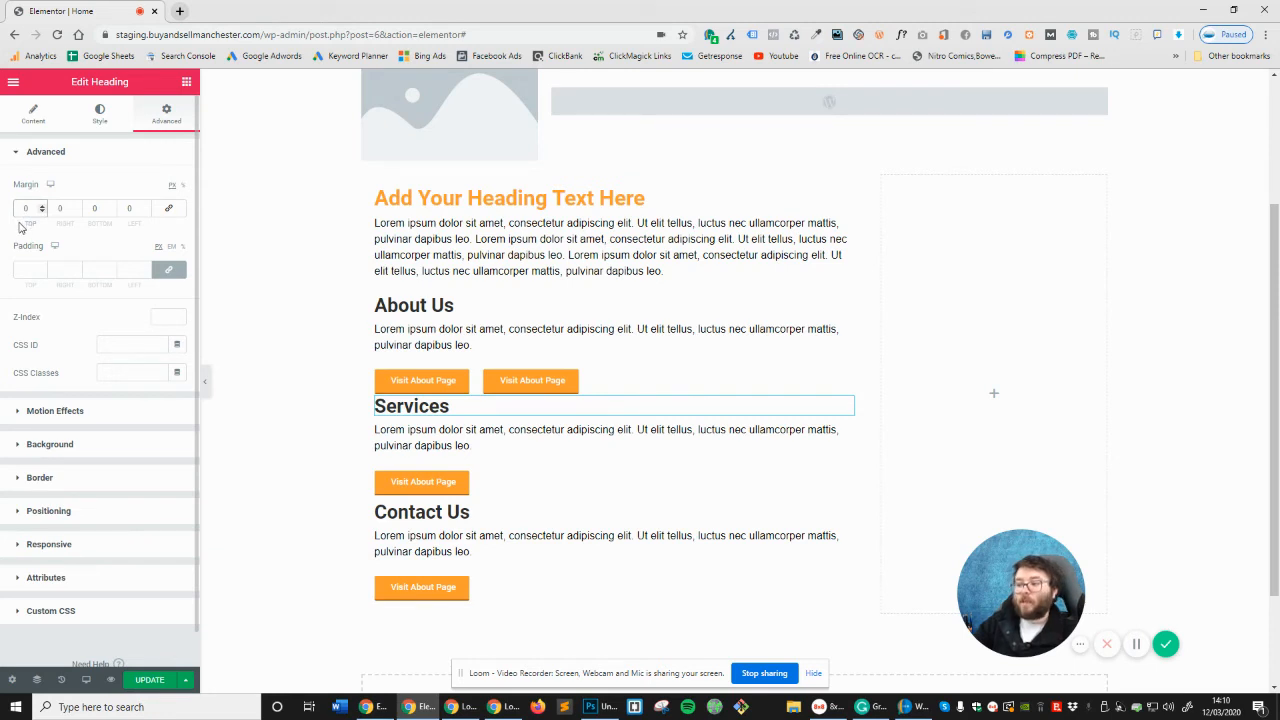
text(2)
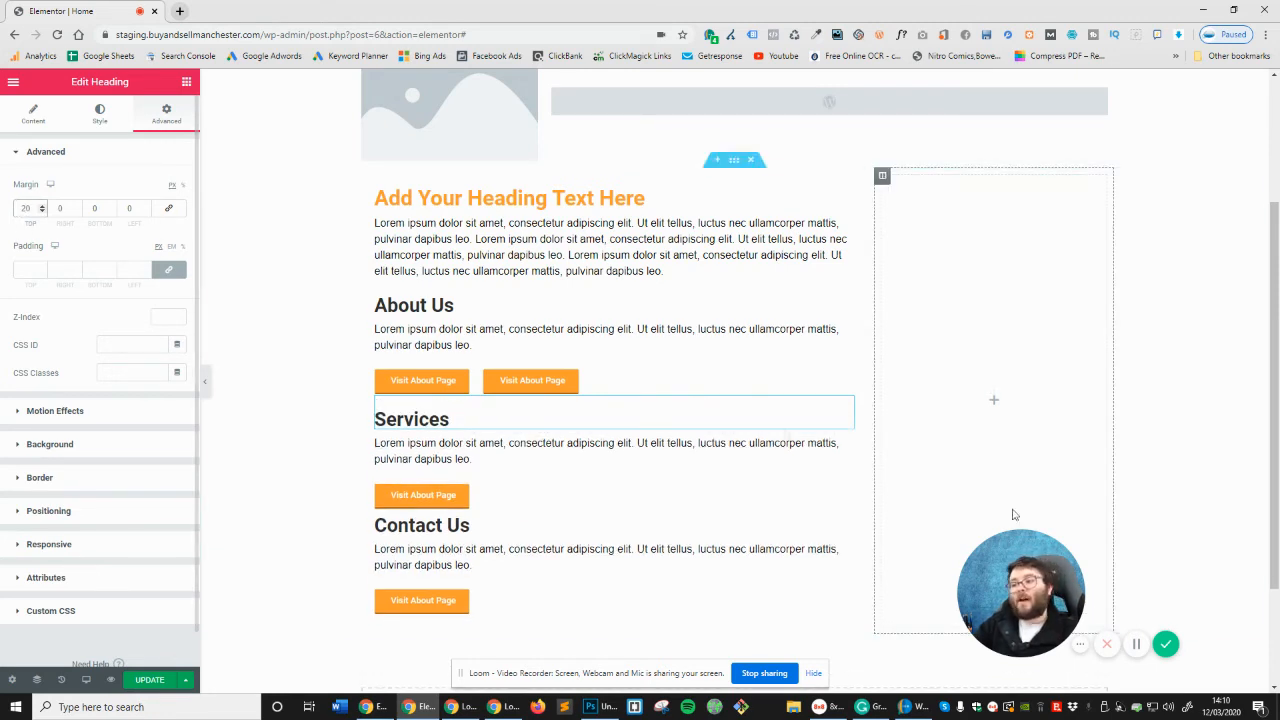
Copy the Services heading and paste its style onto the Contact Us heading
right_click(853, 410)
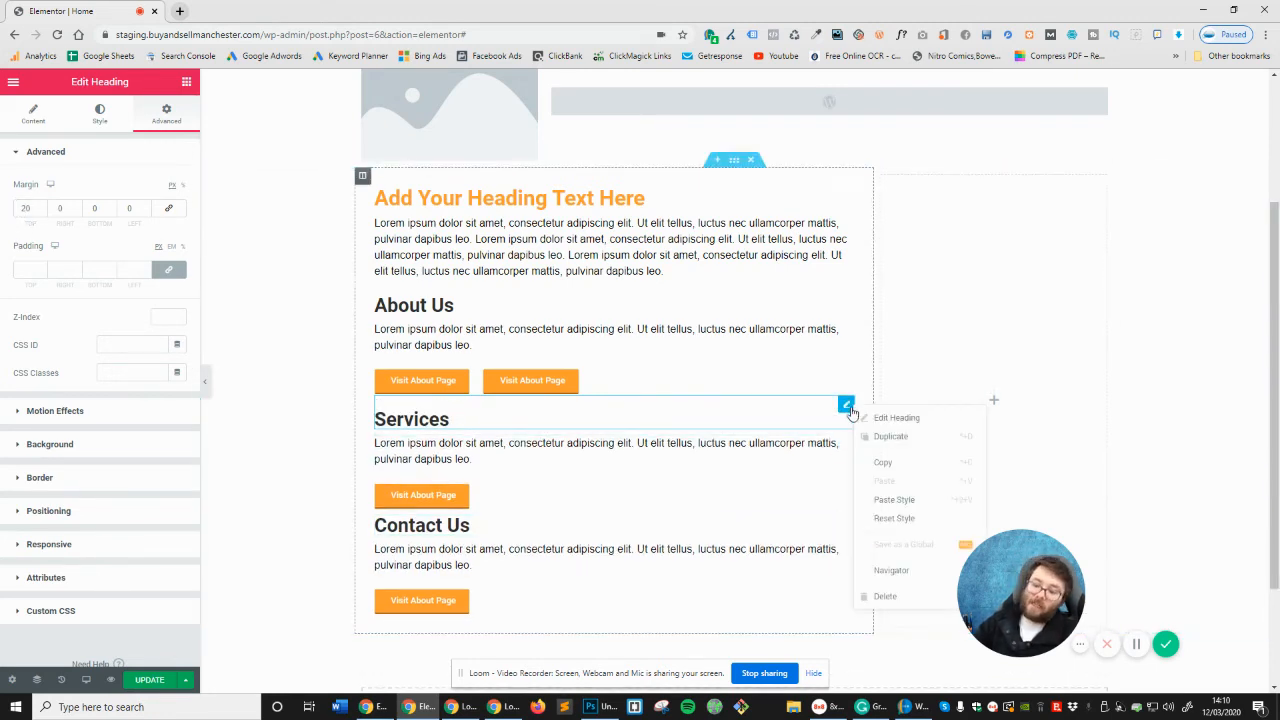
click(886, 458)
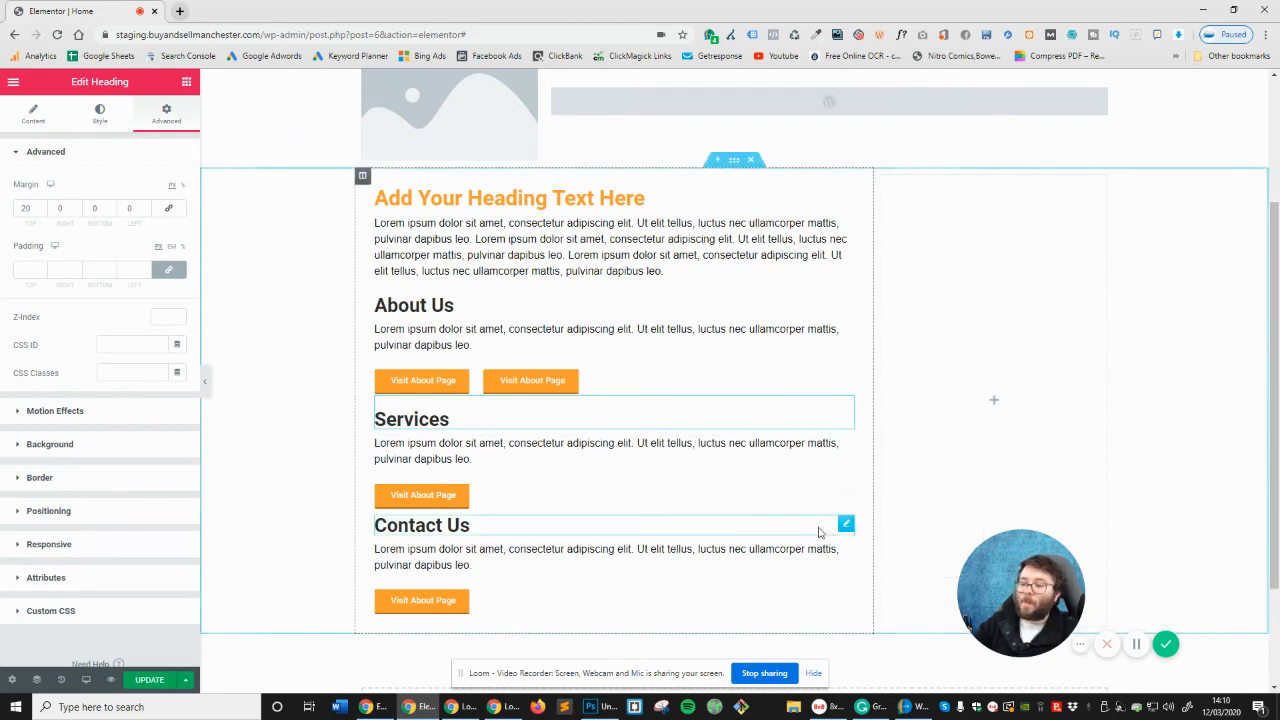
right_click(847, 521)
click(879, 586)
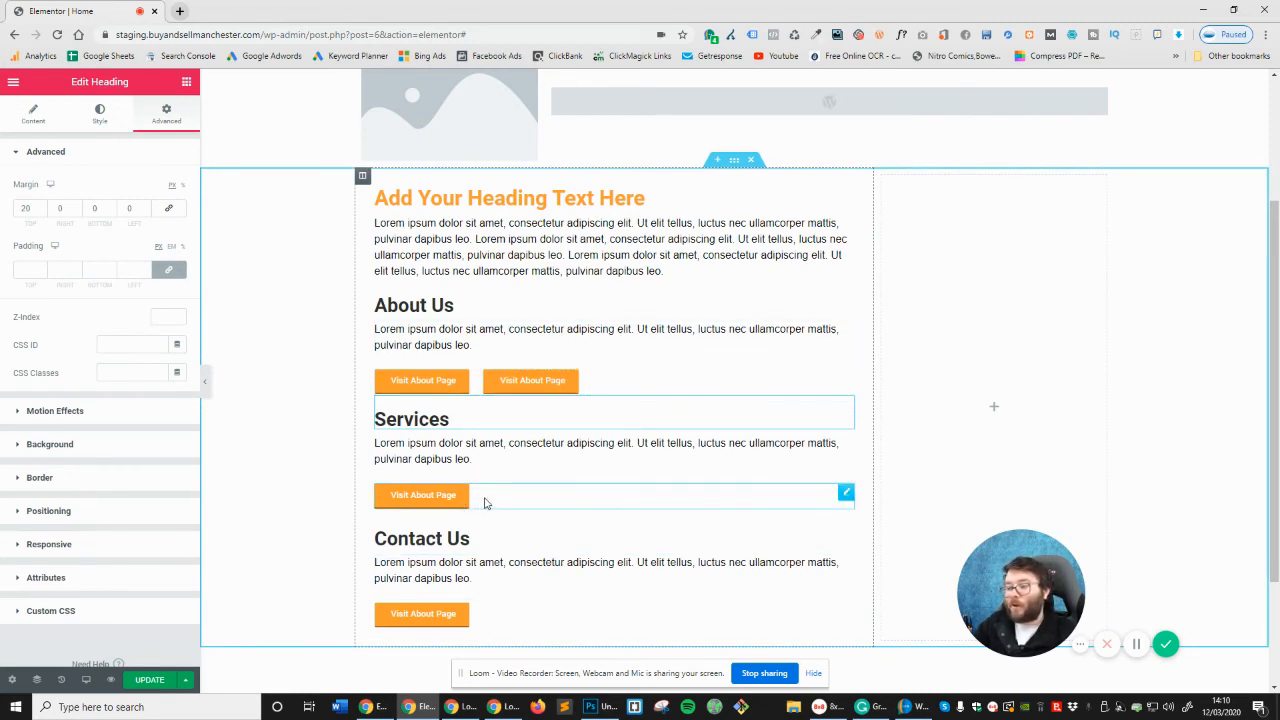
Duplicate the About Us button pair's inner section below the Services paragraph and delete the single Services button
right_click(606, 373)
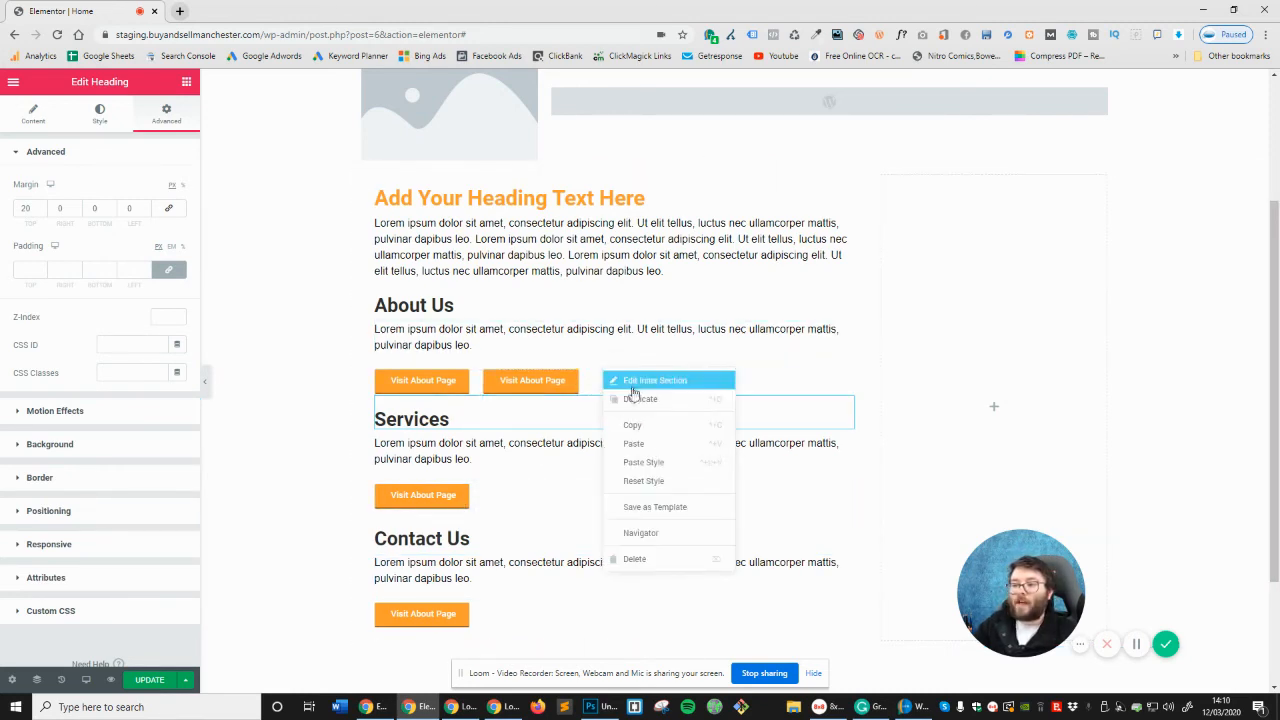
click(634, 401)
drag(610, 396, 535, 490)
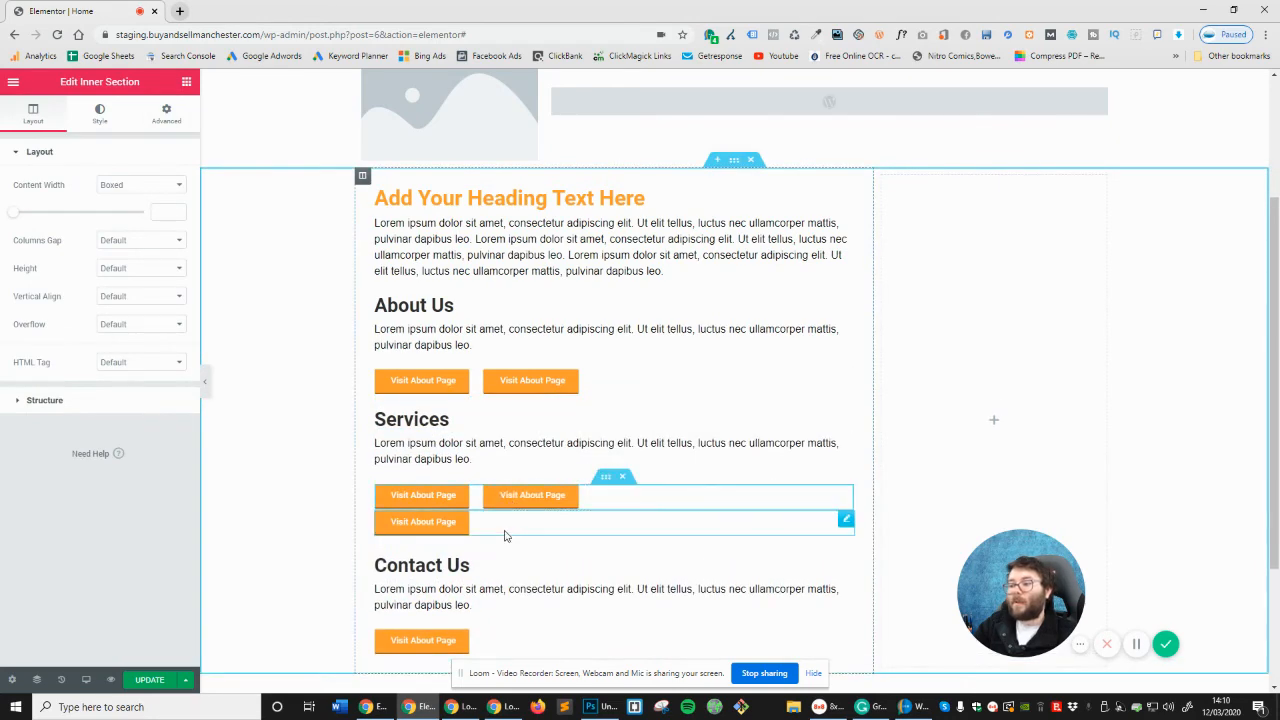
right_click(508, 494)
scroll(603, 477, down, 1)
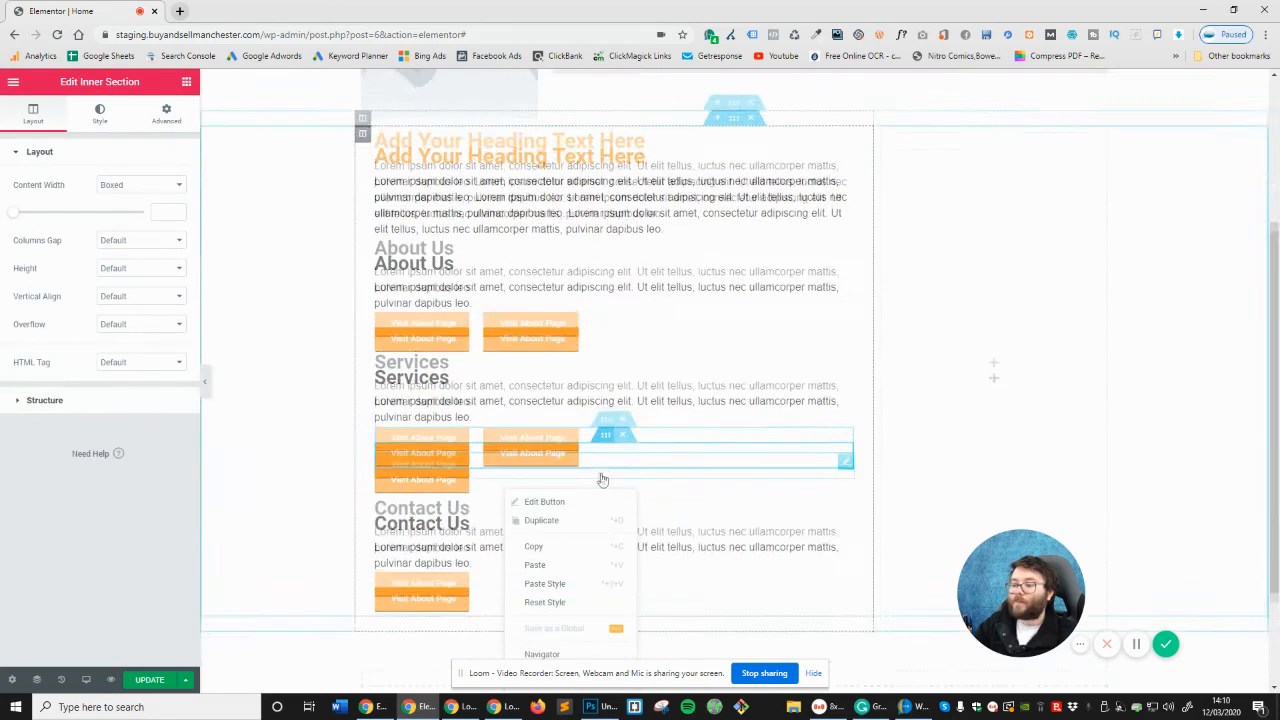
click(816, 678)
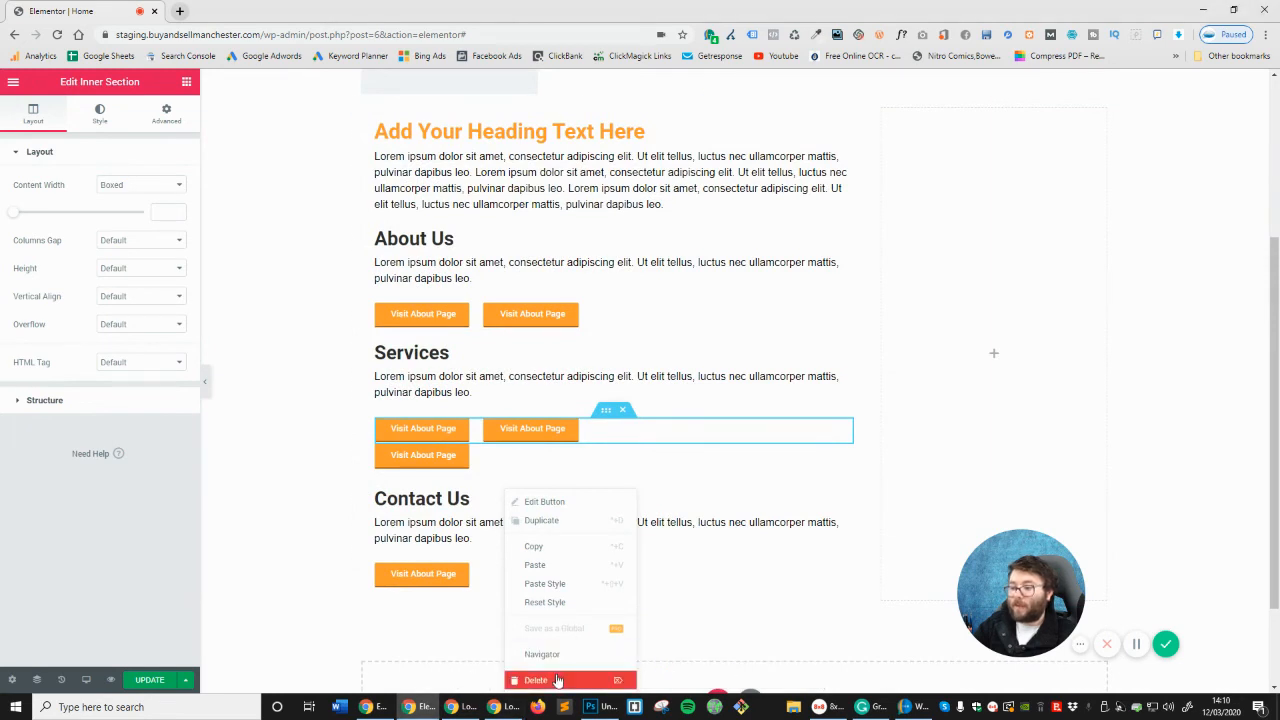
click(598, 676)
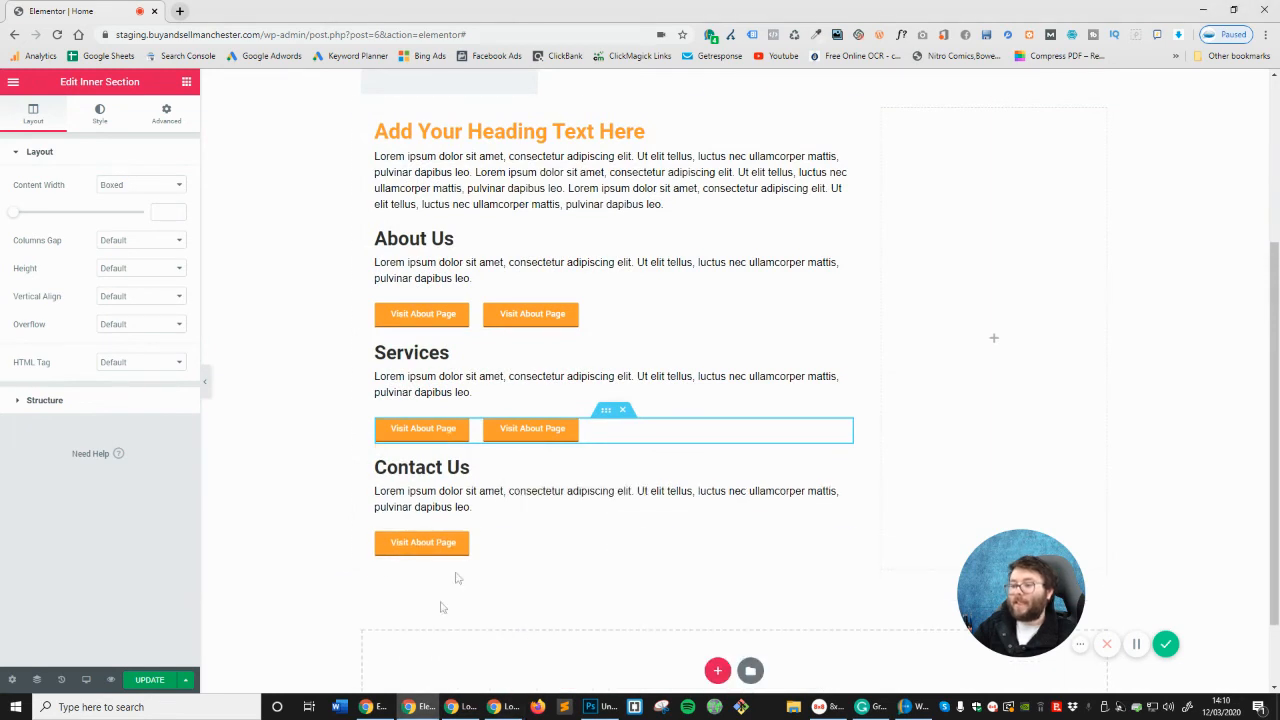
Duplicate the Services button pair's inner section below the Contact Us paragraph and delete the single button beneath it
right_click(606, 411)
drag(607, 440, 562, 577)
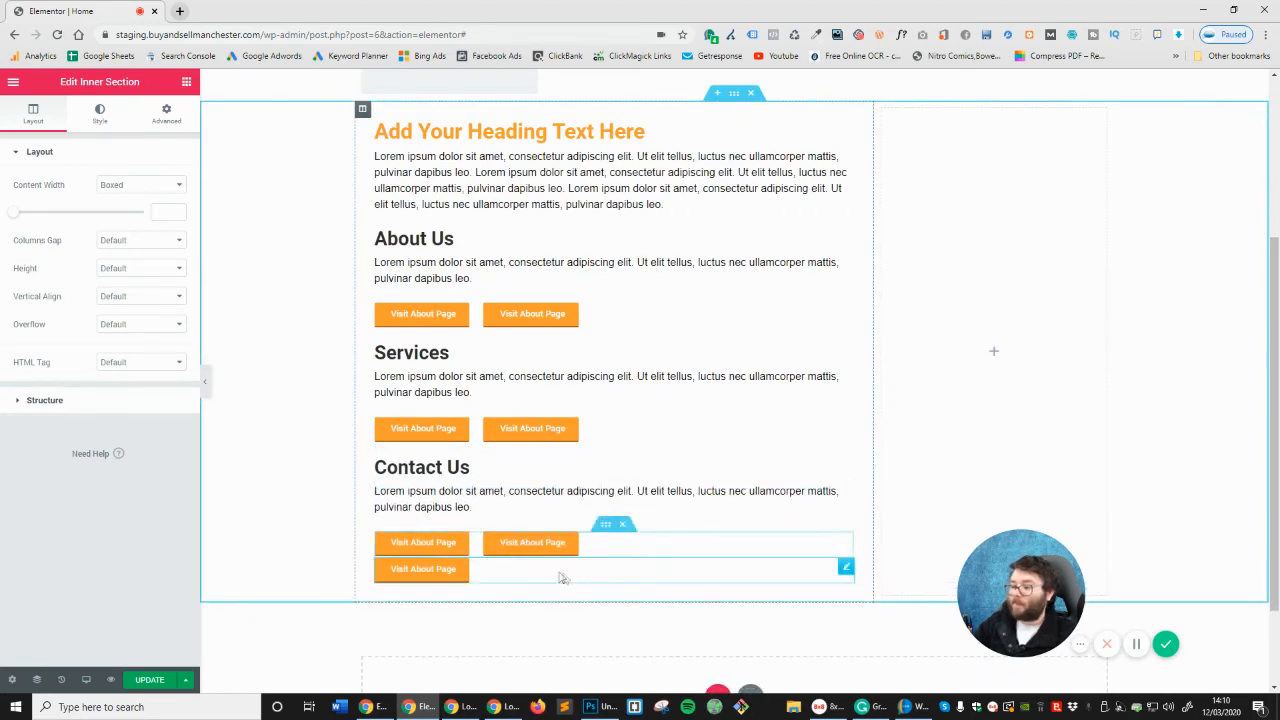
right_click(560, 578)
click(591, 681)
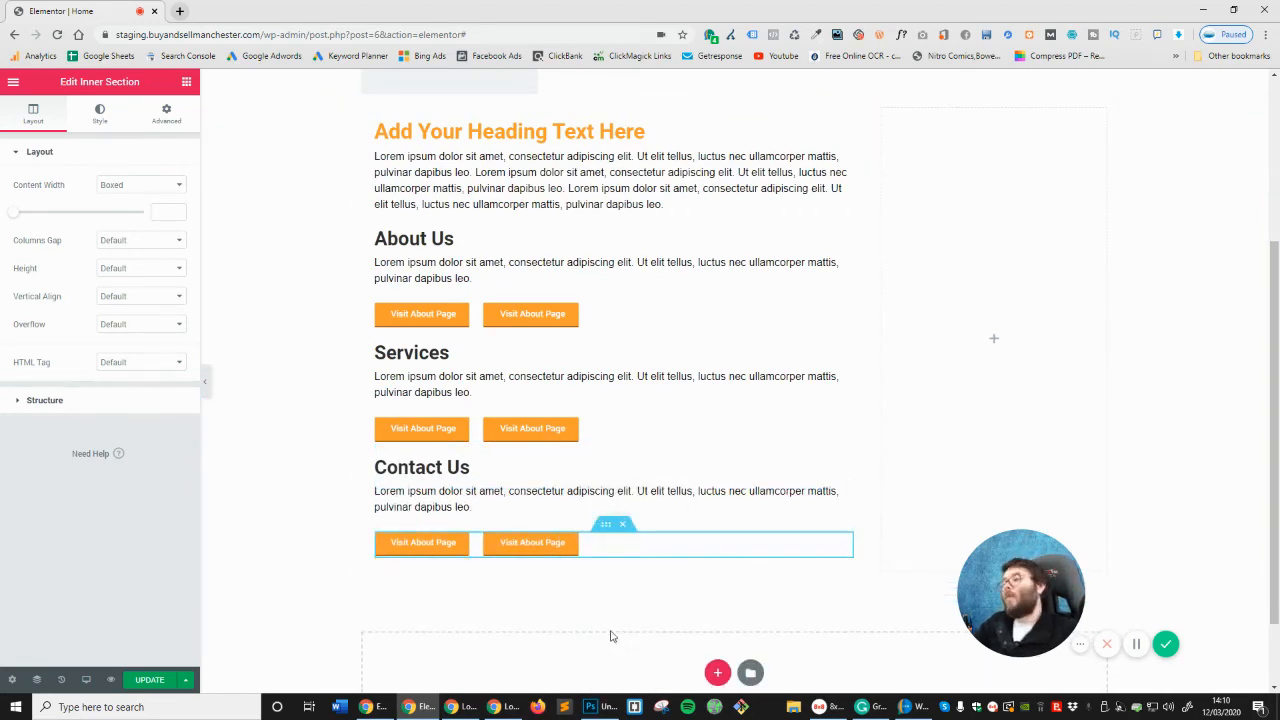
Add a third column to the About Us button row and place a duplicate of the orange button in it
scroll(612, 636, up, 1)
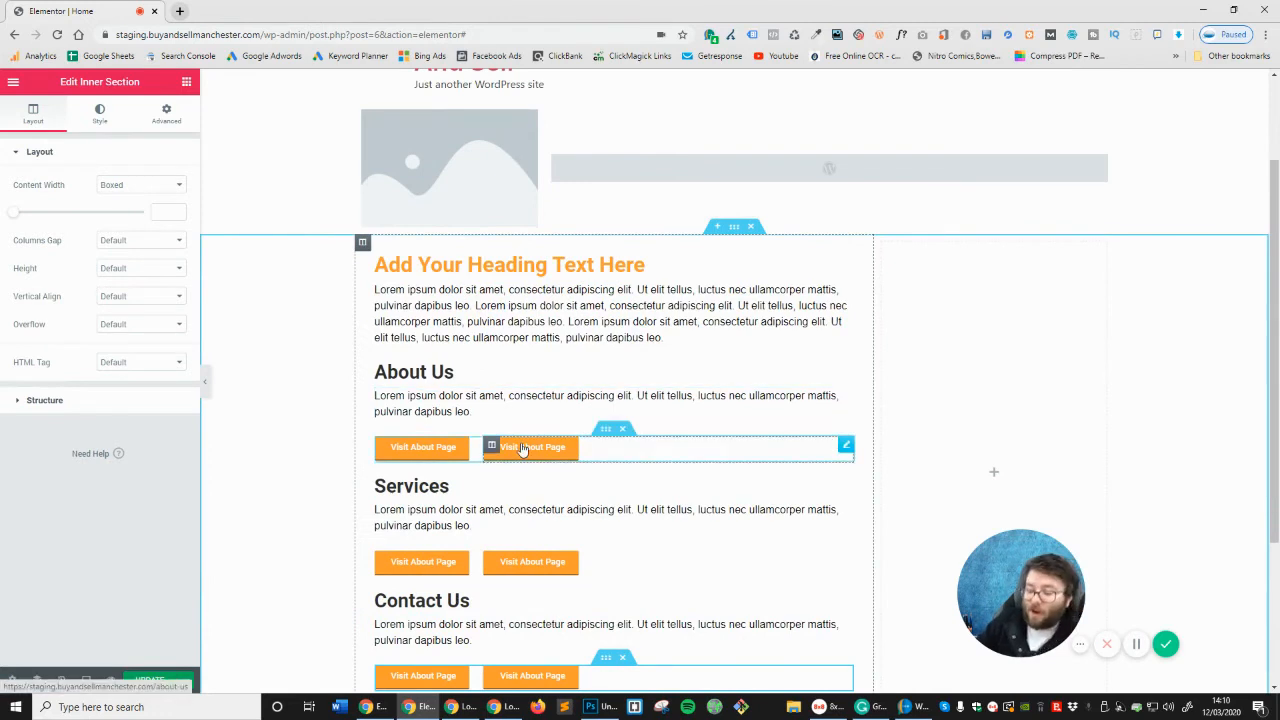
right_click(492, 446)
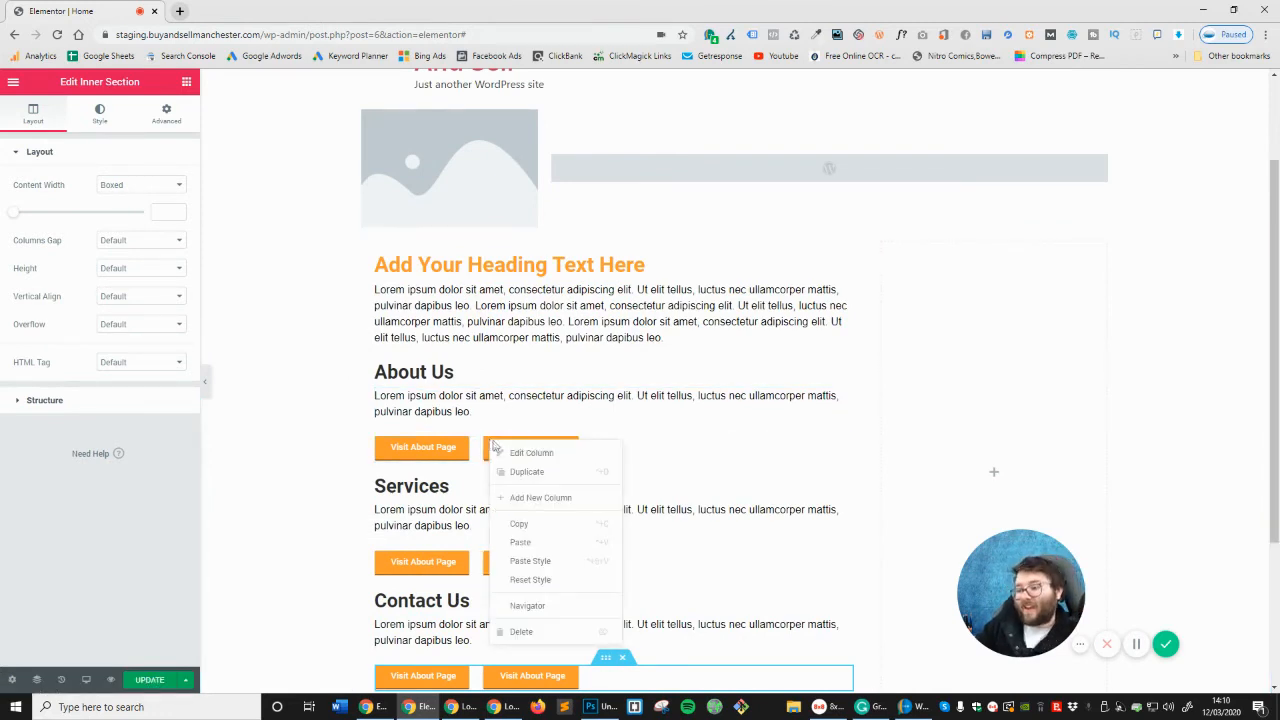
click(540, 498)
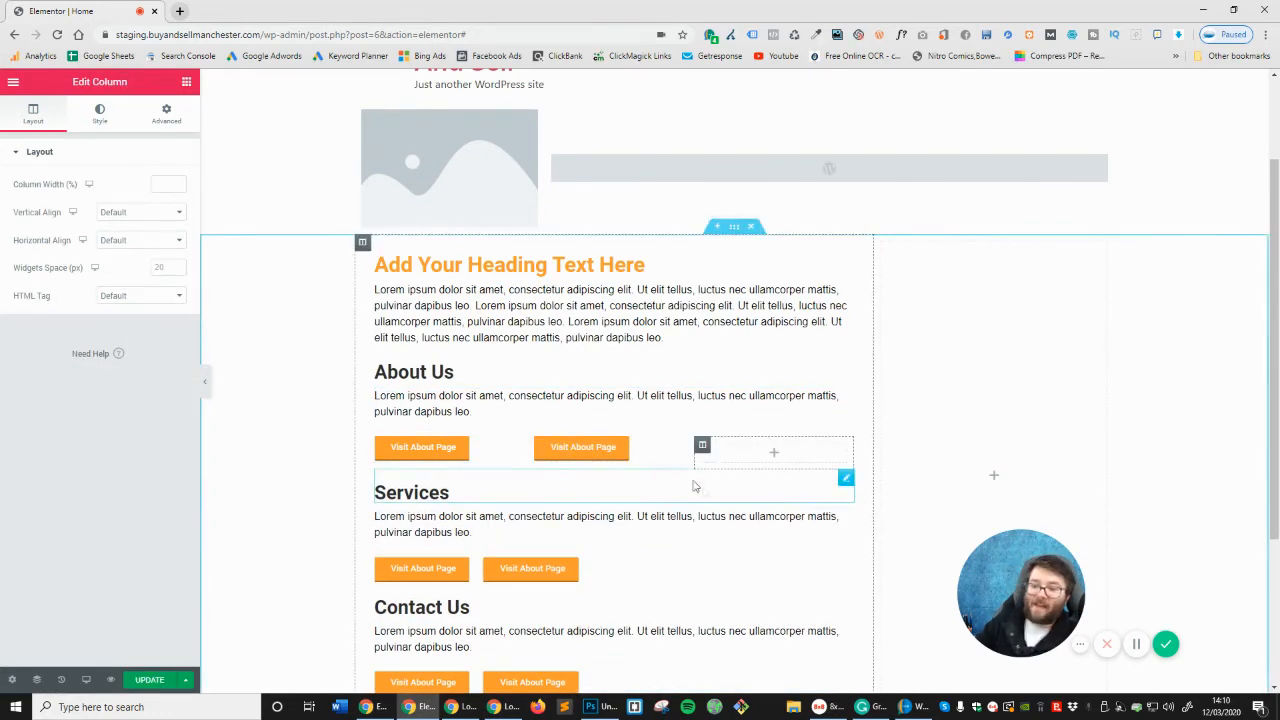
right_click(663, 452)
click(671, 479)
drag(600, 482, 745, 453)
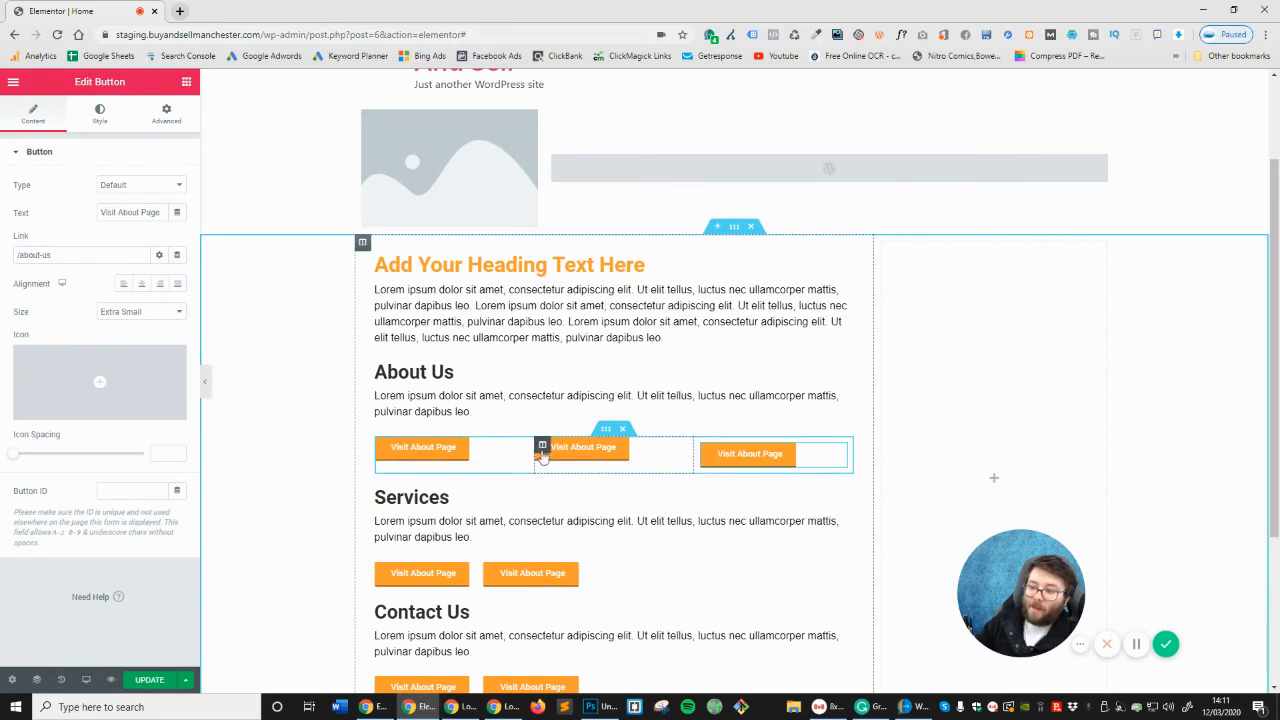
Copy the middle button column and paste its style onto the new third column in the About Us row
right_click(542, 453)
click(577, 531)
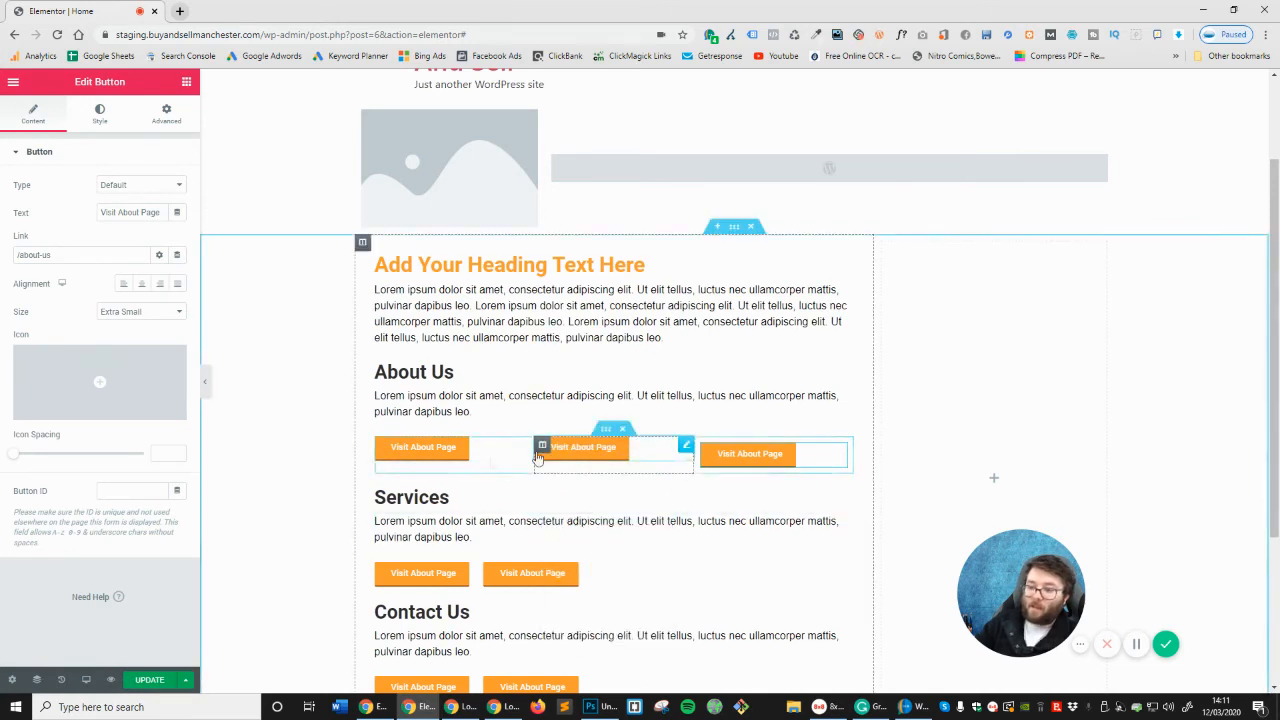
right_click(702, 445)
click(757, 563)
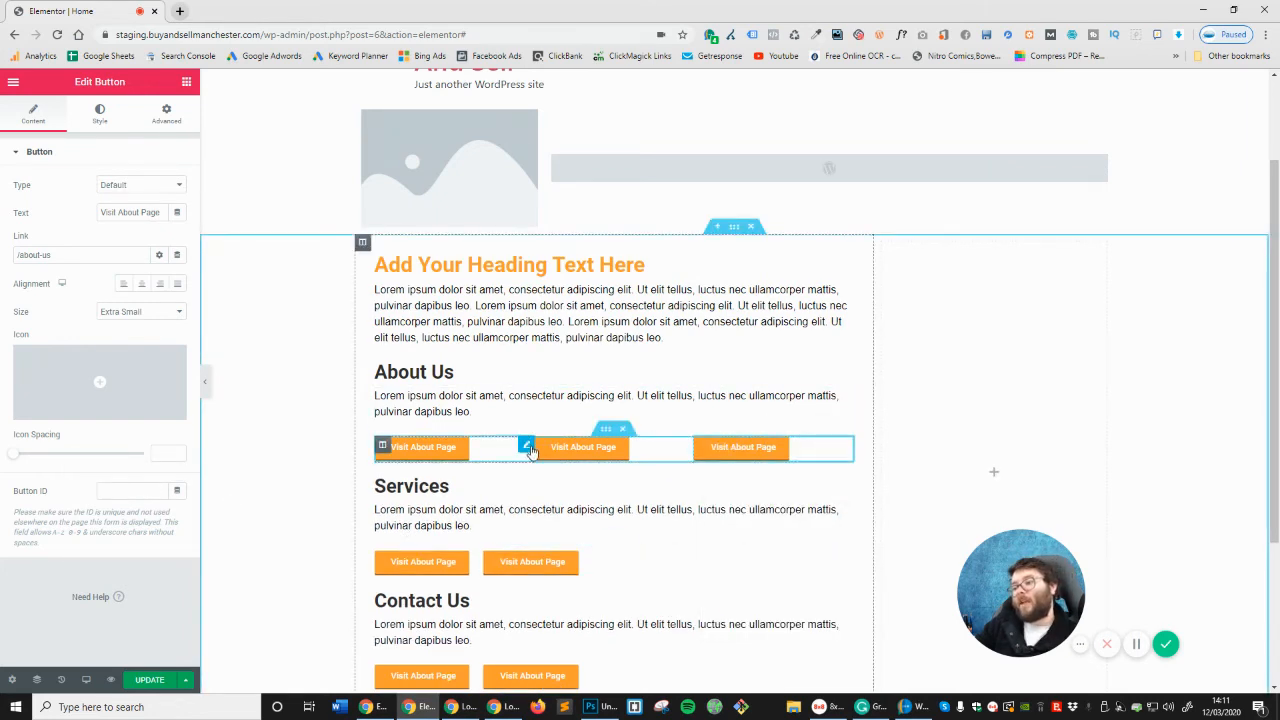
Narrow the first two About Us button columns and set the inner section's boxed content width to 680
drag(533, 453, 487, 452)
drag(688, 456, 602, 453)
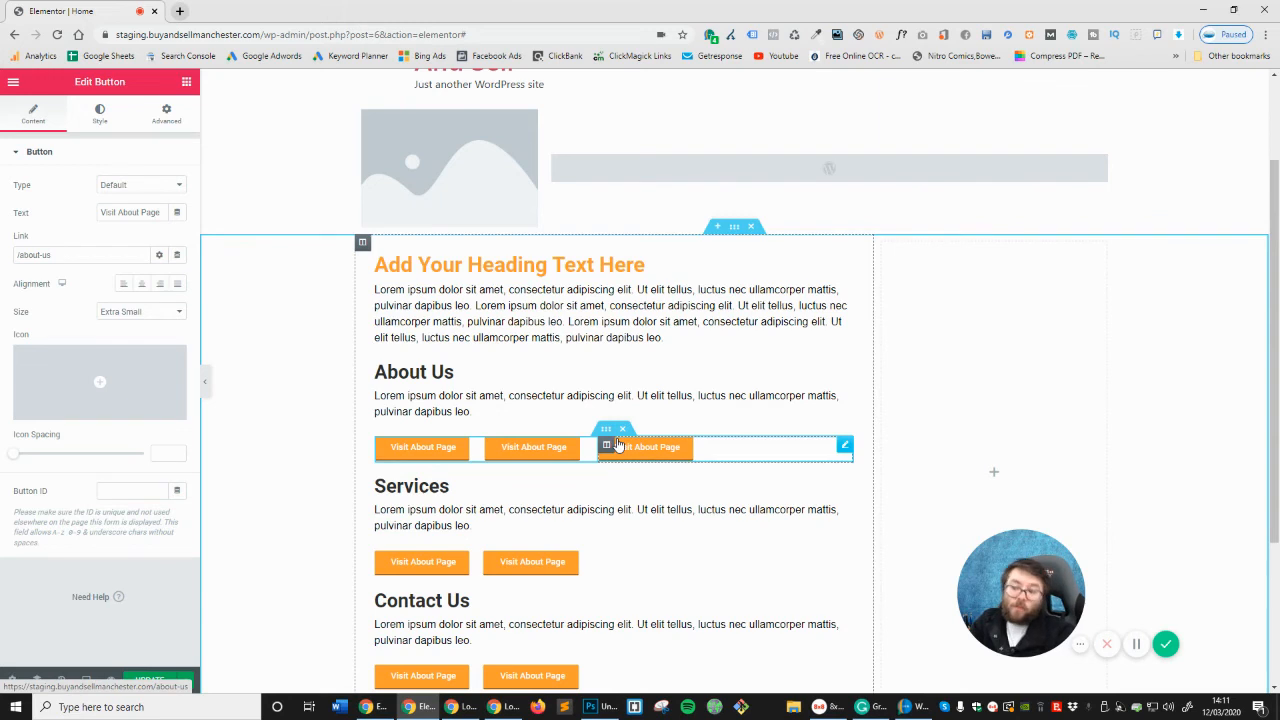
click(609, 435)
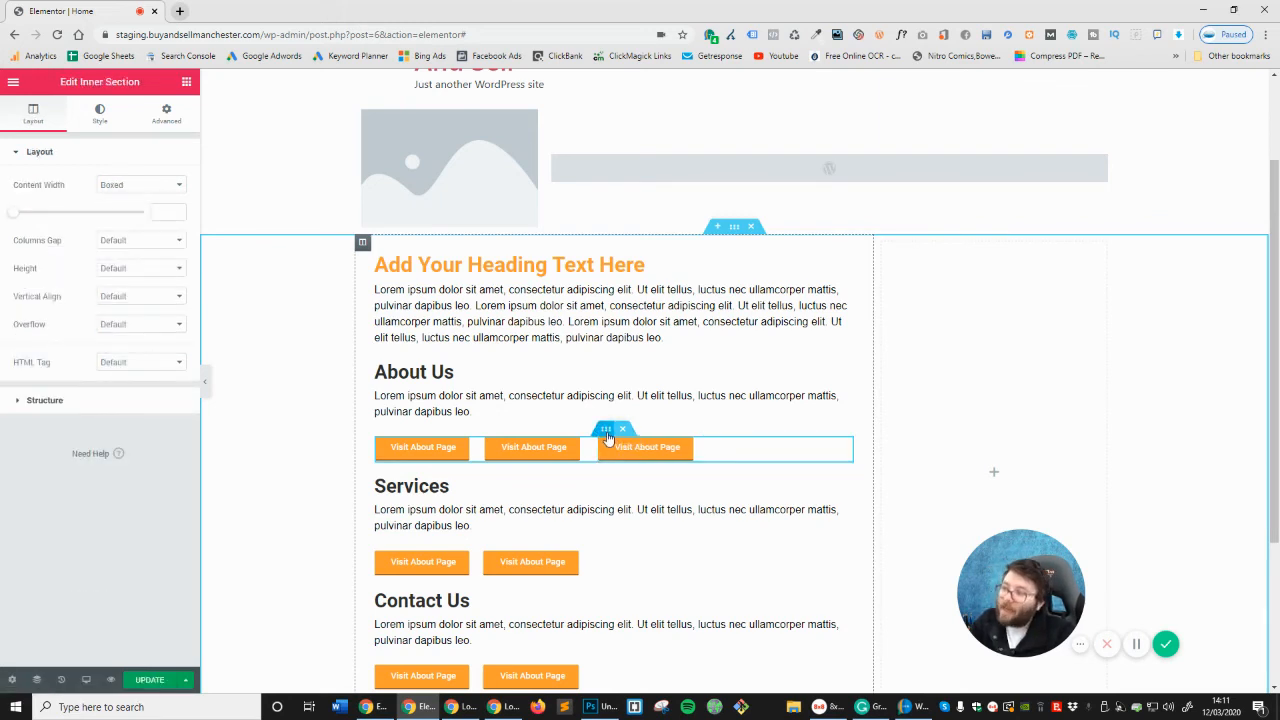
mouse_move(21, 216)
mouse_down()
mouse_move(80, 214)
mouse_move(31, 217)
mouse_up()
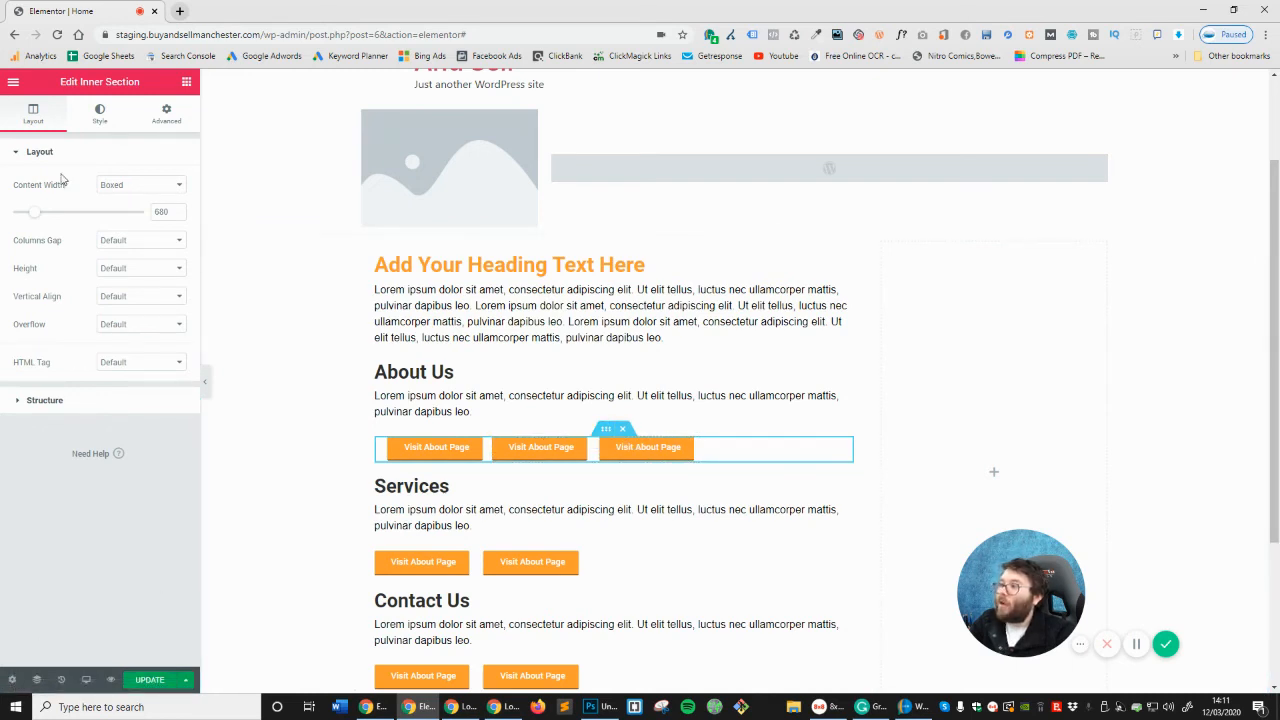
click(13, 680)
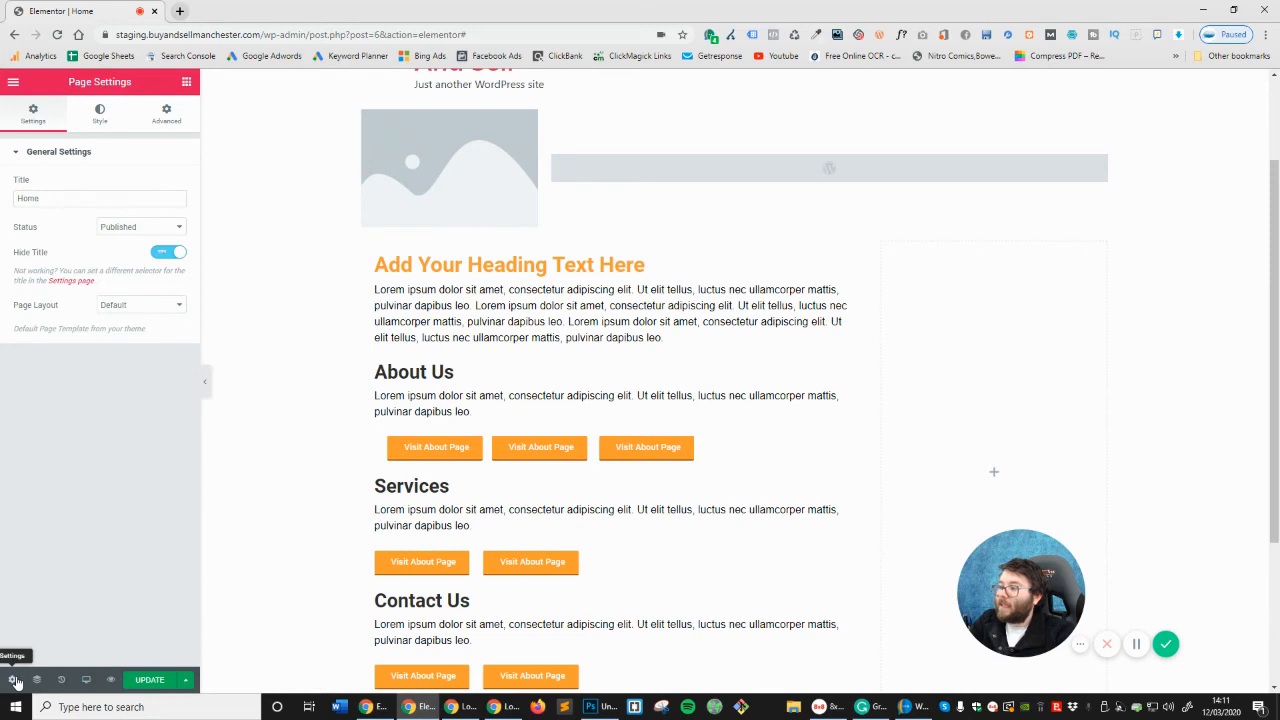
click(95, 120)
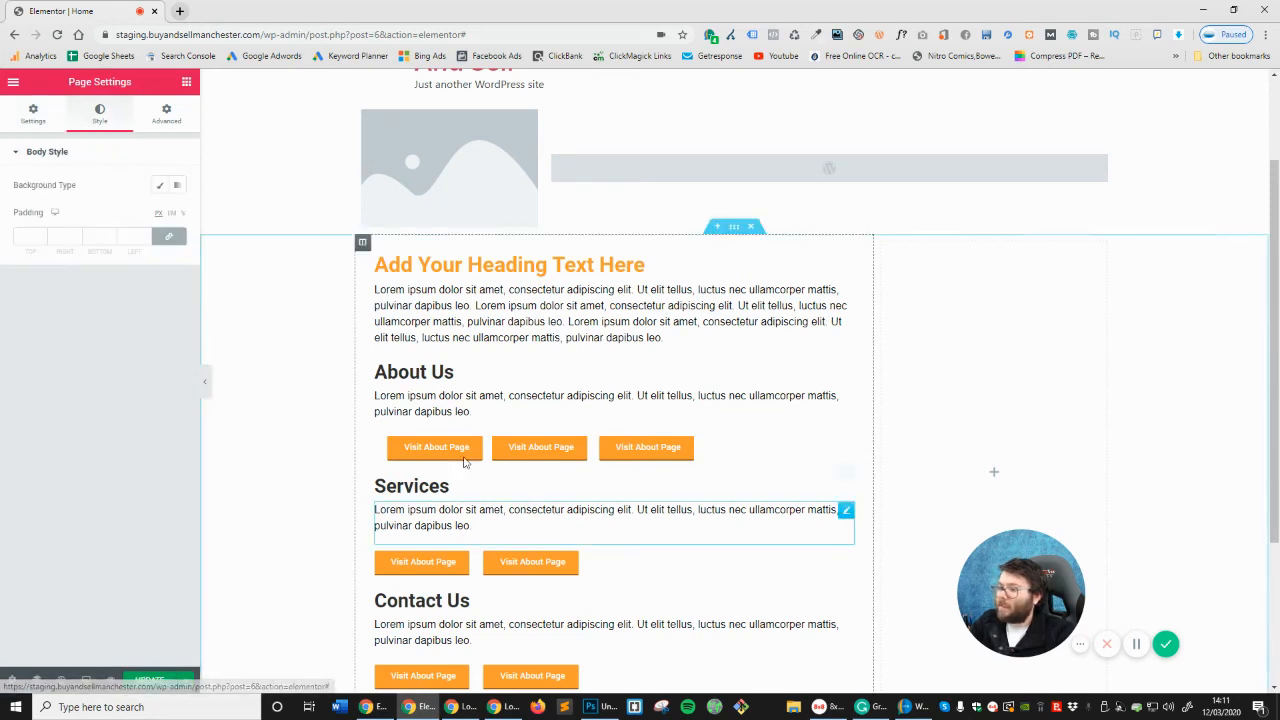
Try the other three-column structures on the About Us button row and settle on 33, 33, 33
click(606, 429)
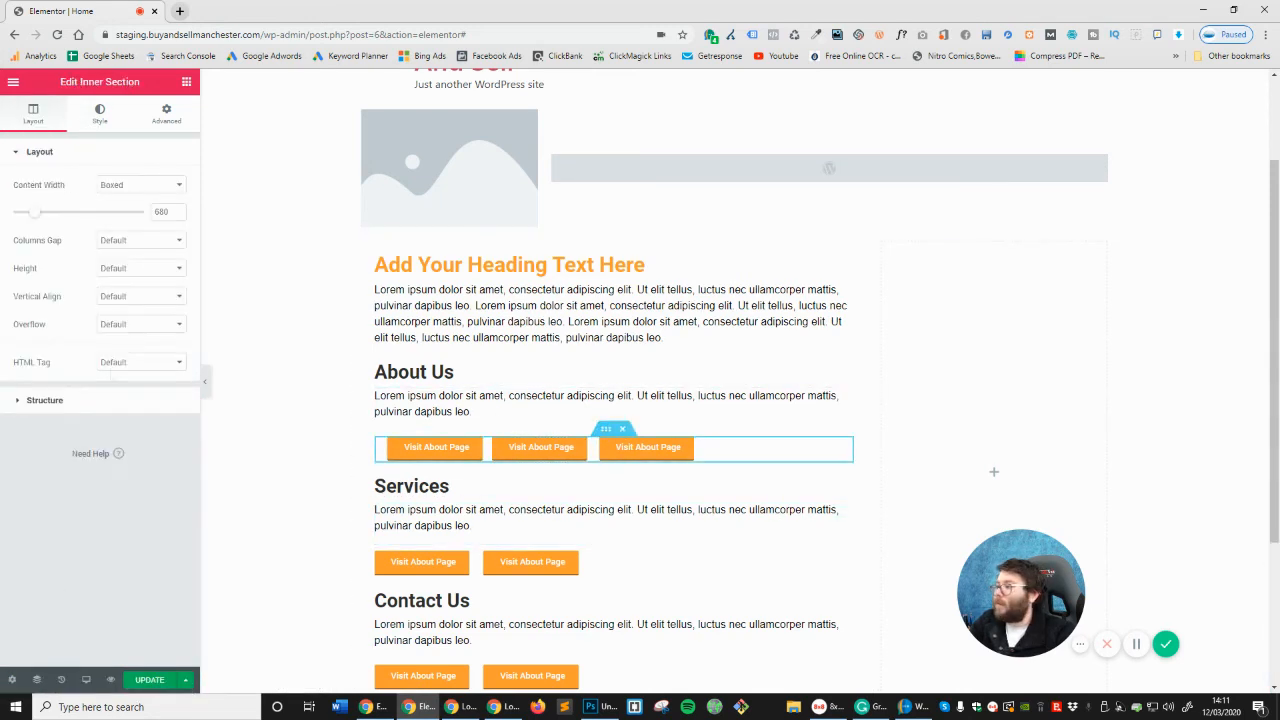
click(45, 400)
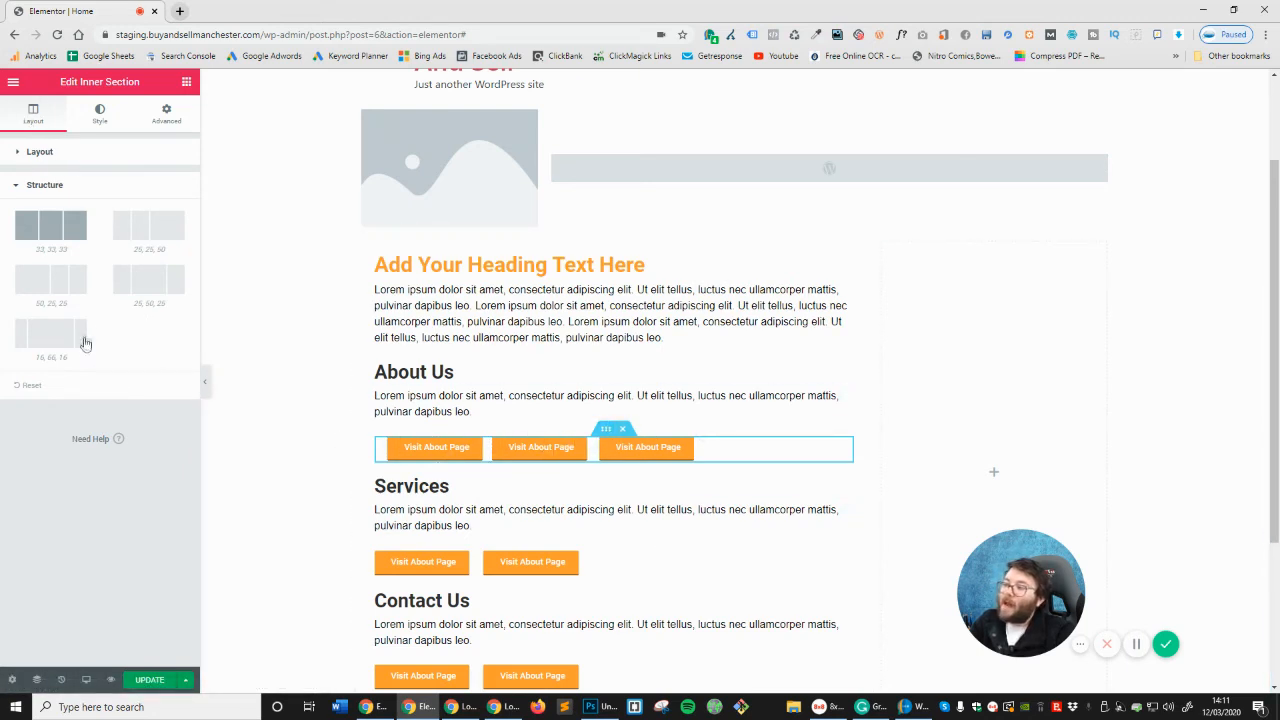
click(149, 242)
click(59, 289)
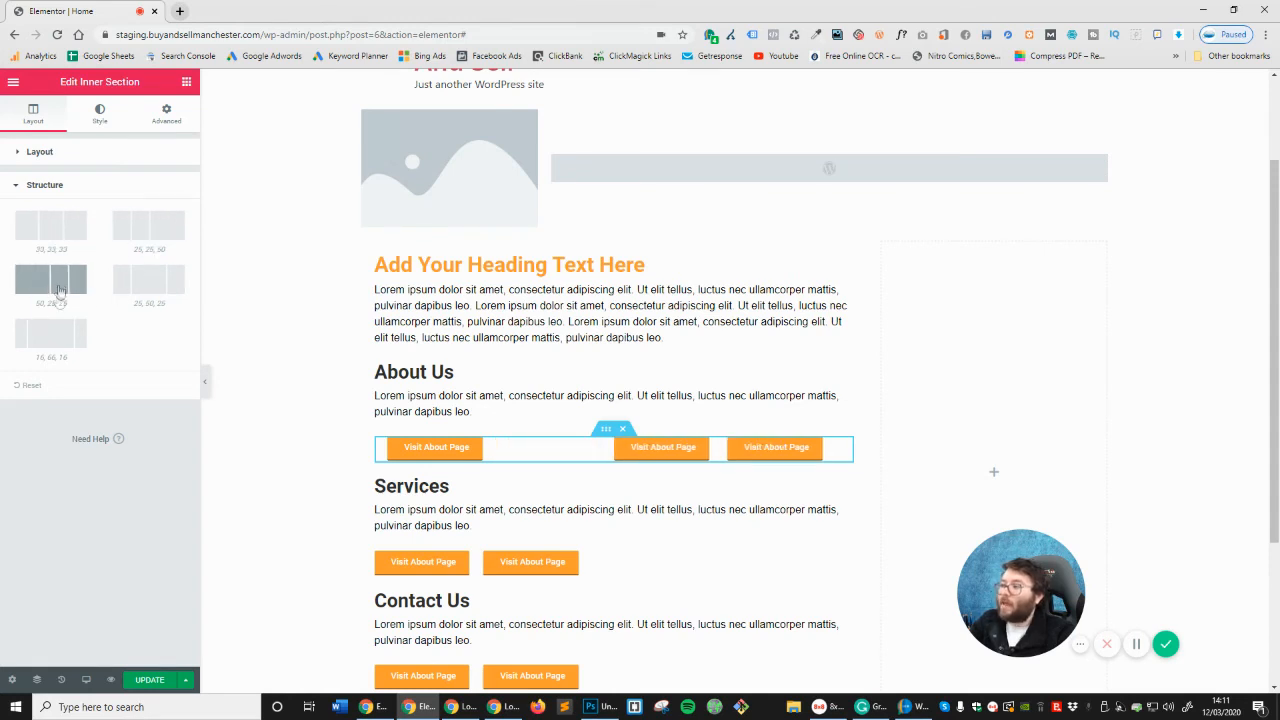
click(152, 284)
click(63, 341)
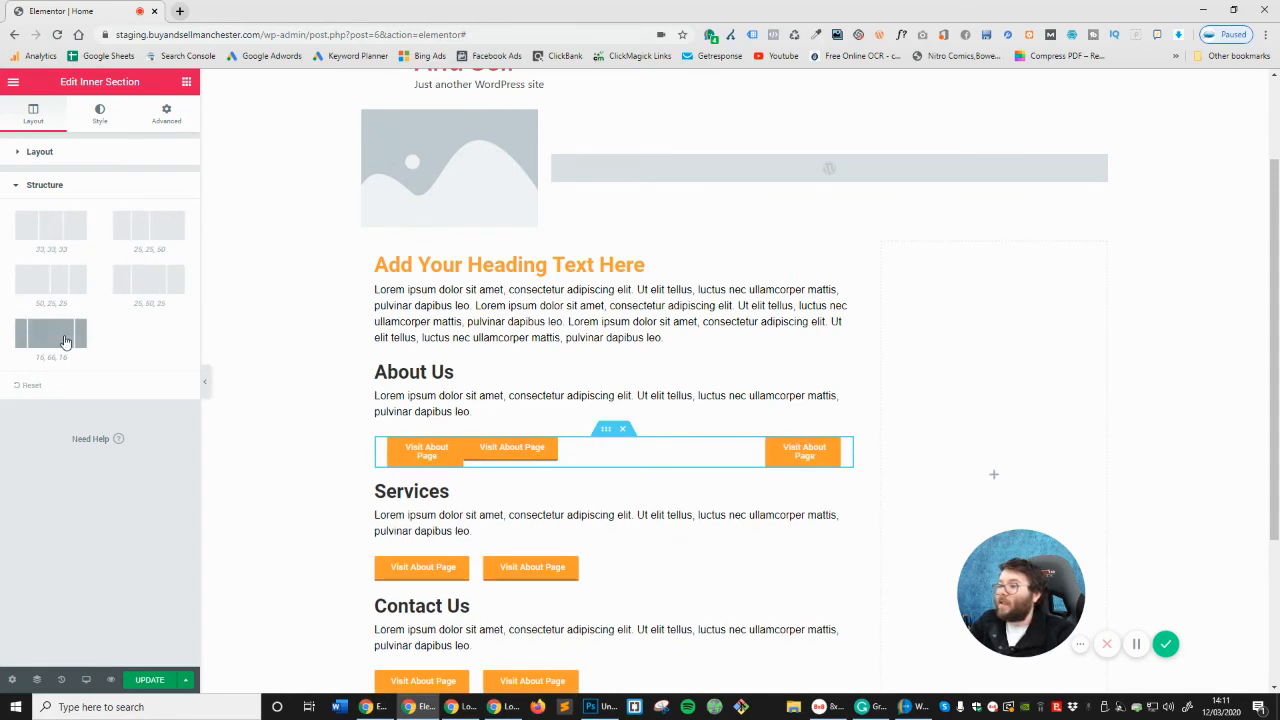
click(57, 226)
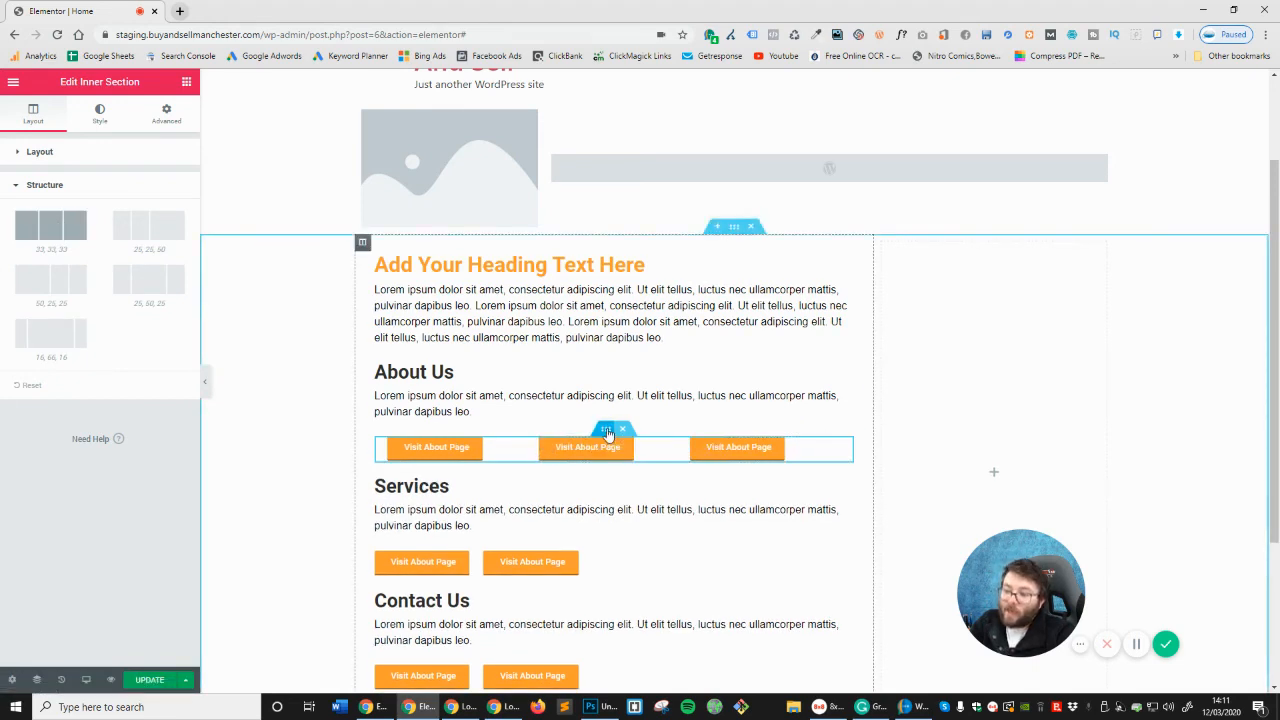
Clear the content width value of the About Us buttons' inner section
click(32, 160)
mouse_move(42, 220)
mouse_down()
mouse_move(11, 223)
mouse_move(62, 232)
mouse_move(37, 227)
mouse_up()
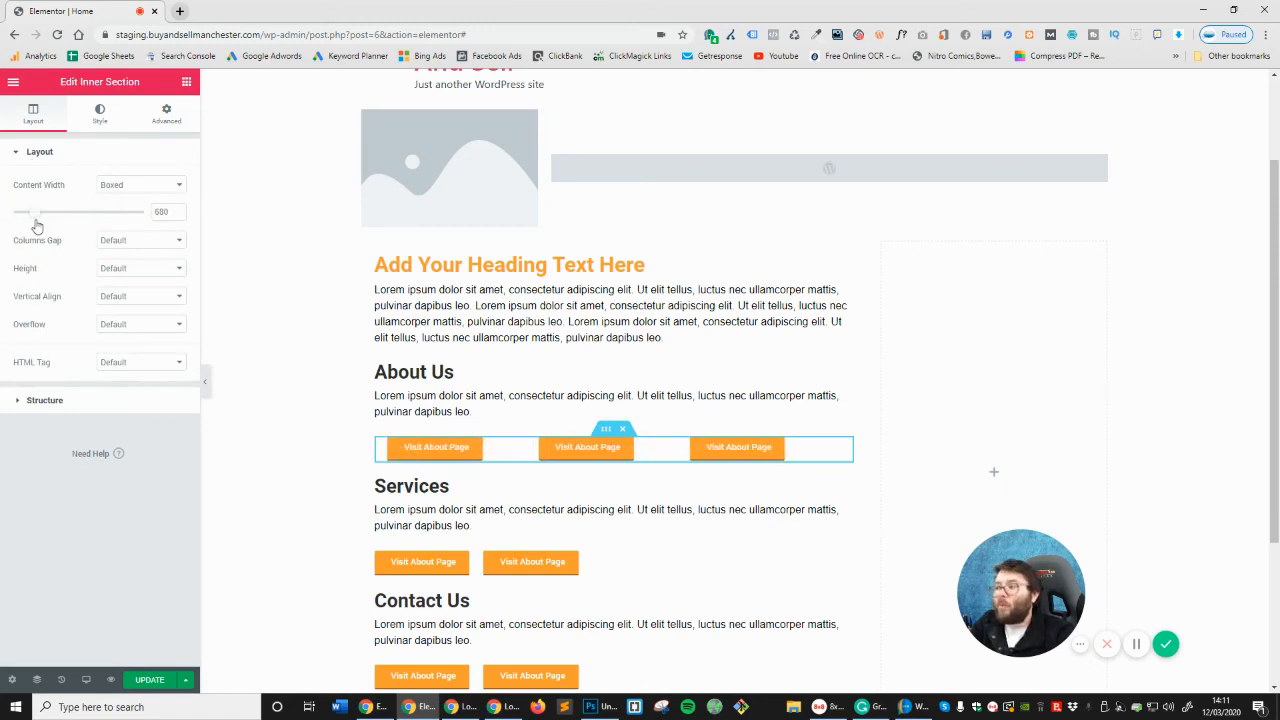
double_click(164, 212)
key(BackSpace)
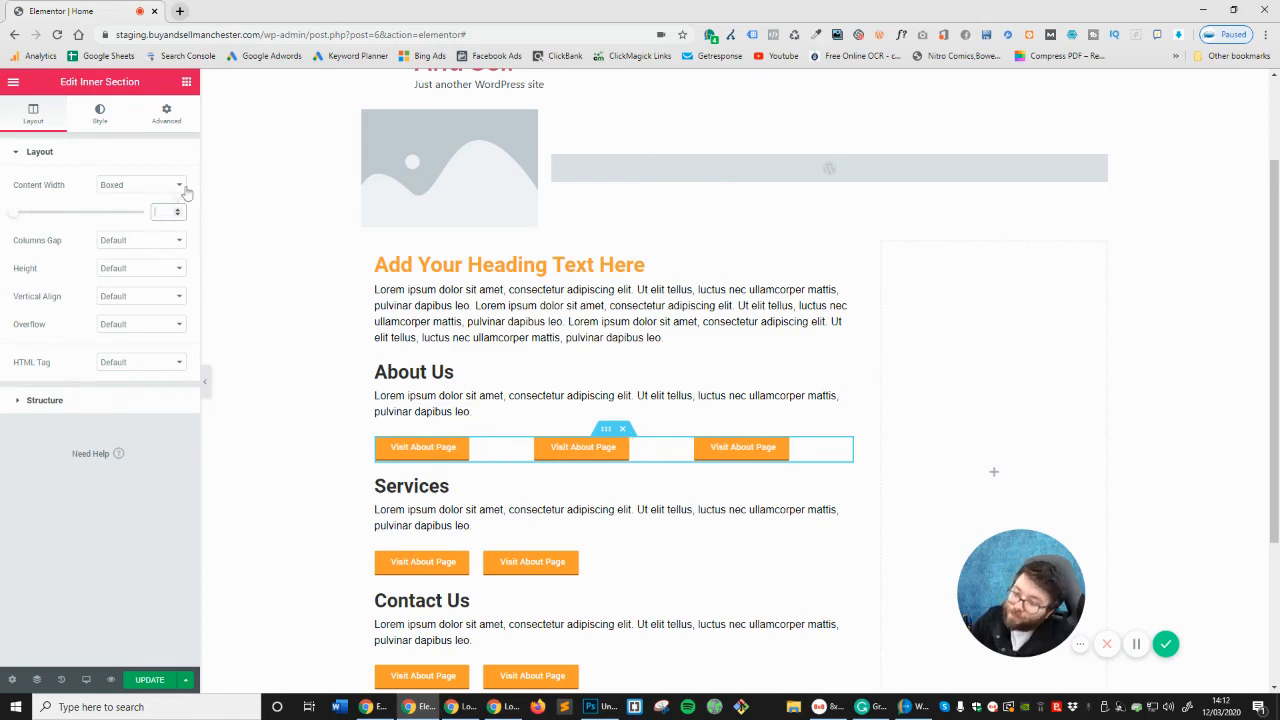
Give the empty offer column beside the information column a solid border
scroll(914, 351, down, 3)
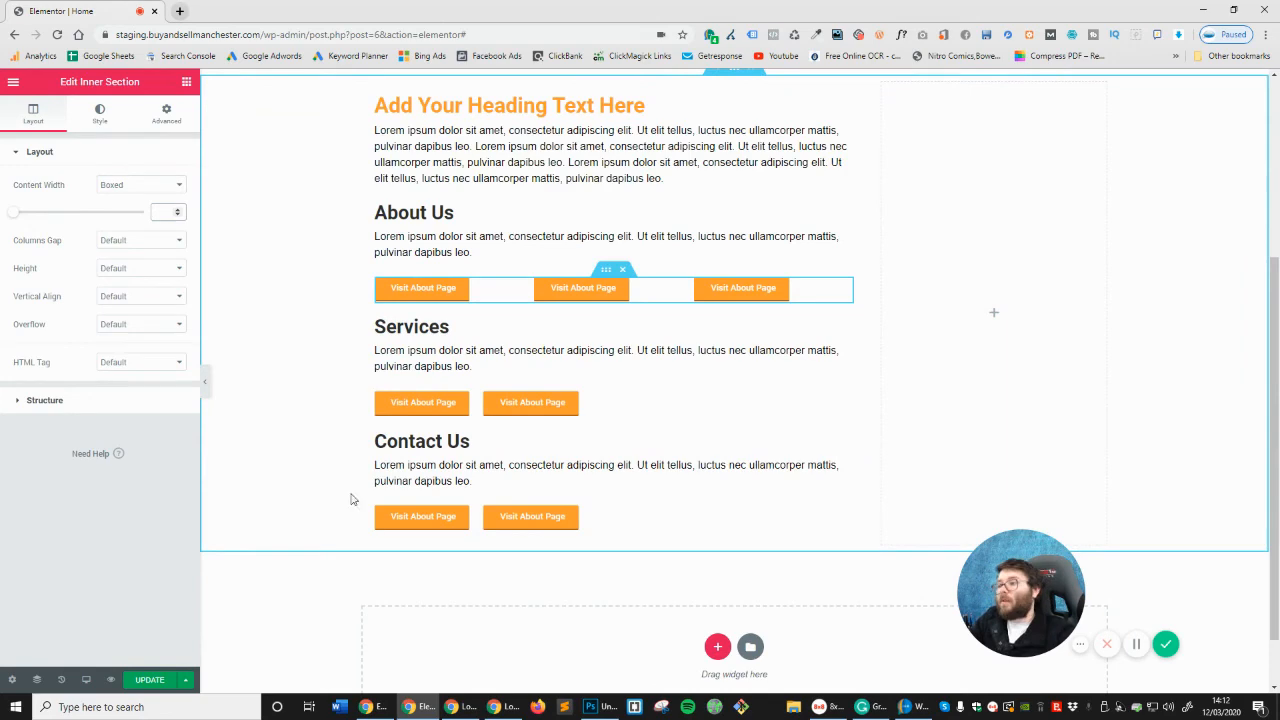
scroll(351, 499, up, 1)
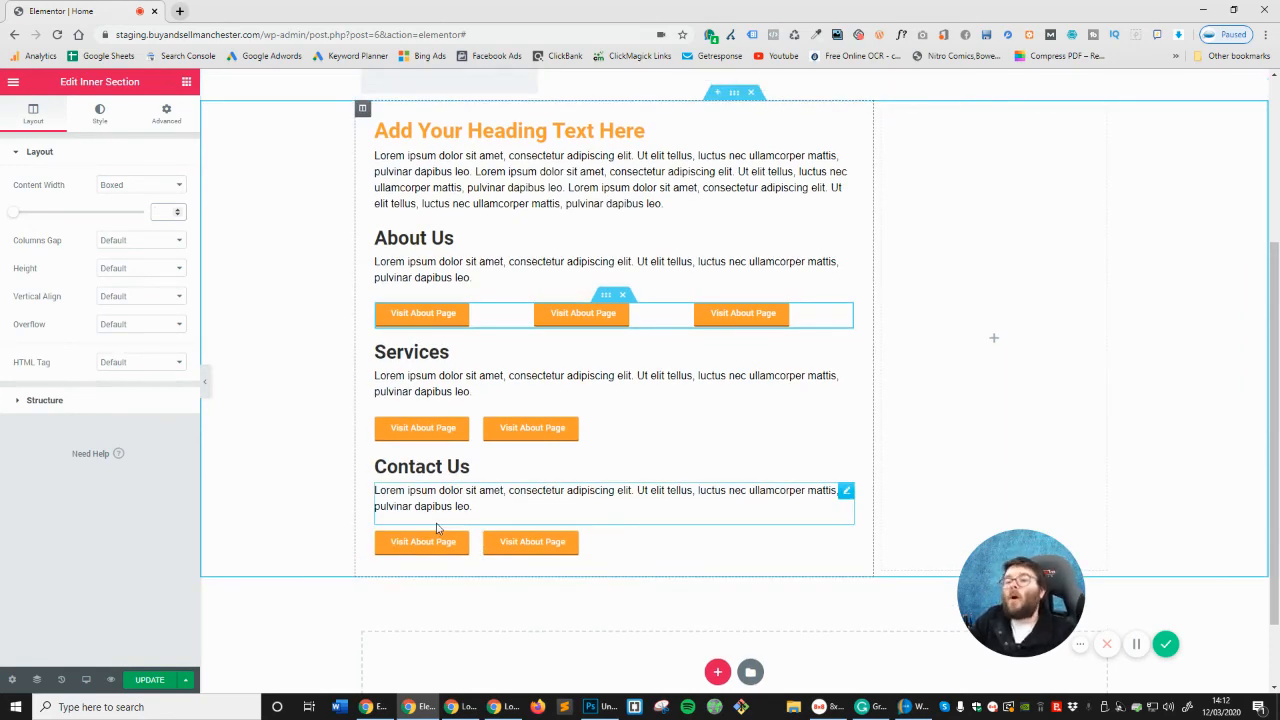
scroll(600, 450, up, 2)
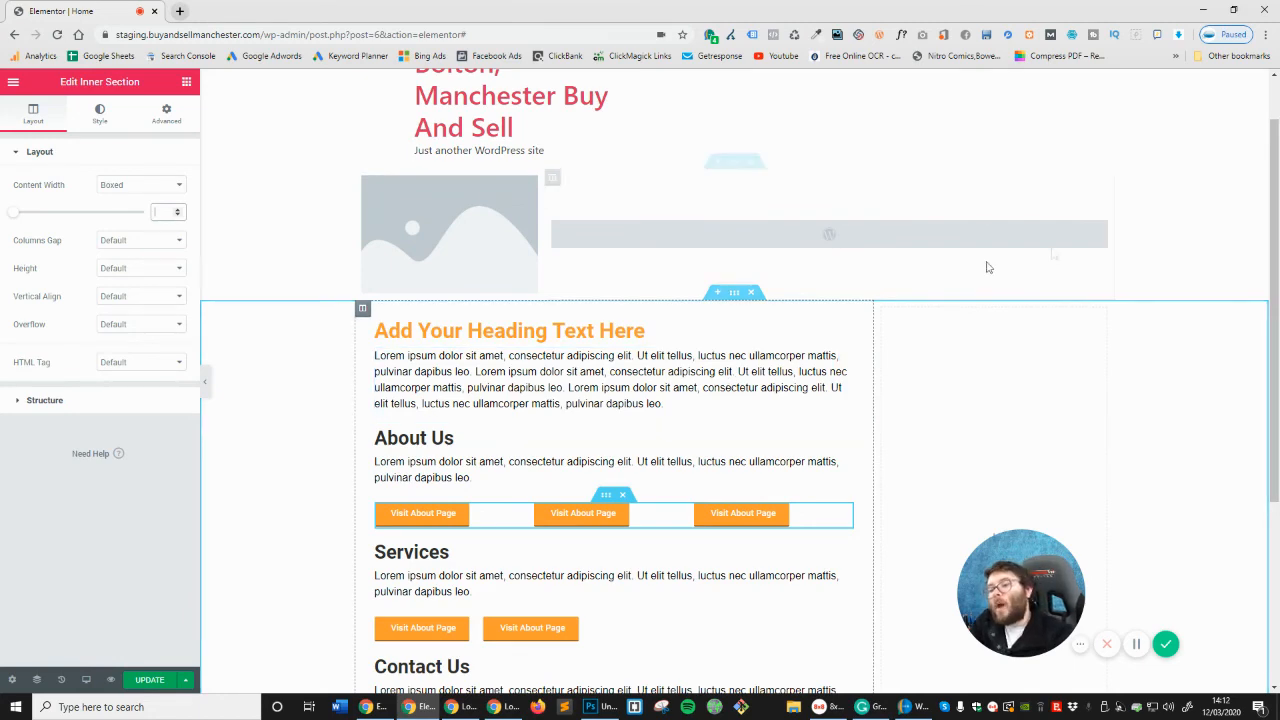
scroll(950, 326, down, 1)
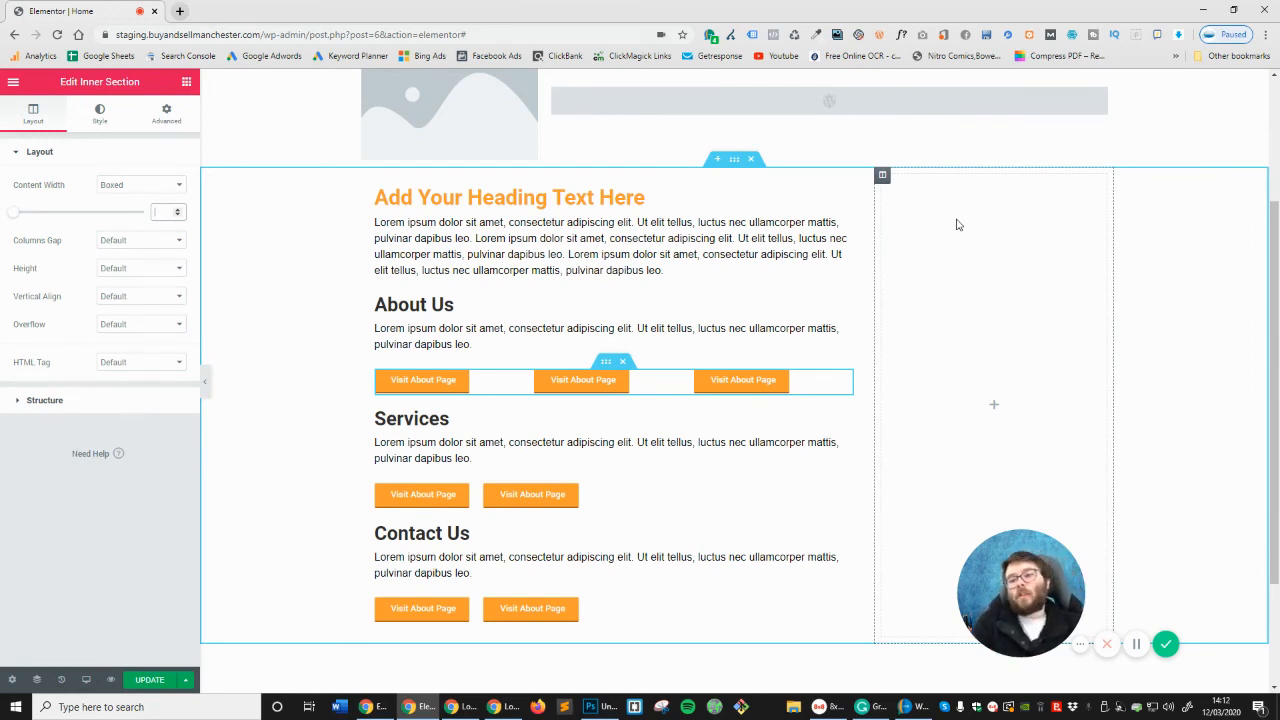
click(883, 177)
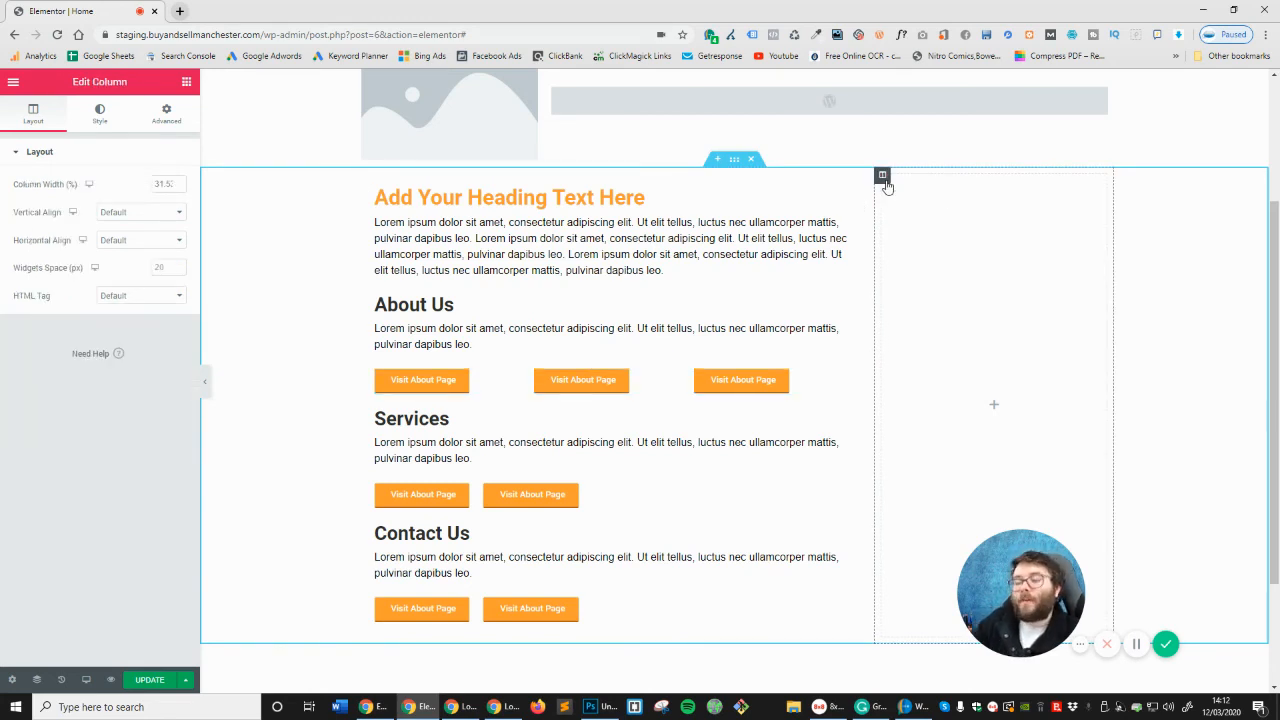
click(104, 115)
click(71, 252)
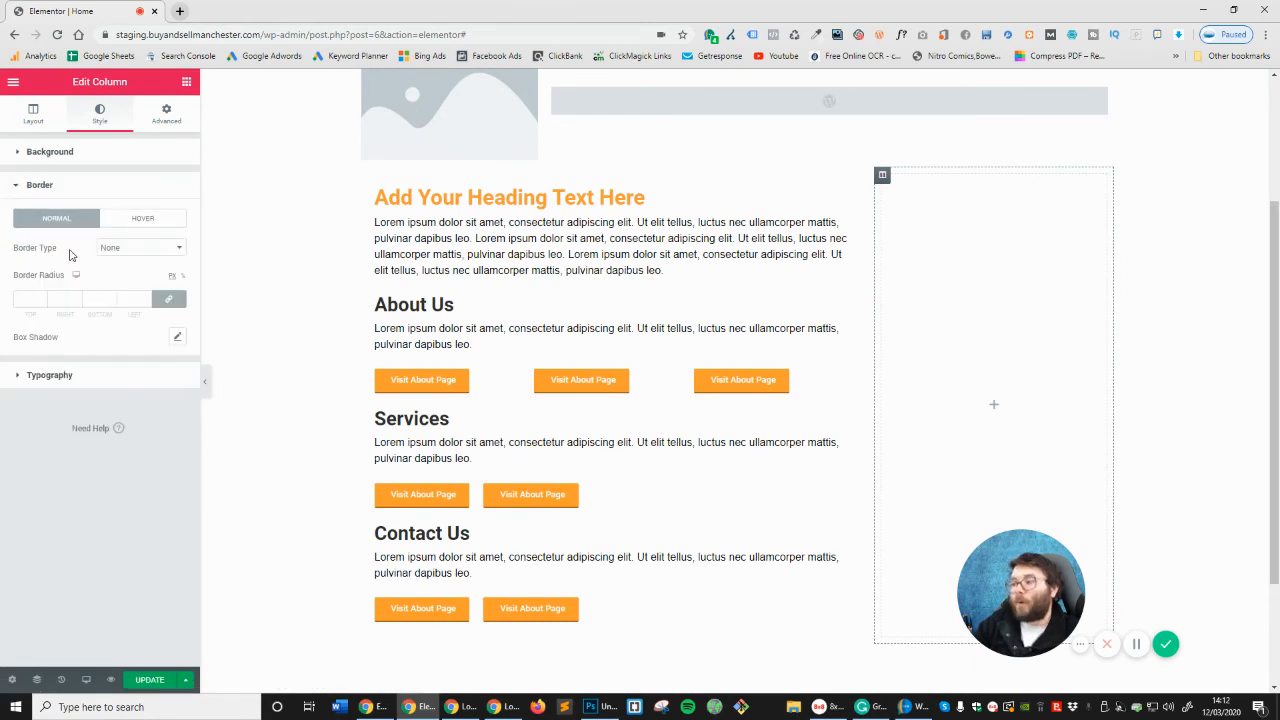
click(118, 248)
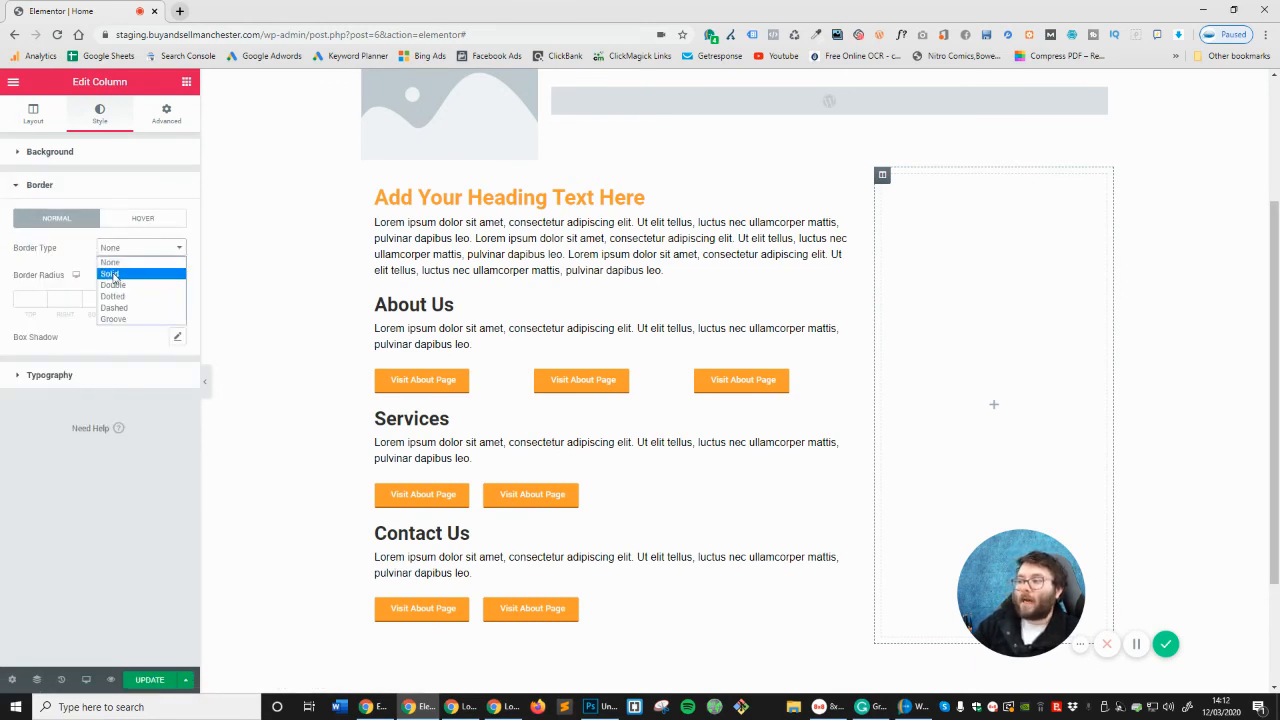
click(114, 275)
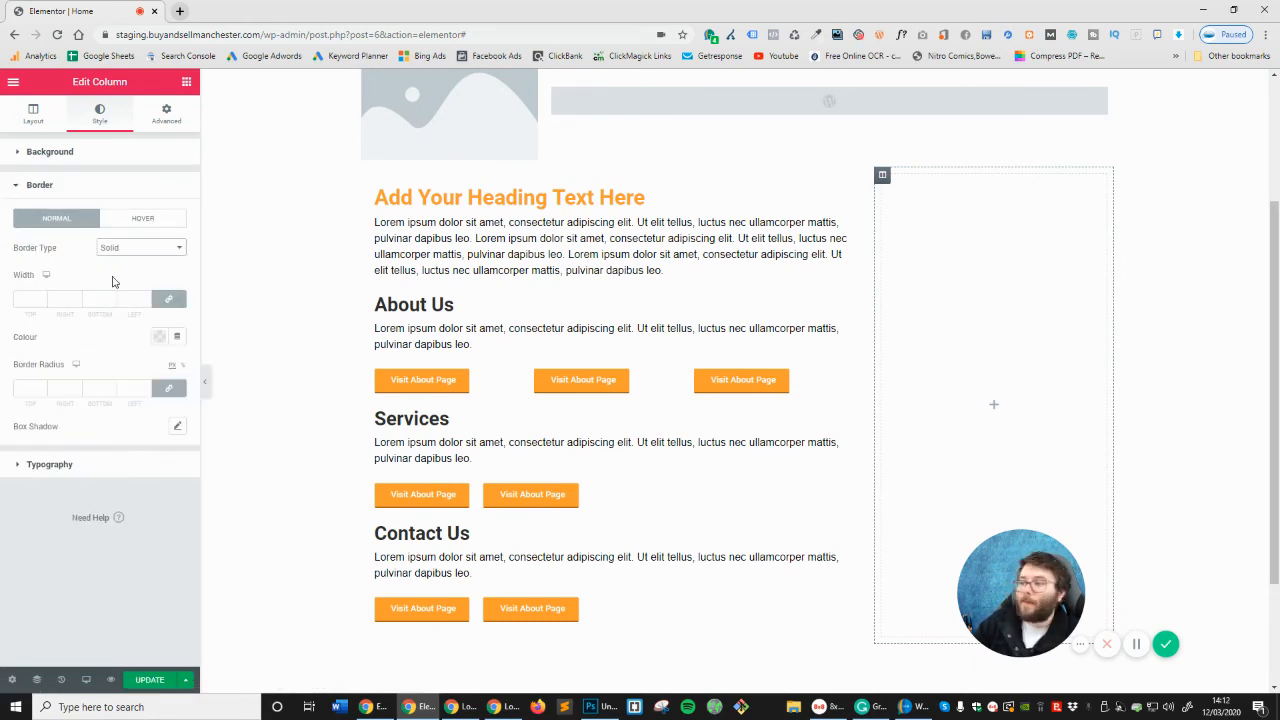
Set the offer column's border colour to black
click(159, 337)
click(141, 467)
drag(123, 488, 88, 525)
click(57, 559)
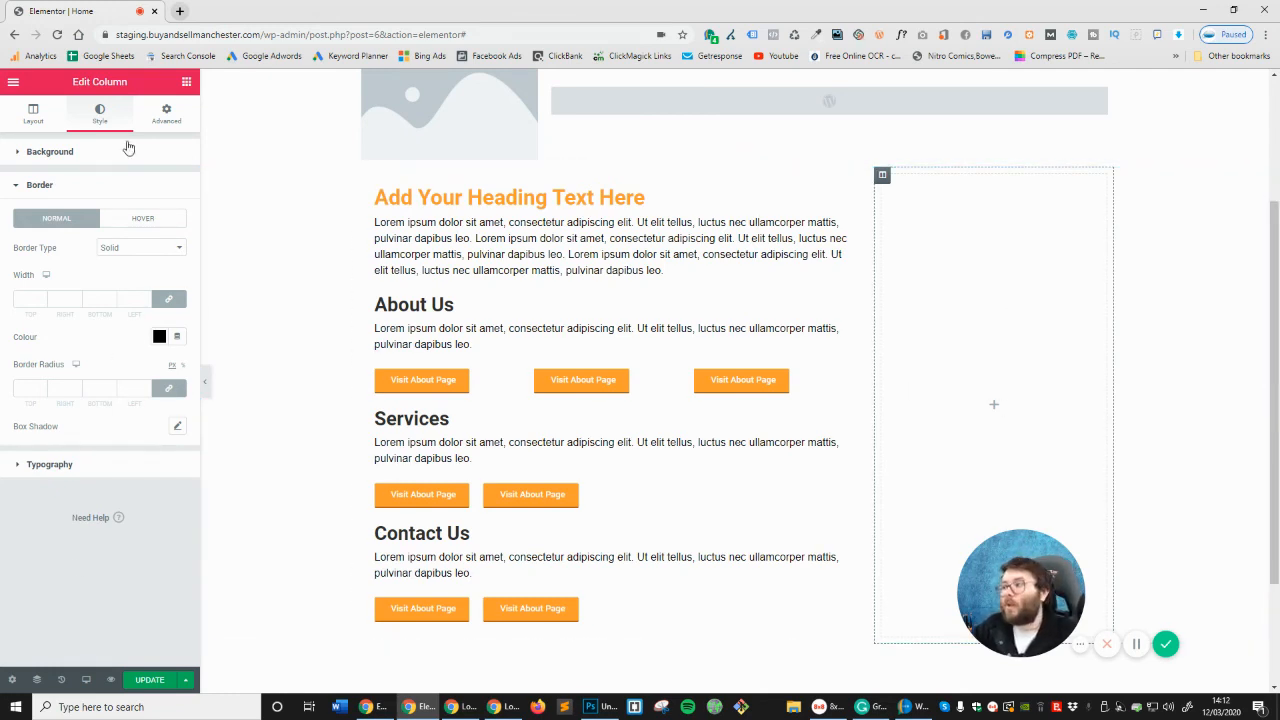
Add an Image widget to the empty offer column
click(170, 114)
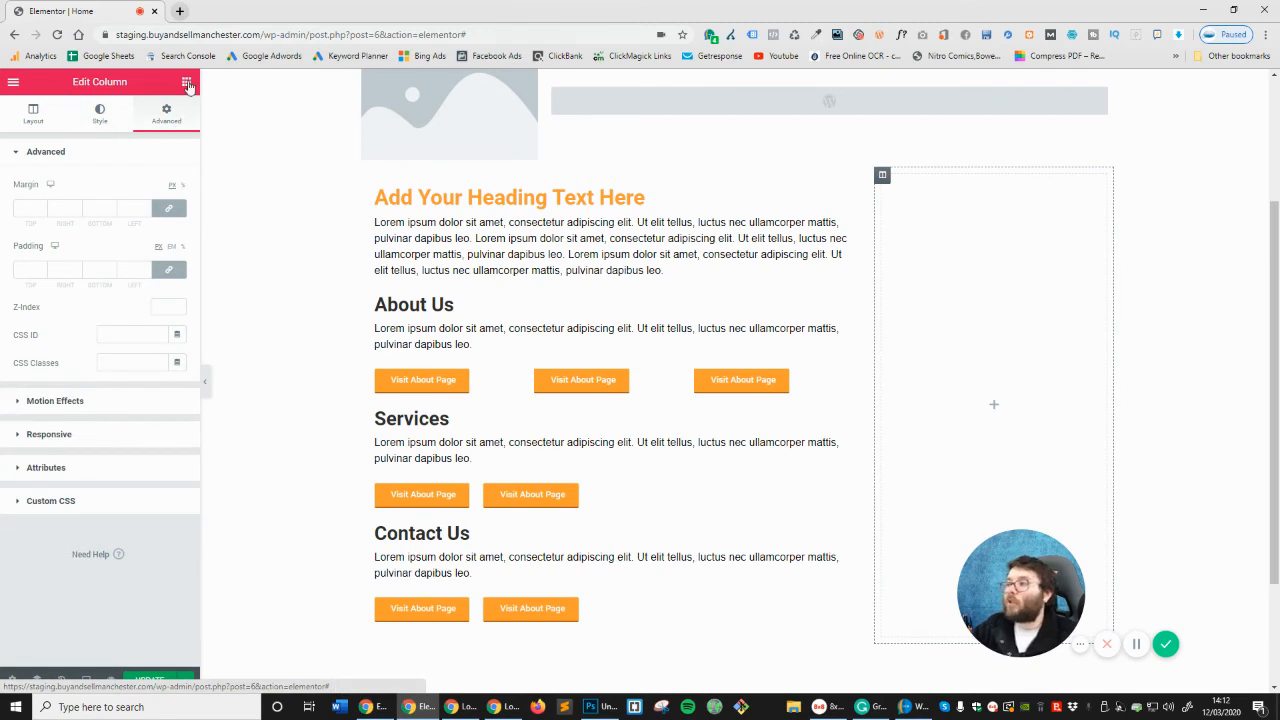
click(186, 81)
drag(60, 260, 870, 315)
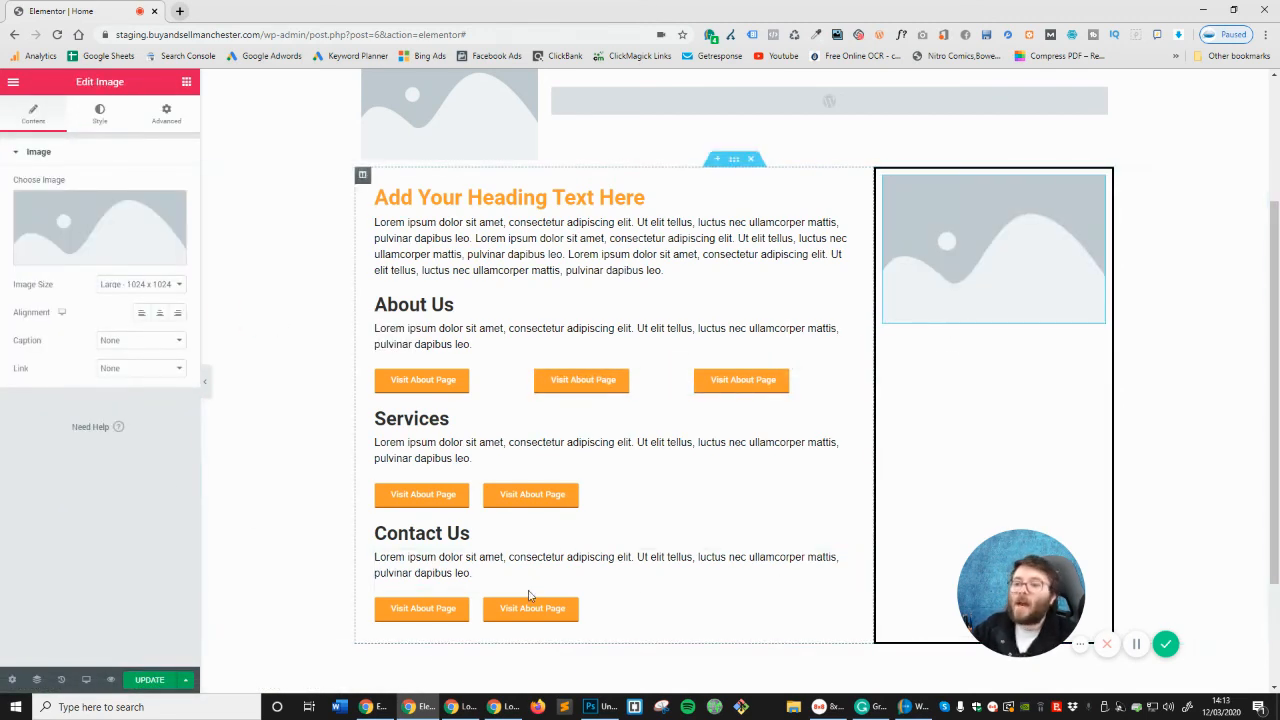
Unlink the offer column's border widths and set the left width to 2, with the other sides at 0
scroll(629, 134, up, 2)
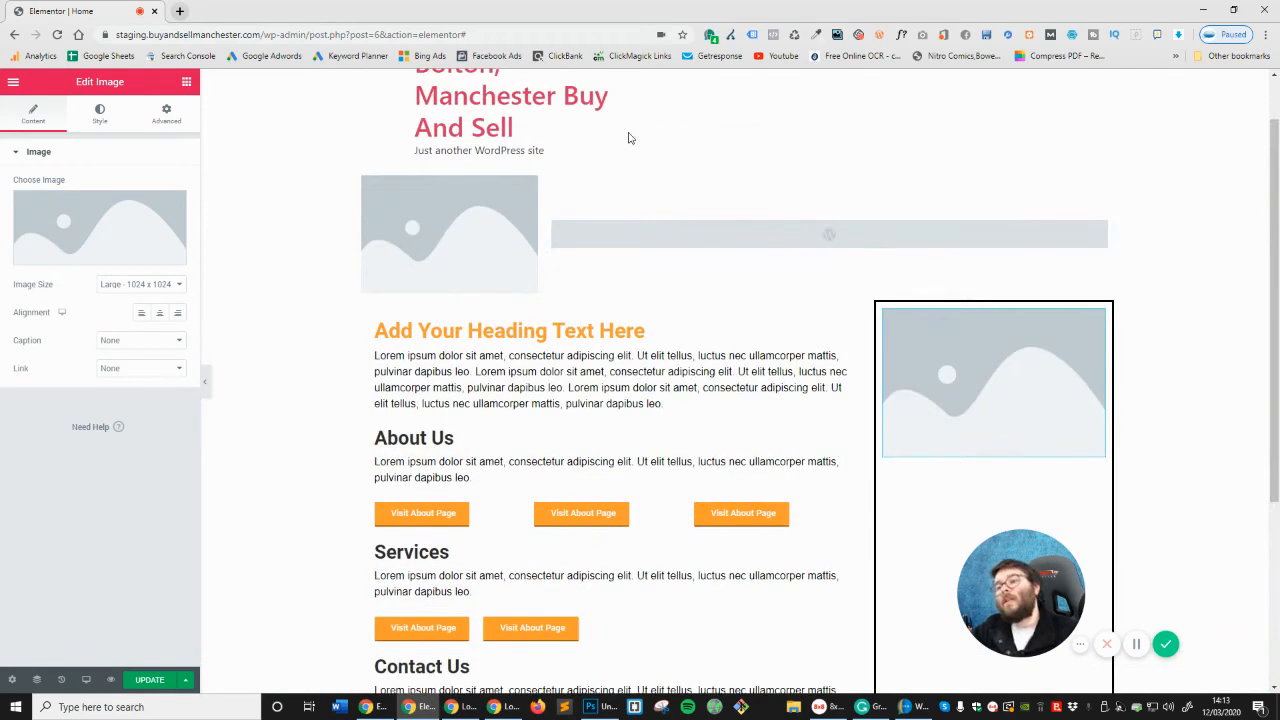
scroll(889, 283, down, 1)
scroll(888, 283, down, 1)
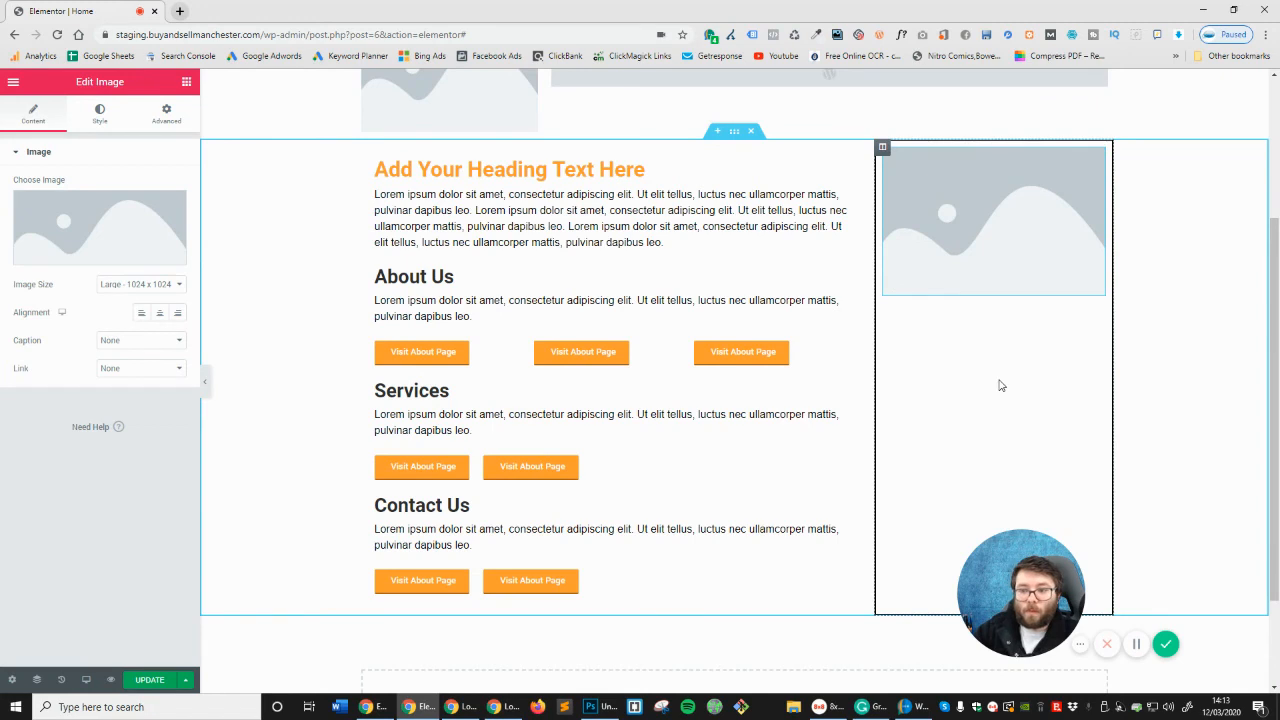
click(882, 147)
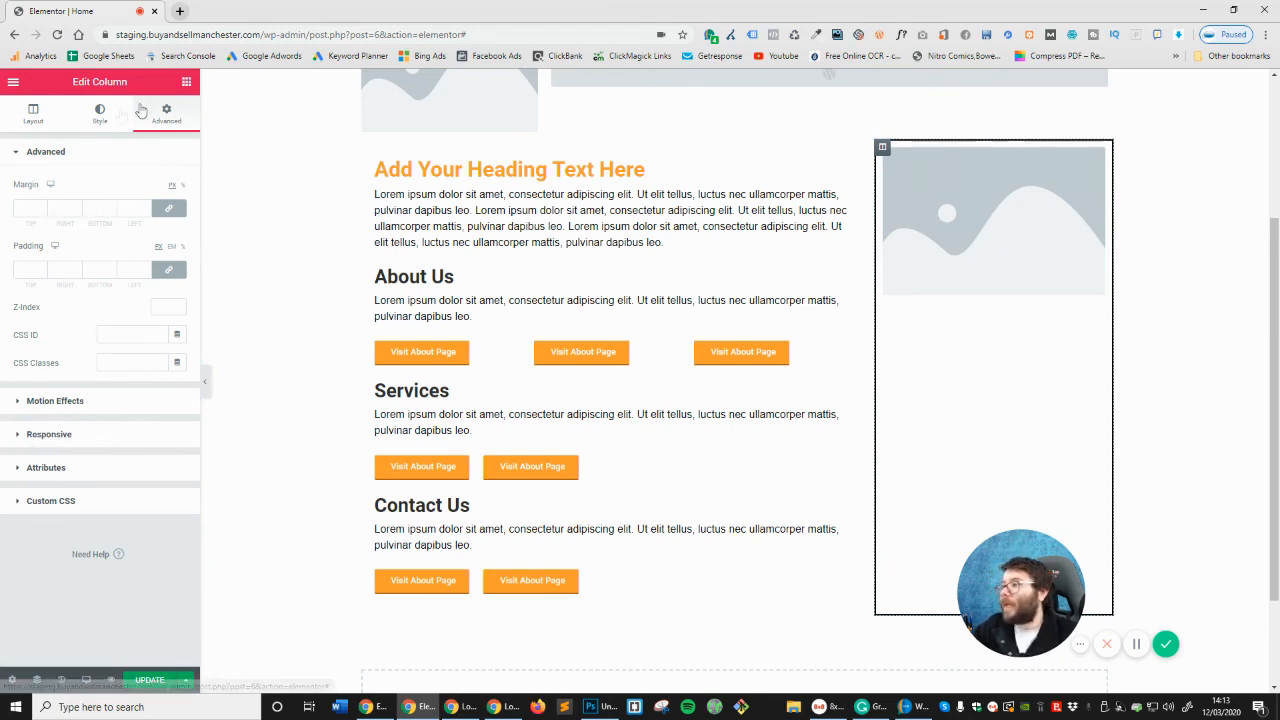
click(112, 115)
click(42, 252)
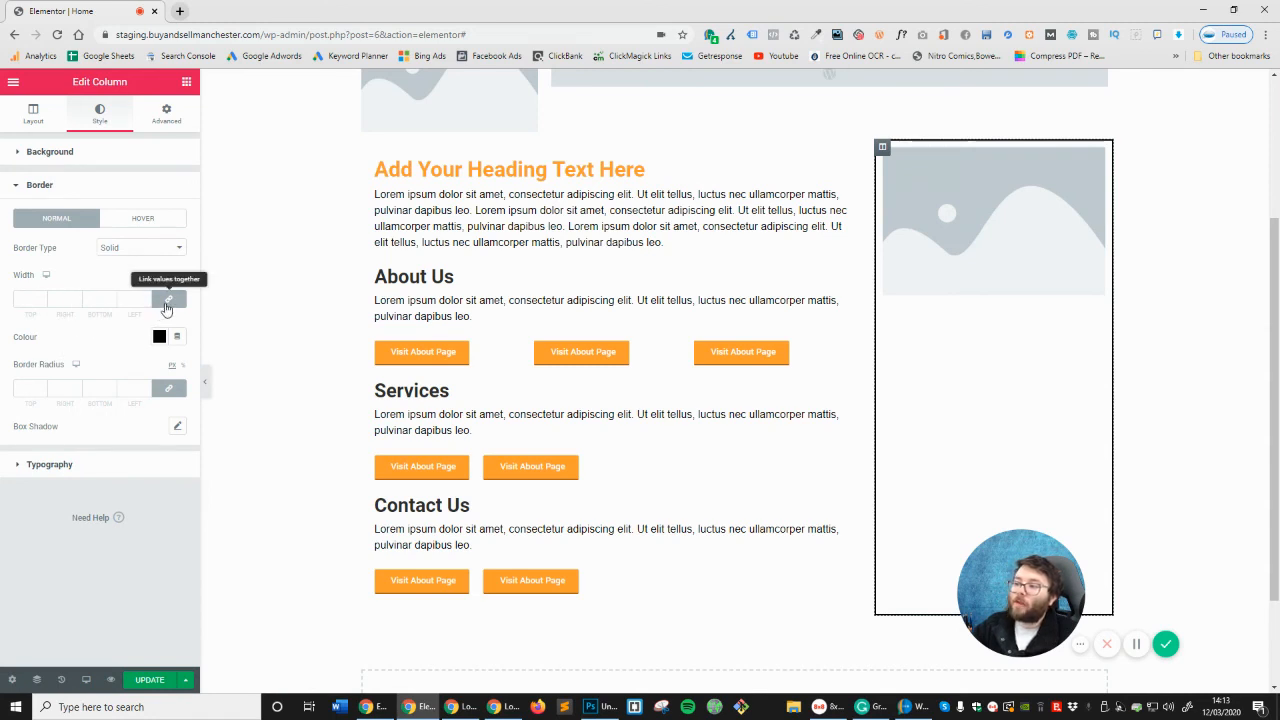
click(168, 302)
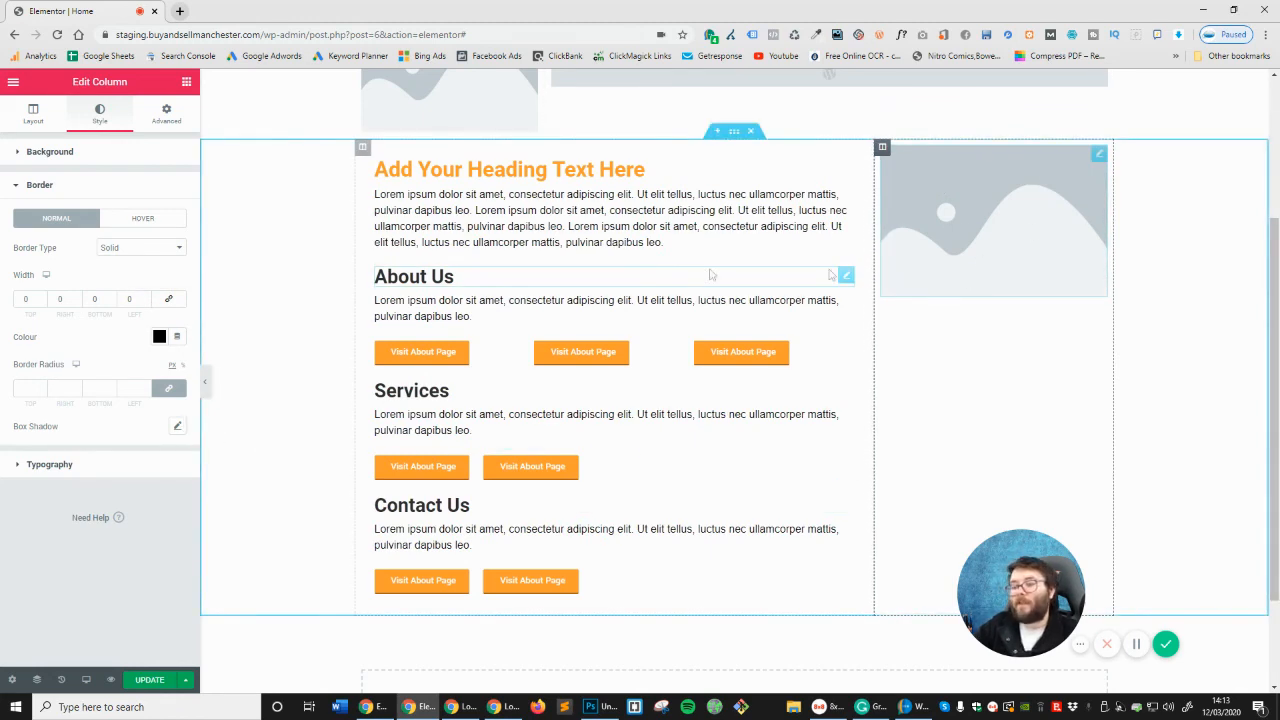
text(2)
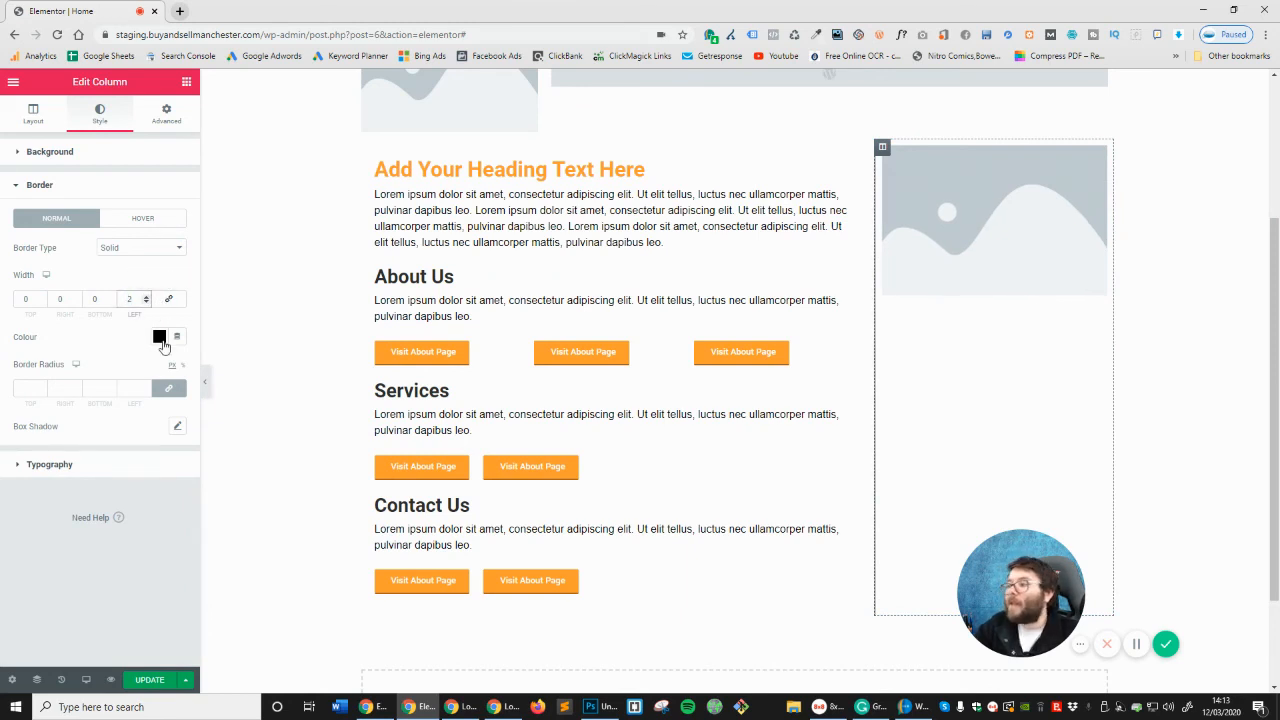
Make the offer column's black border colour semi-transparent by lowering its opacity
click(159, 337)
mouse_move(176, 542)
mouse_down()
mouse_move(146, 540)
mouse_move(181, 550)
mouse_up()
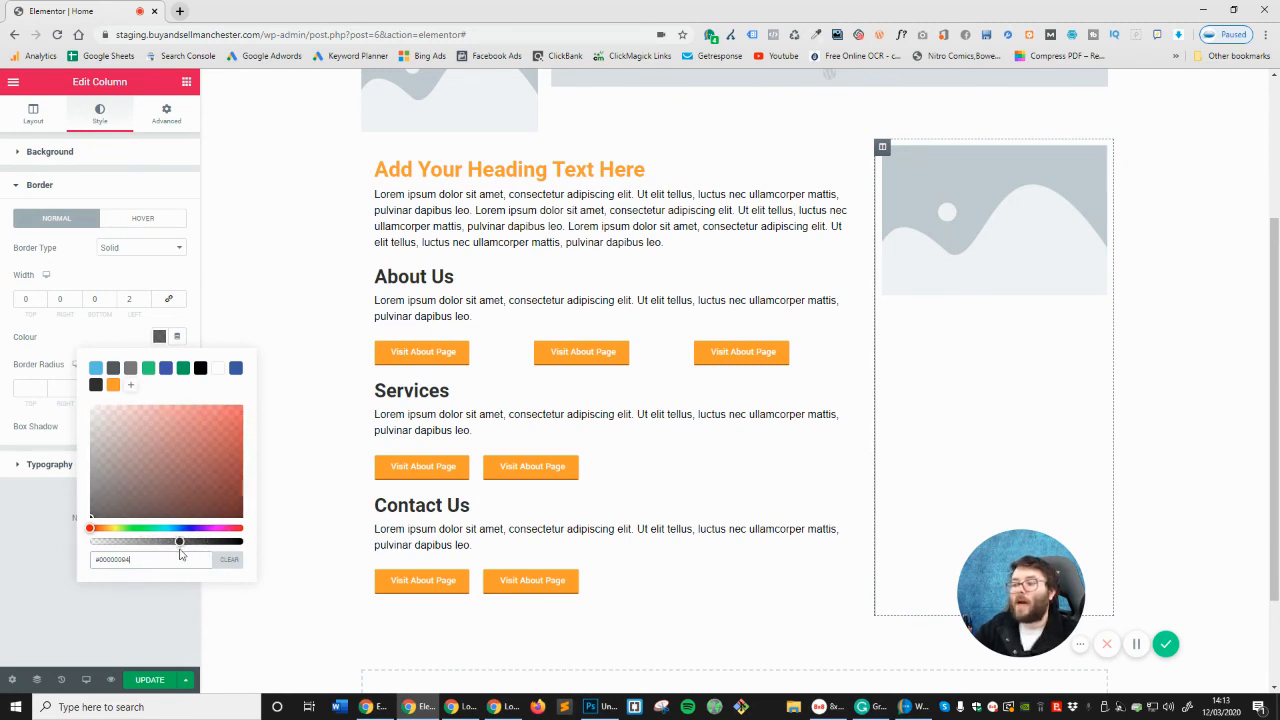
click(143, 631)
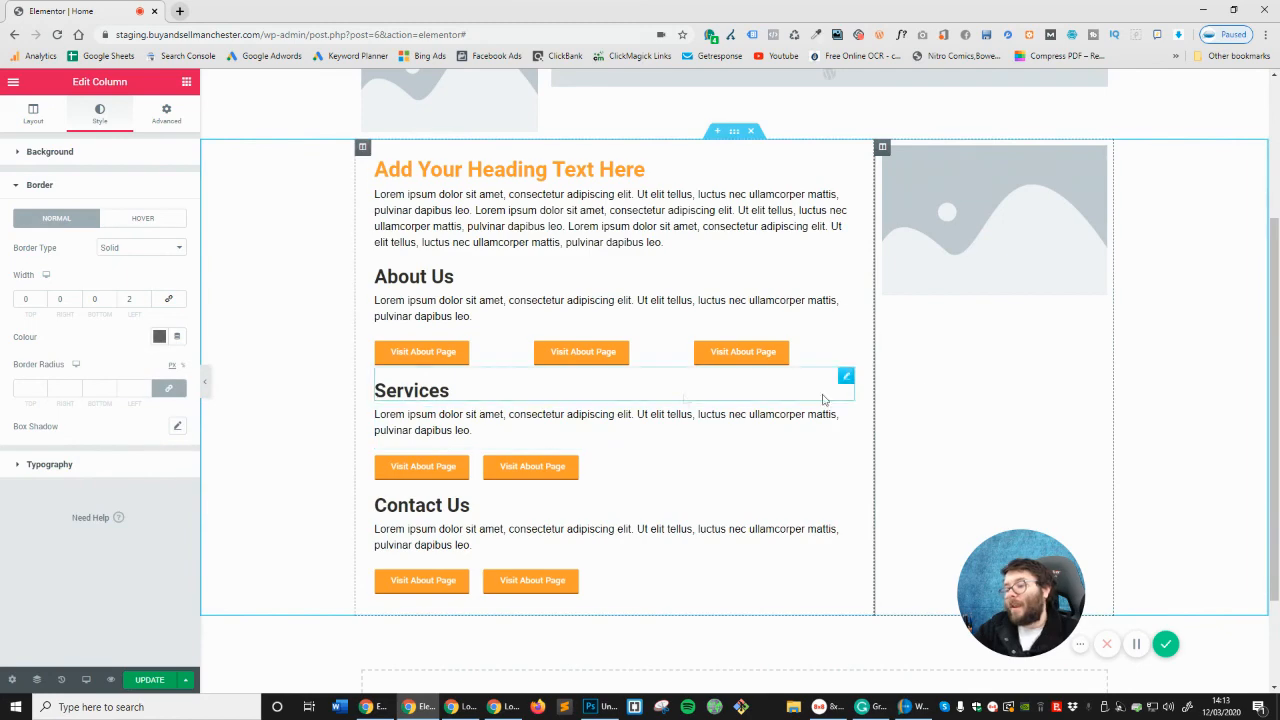
scroll(637, 306, up, 2)
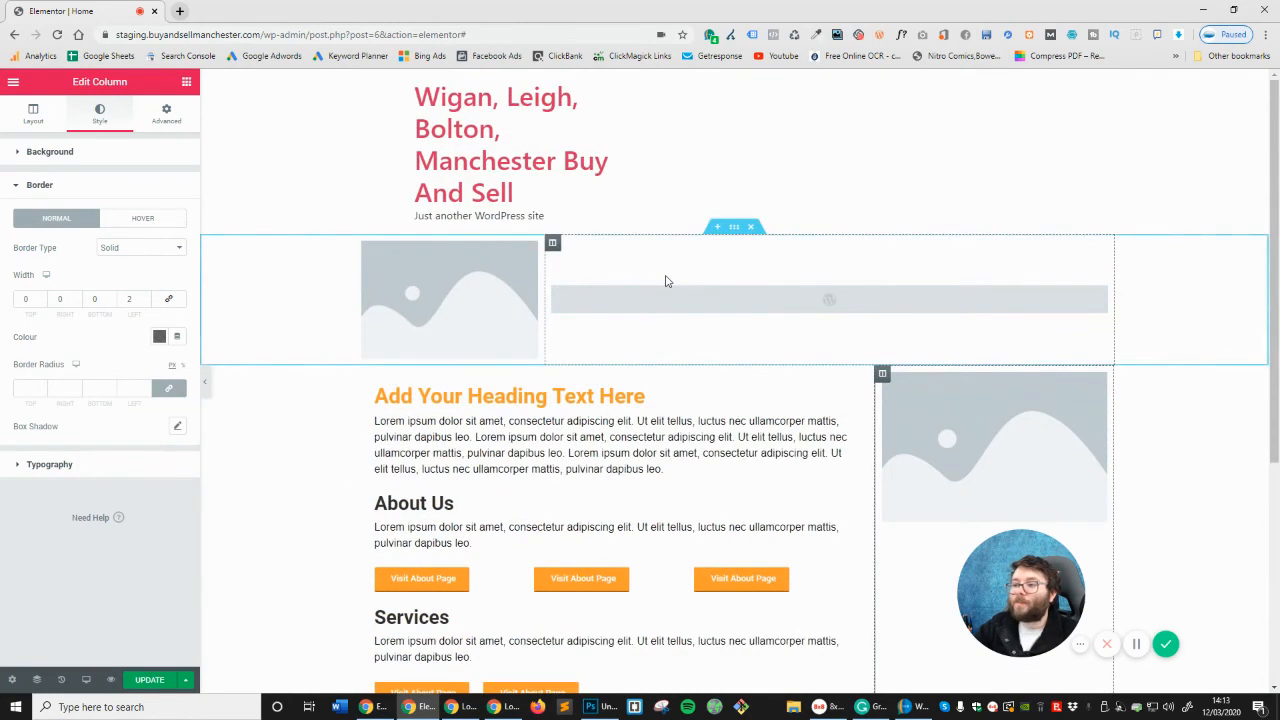
click(666, 290)
scroll(960, 354, down, 2)
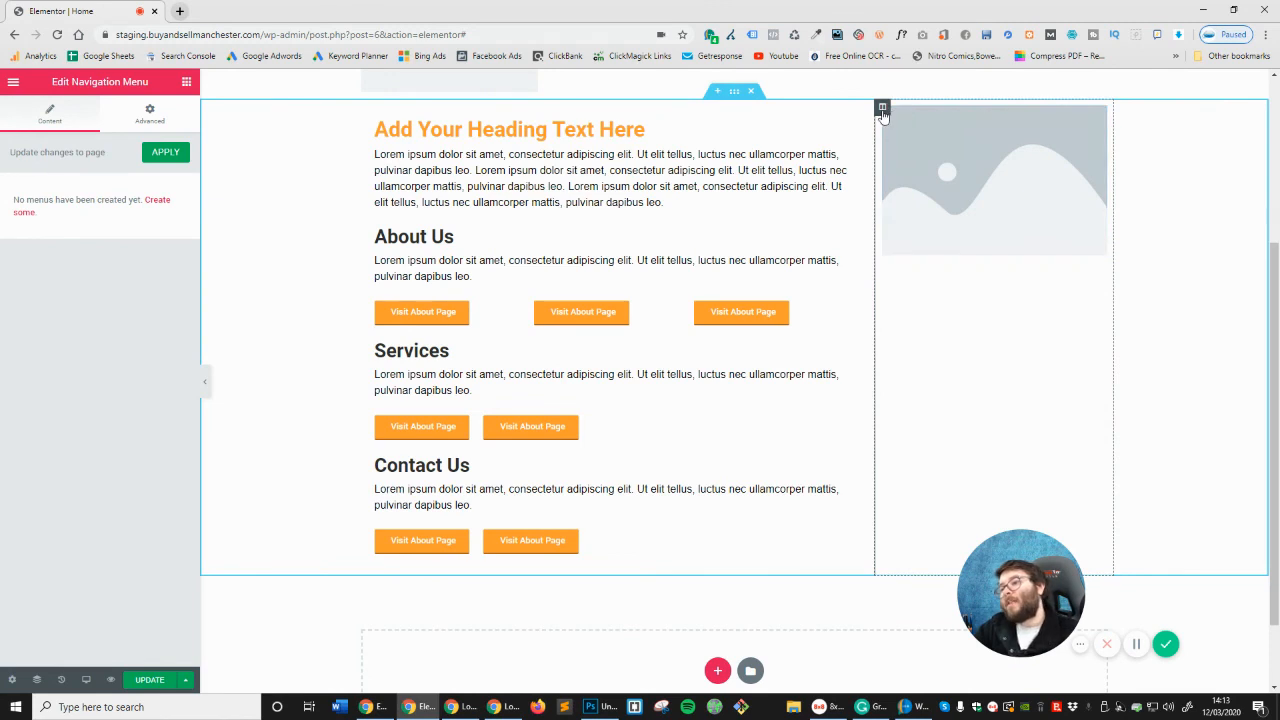
Set the offer column's padding to 30 px on all four sides
click(882, 108)
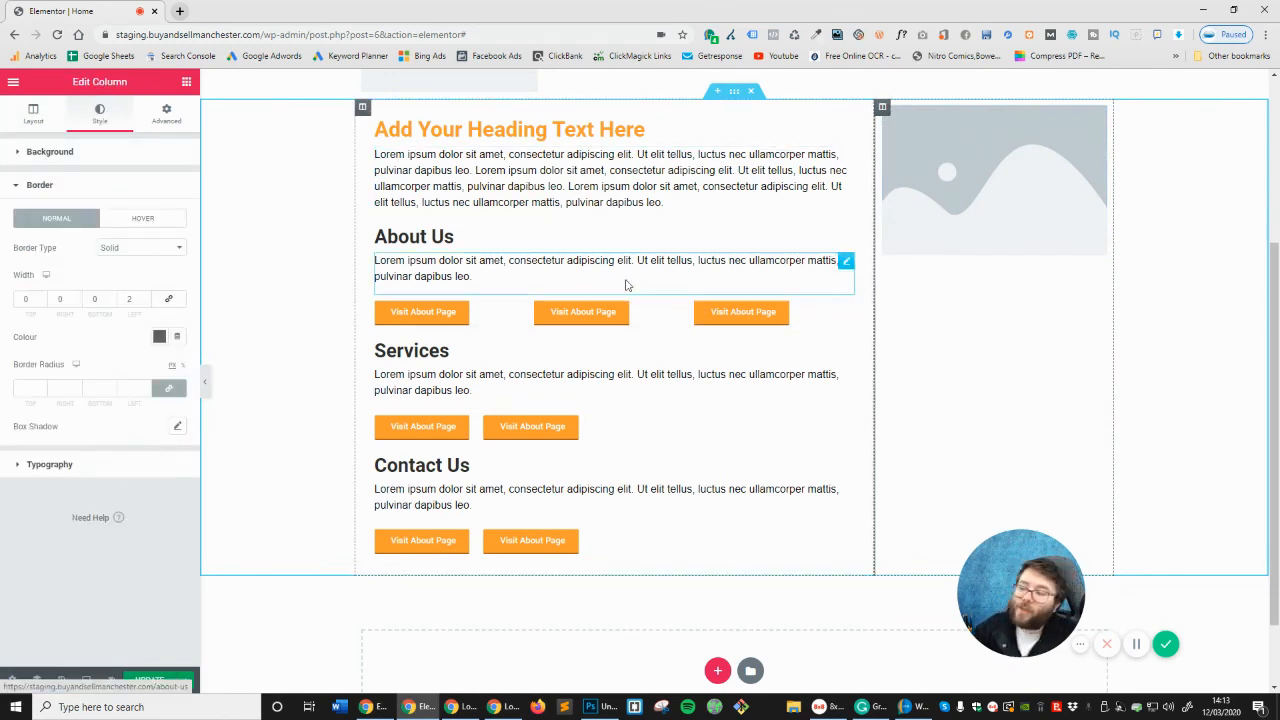
click(166, 114)
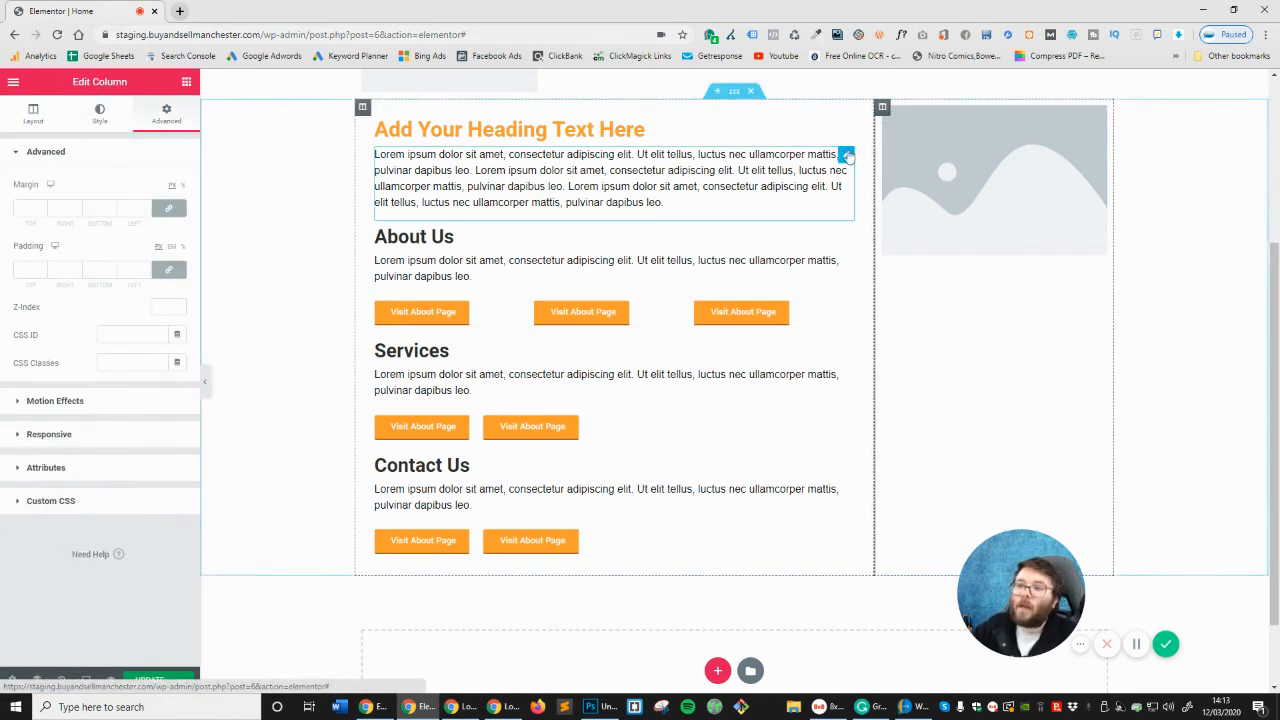
click(20, 270)
text(30)
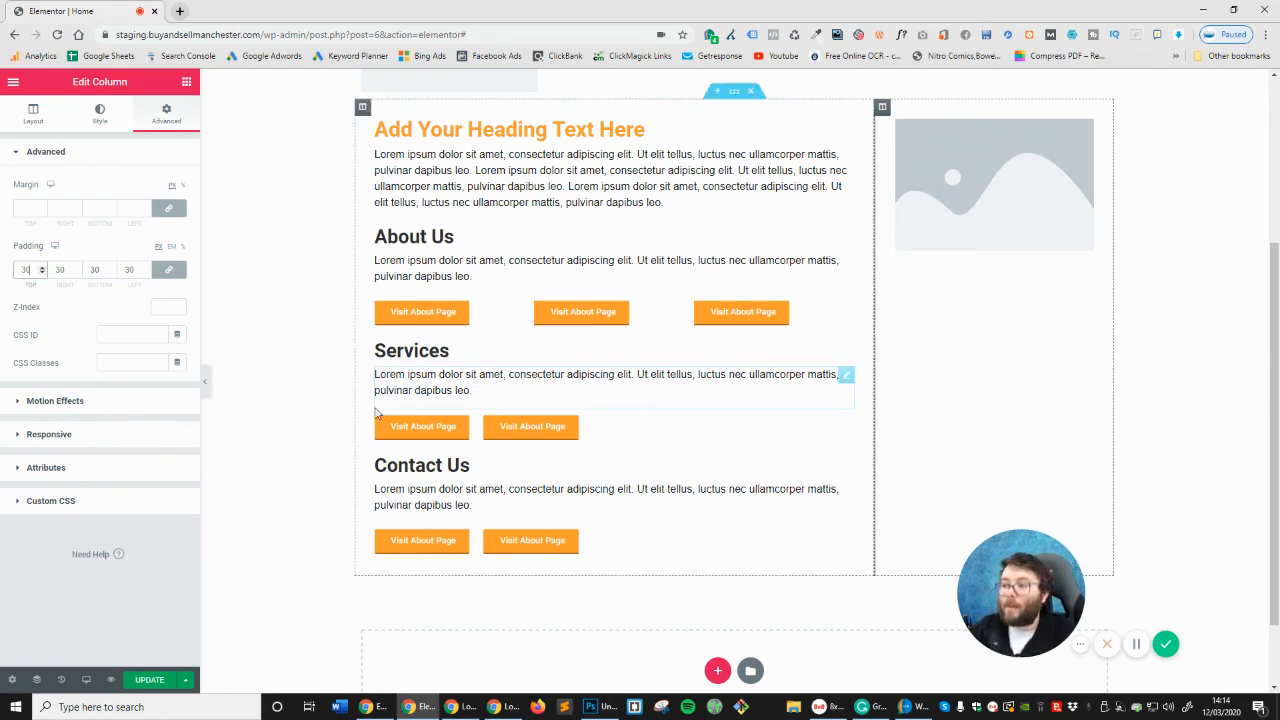
click(168, 620)
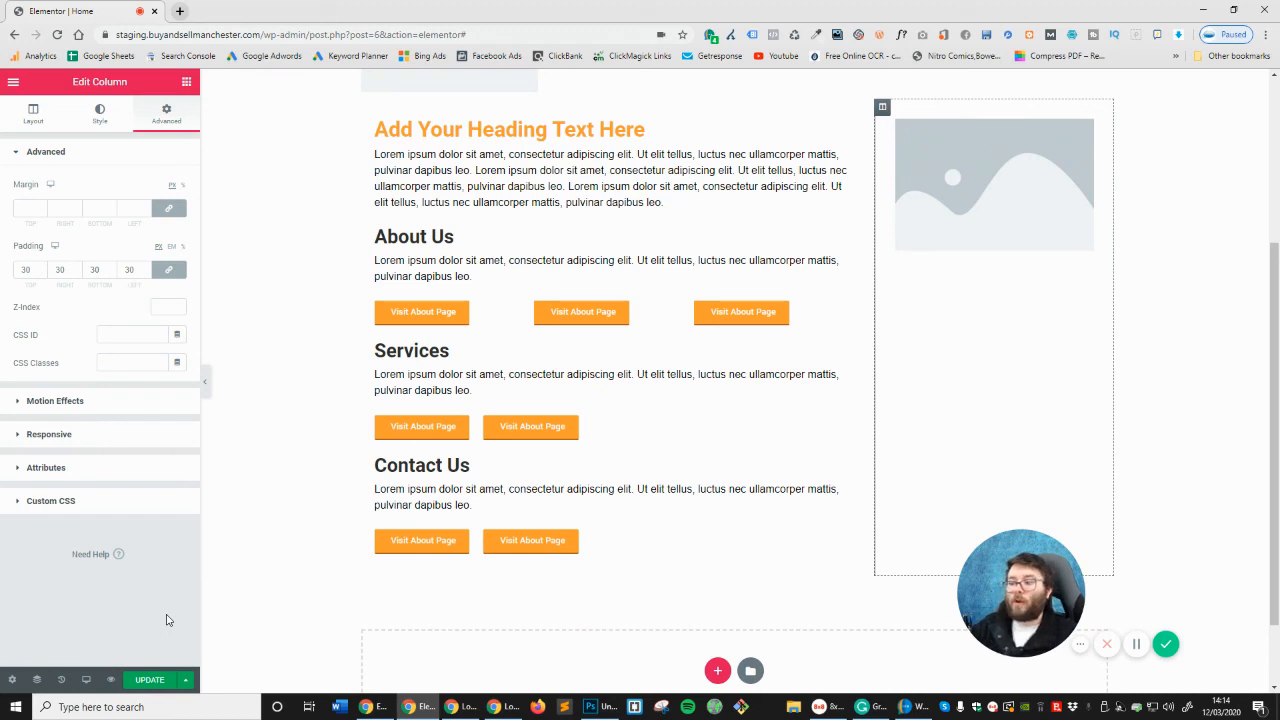
Save the page update and open the live page in a new browser tab
click(160, 680)
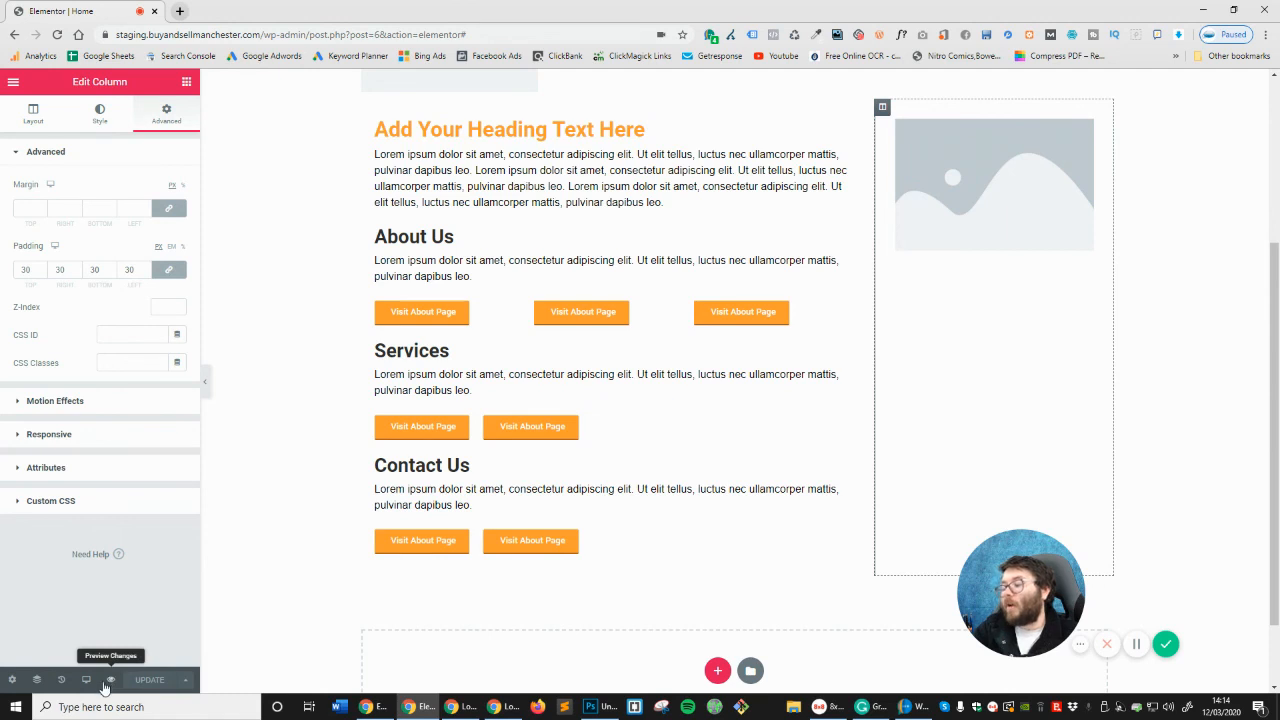
click(14, 84)
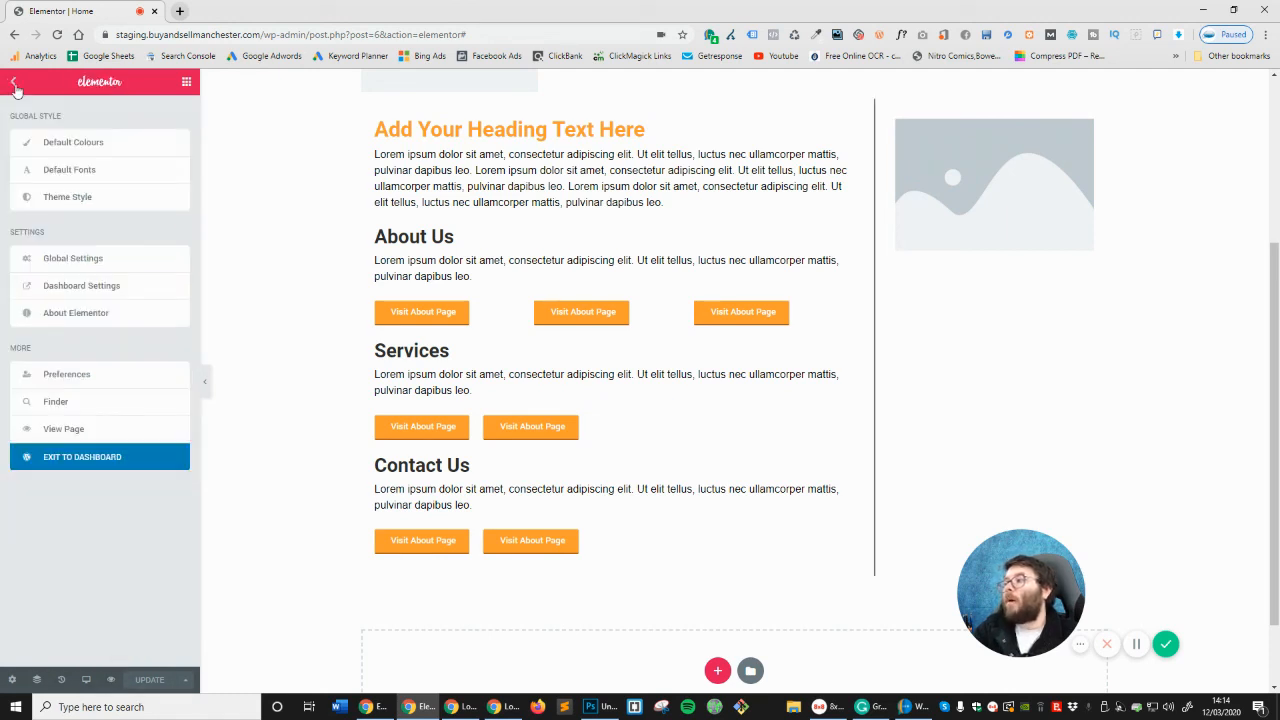
right_click(66, 432)
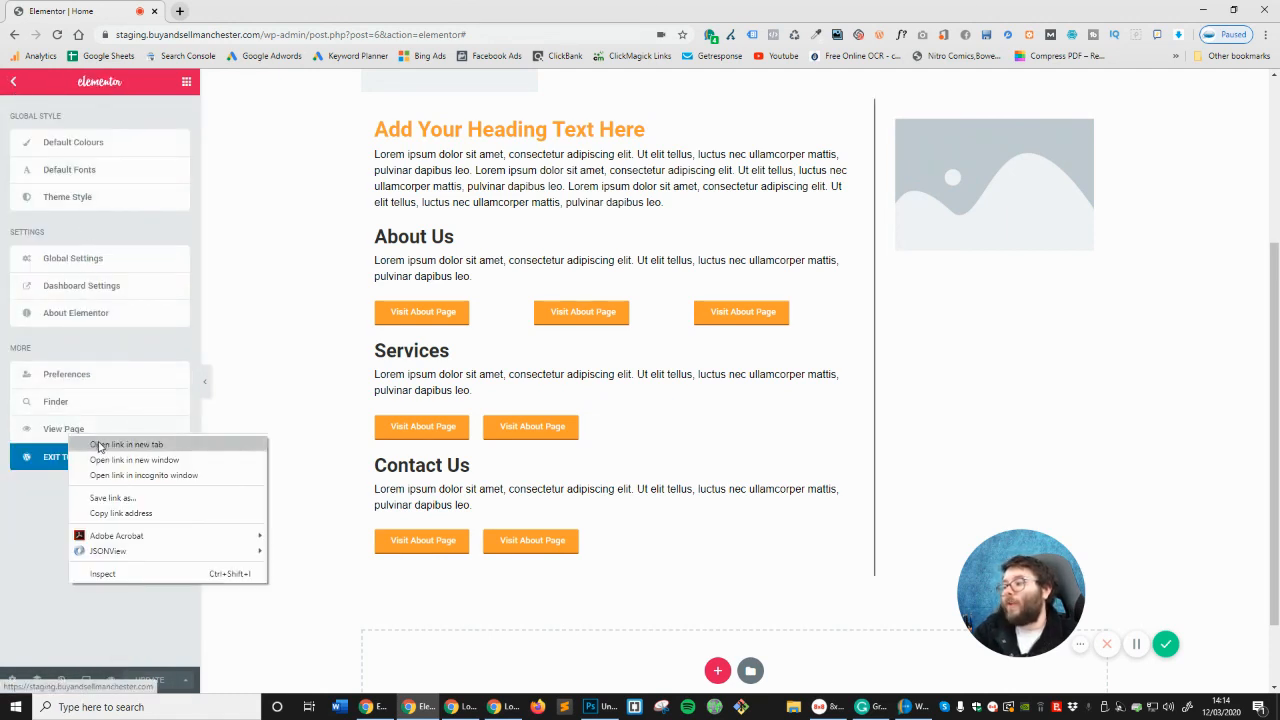
click(97, 443)
click(262, 7)
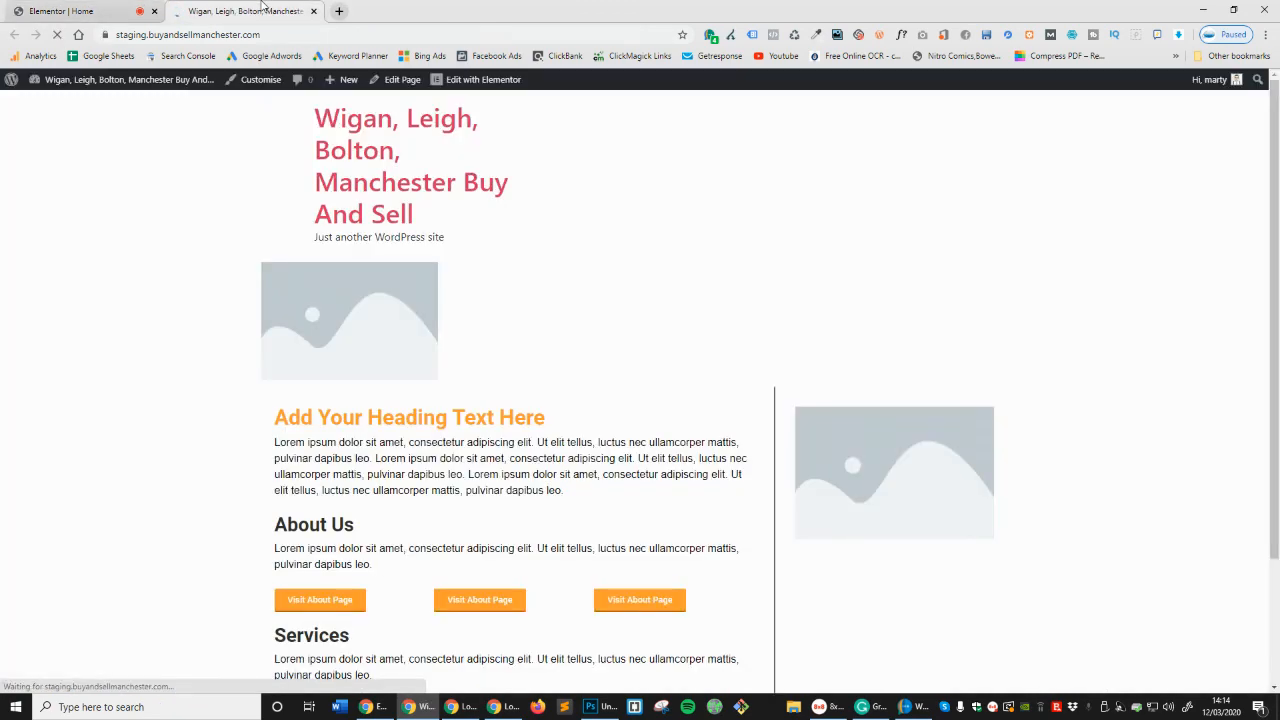
Review the live homepage's header area, information column with button rows, and offer column with its dividing border
scroll(549, 349, down, 2)
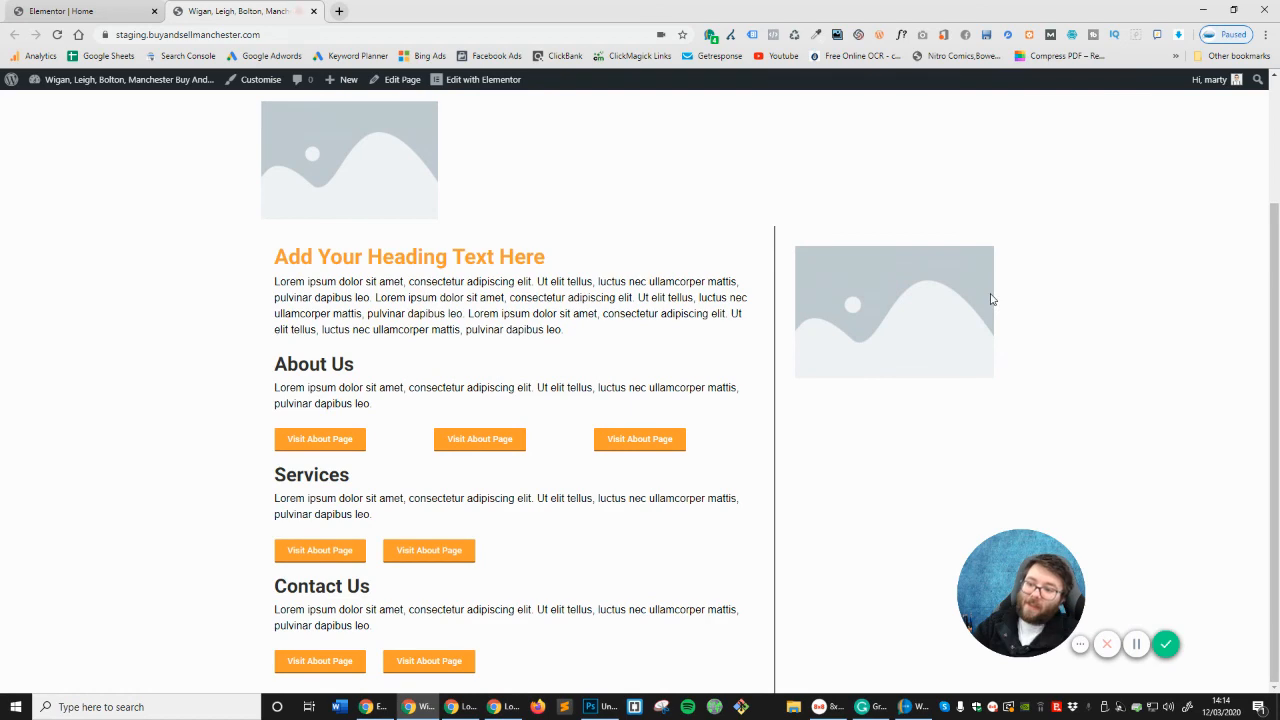
scroll(940, 549, up, 2)
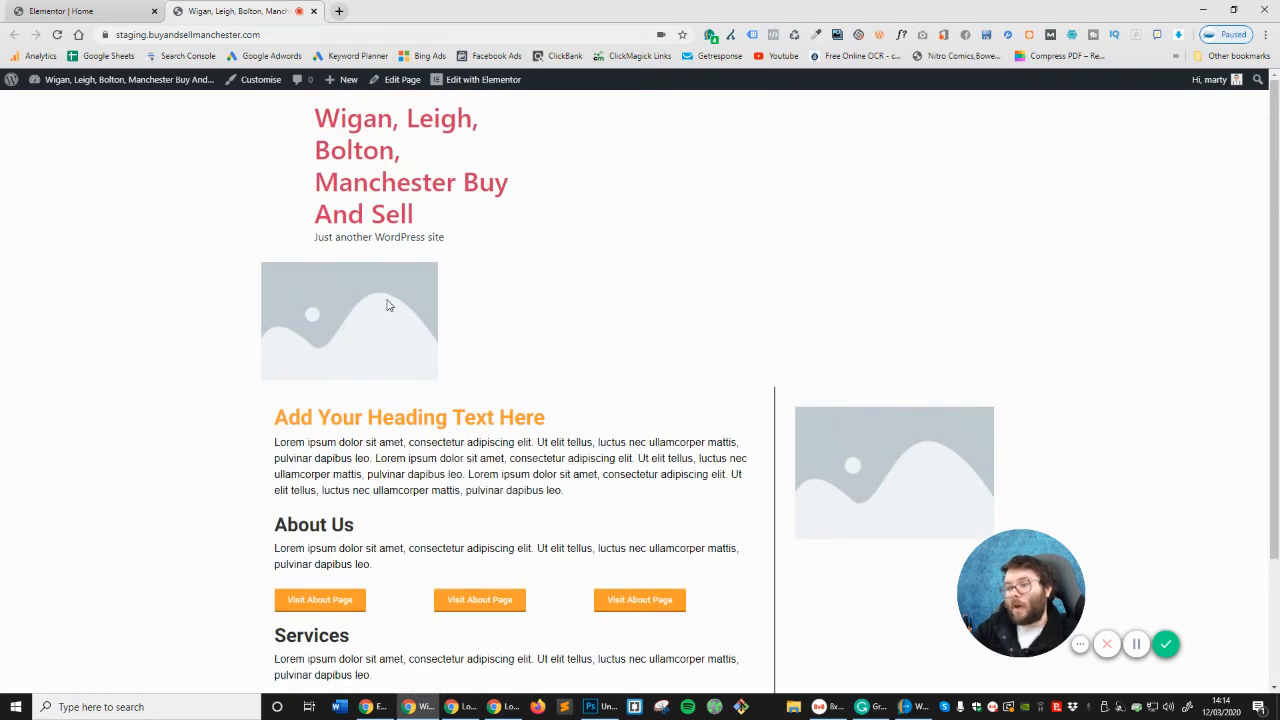
scroll(891, 323, down, 1)
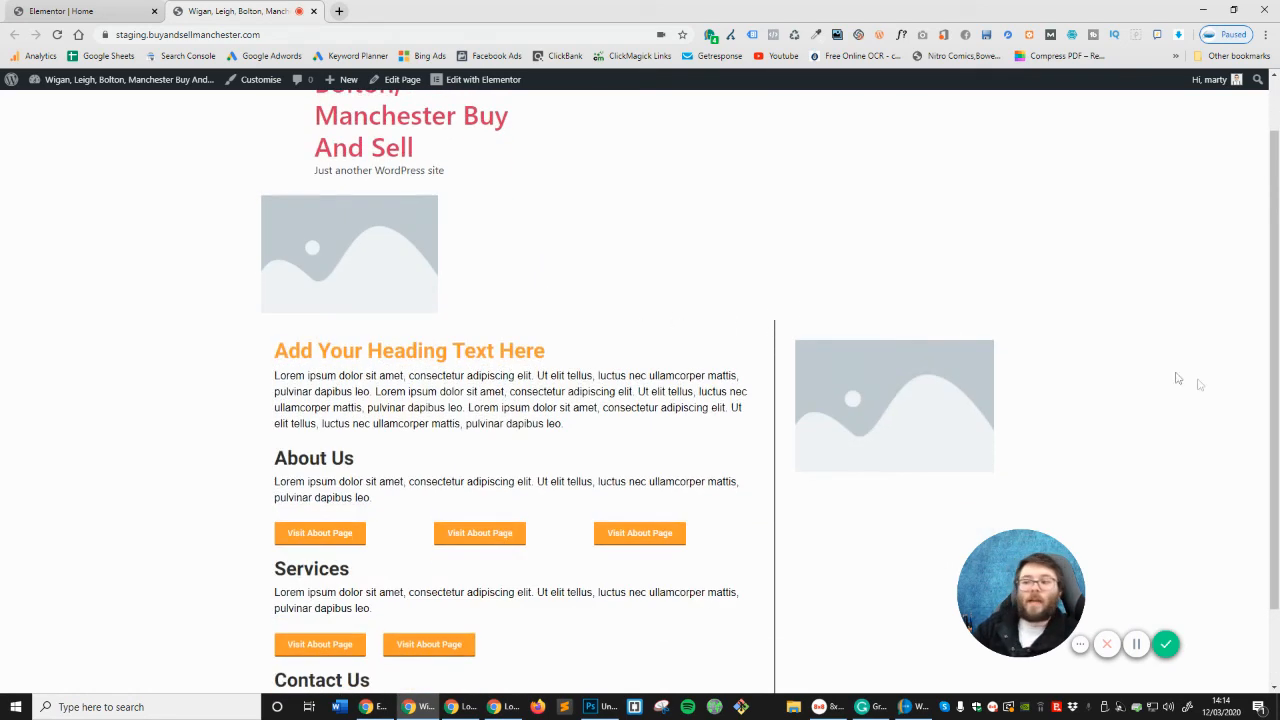
scroll(814, 266, down, 1)
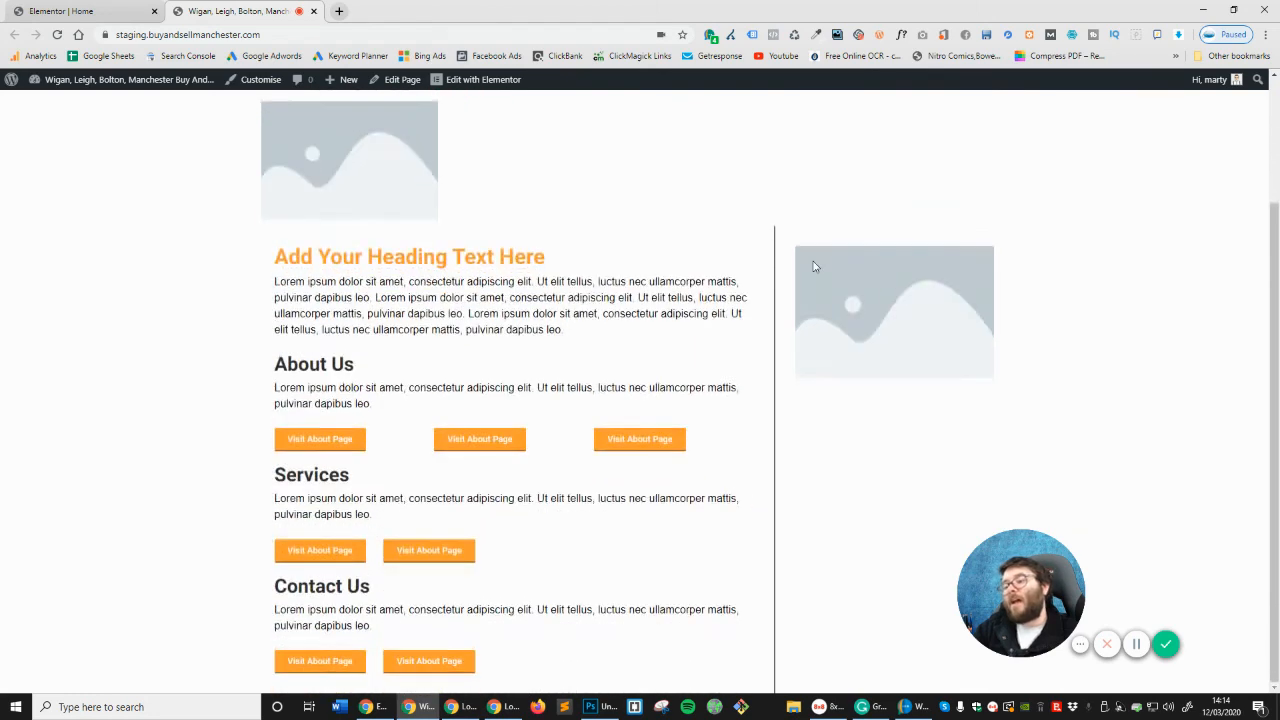
scroll(600, 262, up, 1)
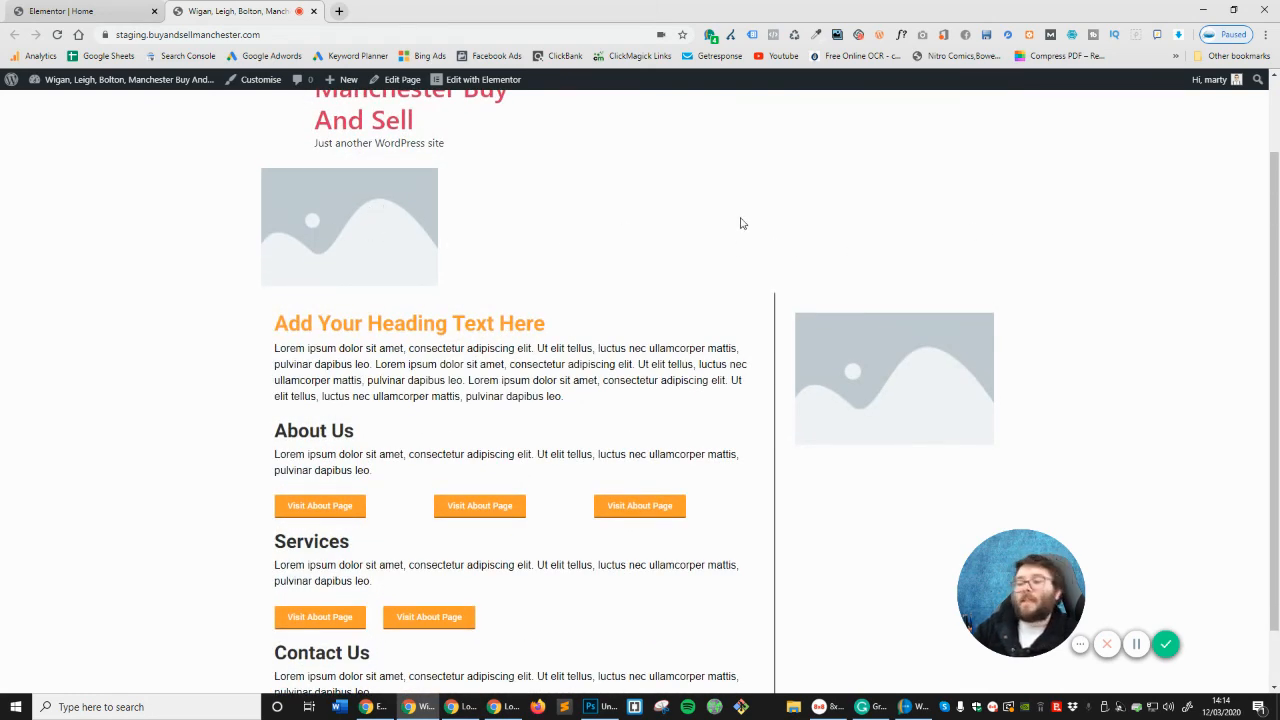
scroll(741, 225, up, 1)
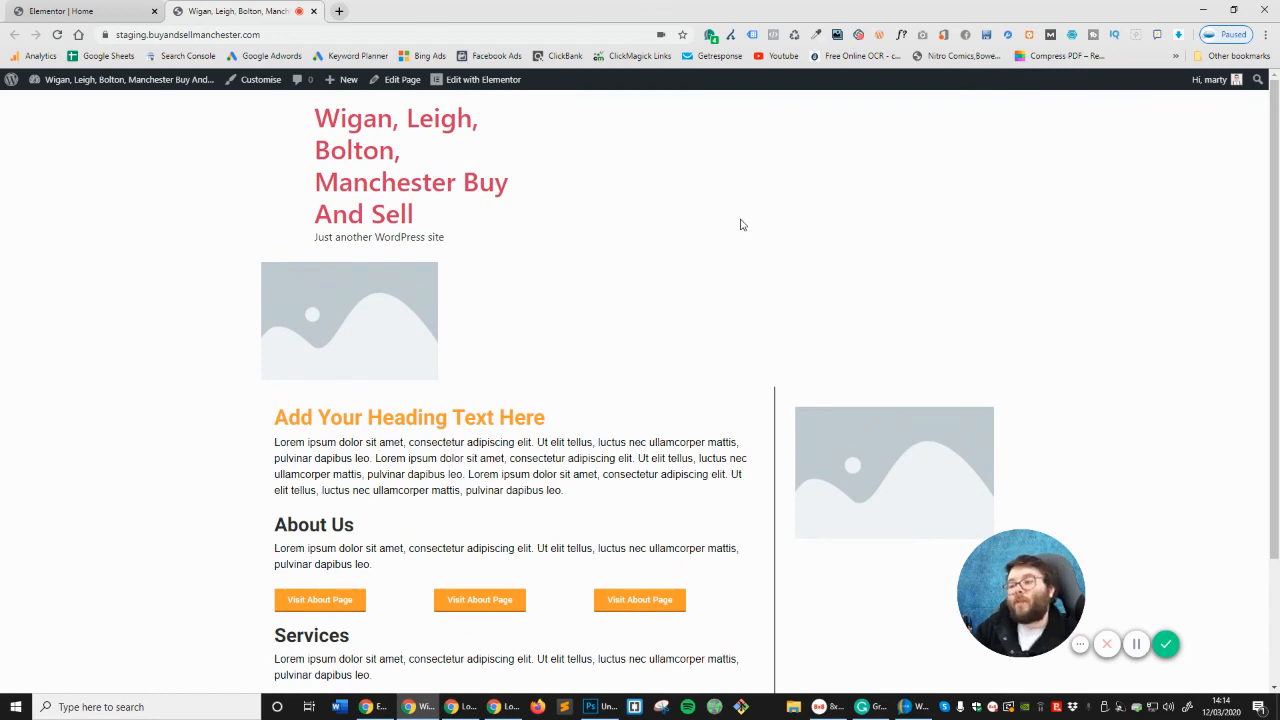
scroll(741, 225, down, 2)
Return to the page editor and delete the header section holding the logo image and navigation menu
click(73, 8)
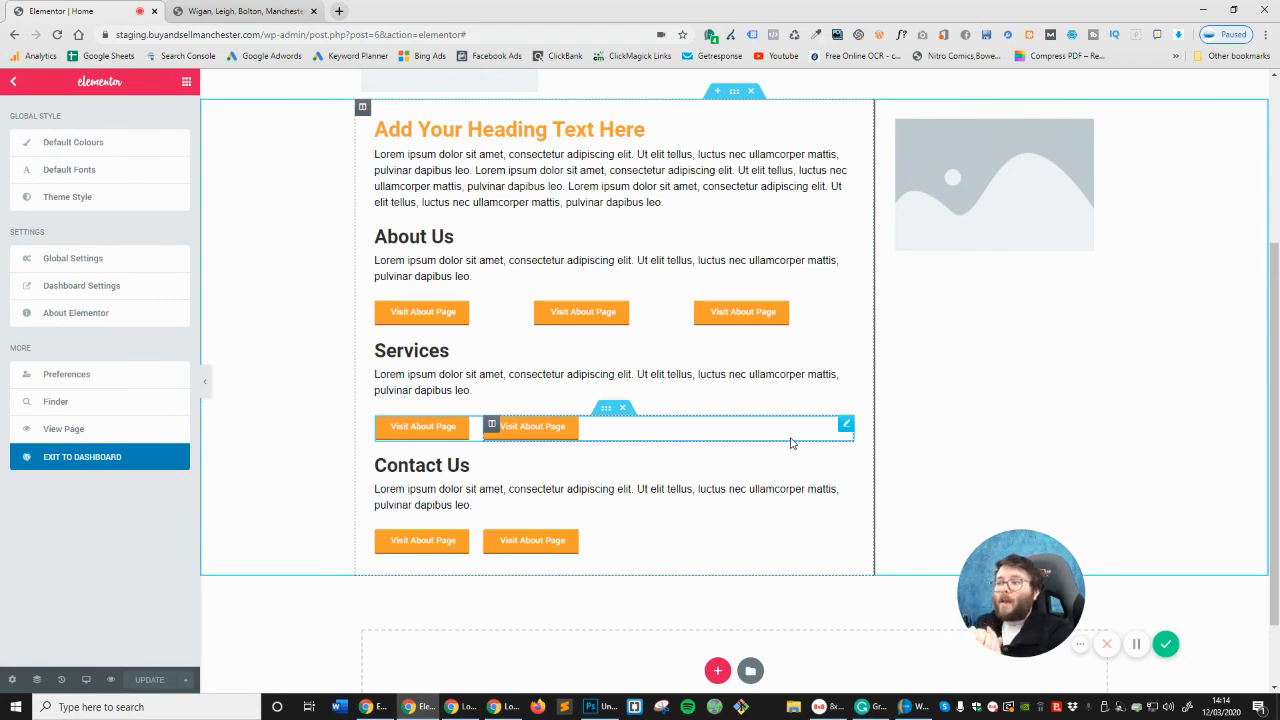
scroll(790, 443, up, 3)
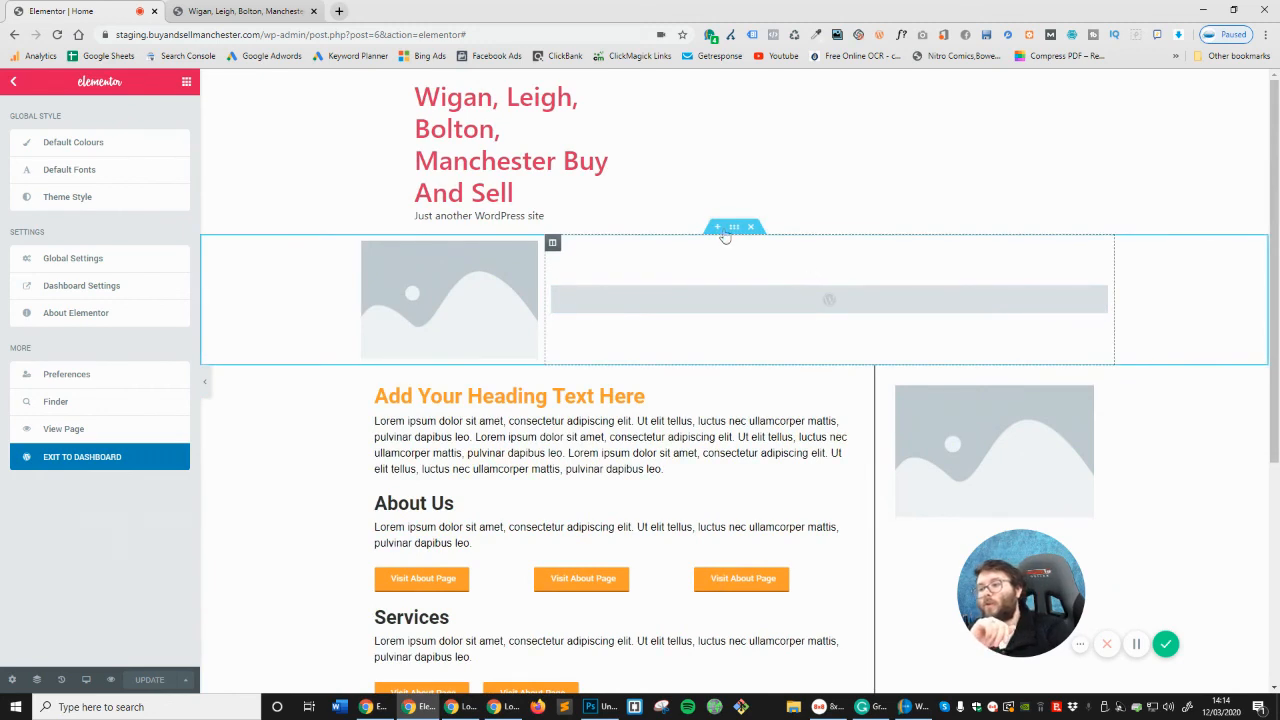
click(751, 228)
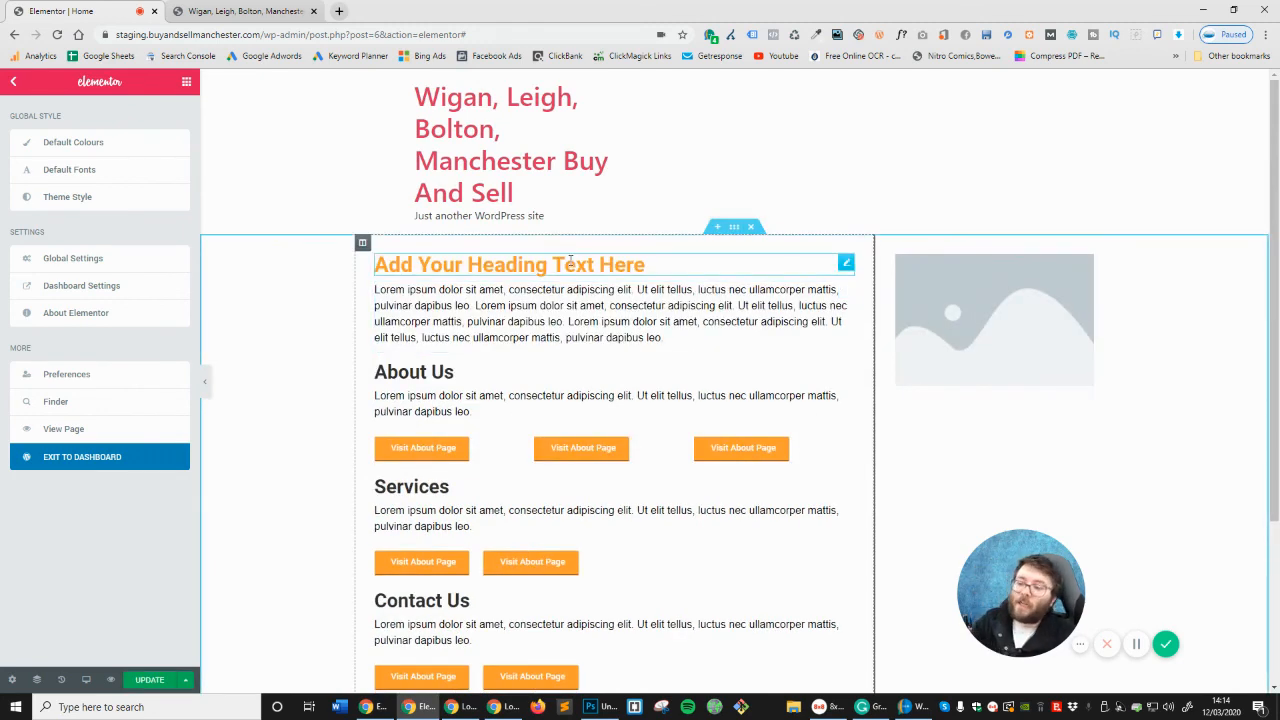
Search the widget library for "form"
click(186, 81)
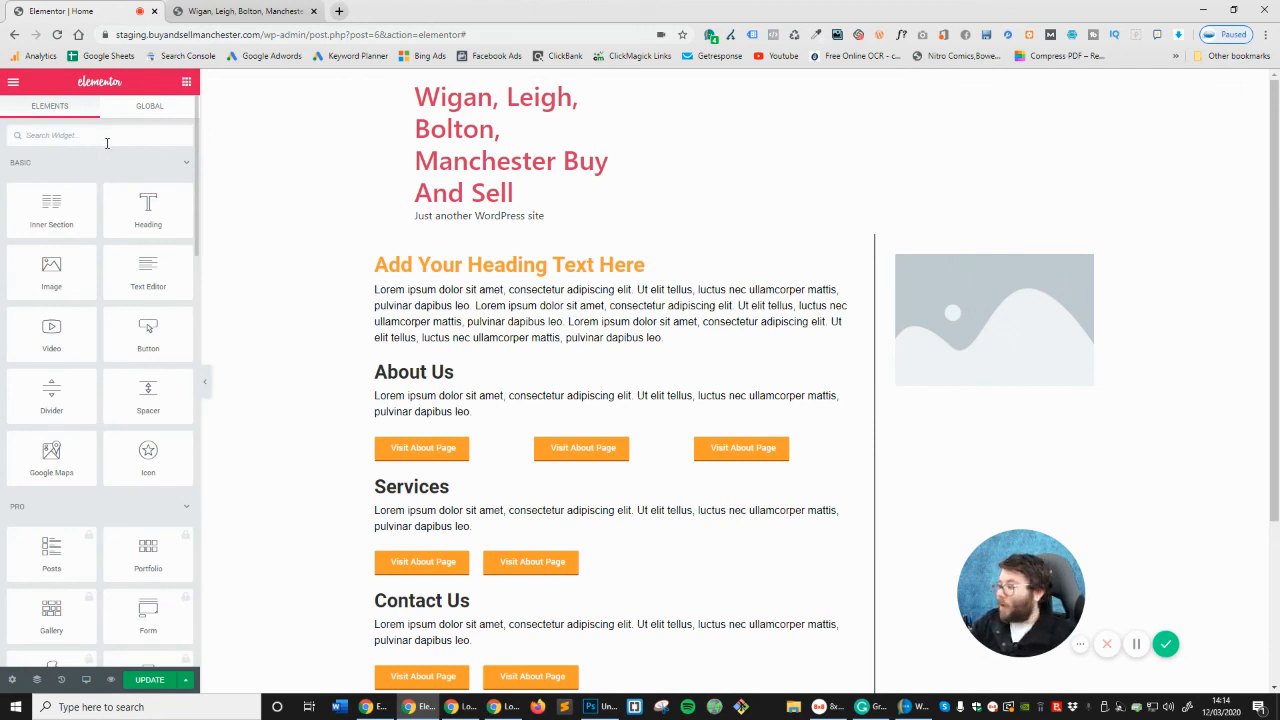
click(107, 140)
text(form)
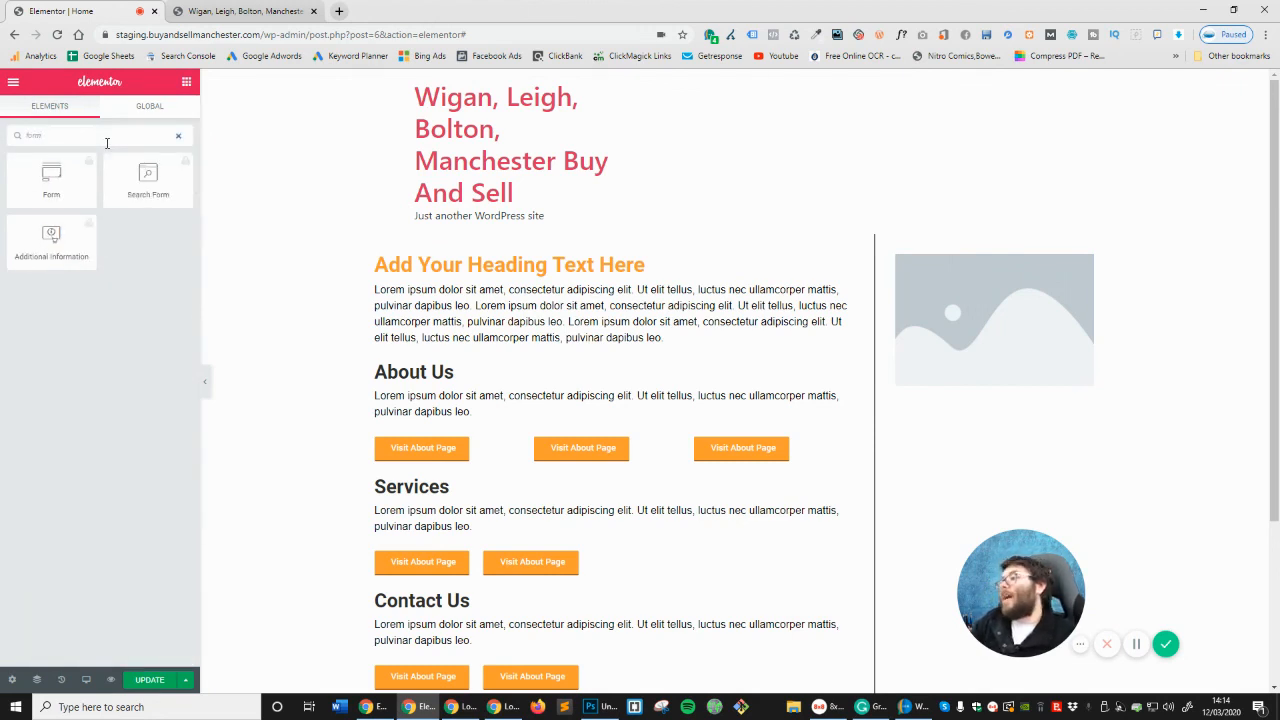